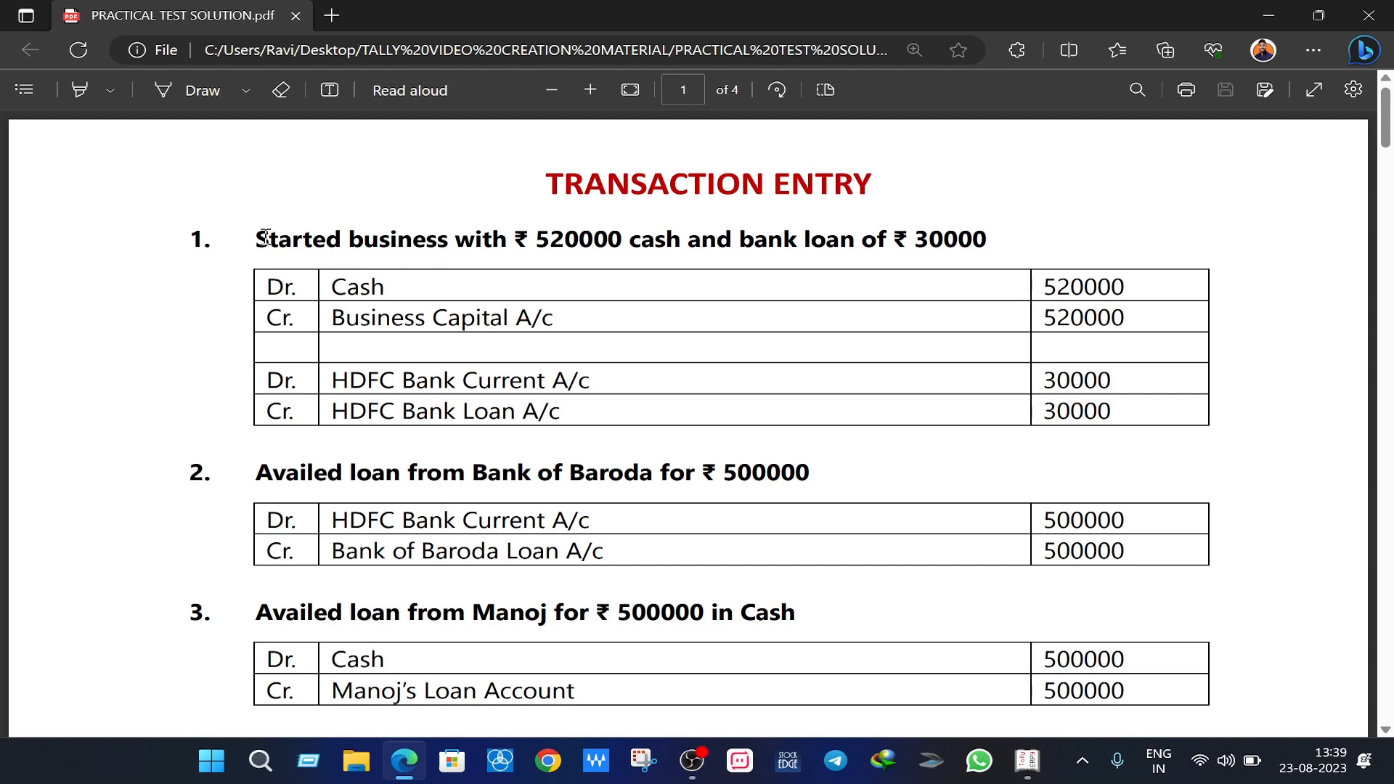
Read transaction 1 in the solution PDF and its cash and Business Capital A/c entry.
drag(260, 238, 392, 239)
right_click(385, 237)
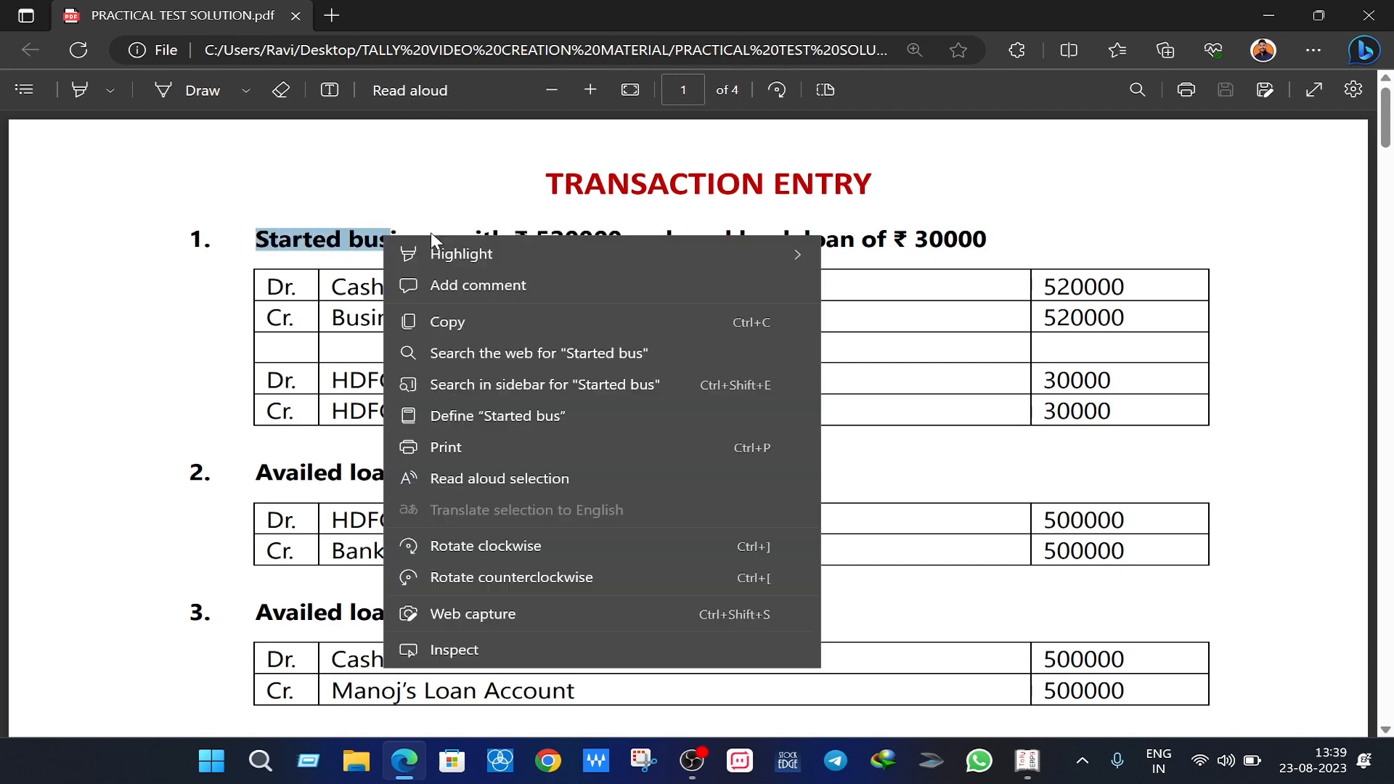
click(873, 232)
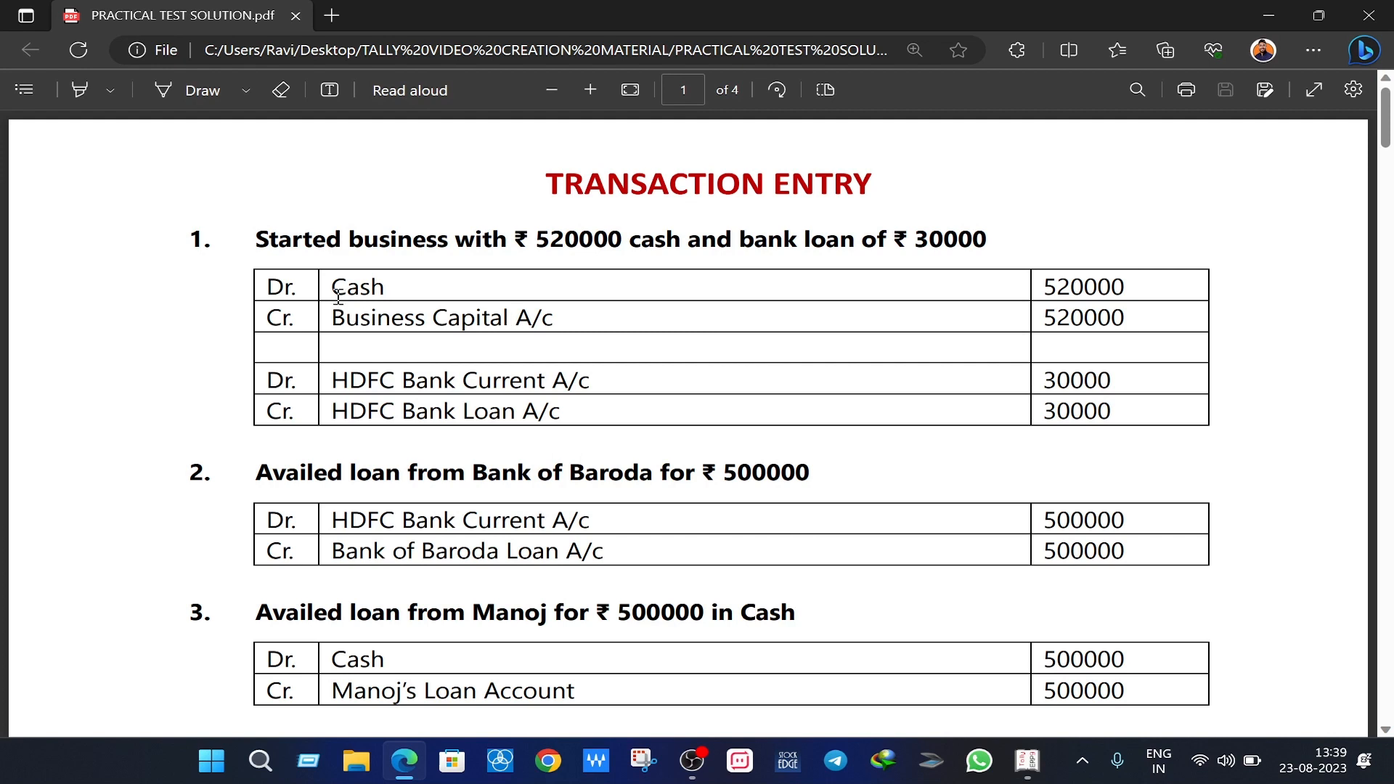
drag(335, 289, 467, 317)
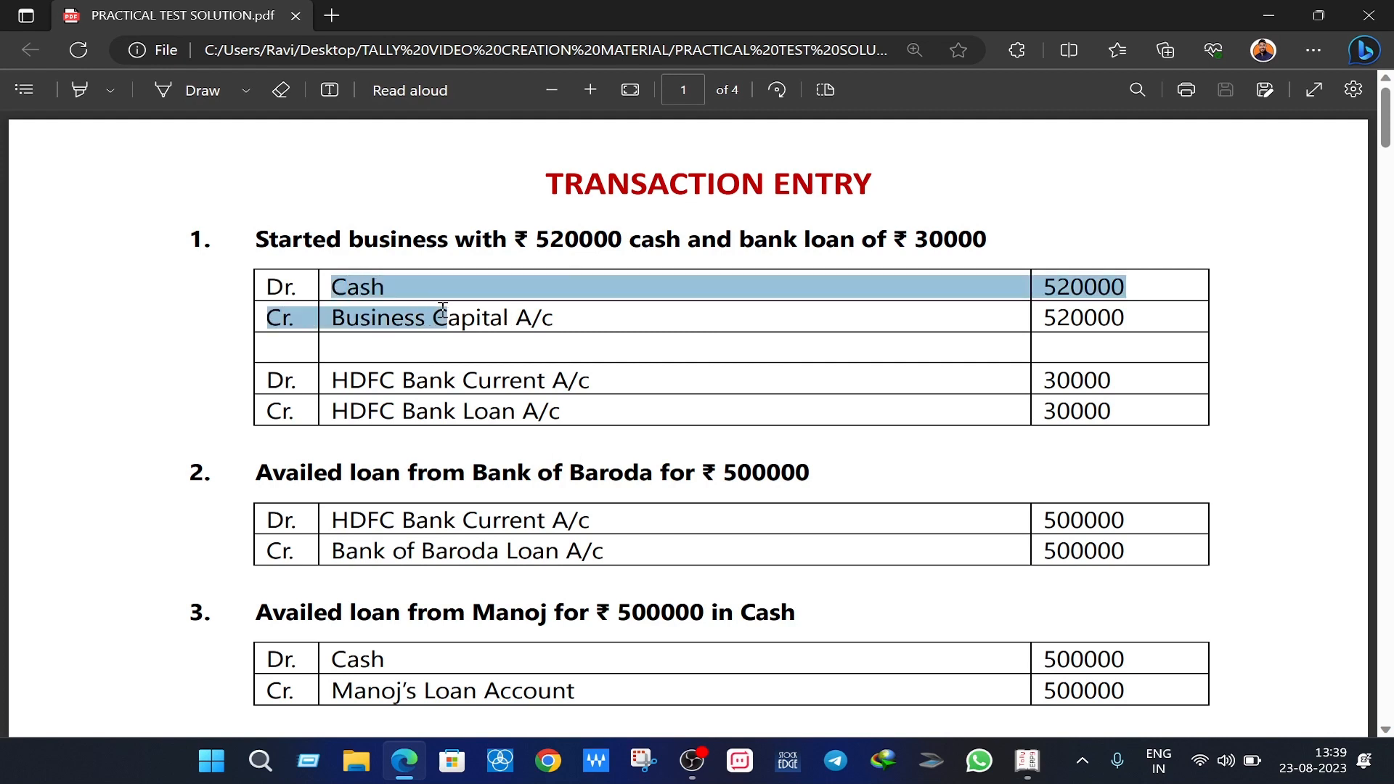
click(599, 325)
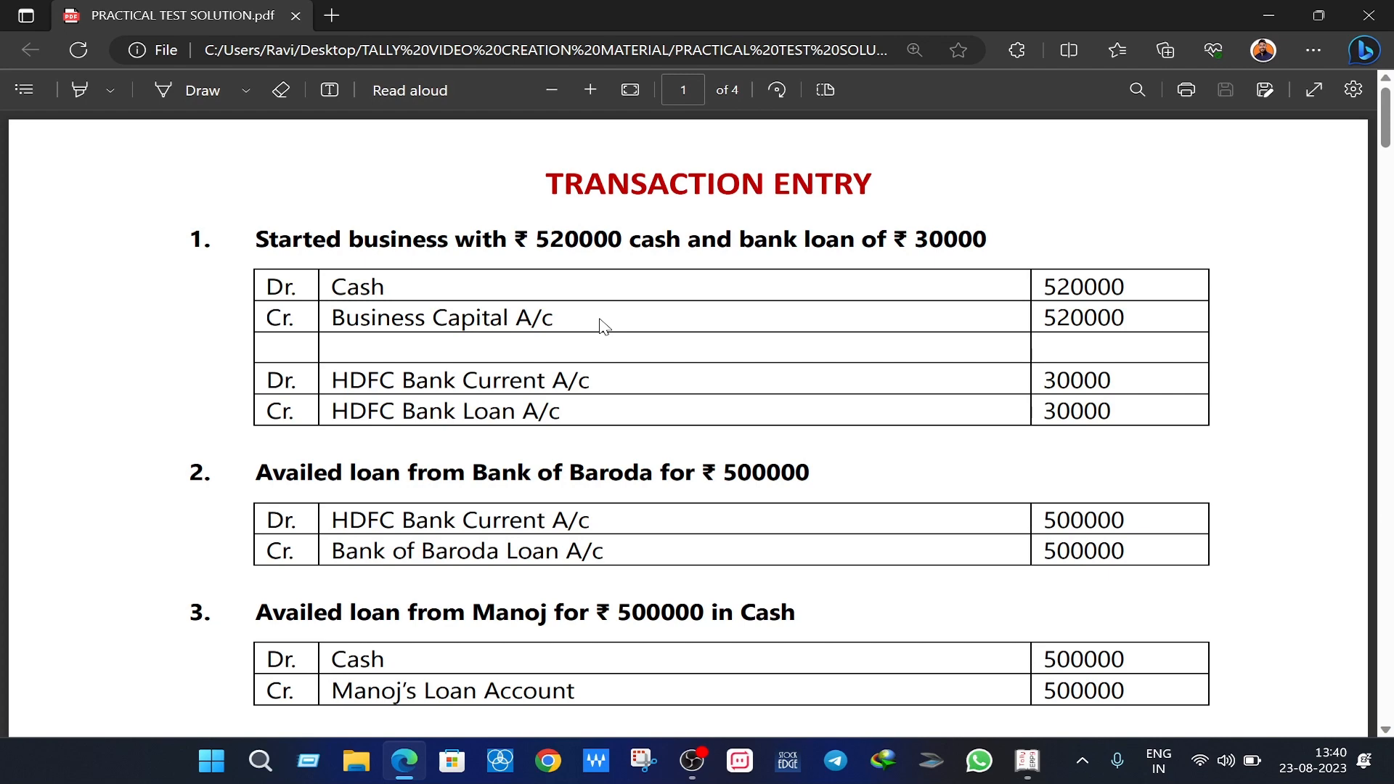
Switch to Tally.ERP 9 and open accounting voucher creation for Practice Company.
click(1027, 761)
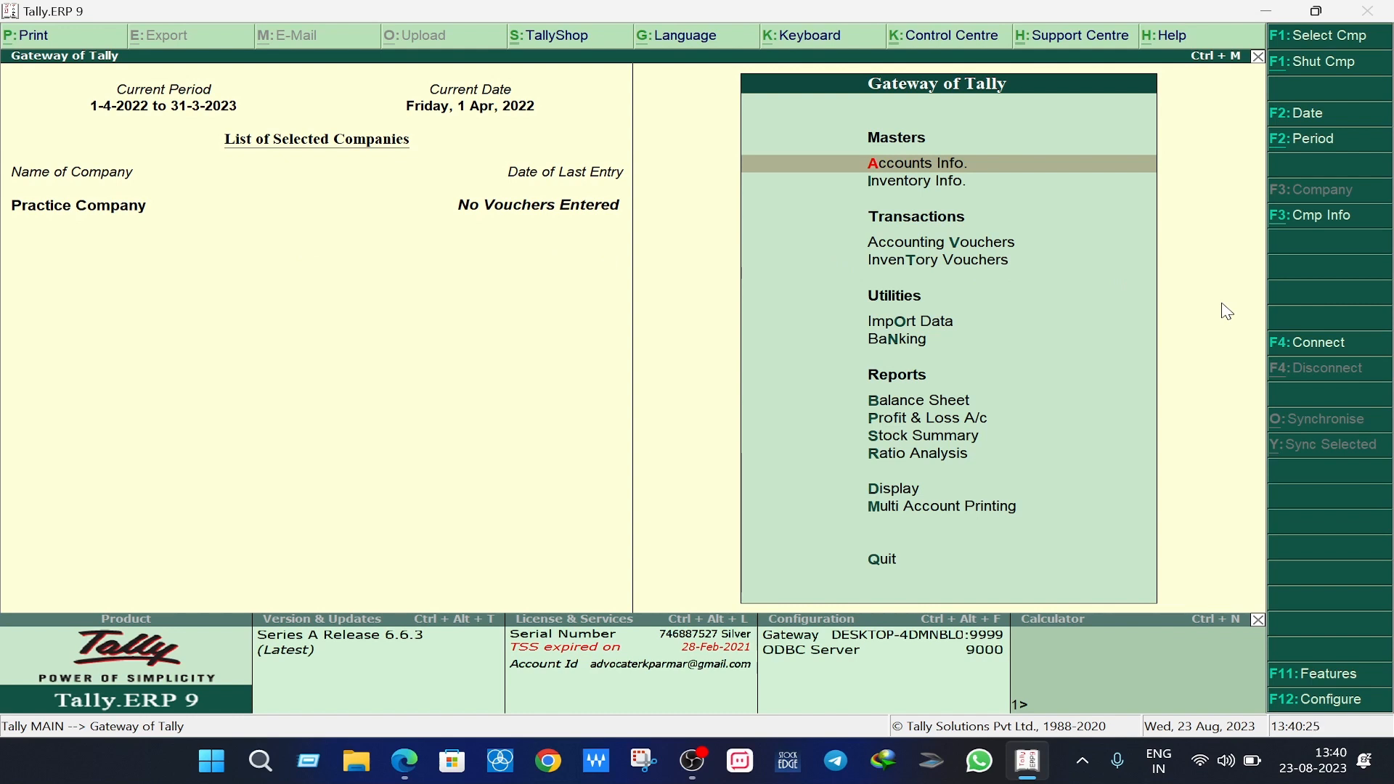
key(Down)
key(Down)
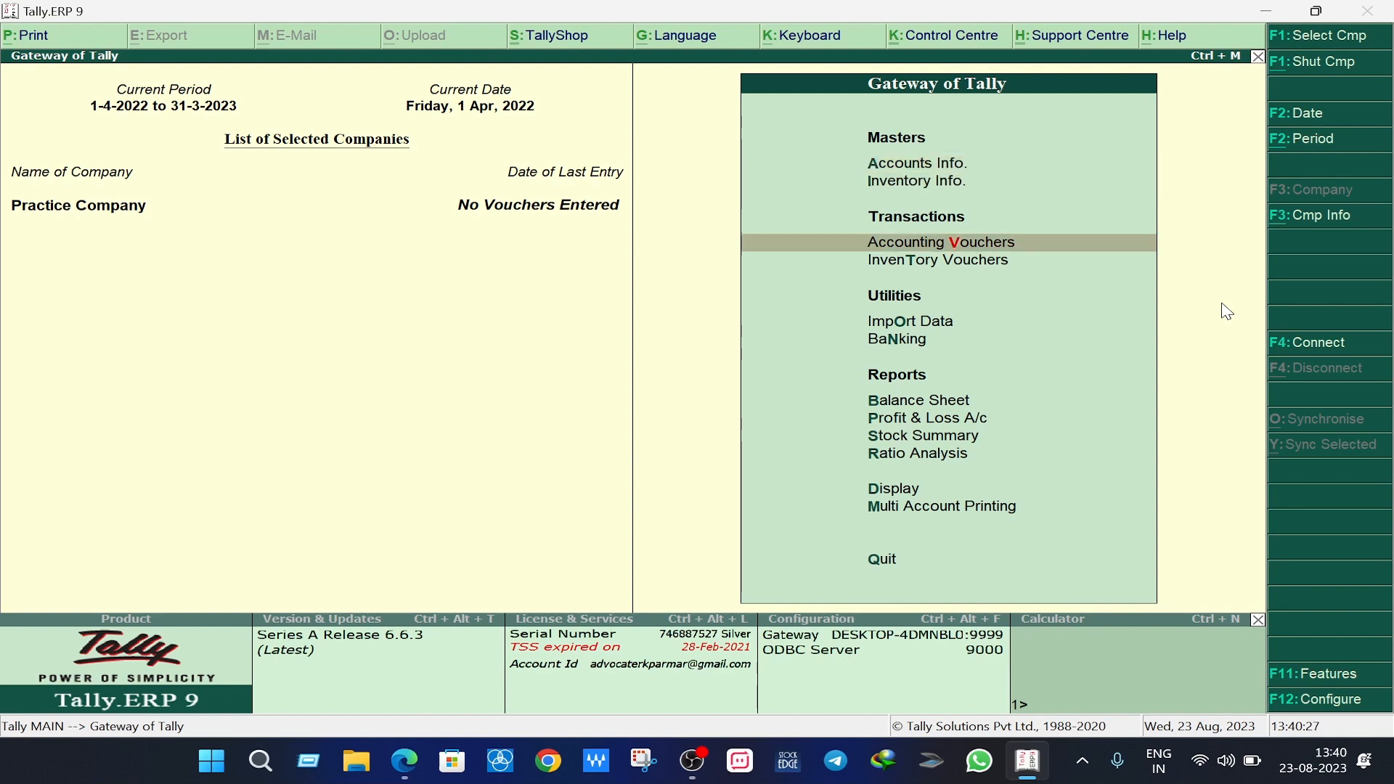
key(Return)
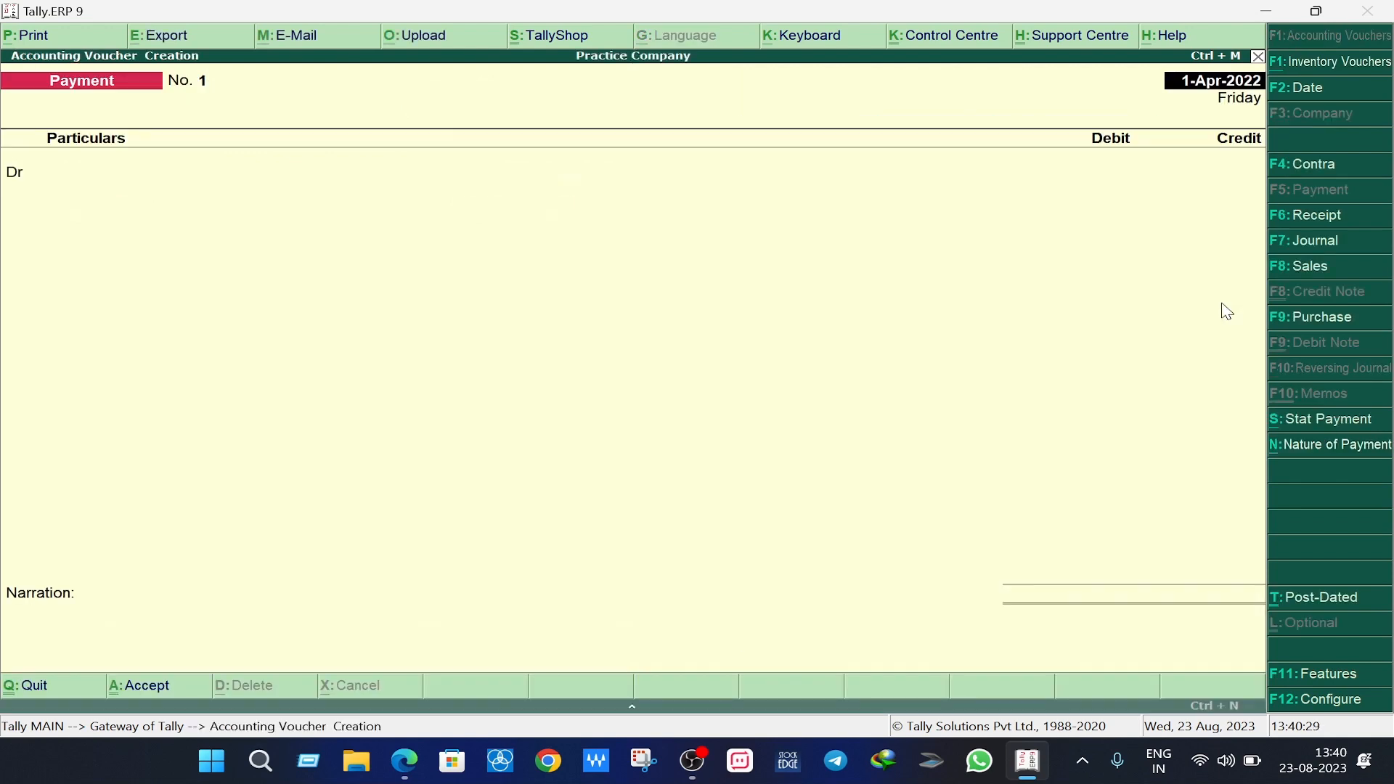
Switch back to the solution PDF and examine the cash debit and Business Capital A/c credit of transaction 1.
key(alt+Tab)
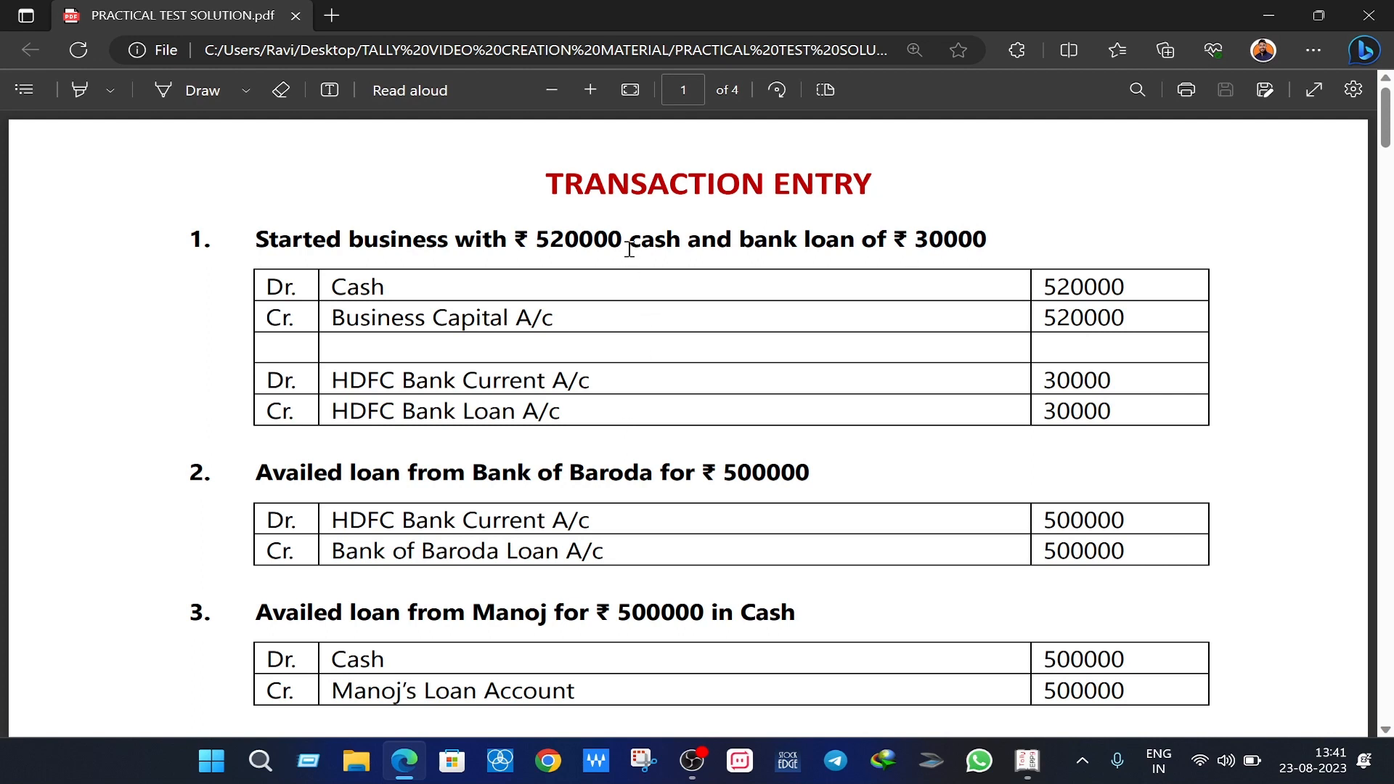
drag(629, 249, 675, 251)
click(673, 250)
drag(329, 285, 384, 287)
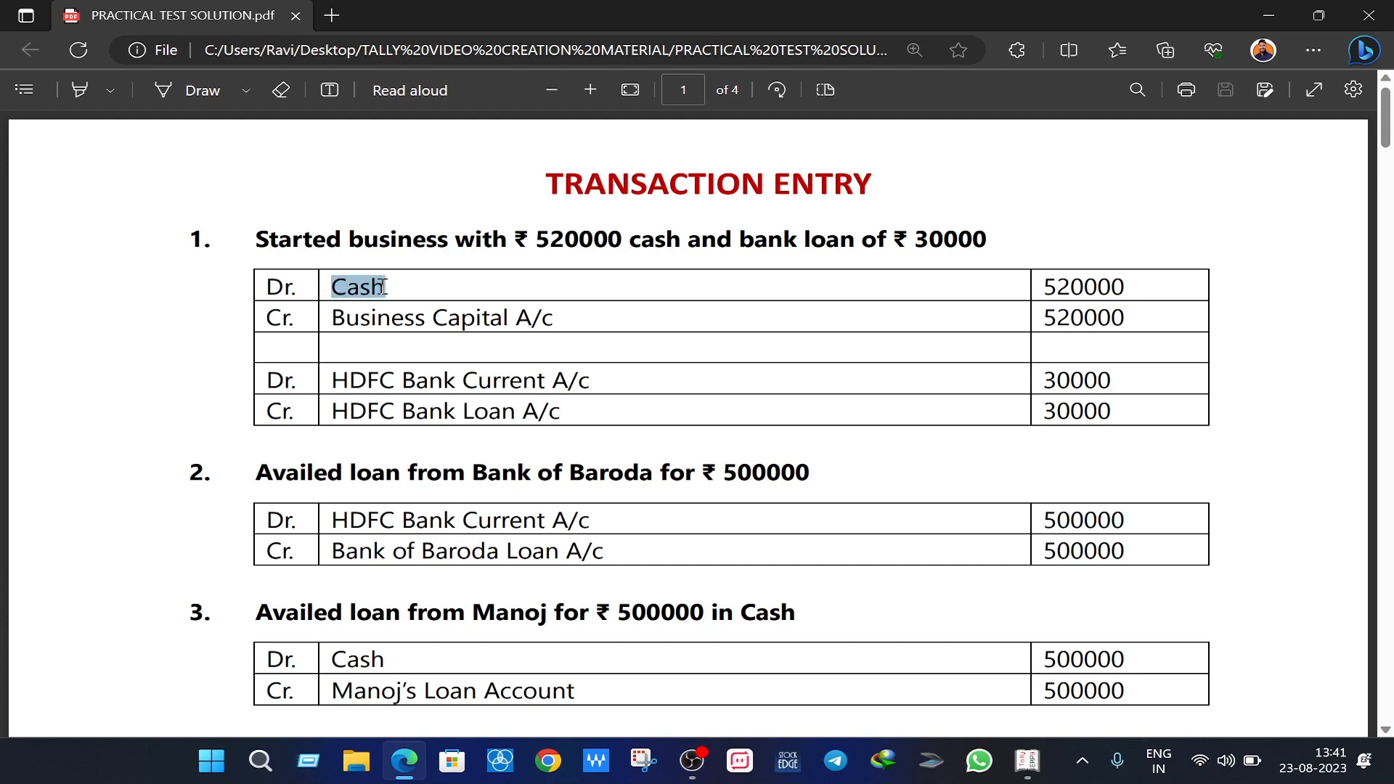
click(539, 251)
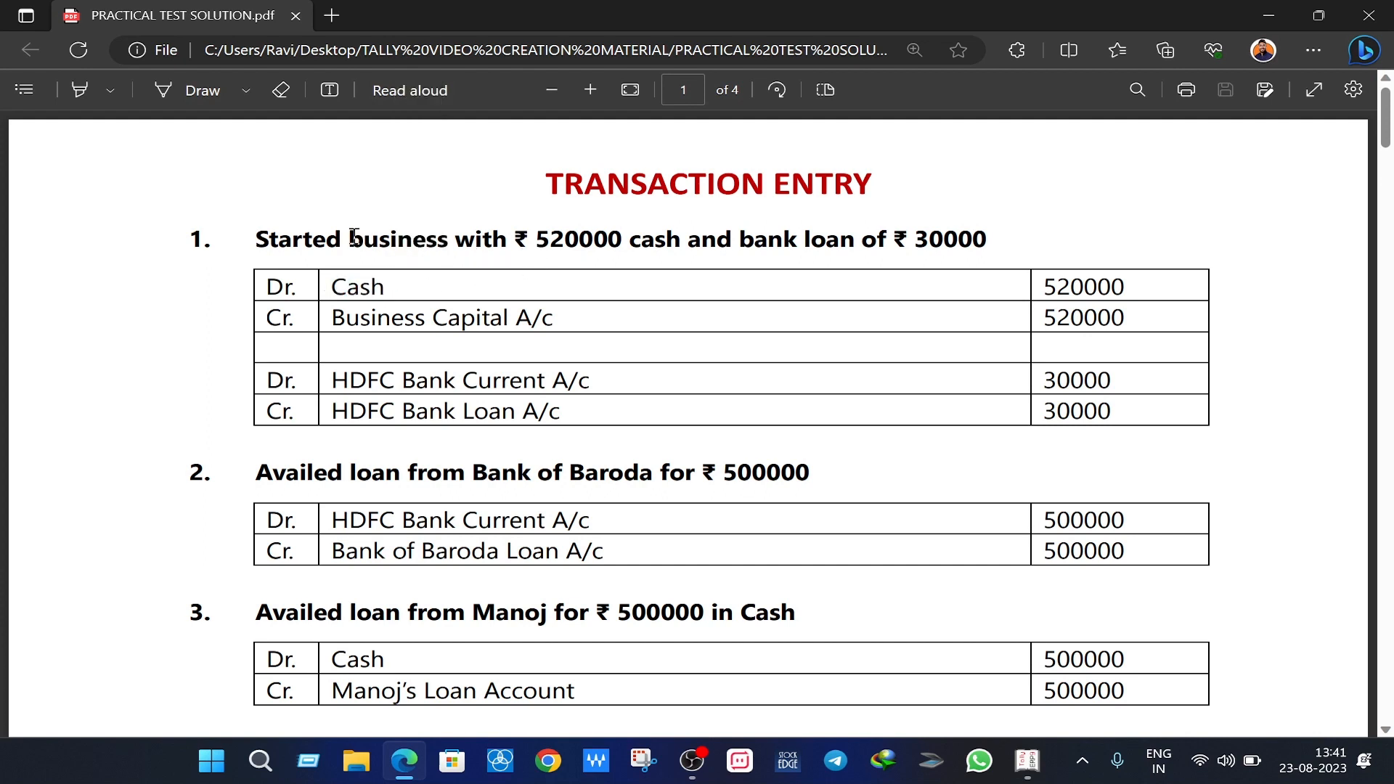
drag(350, 234, 445, 242)
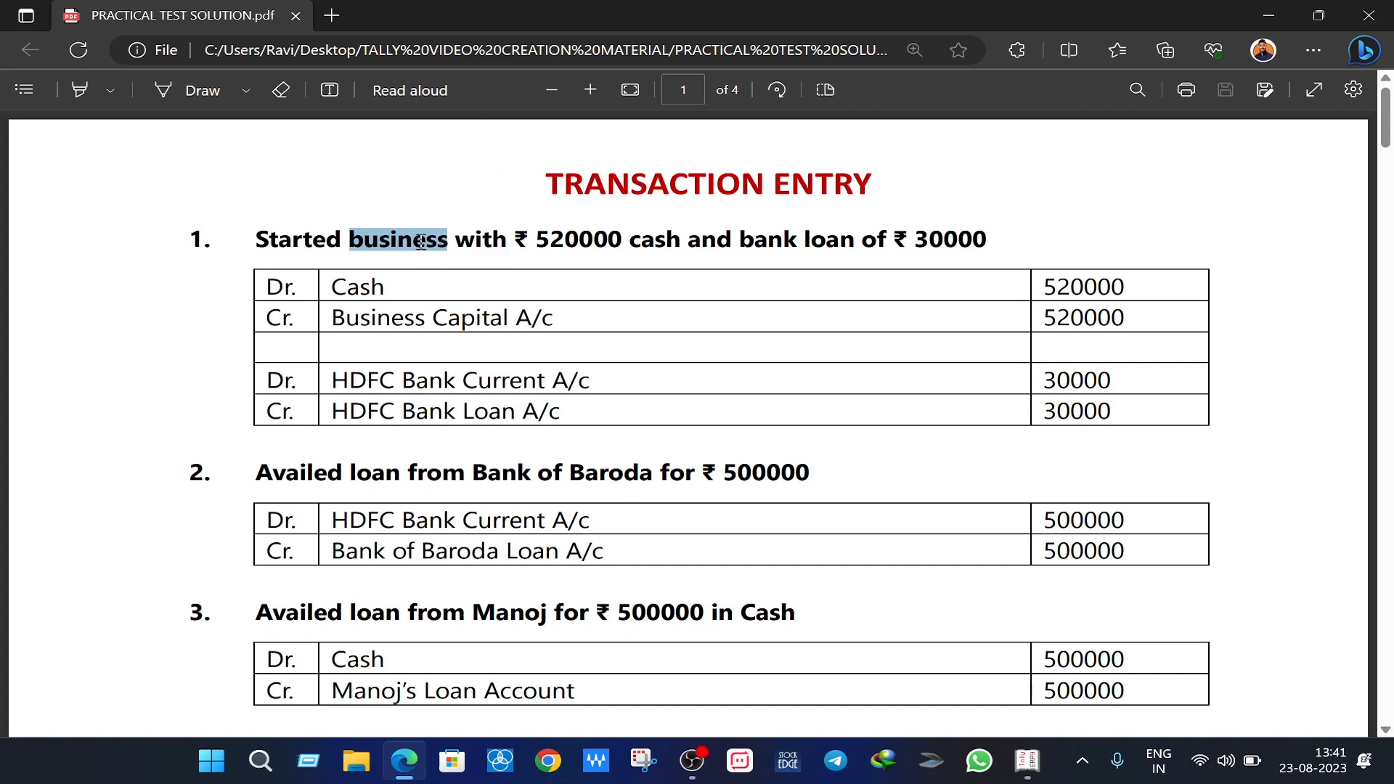
click(421, 242)
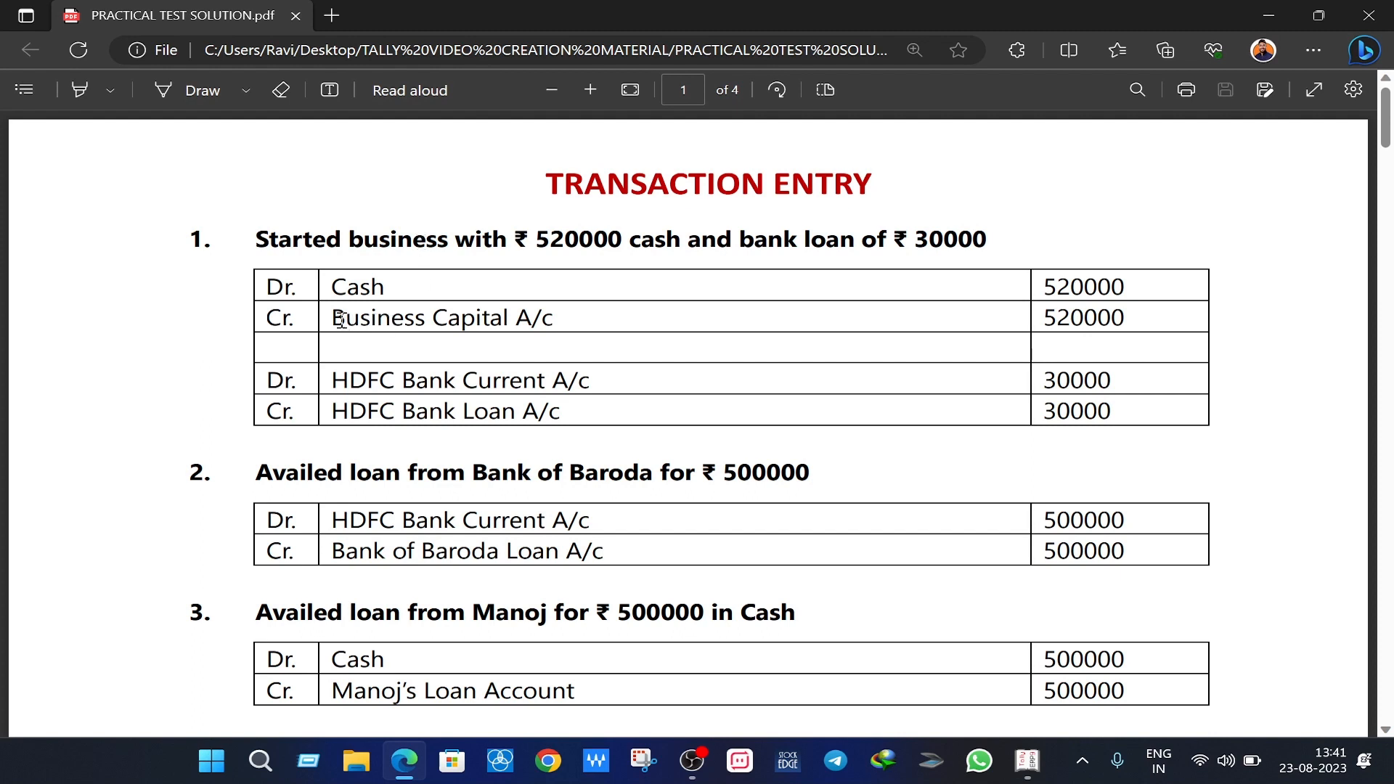
drag(332, 320, 554, 319)
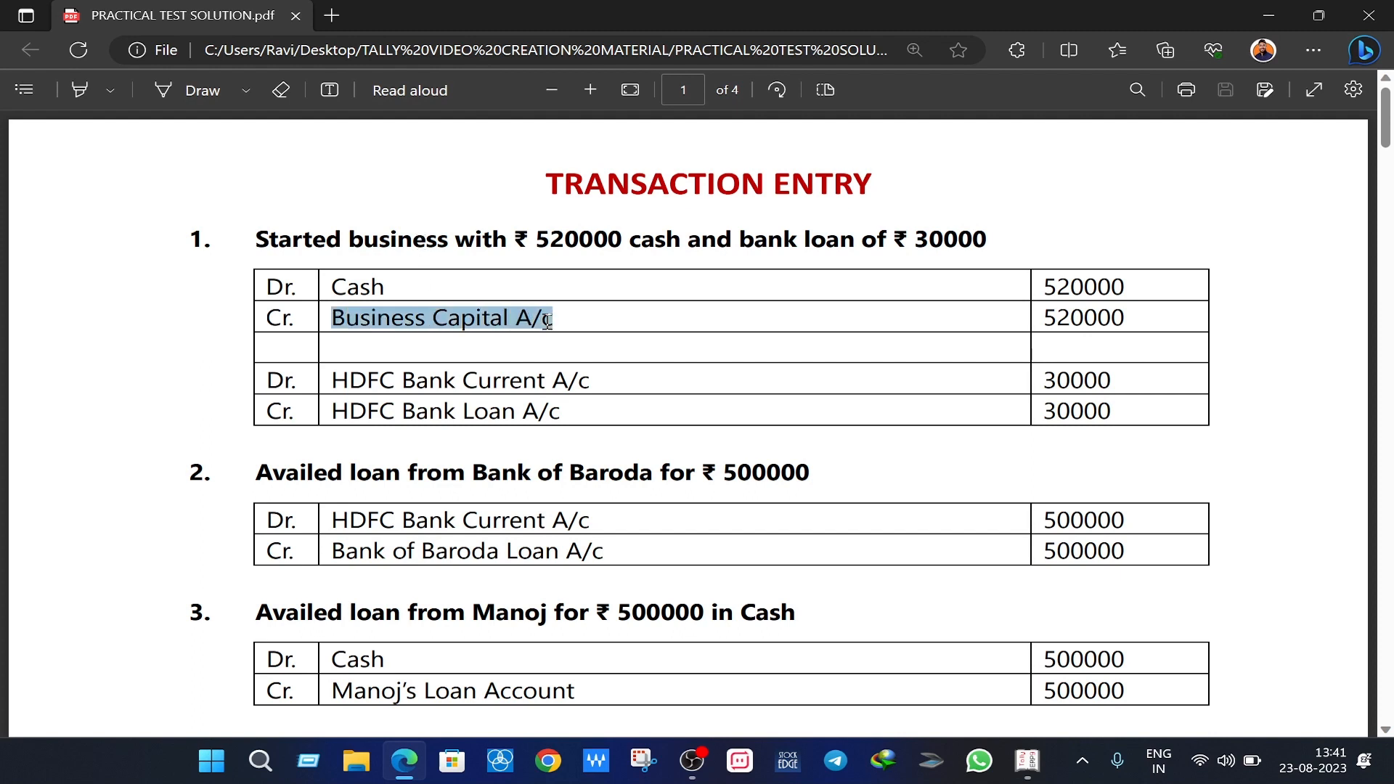
click(506, 267)
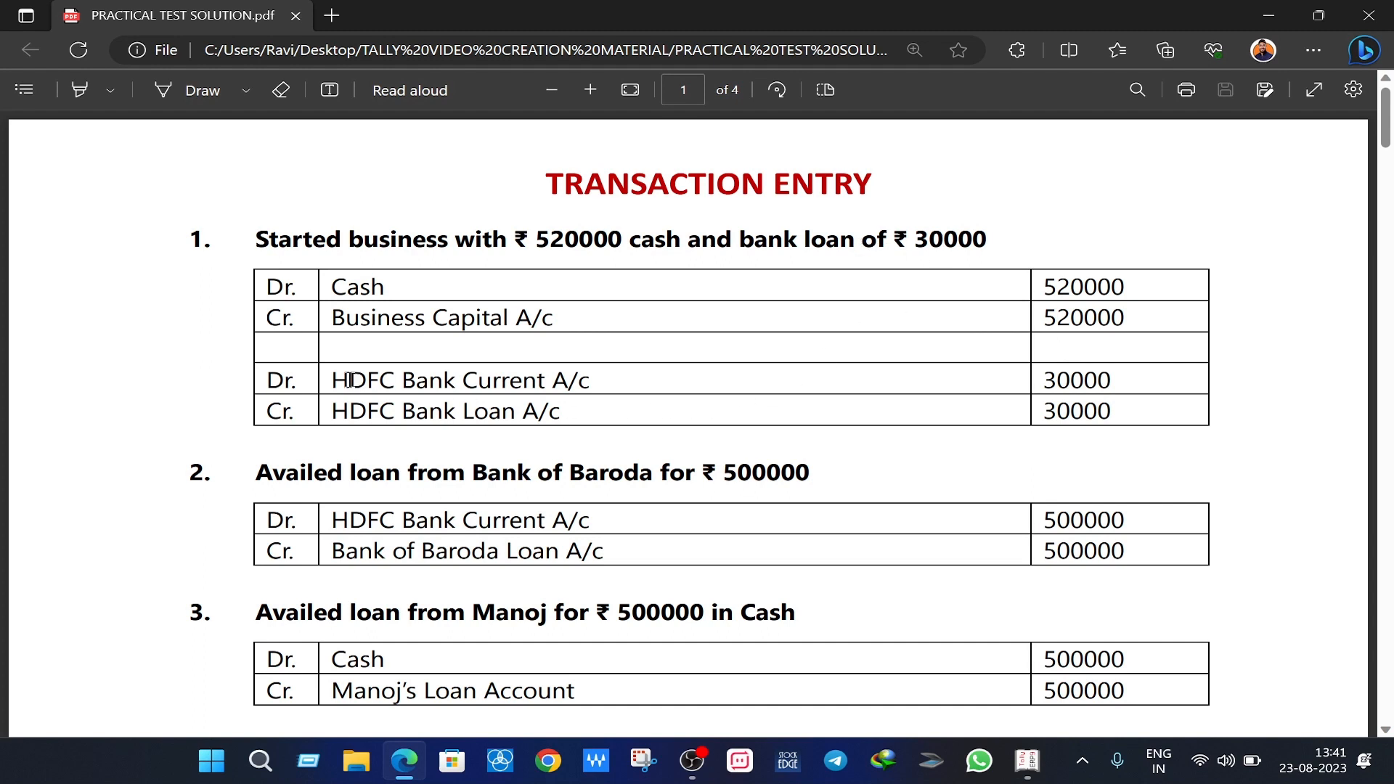
Examine the HDFC Bank Current A/c debit and HDFC Bank Loan A/c credit of transaction 1.
drag(338, 380, 598, 372)
click(444, 388)
drag(333, 375, 594, 380)
click(547, 380)
drag(404, 380, 592, 382)
click(364, 411)
drag(349, 411, 510, 414)
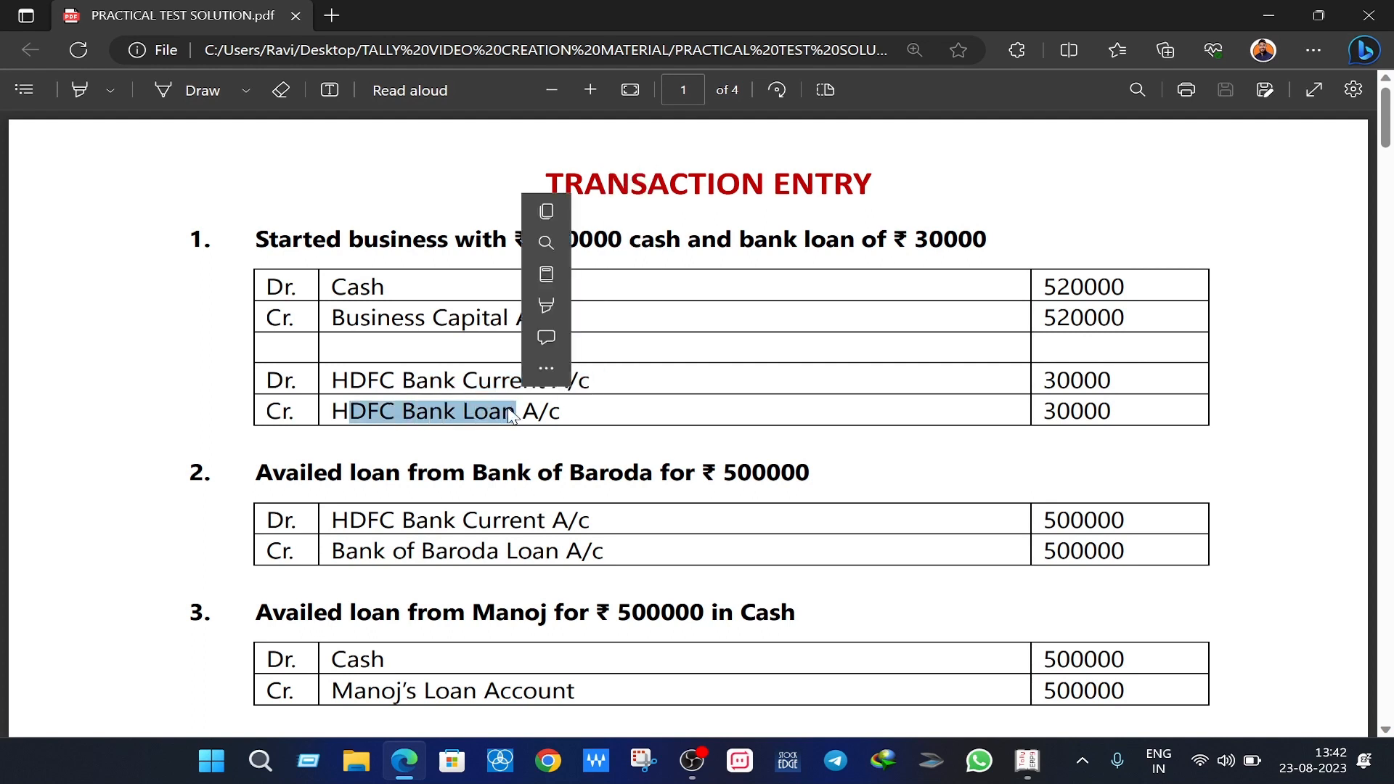
click(464, 414)
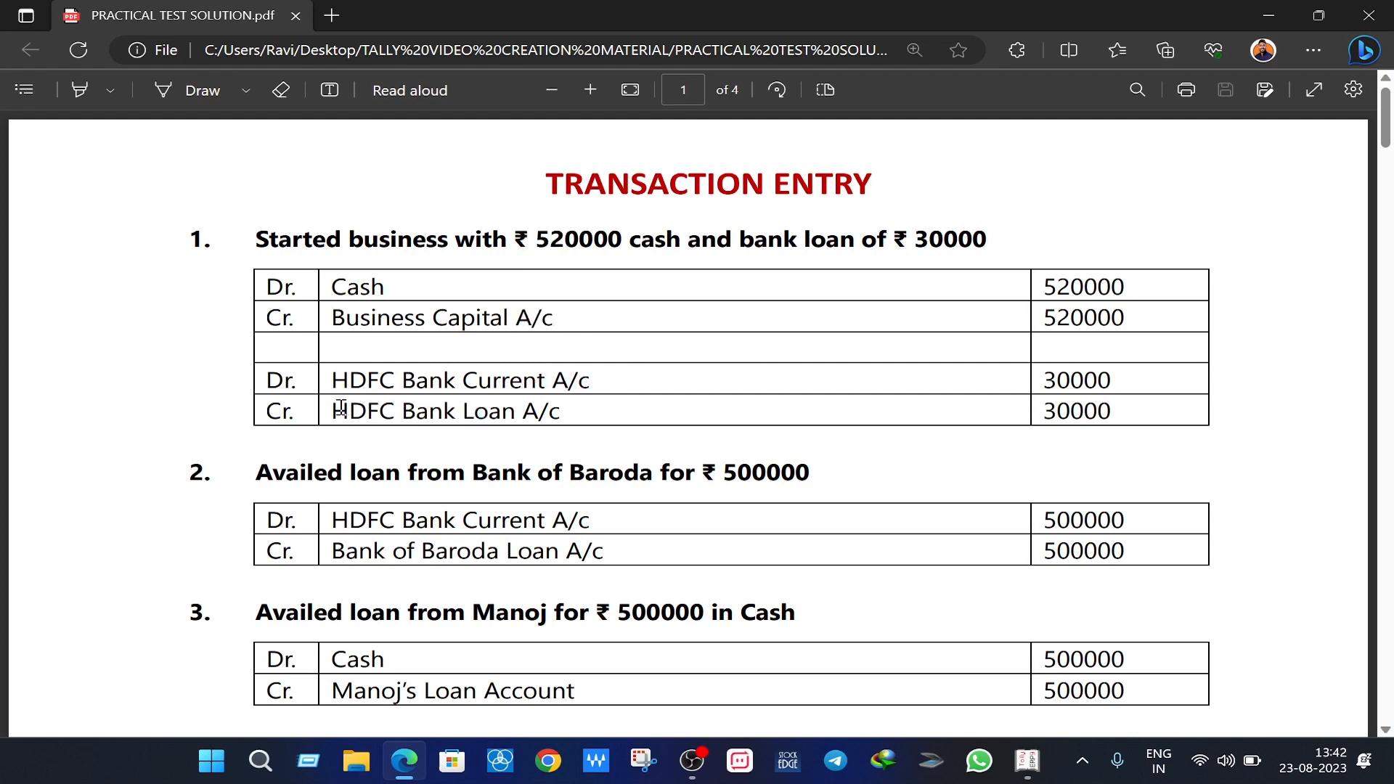
drag(340, 407, 557, 411)
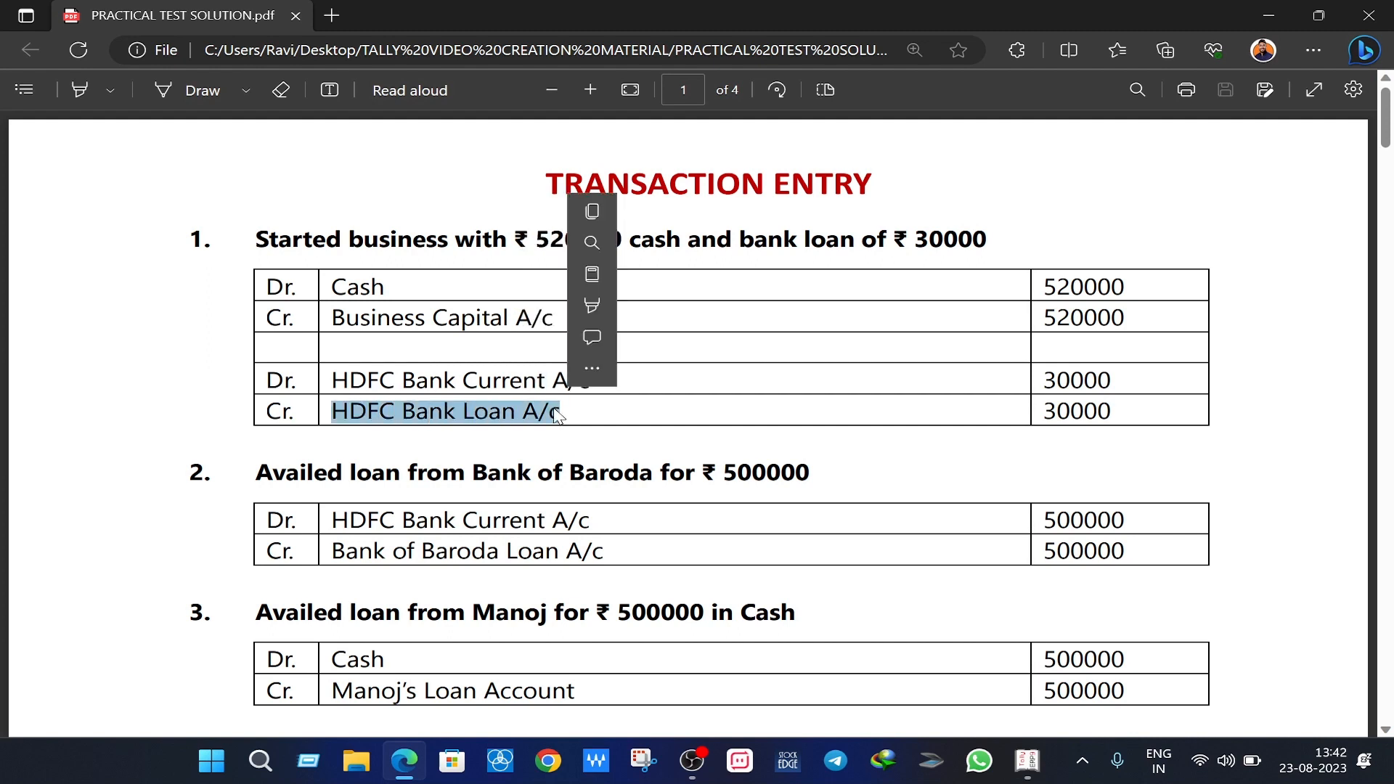
click(501, 418)
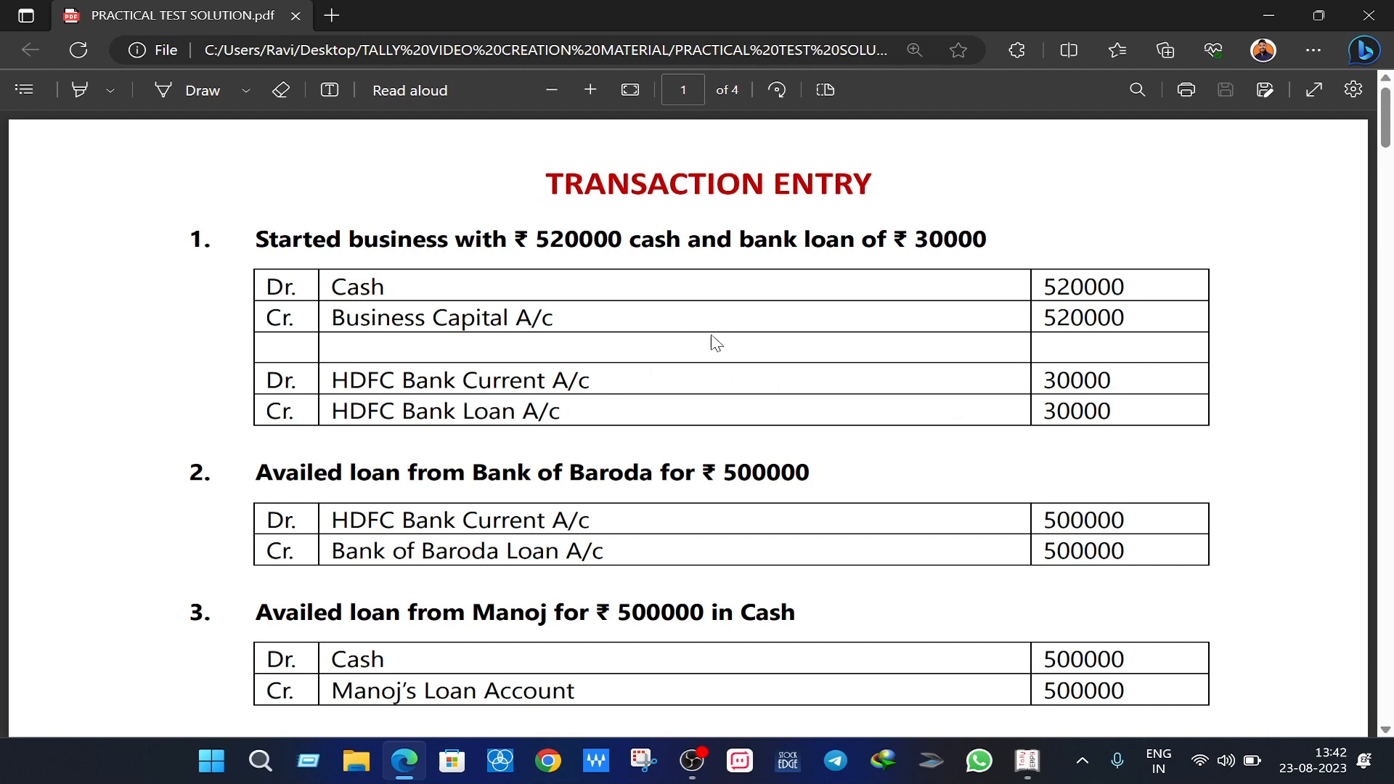
Switch to Tally.ERP 9 and change the voucher type to Receipt.
key(alt+Tab)
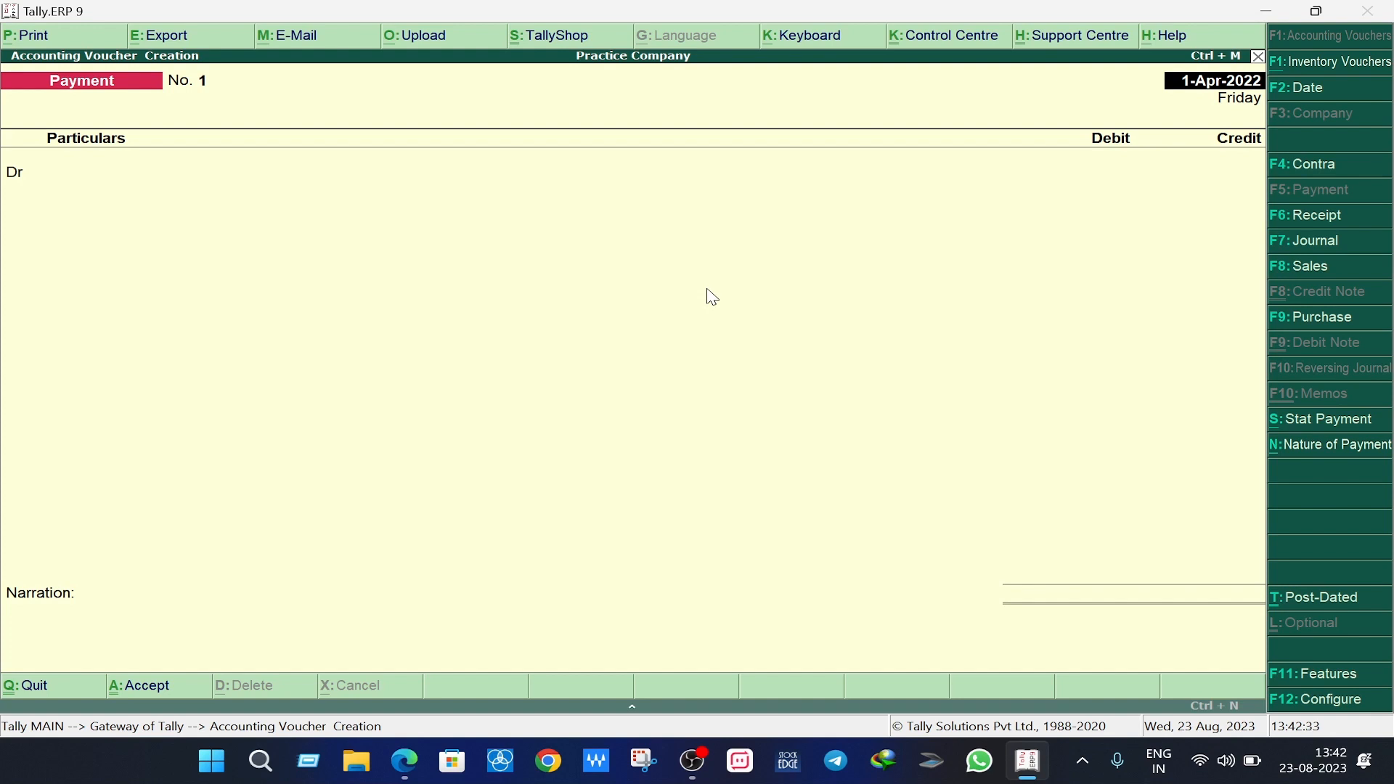
key(F6)
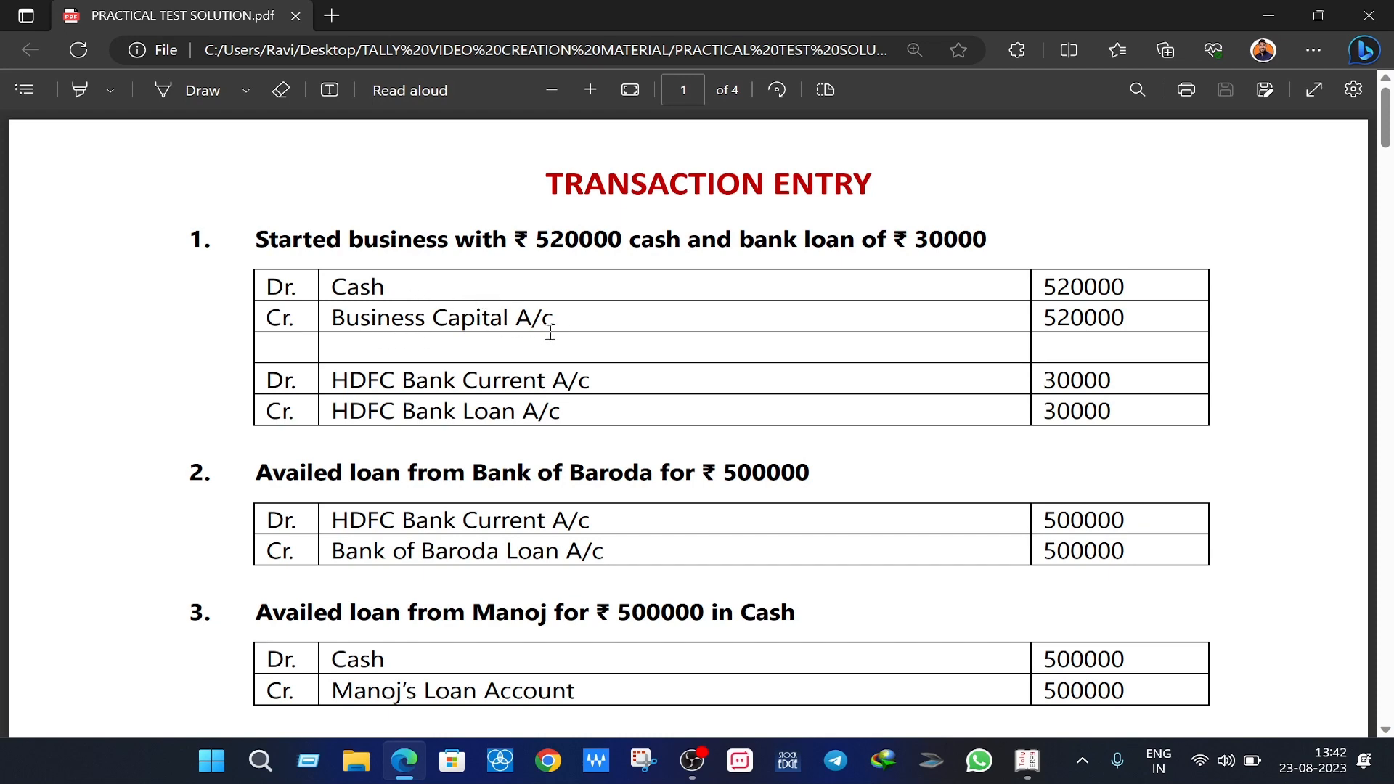
key(alt+Tab)
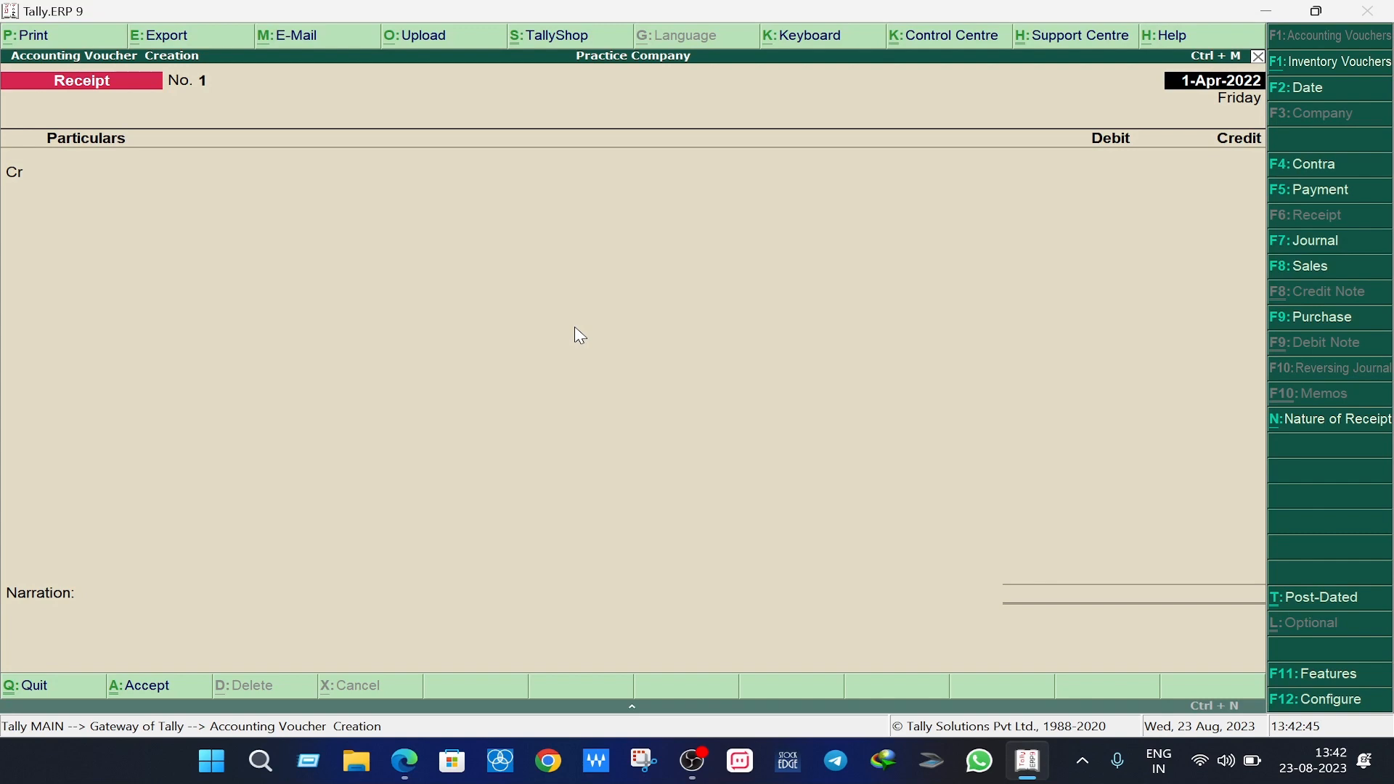
Switch to the solution PDF, skim the remaining transactions, and review the cash and Business Capital A/c entry of transaction 1.
key(alt+Tab)
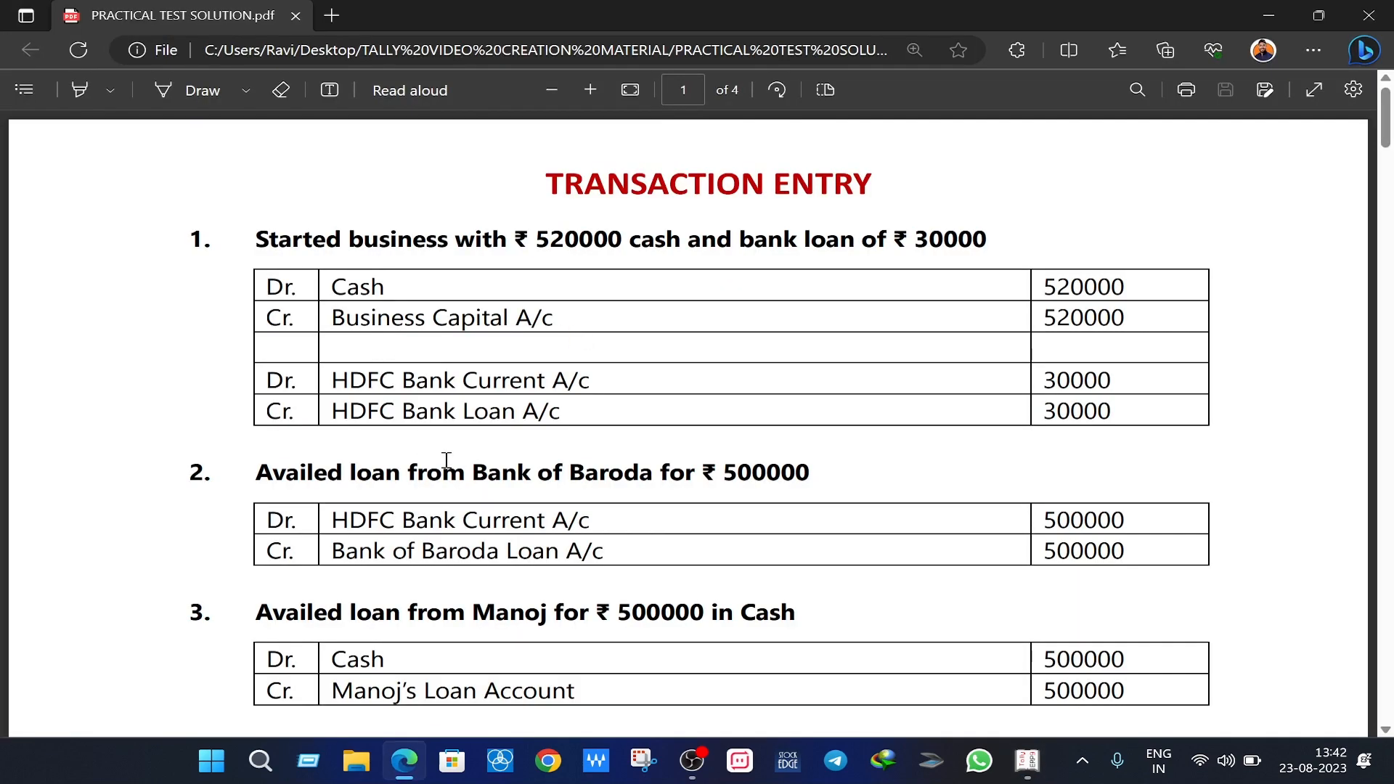
scroll(663, 392, down, 15)
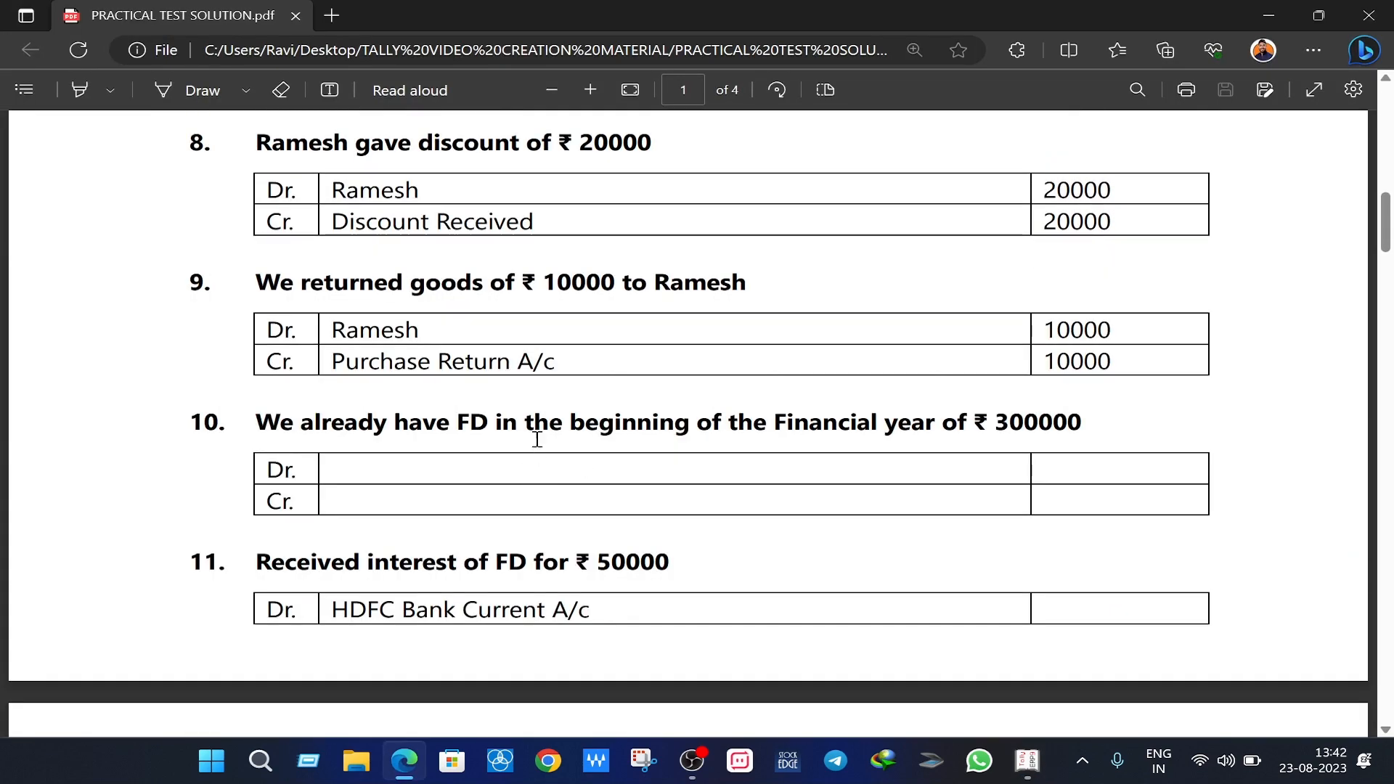
scroll(538, 443, down, 12)
scroll(541, 456, up, 20)
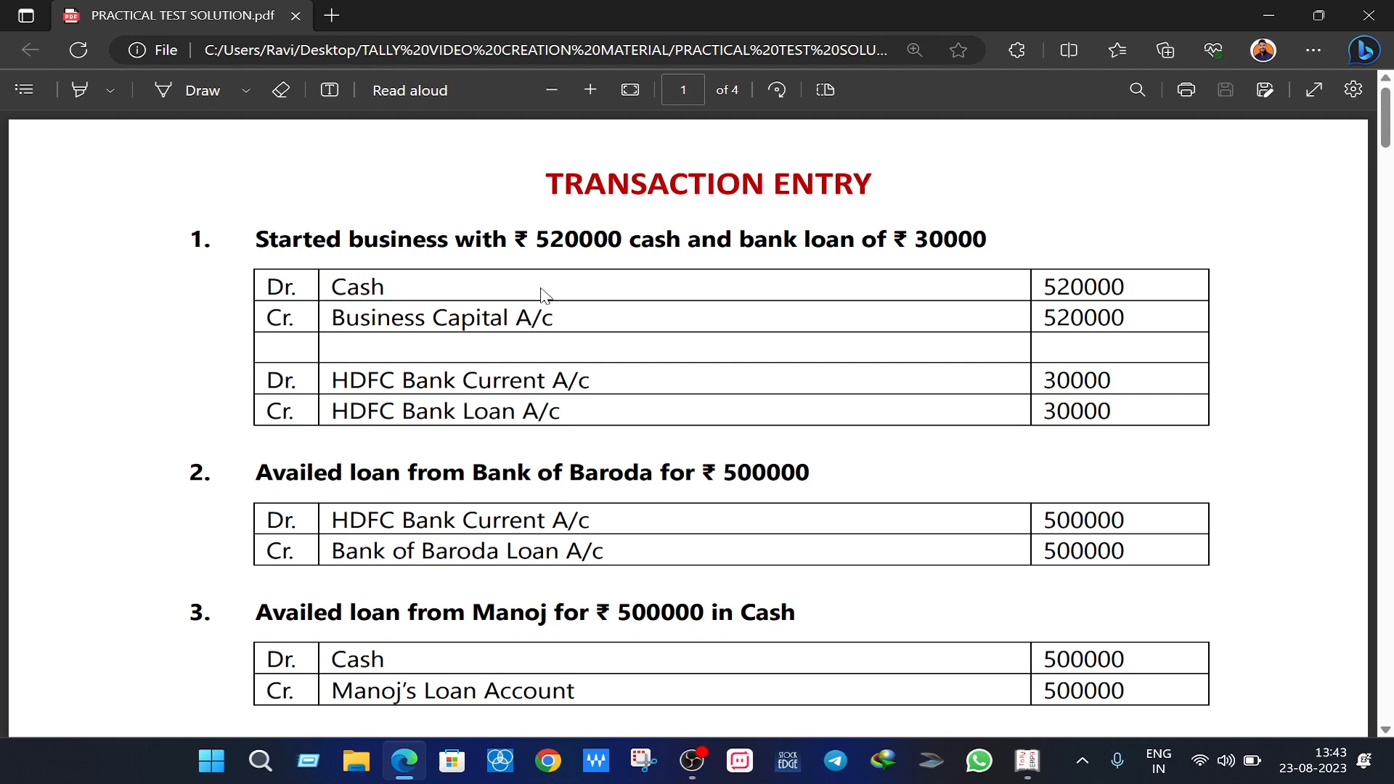
key(alt+Tab)
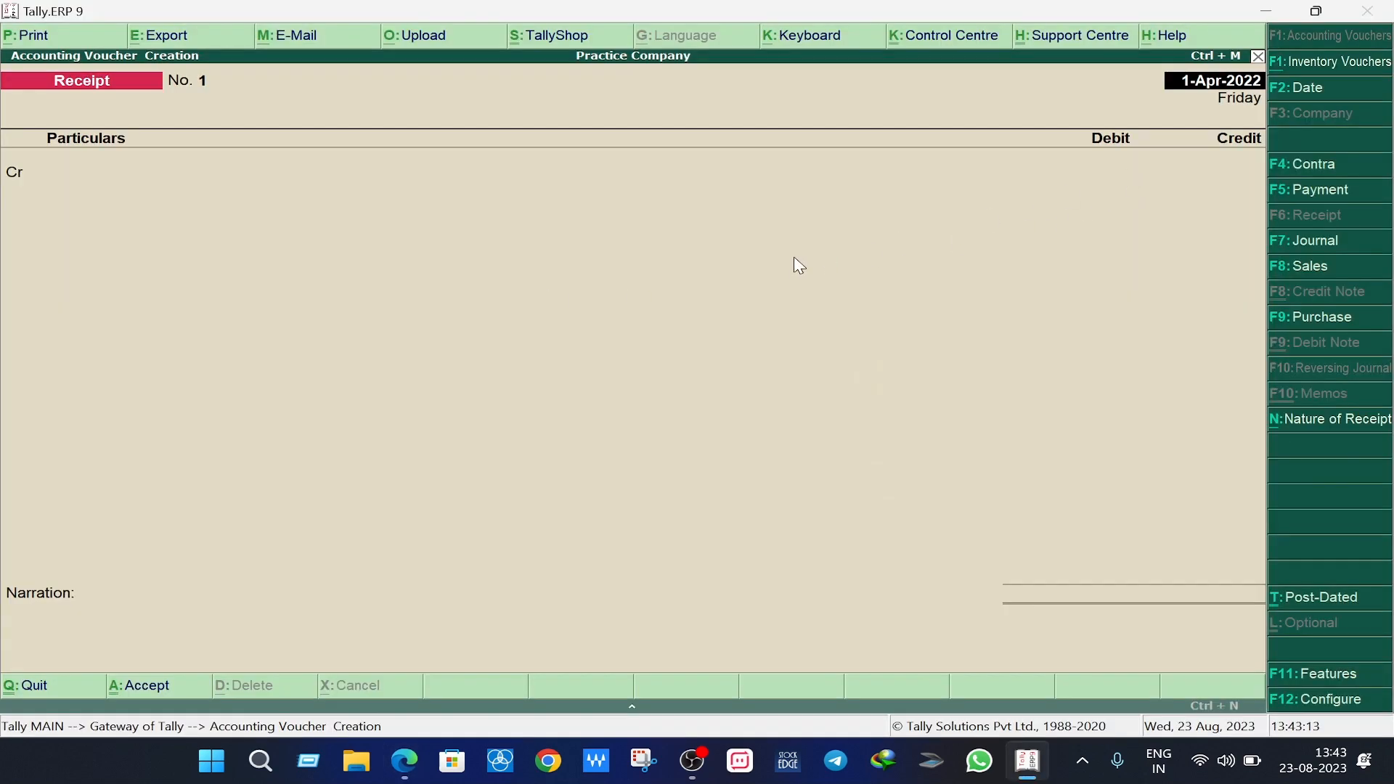
key(alt+Tab)
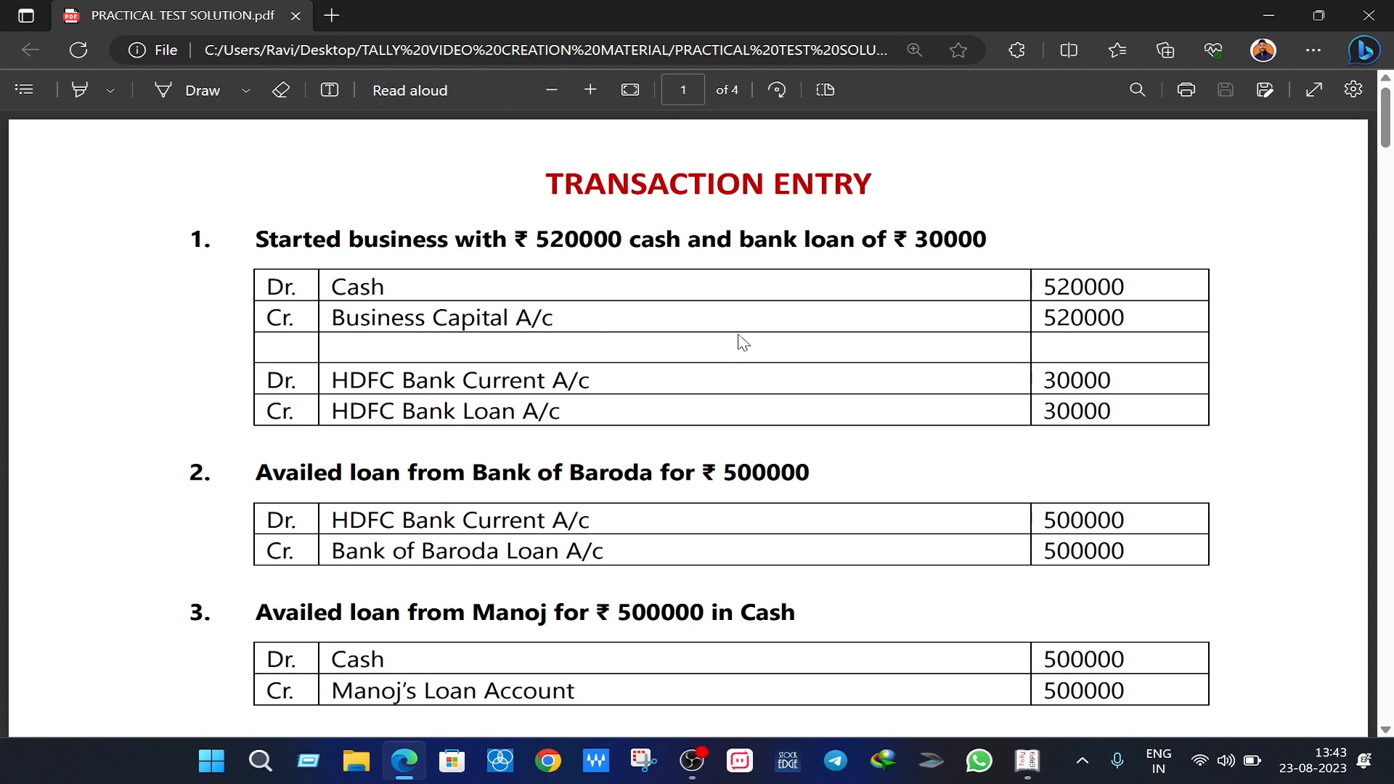
scroll(638, 365, down, 10)
scroll(638, 365, down, 15)
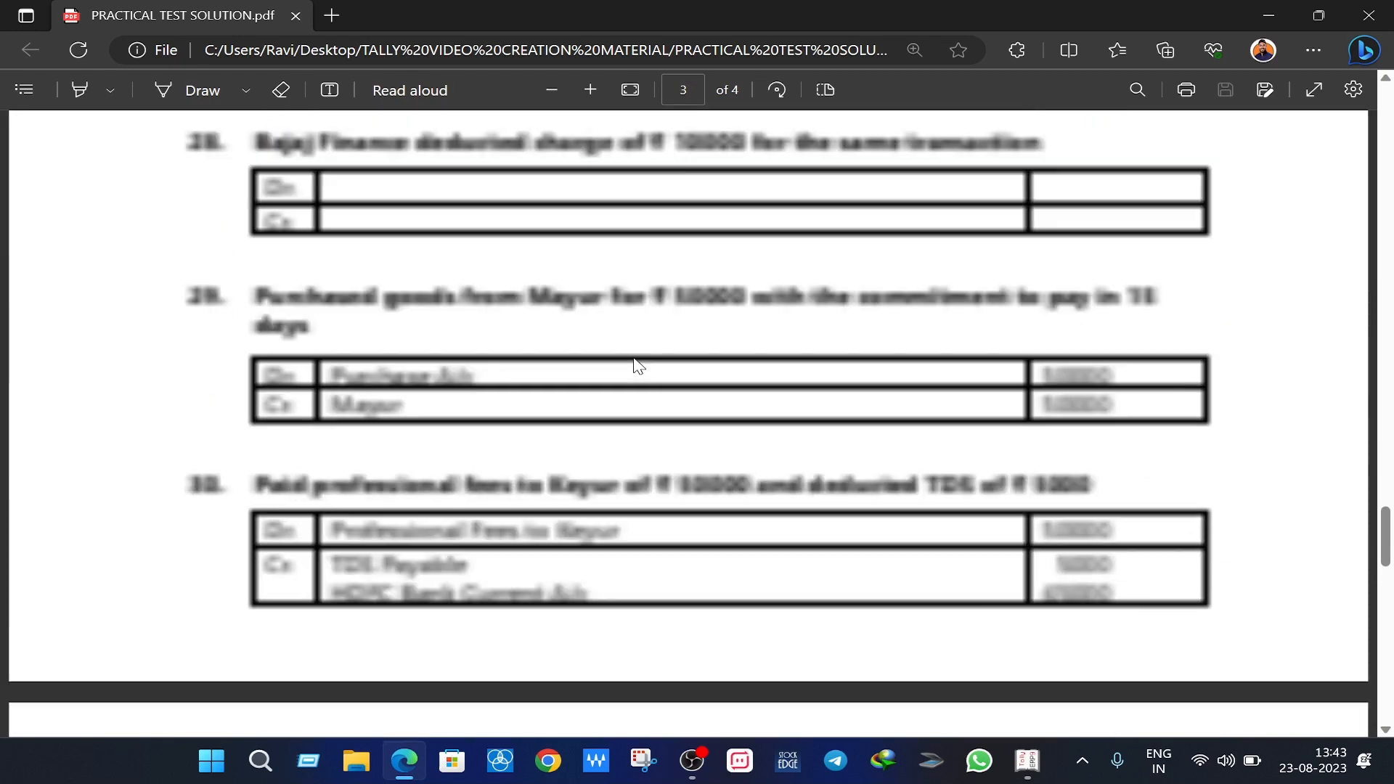
scroll(695, 410, up, 20)
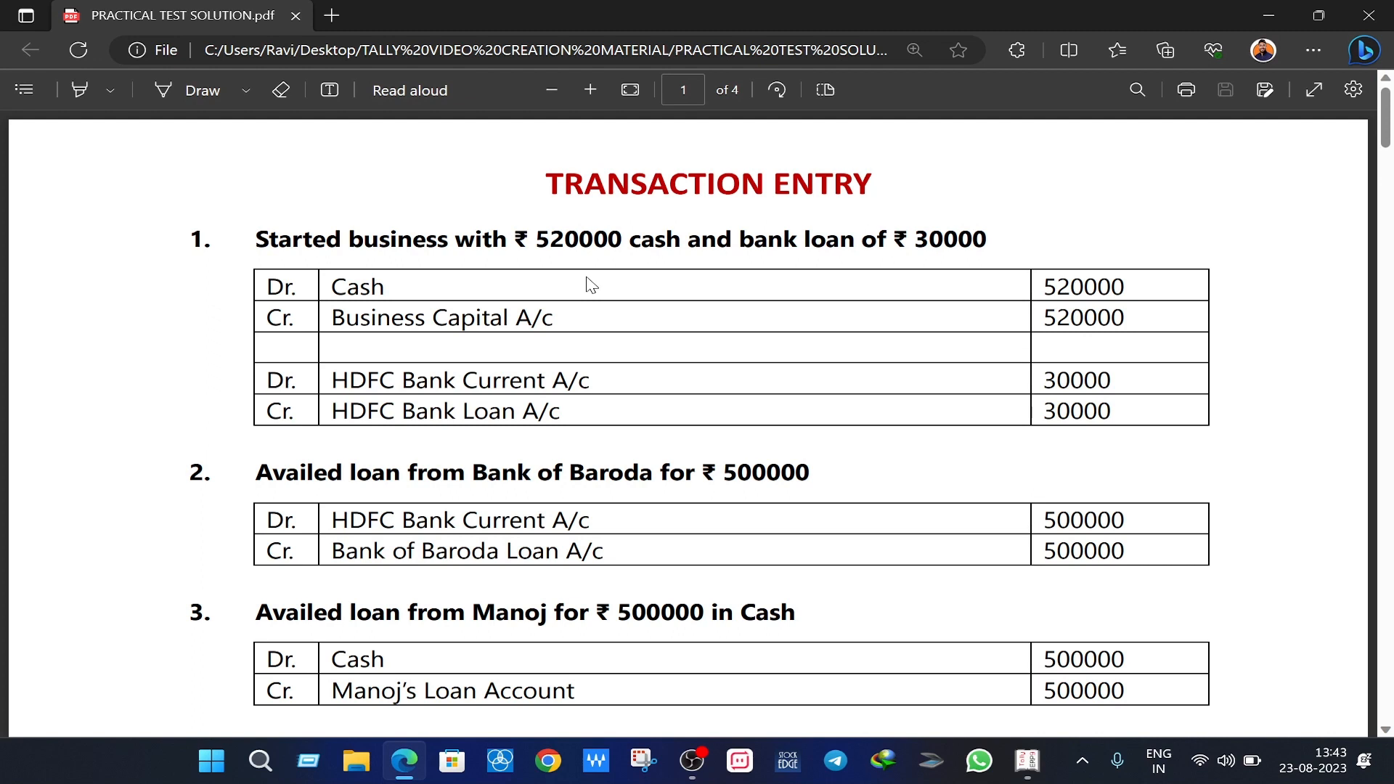
double_click(358, 289)
click(396, 320)
drag(332, 320, 569, 317)
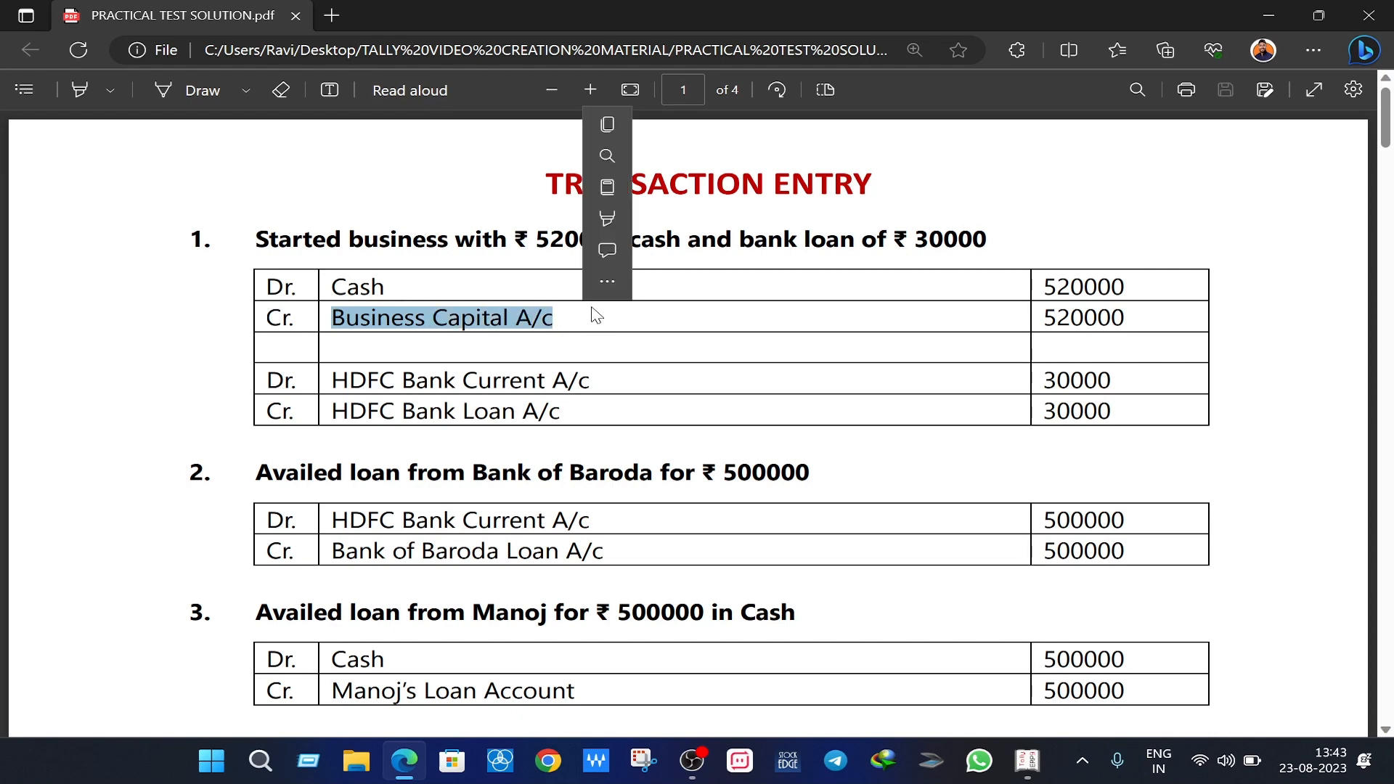
click(340, 287)
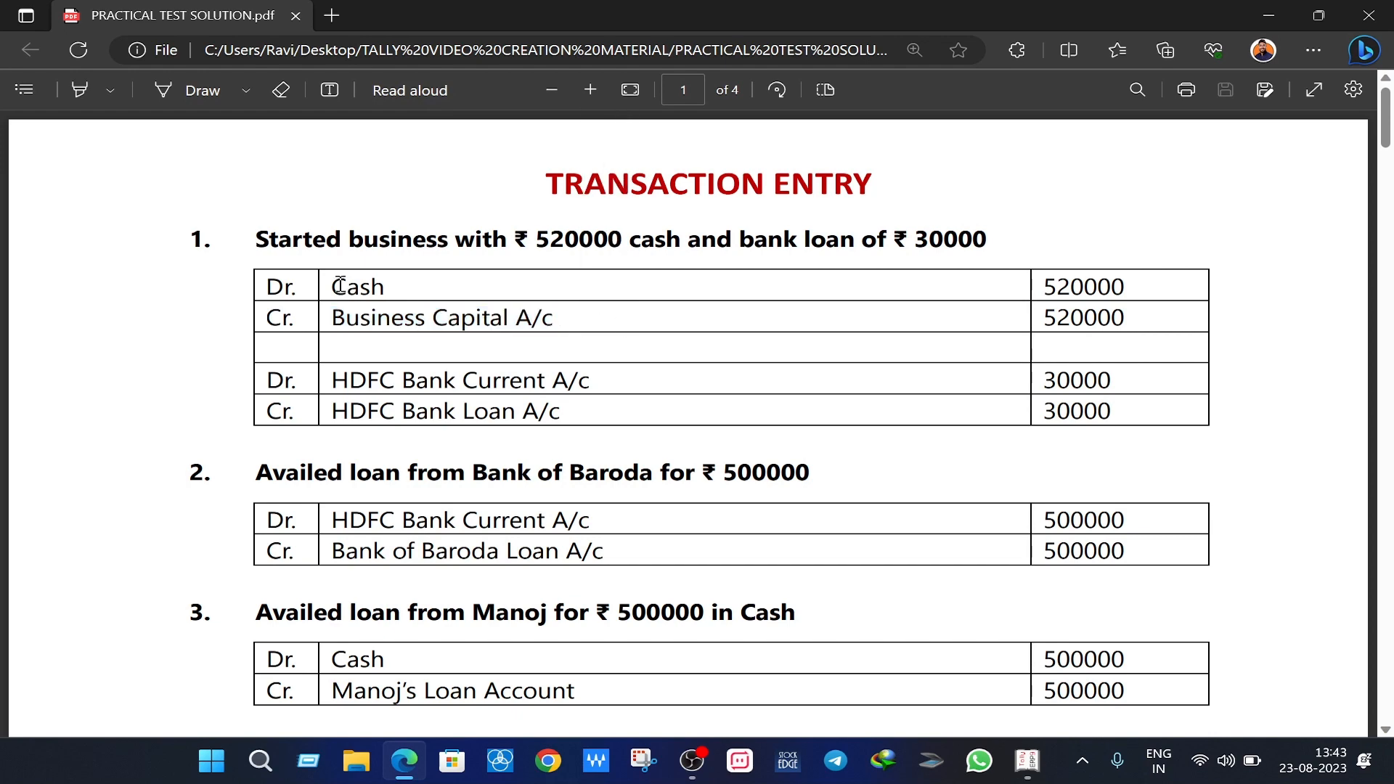
Switch to Tally.ERP 9 and start a Business Capital ledger under Capital Account from the receipt's credit line.
key(alt+Tab)
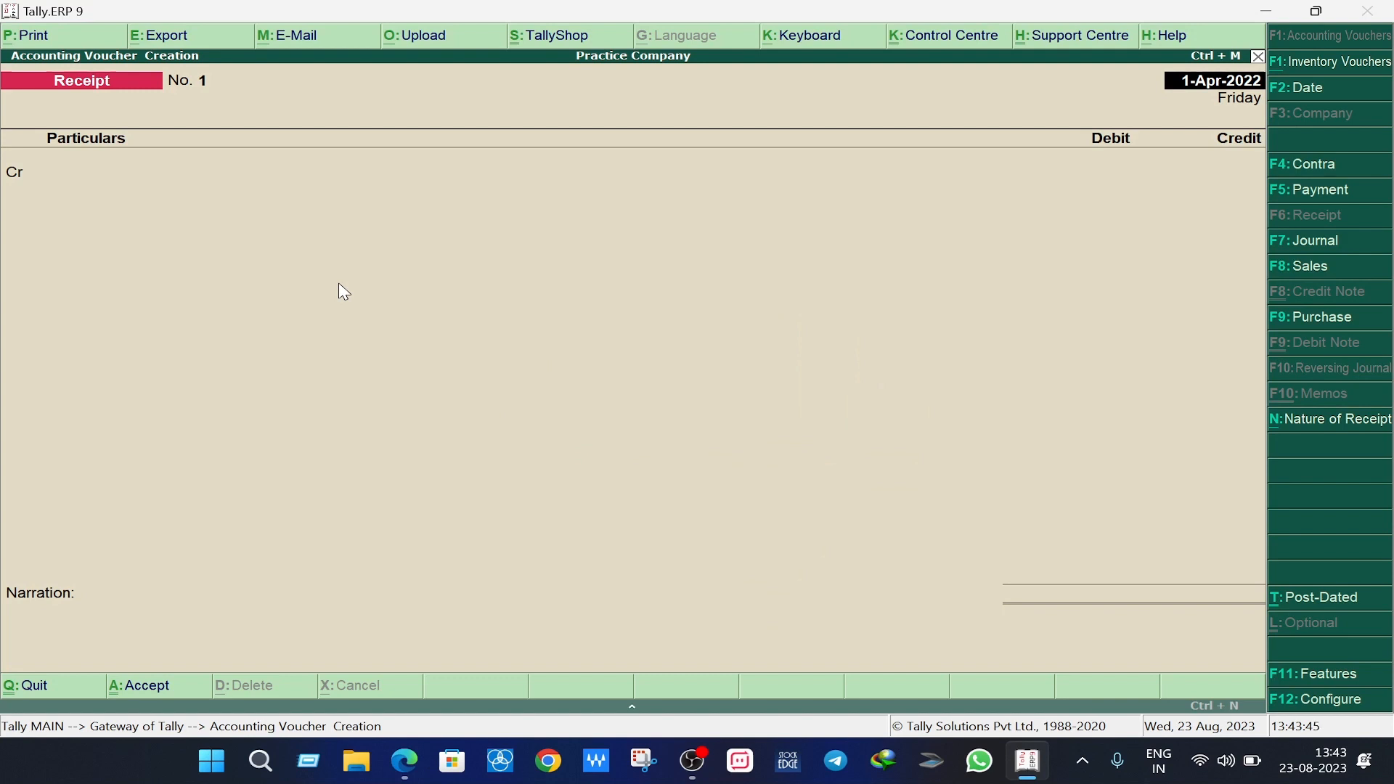
key(Return)
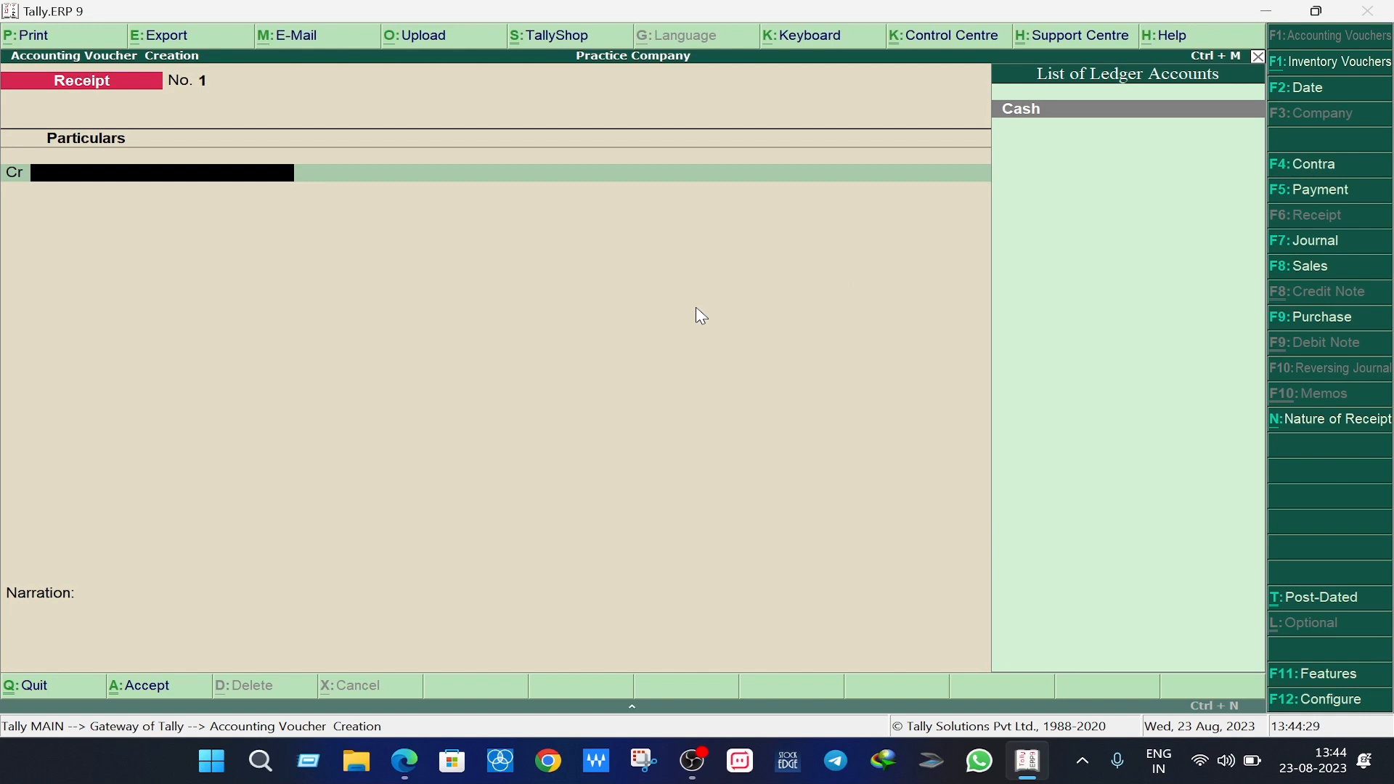
key(alt+c)
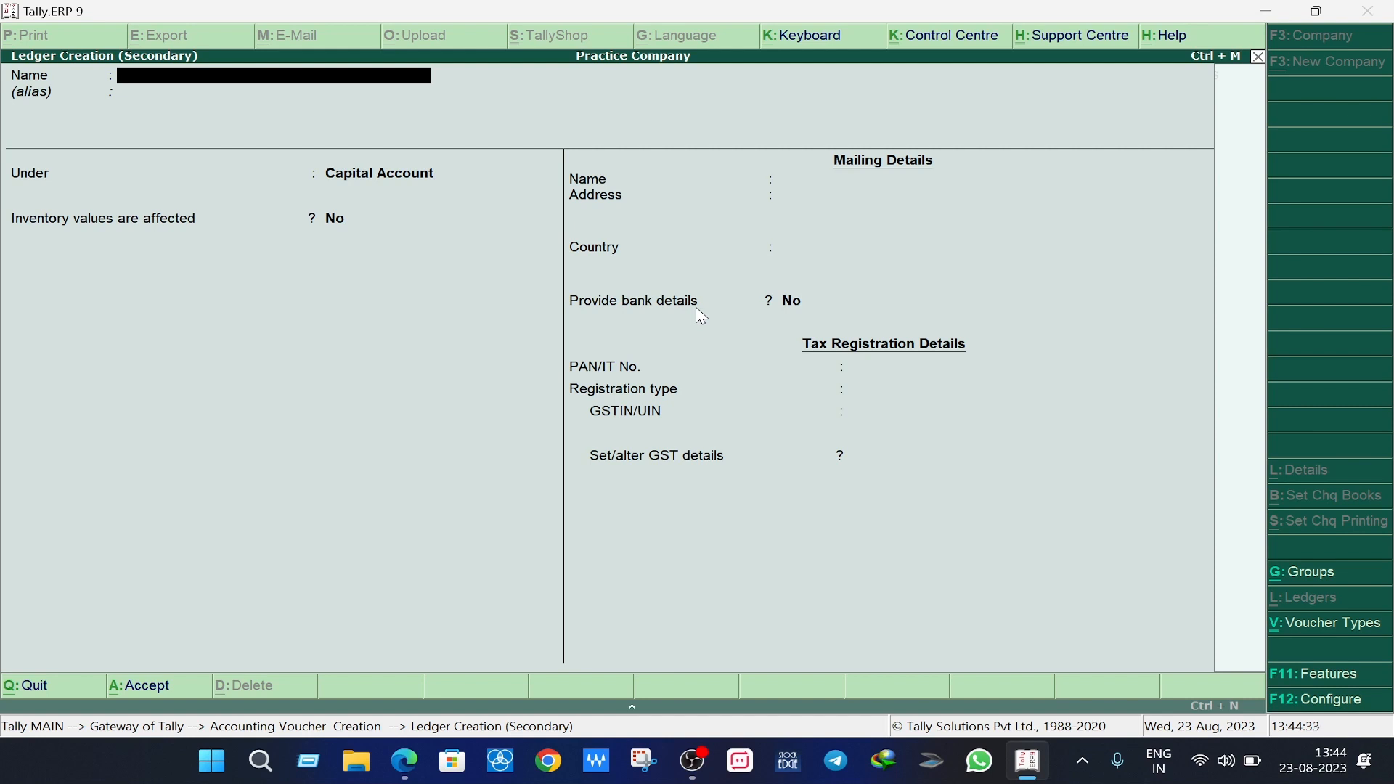
text(Business Cai Pital)
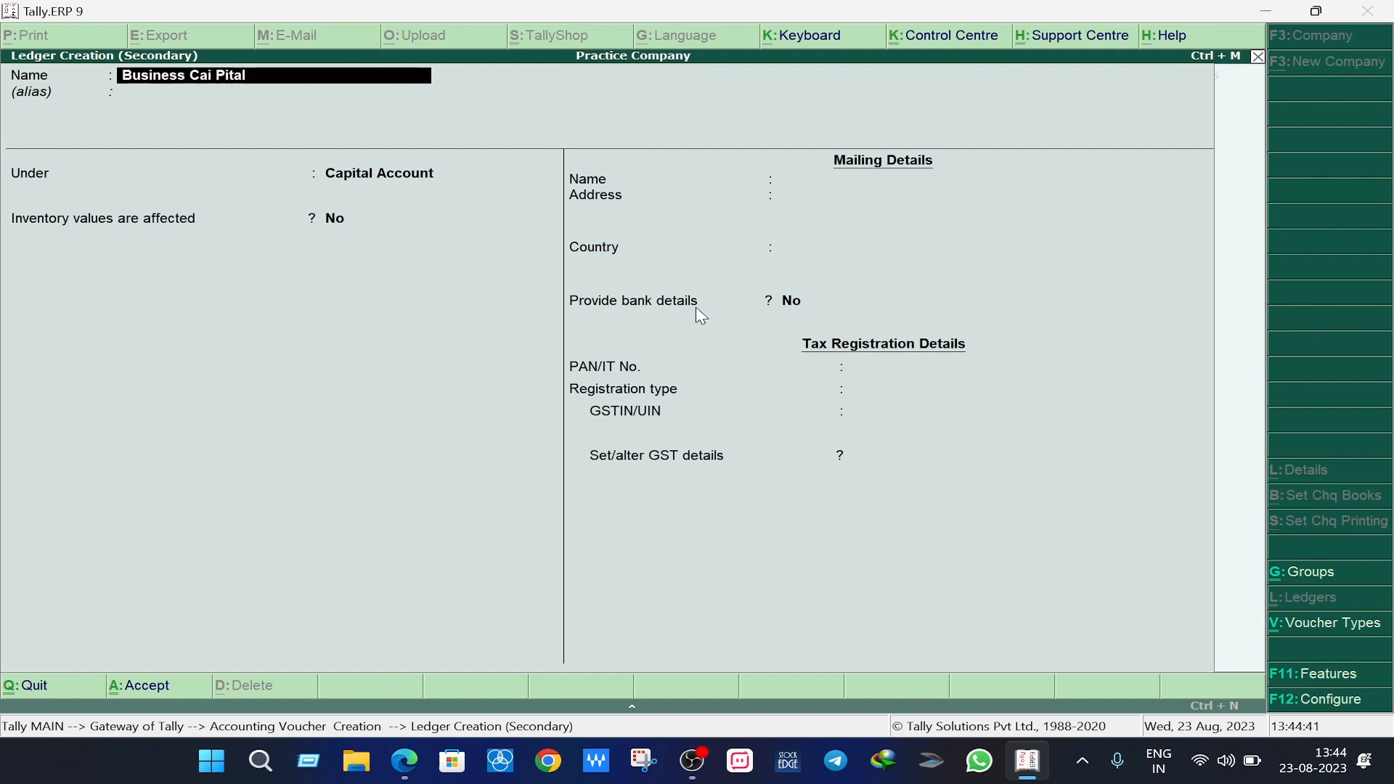
key(BackSpace)
key(BackSpace)
key(BackSpace)
key(BackSpace)
key(BackSpace)
key(BackSpace)
text(pital)
key(Return)
key(Return)
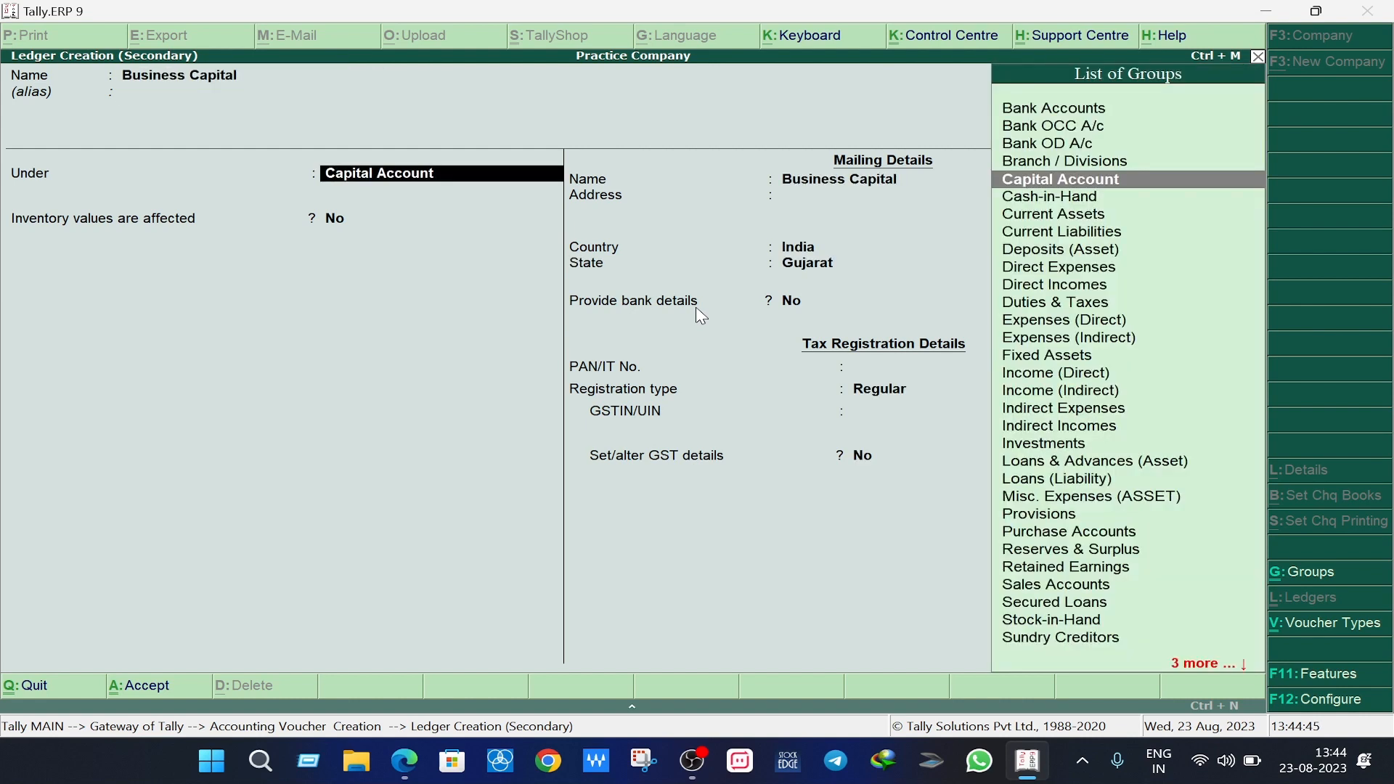
key(Return)
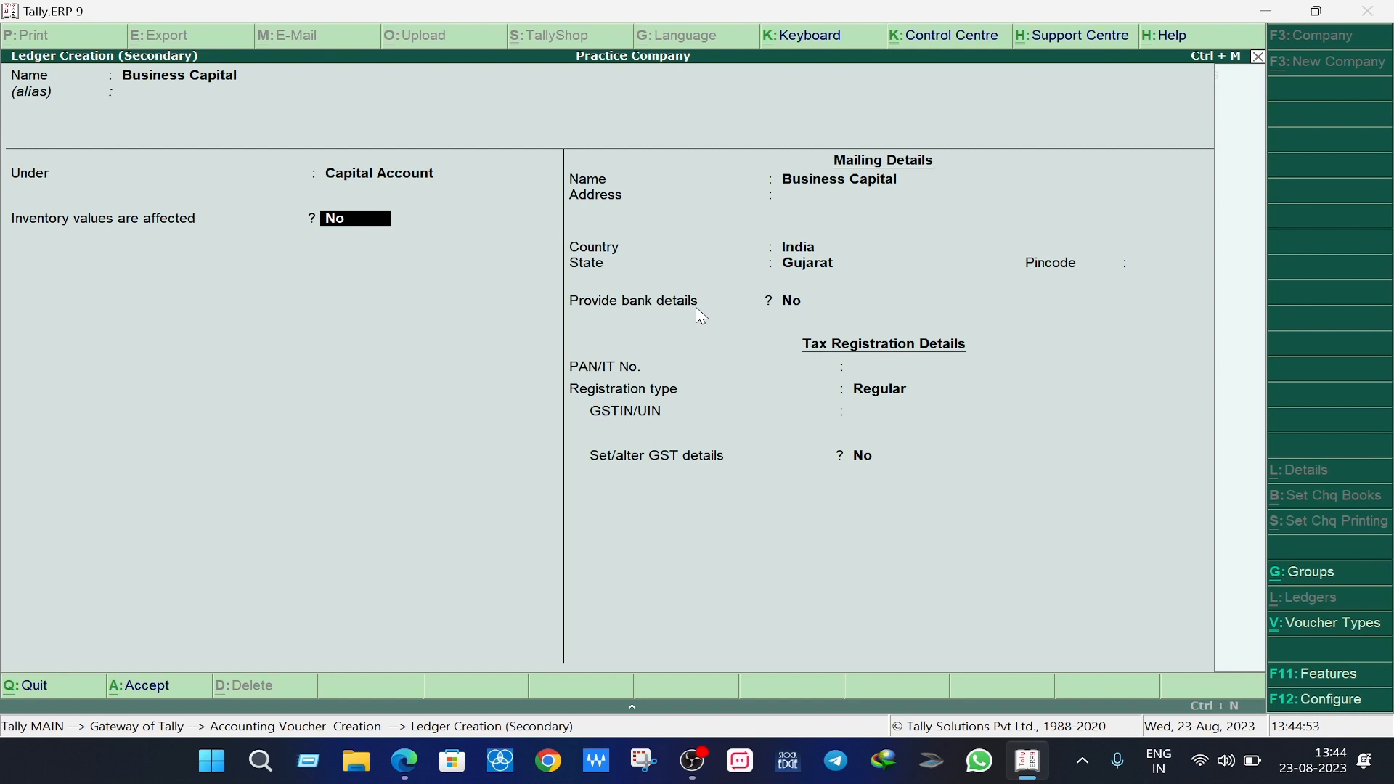
Keep the default inventory, mailing, bank and tax details and save the Business Capital ledger.
key(Return)
key(Return)
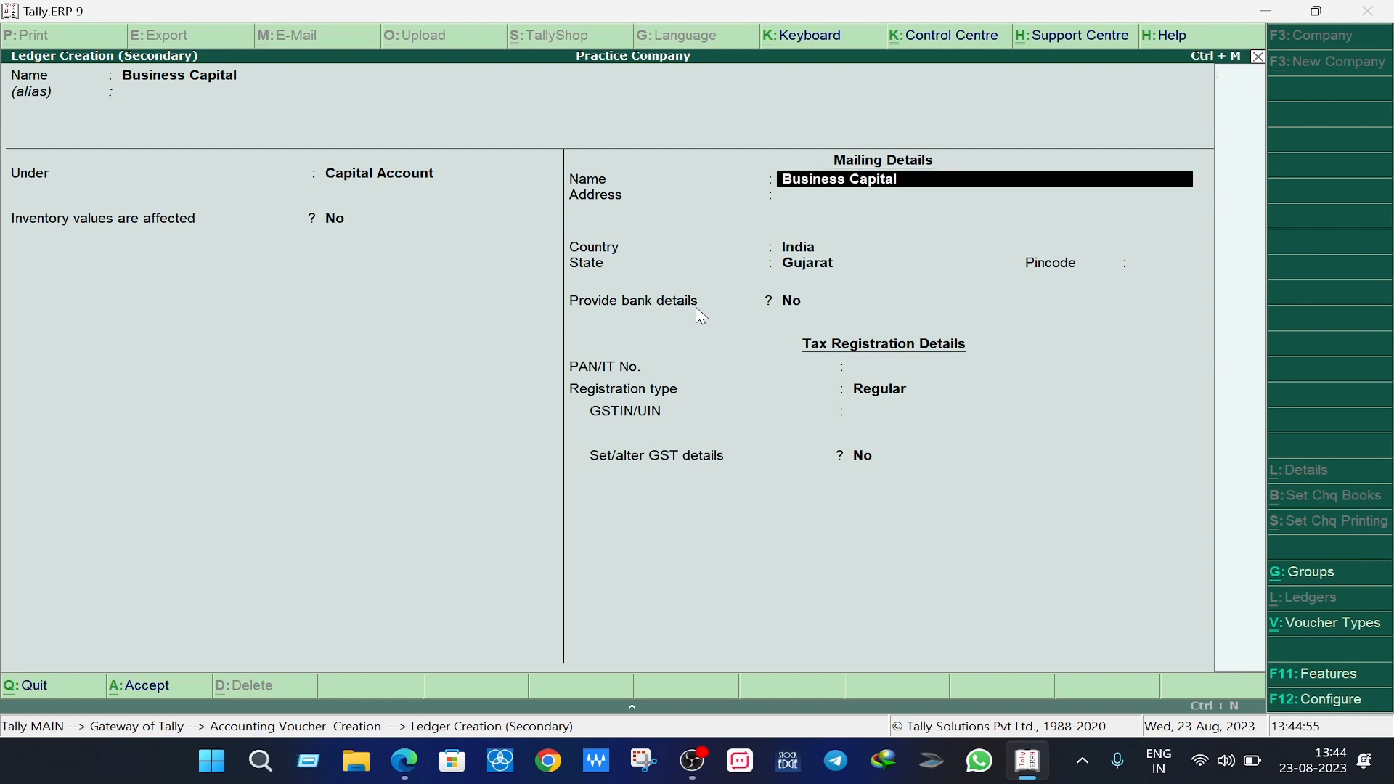
key(Return)
key(Return)
key(Return)
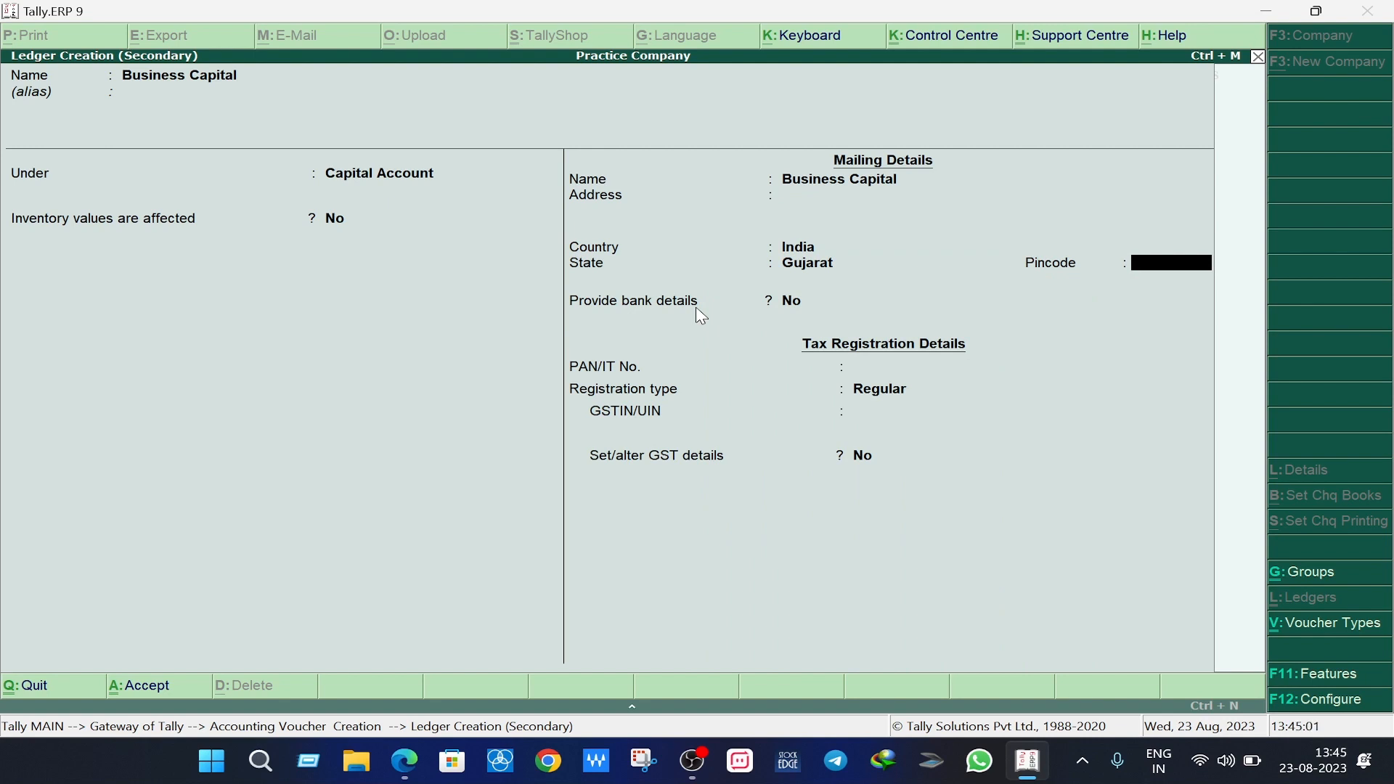
key(Return)
key(Return)
key(Return)
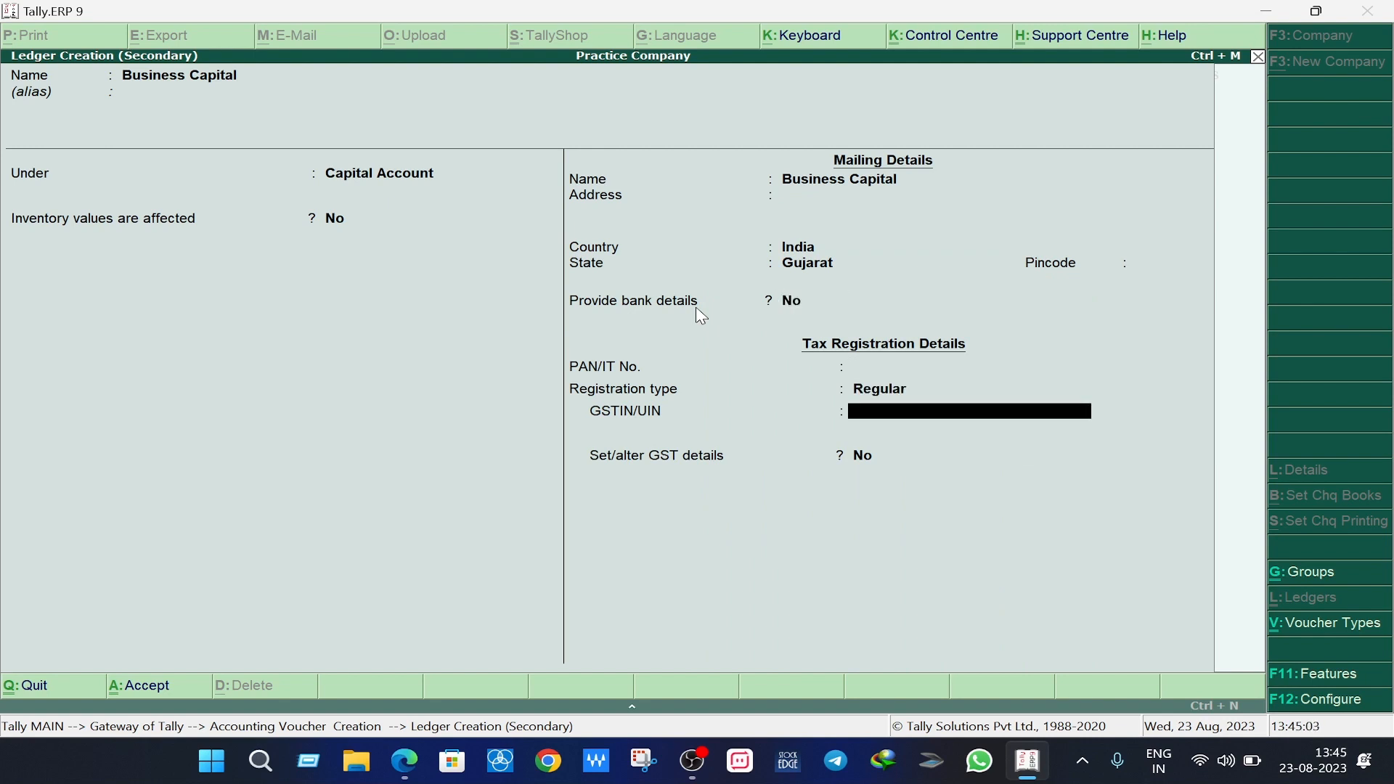
key(Return)
key(Return)
key(Return)
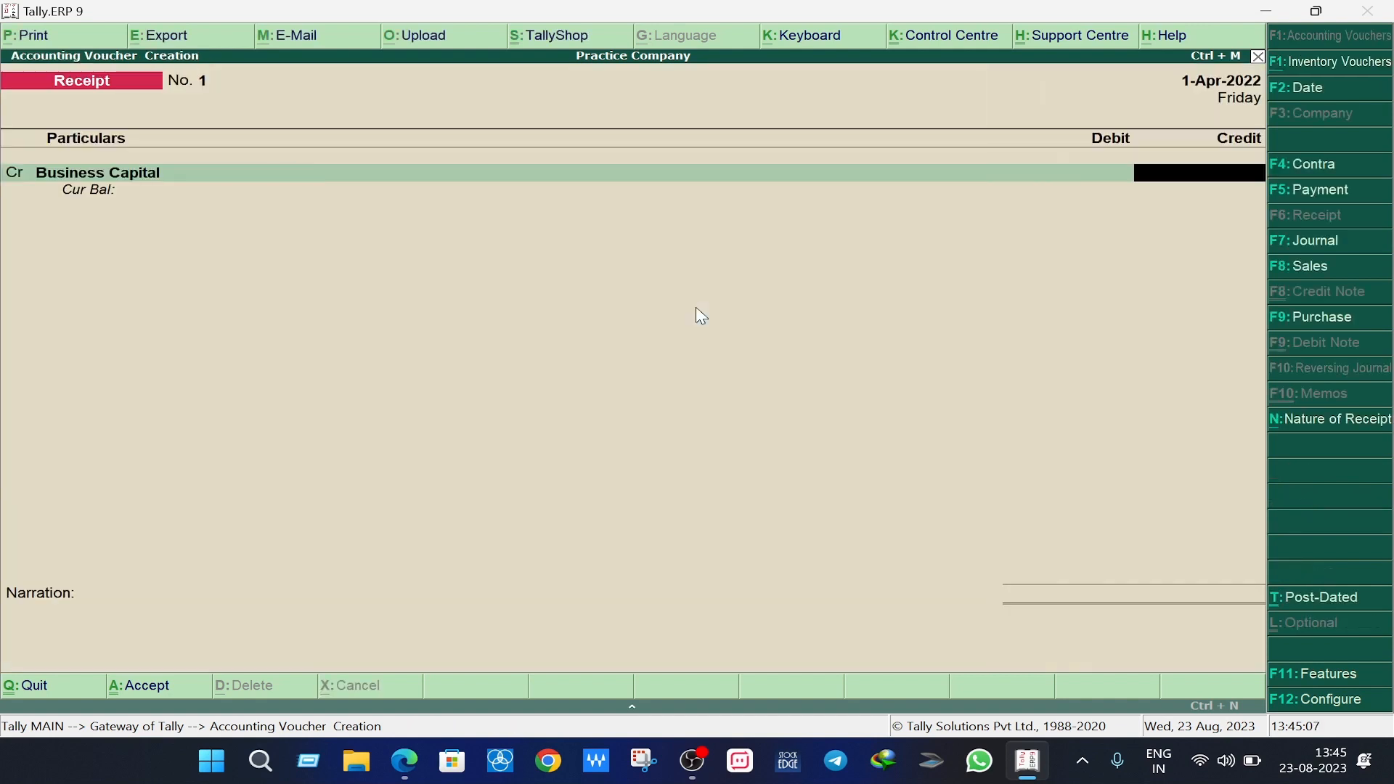
Save the receipt voucher with a 520000 credit to Business Capital and a matching Cash debit, without a narration.
text(520000)
key(Return)
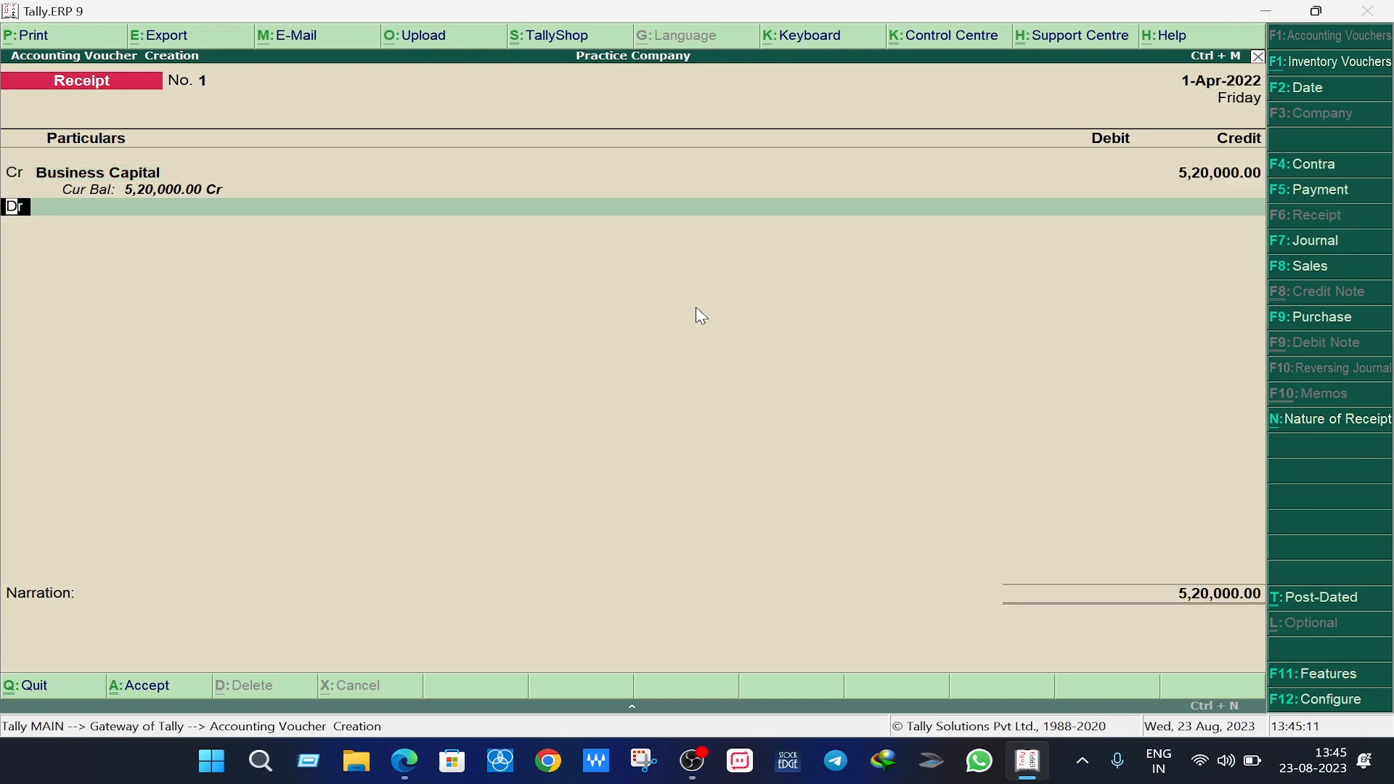
key(Return)
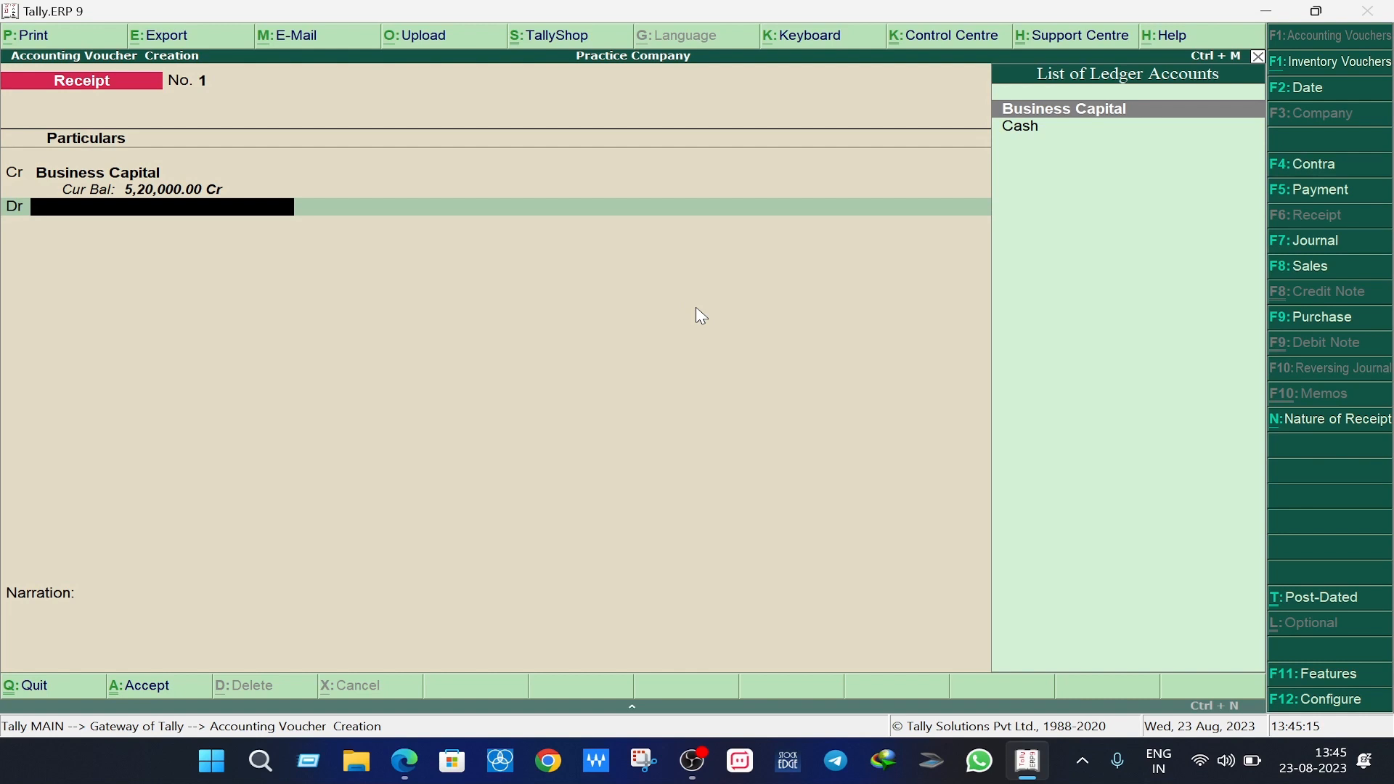
key(Down)
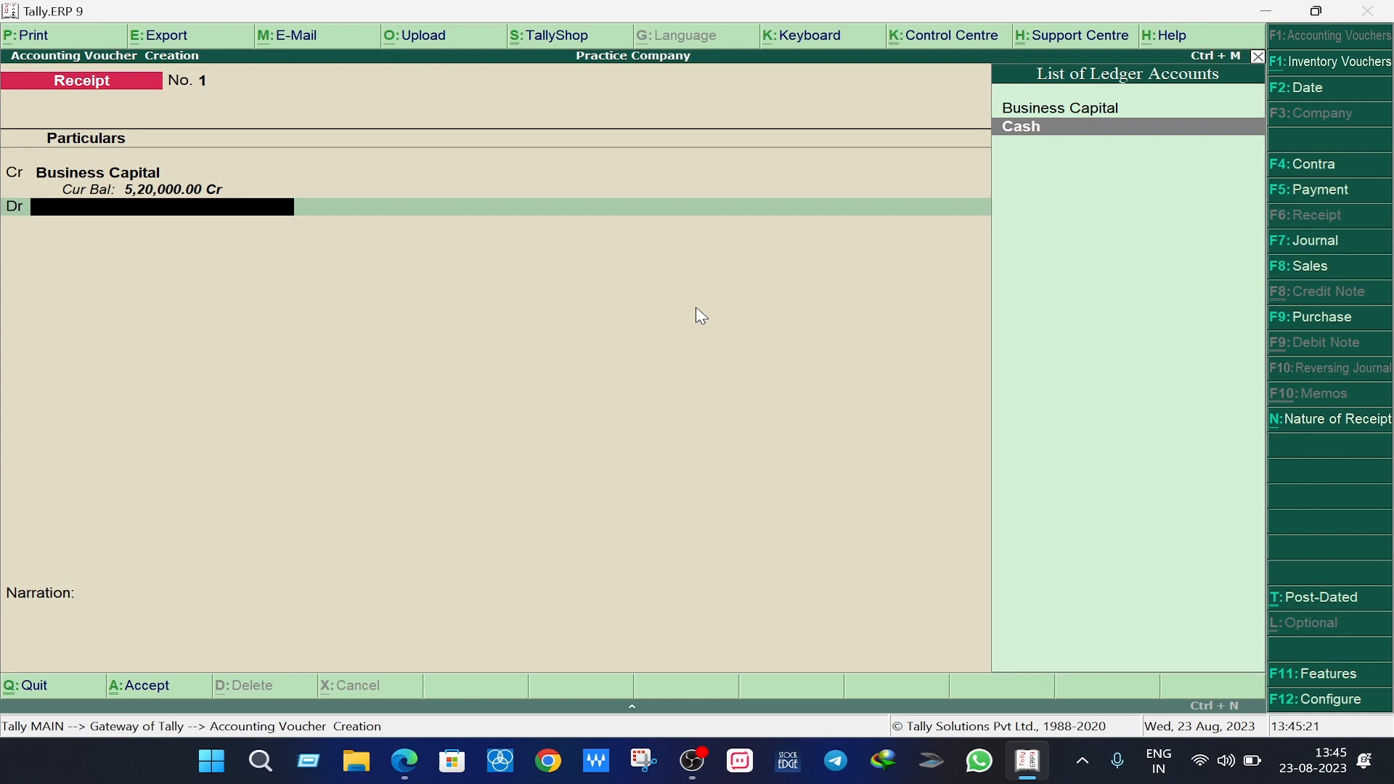
key(Return)
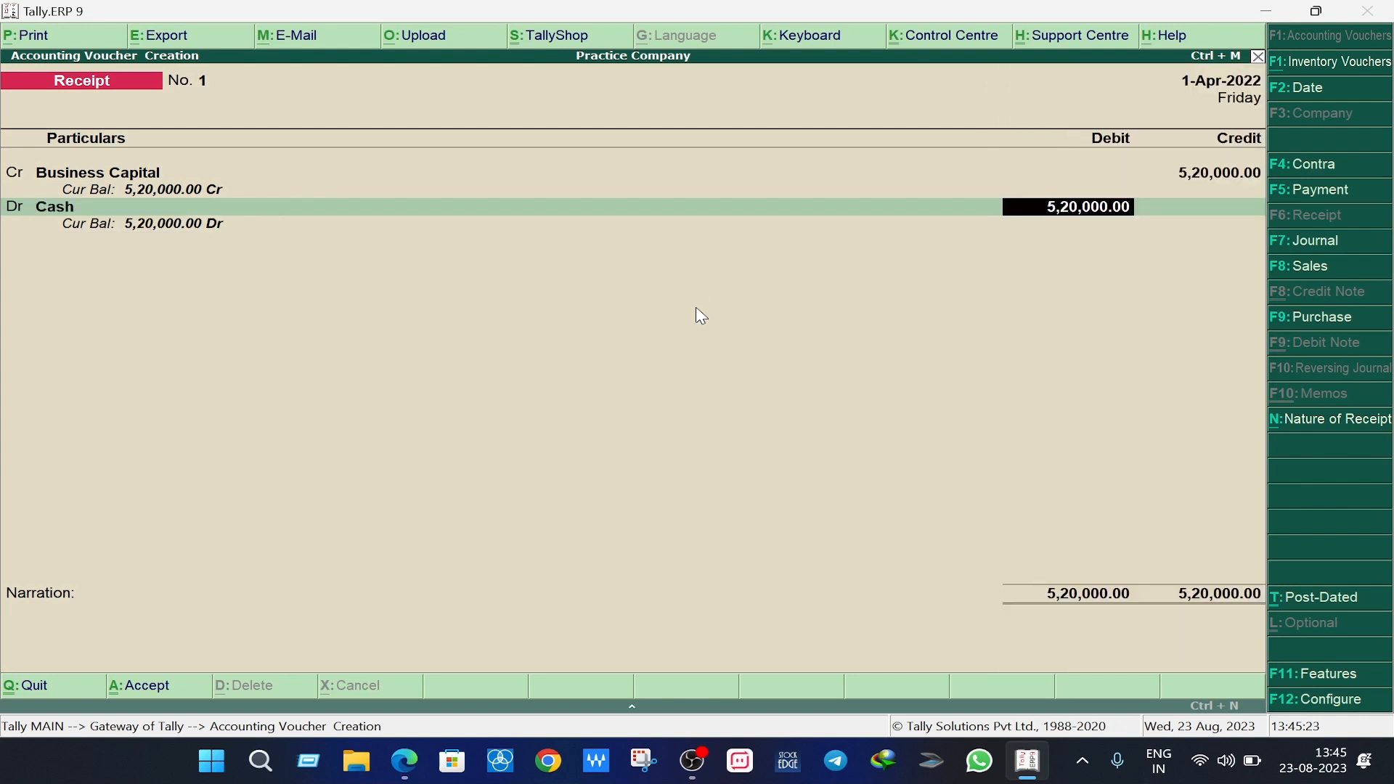
key(Return)
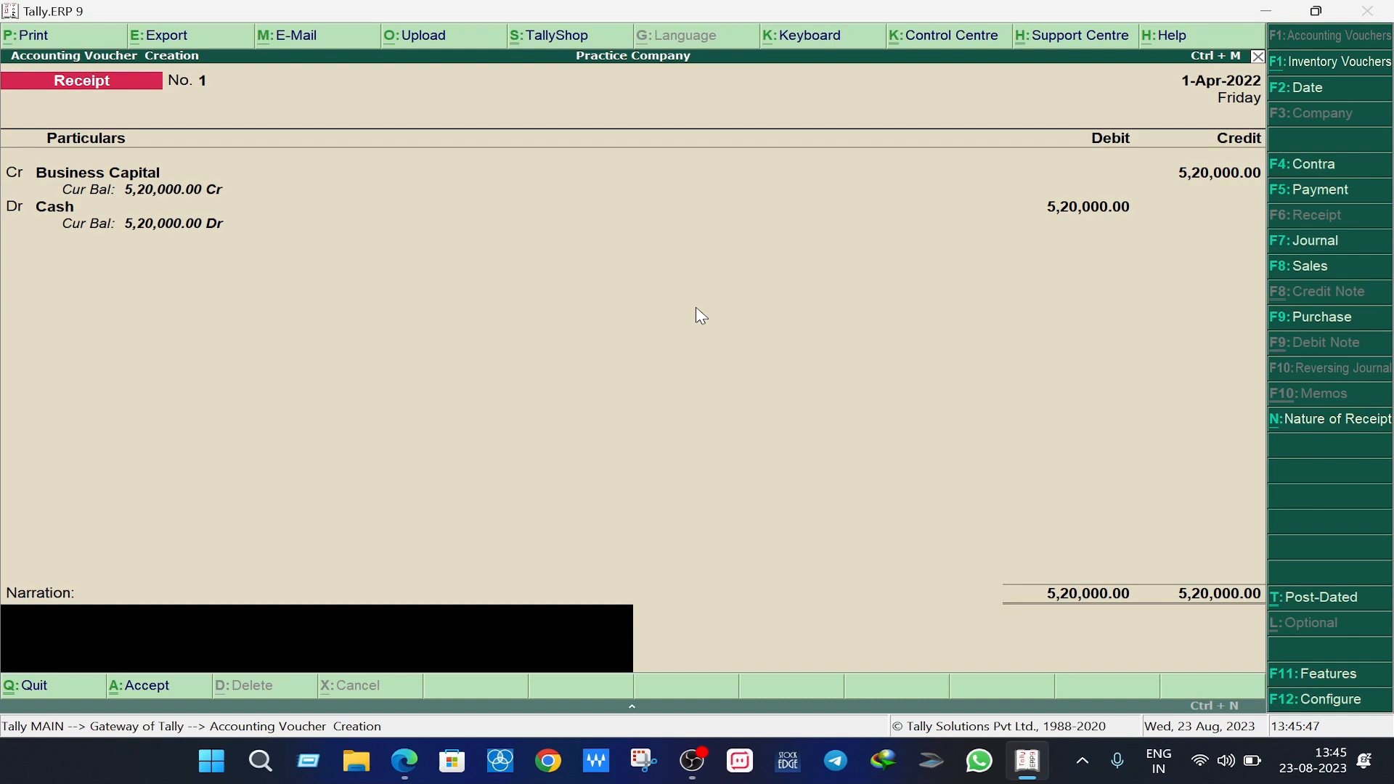
key(Return)
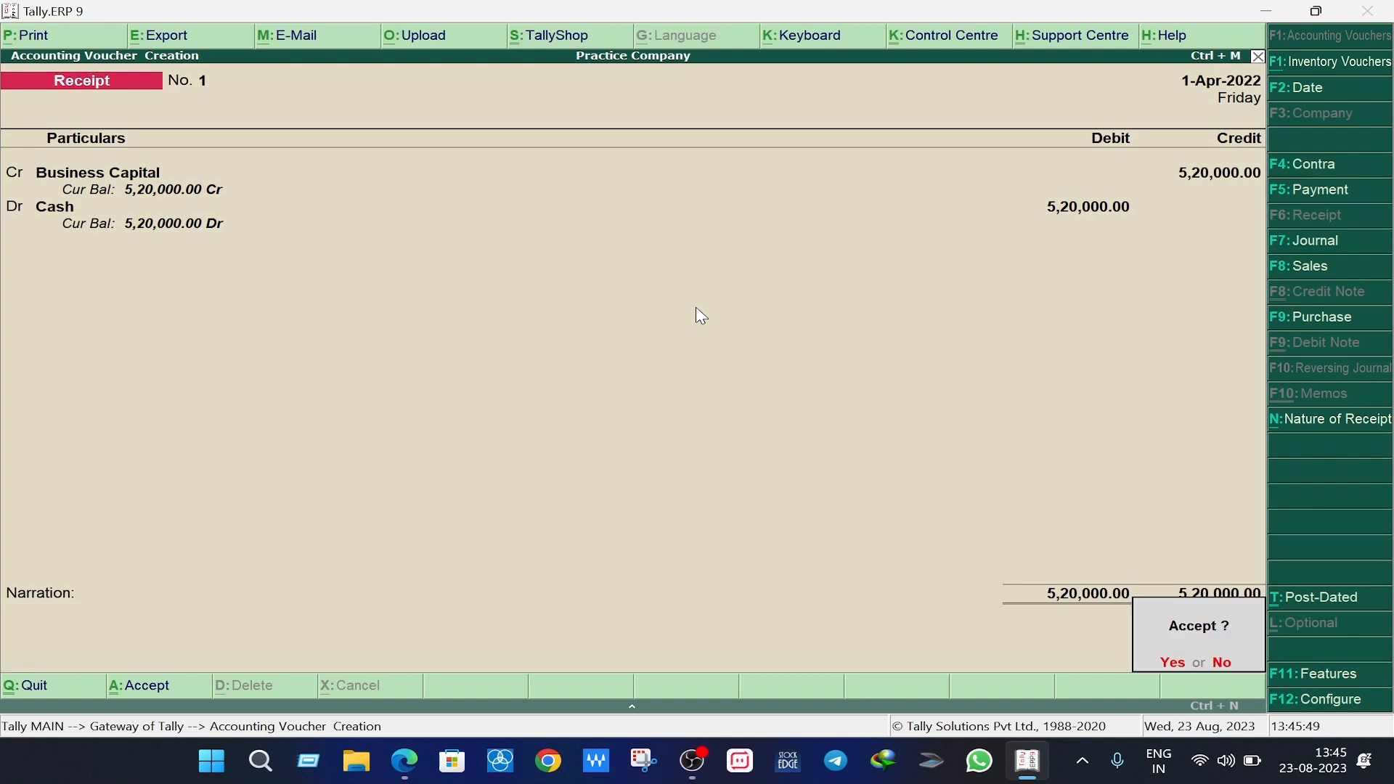
key(Return)
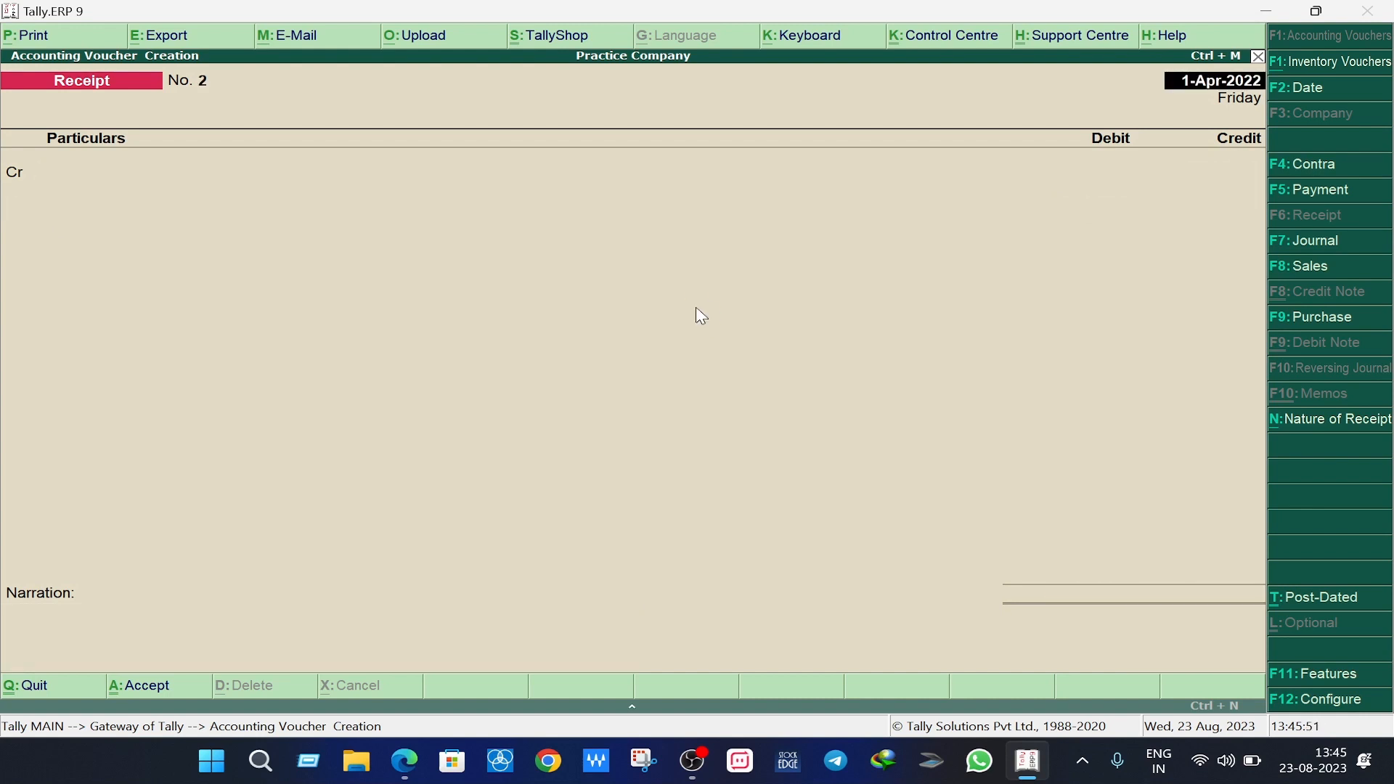
Open the Balance Sheet in detailed view and examine the Business Capital and Cash-in-Hand entries.
key(Escape)
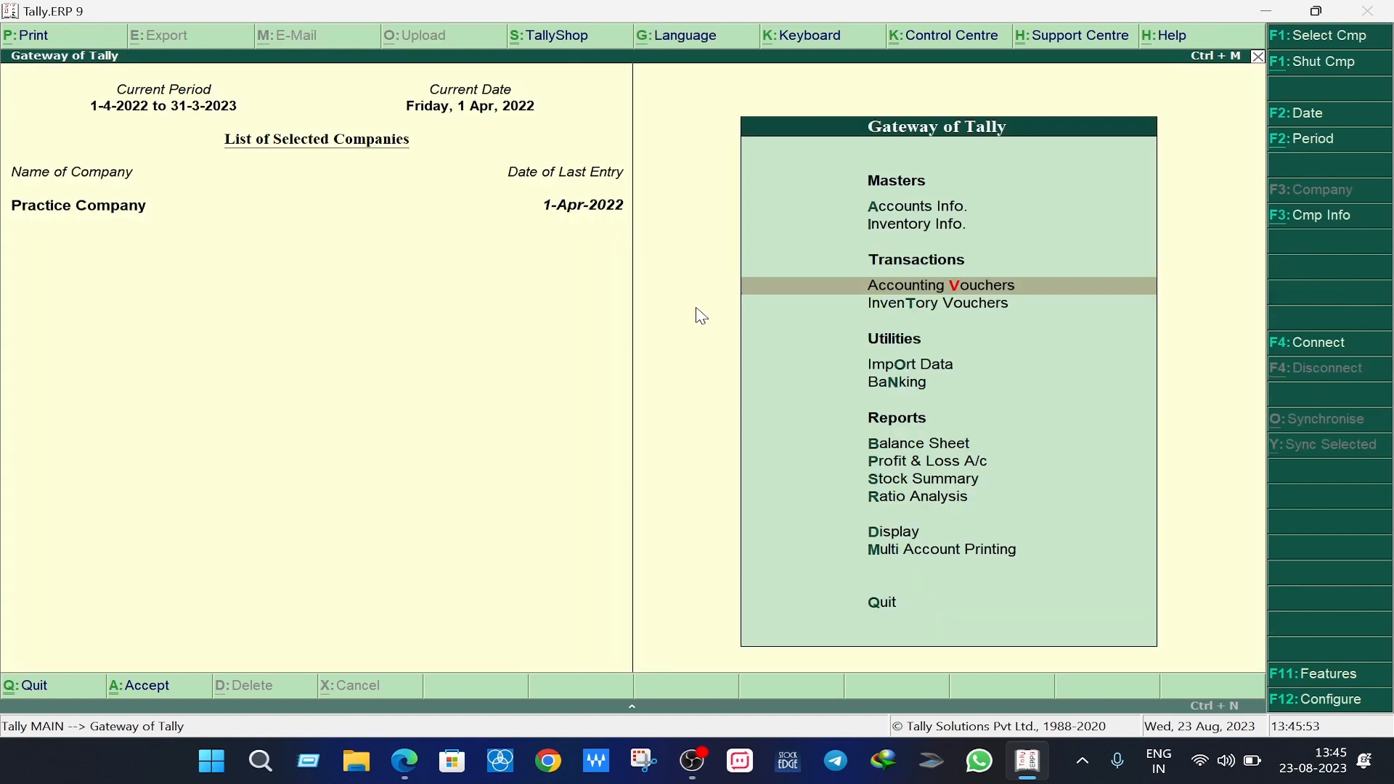
key(Down)
key(Down)
key(Down)
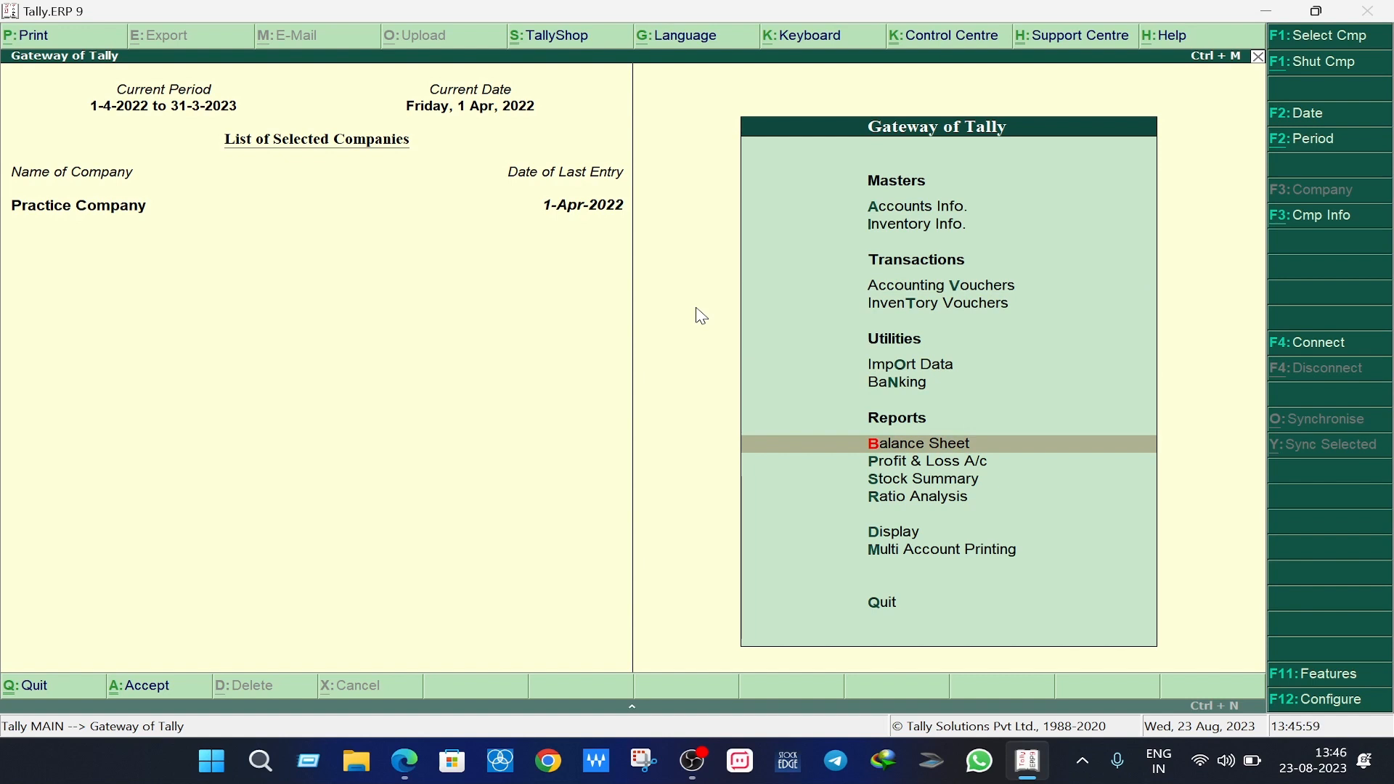
key(Return)
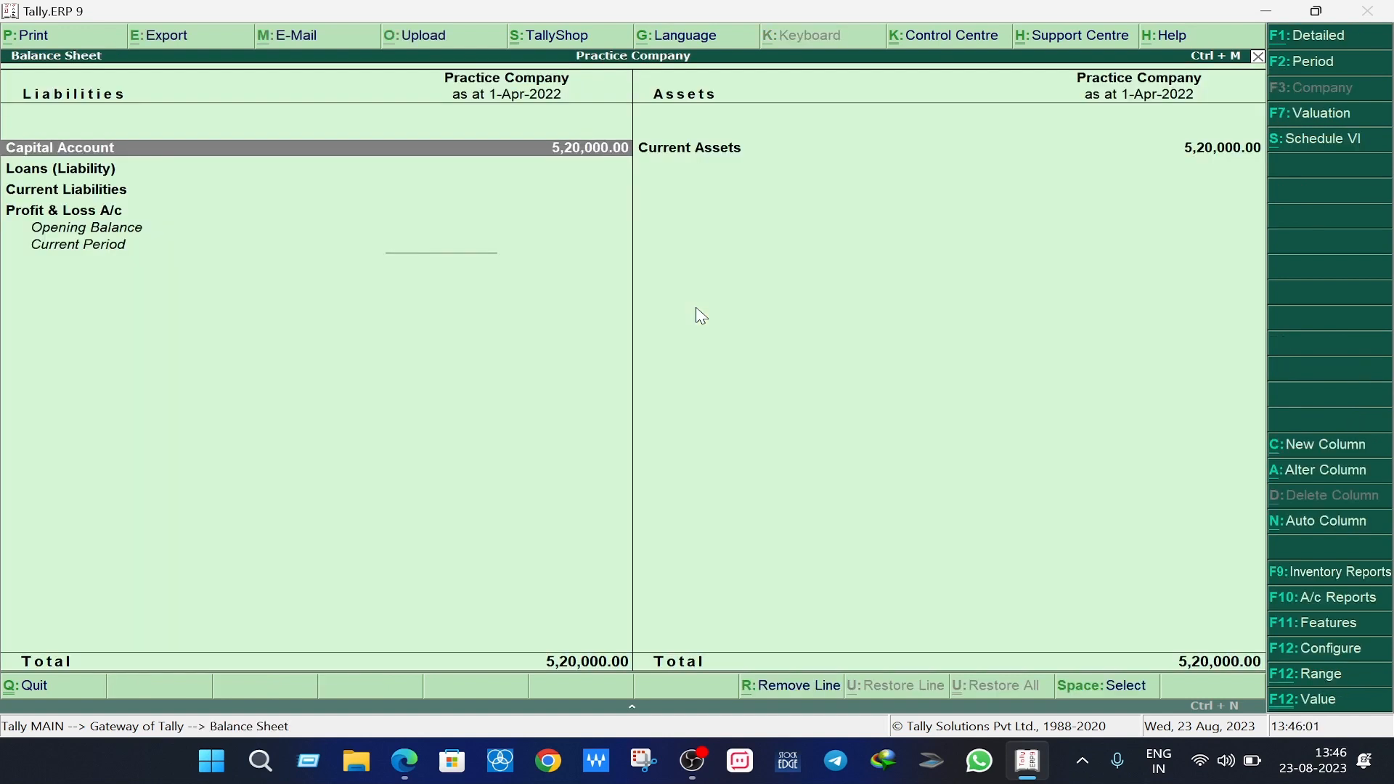
key(alt+F1)
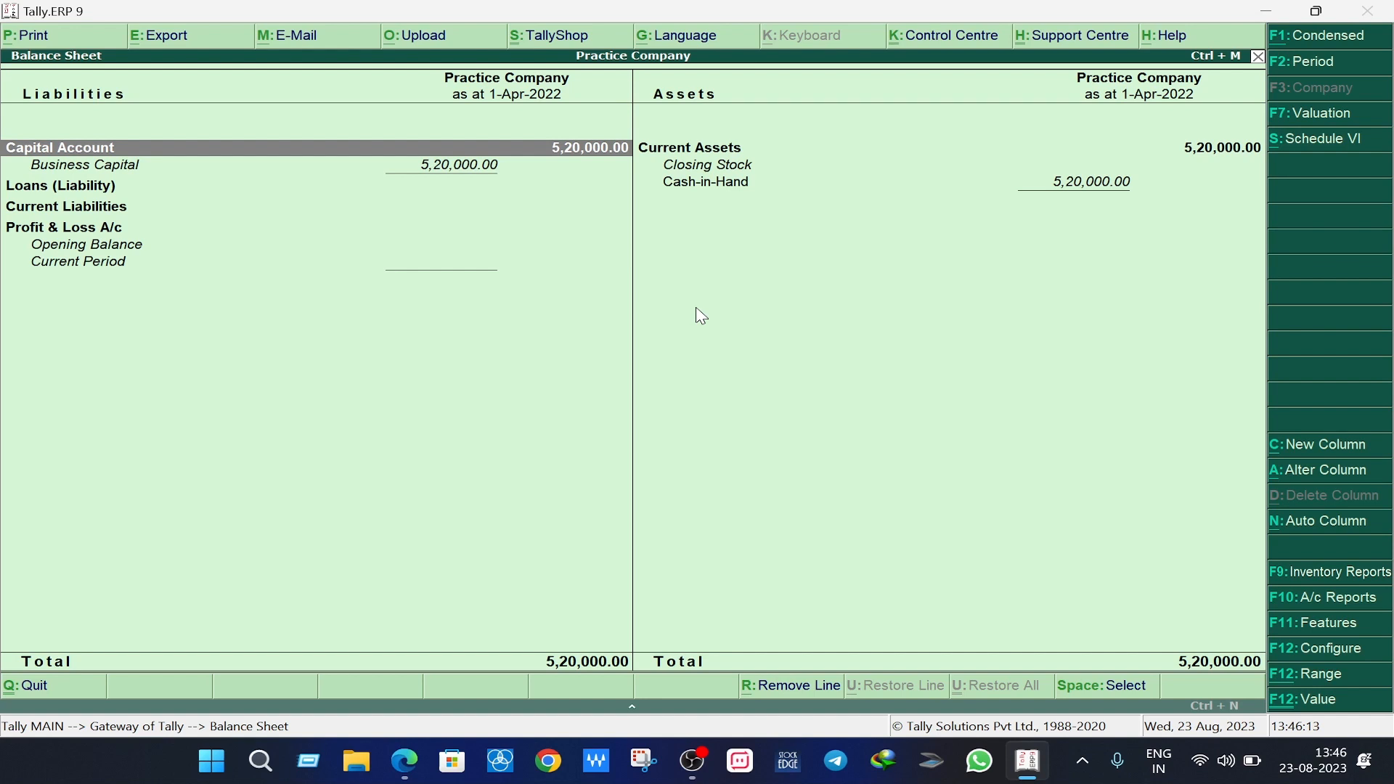
key(Right)
key(Down)
key(Down)
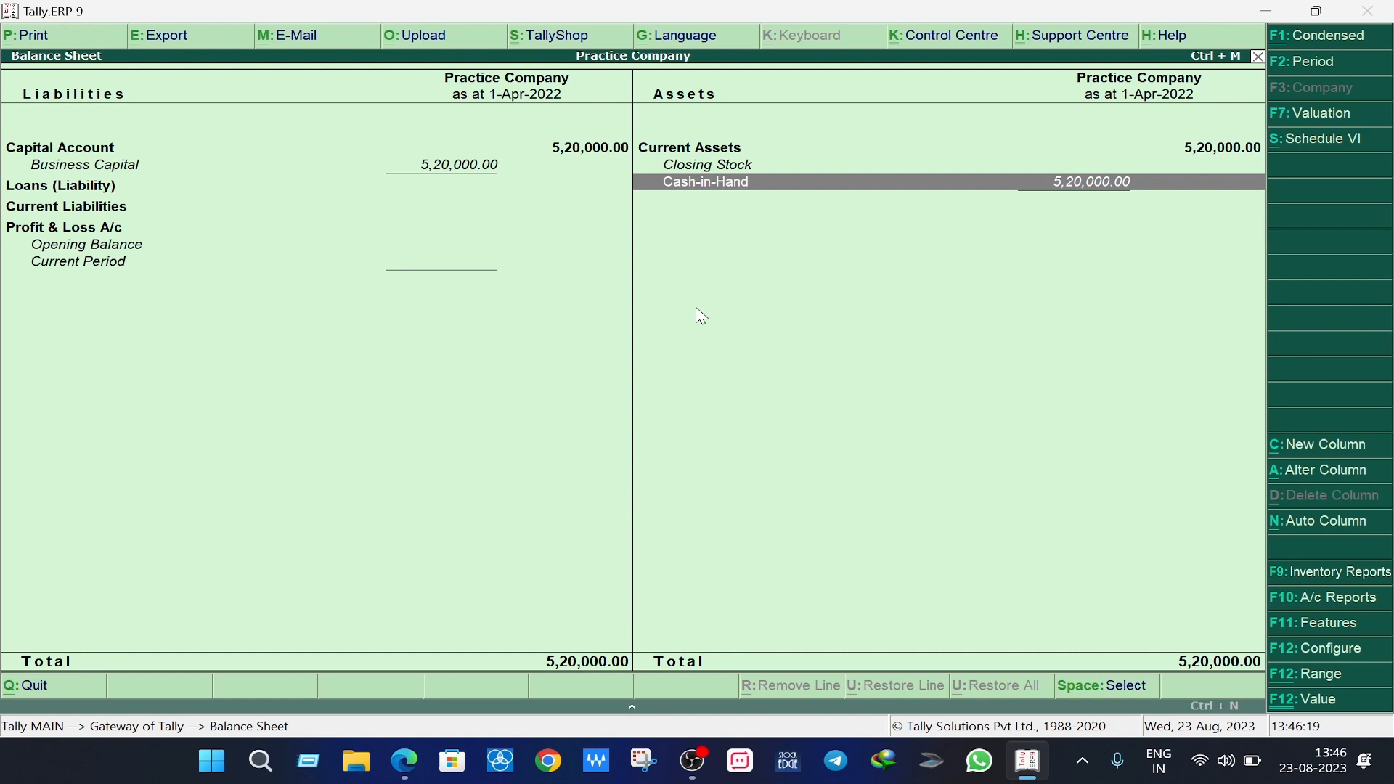
Close the Balance Sheet and open accounting voucher creation for another receipt.
key(Escape)
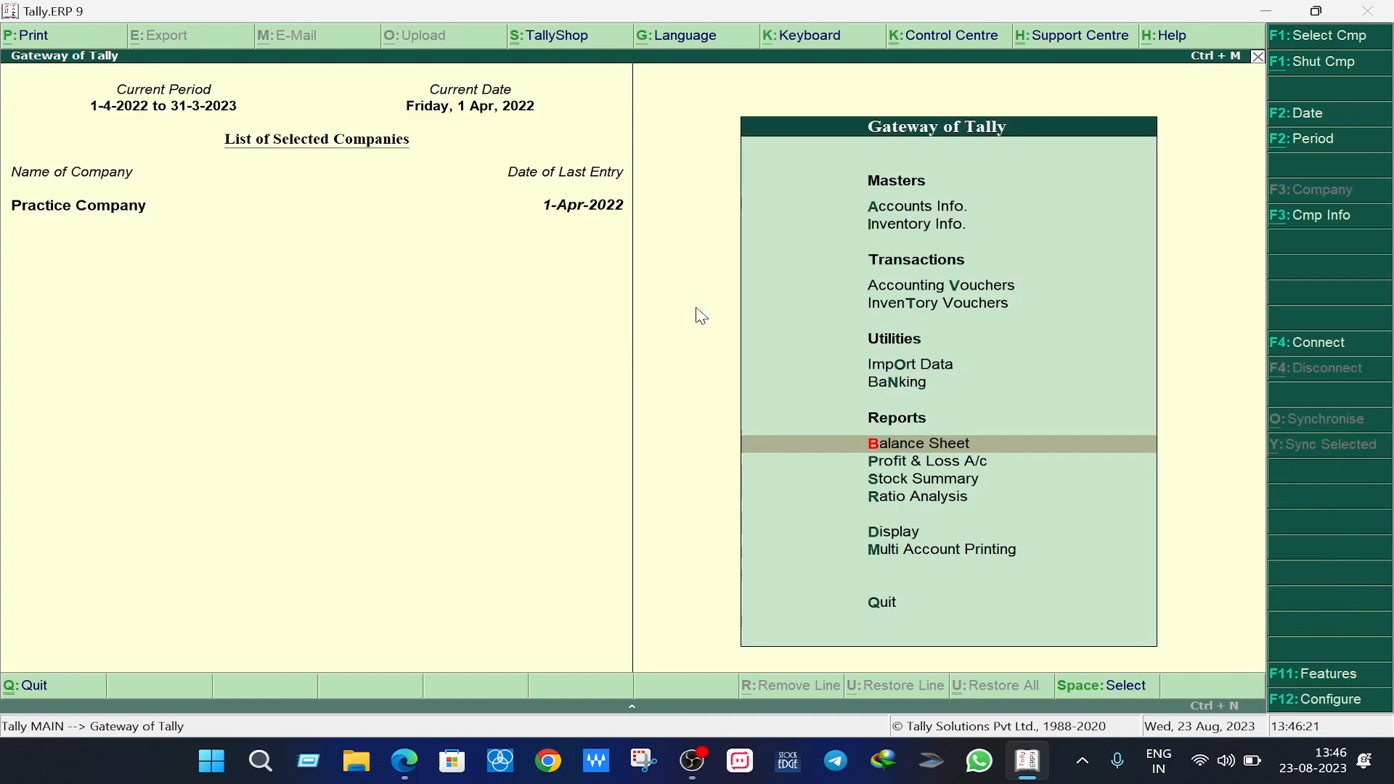
key(Up)
key(Up)
key(Up)
key(Up)
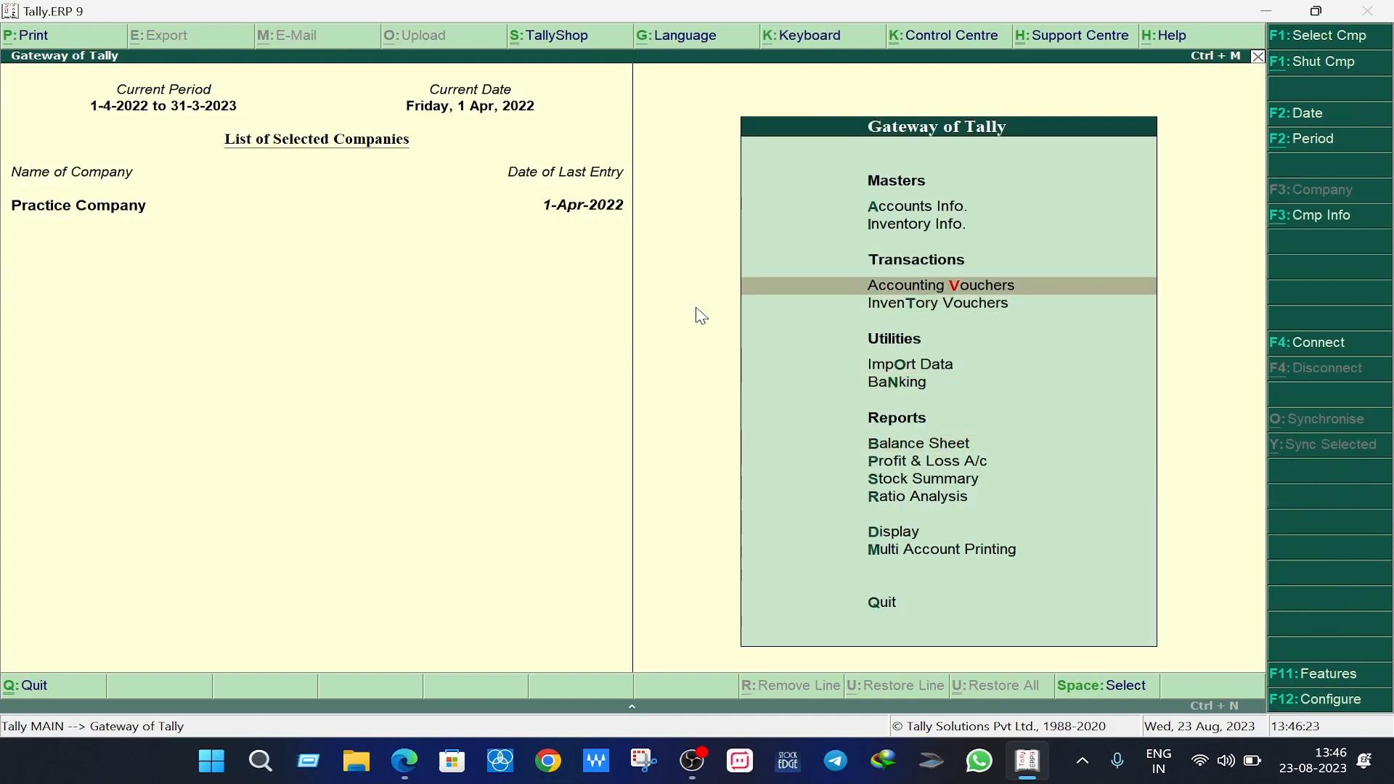
key(Return)
Check the HDFC Bank loan entry of transaction 1 in the solution PDF and return to Tally.ERP 9.
key(alt+Tab)
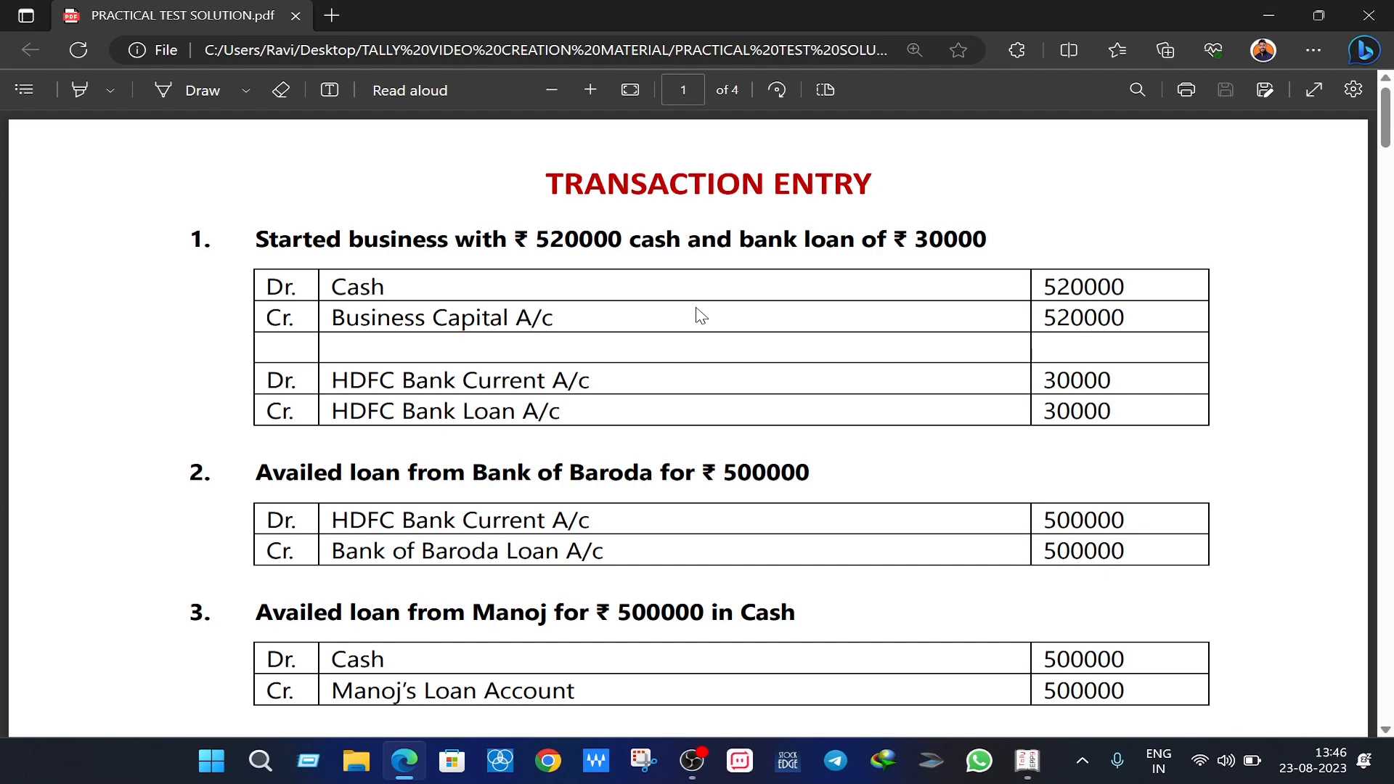
key(alt+Tab)
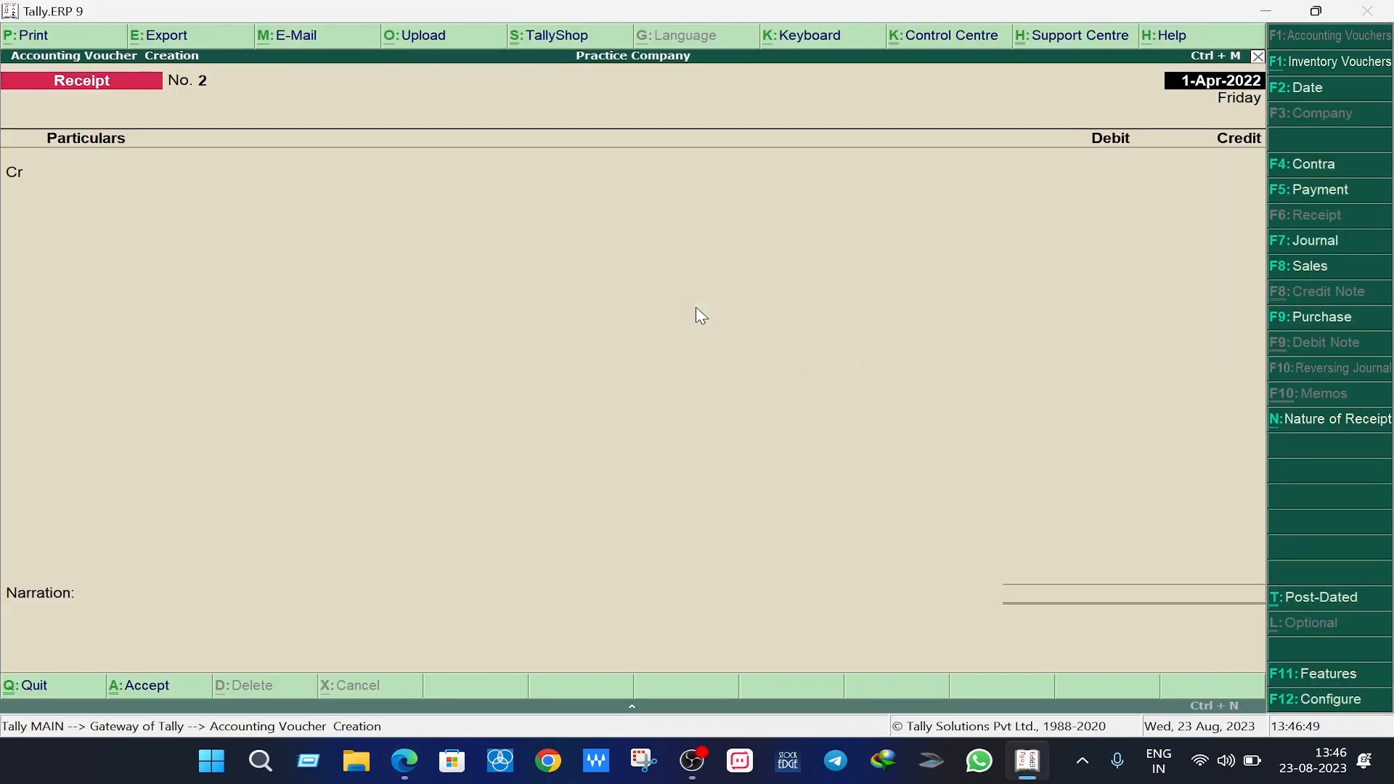
key(alt+Tab)
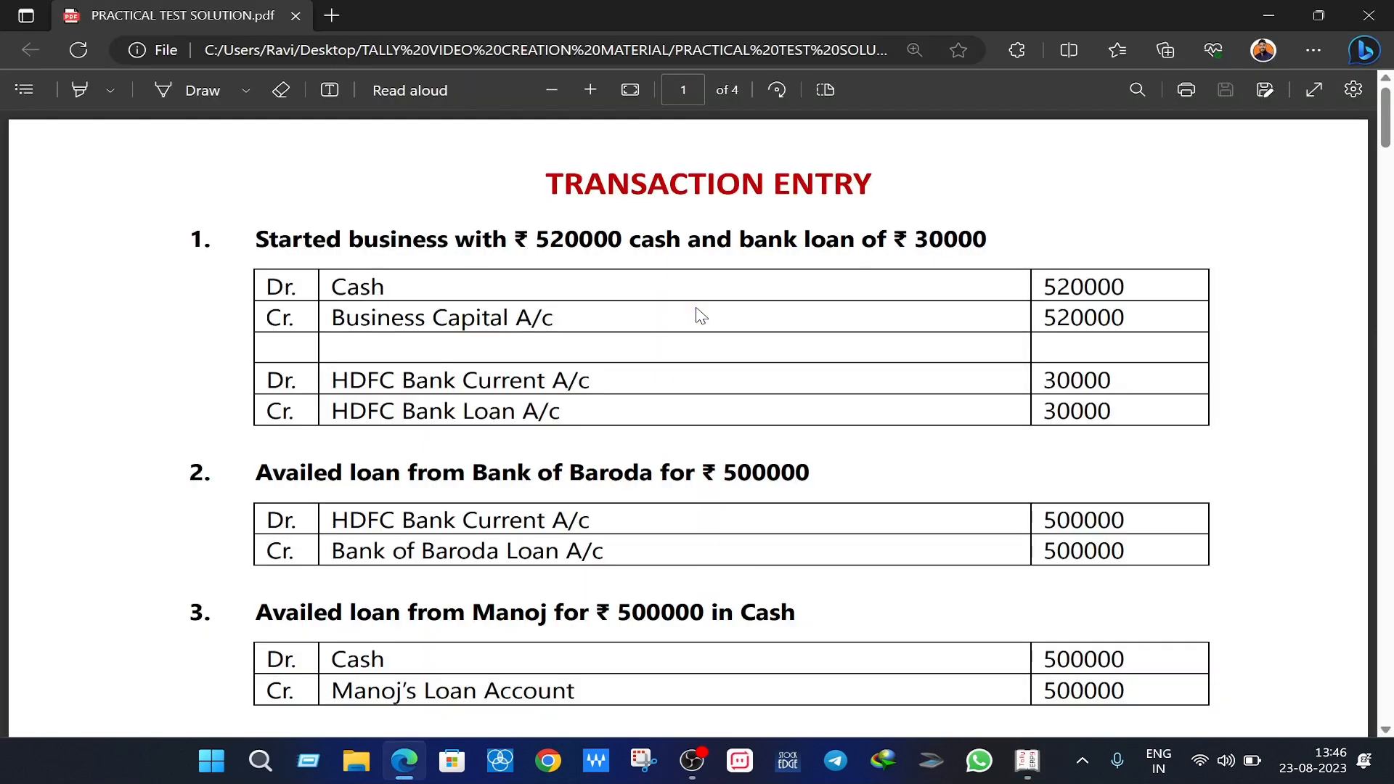
key(alt+Tab)
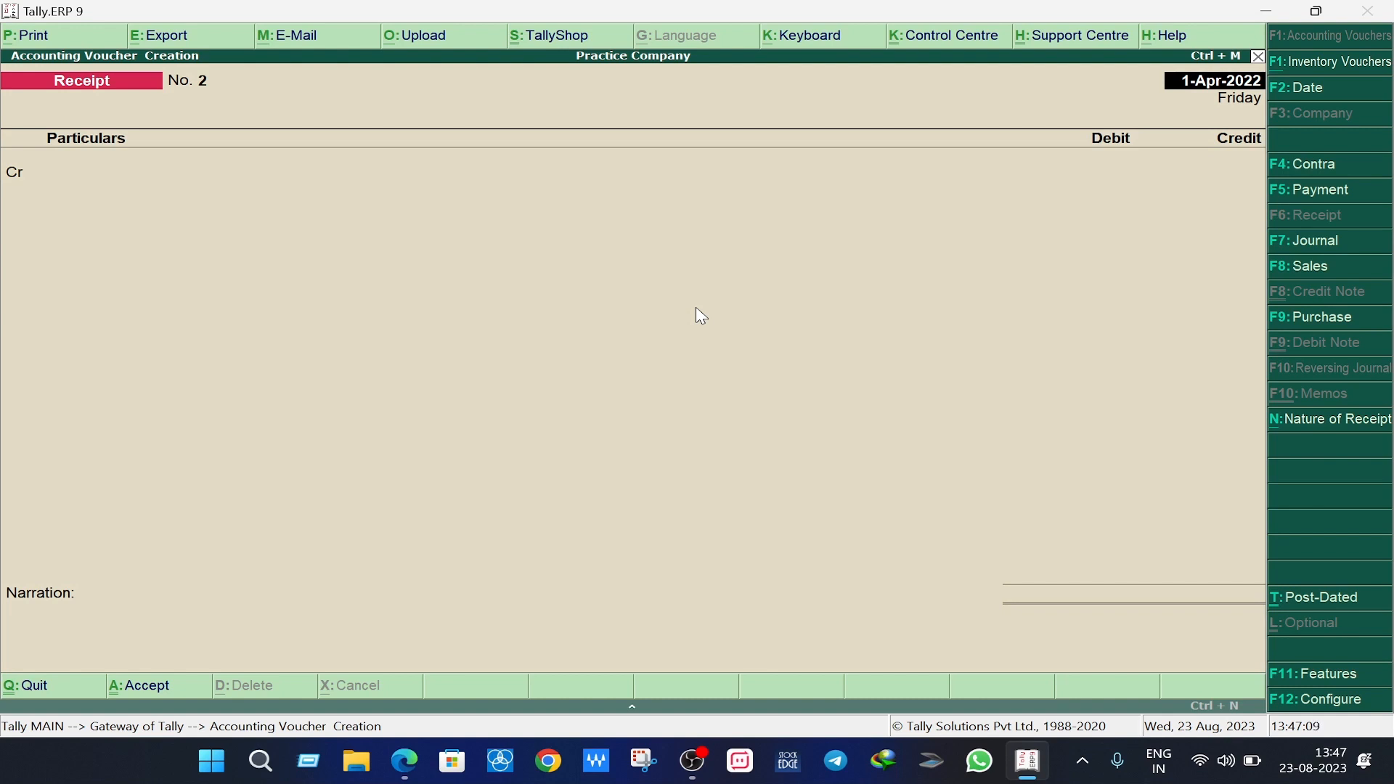
Start a ledger named HDFC Bank Loan Account from the credit line of the second receipt.
key(Return)
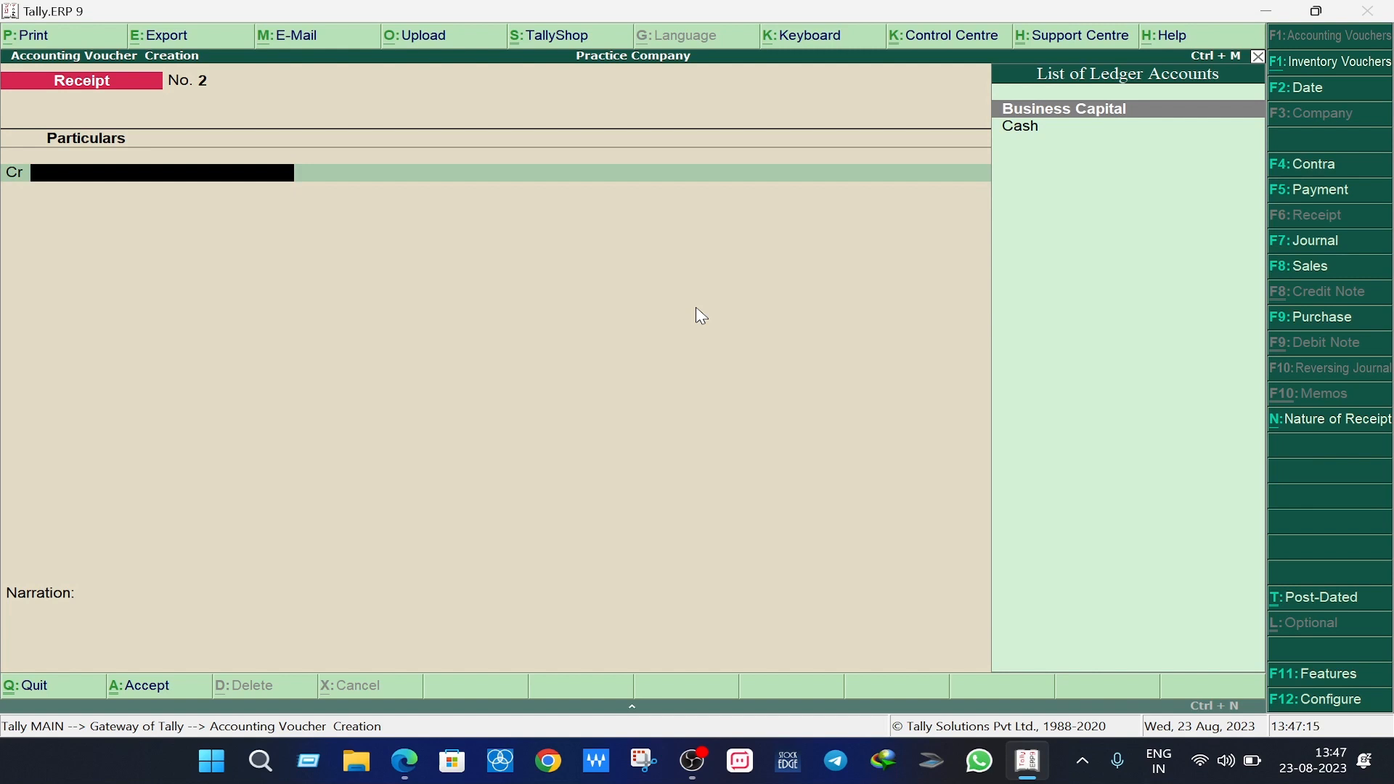
key(alt+c)
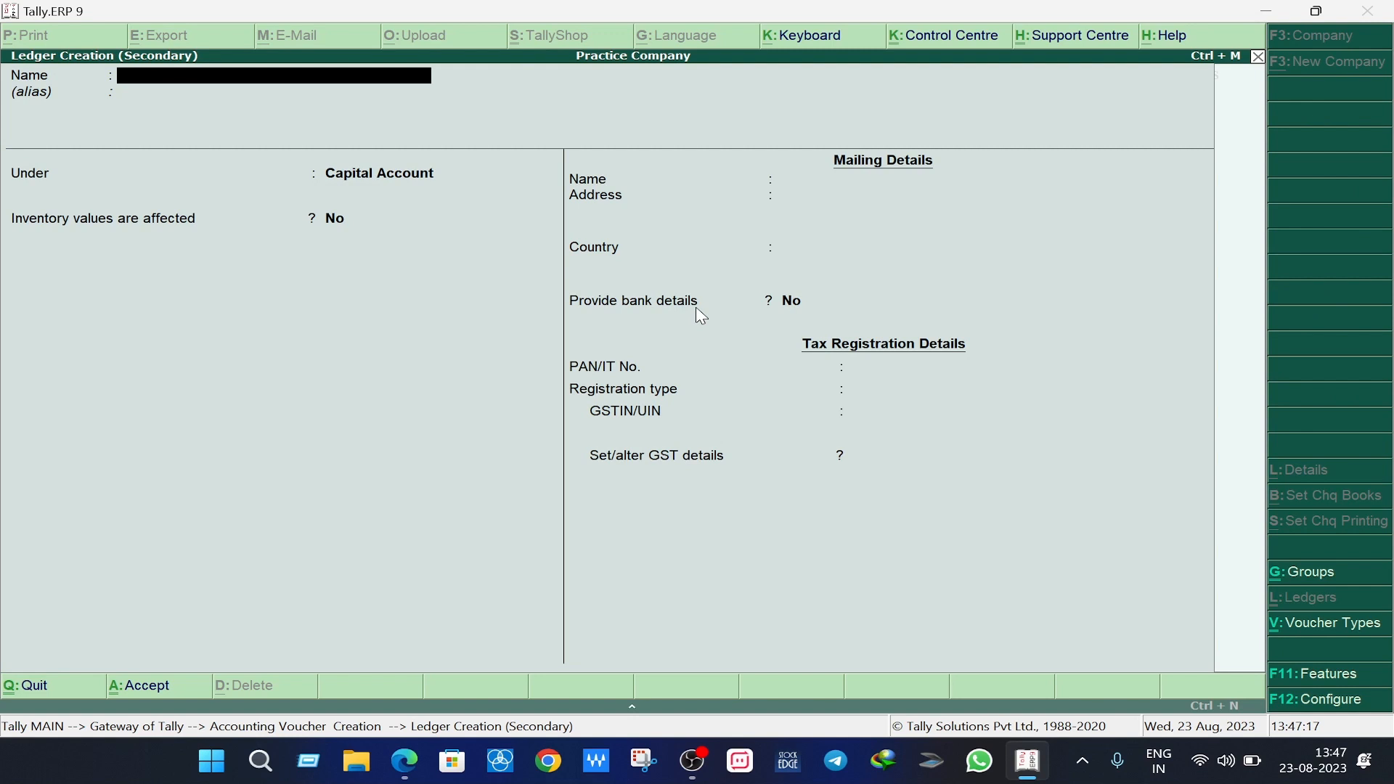
text(HDFC Bank Loan Account)
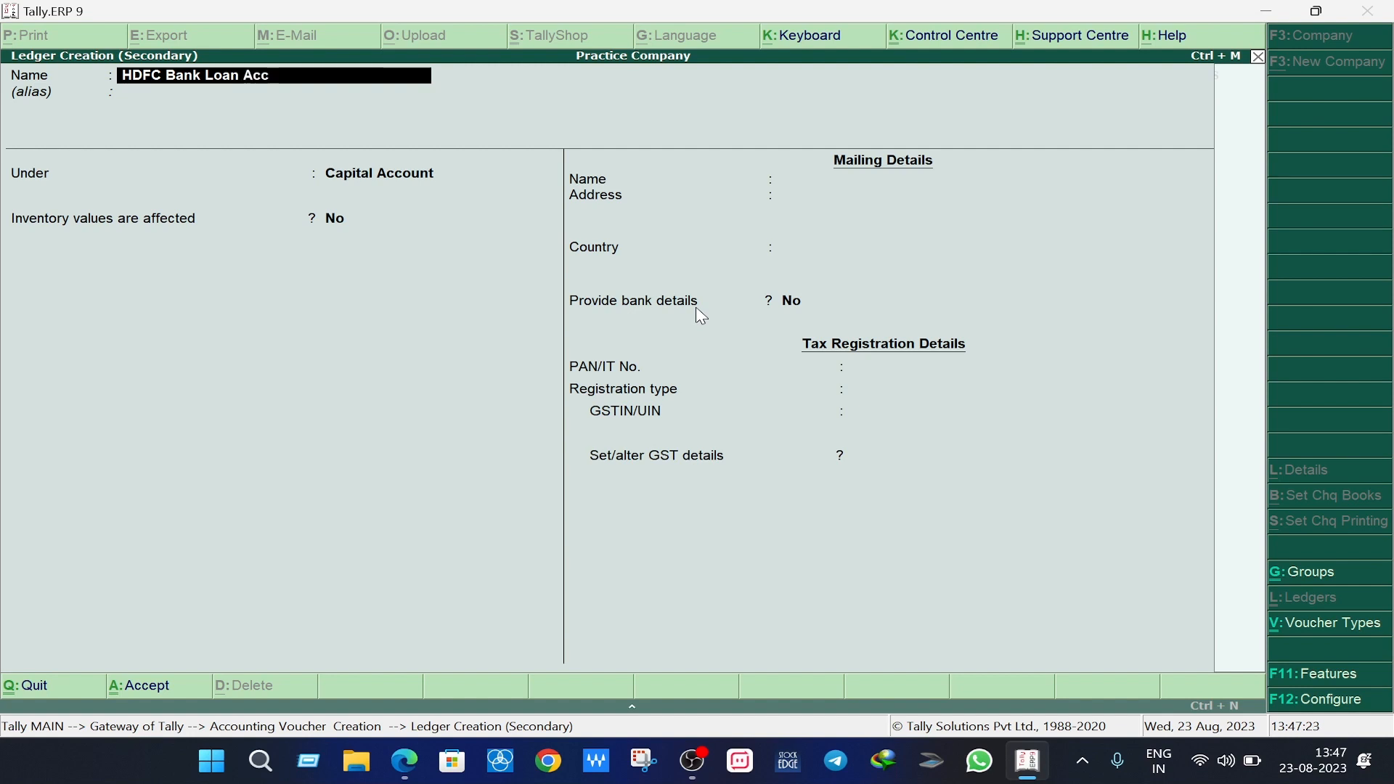
key(Return)
key(Return)
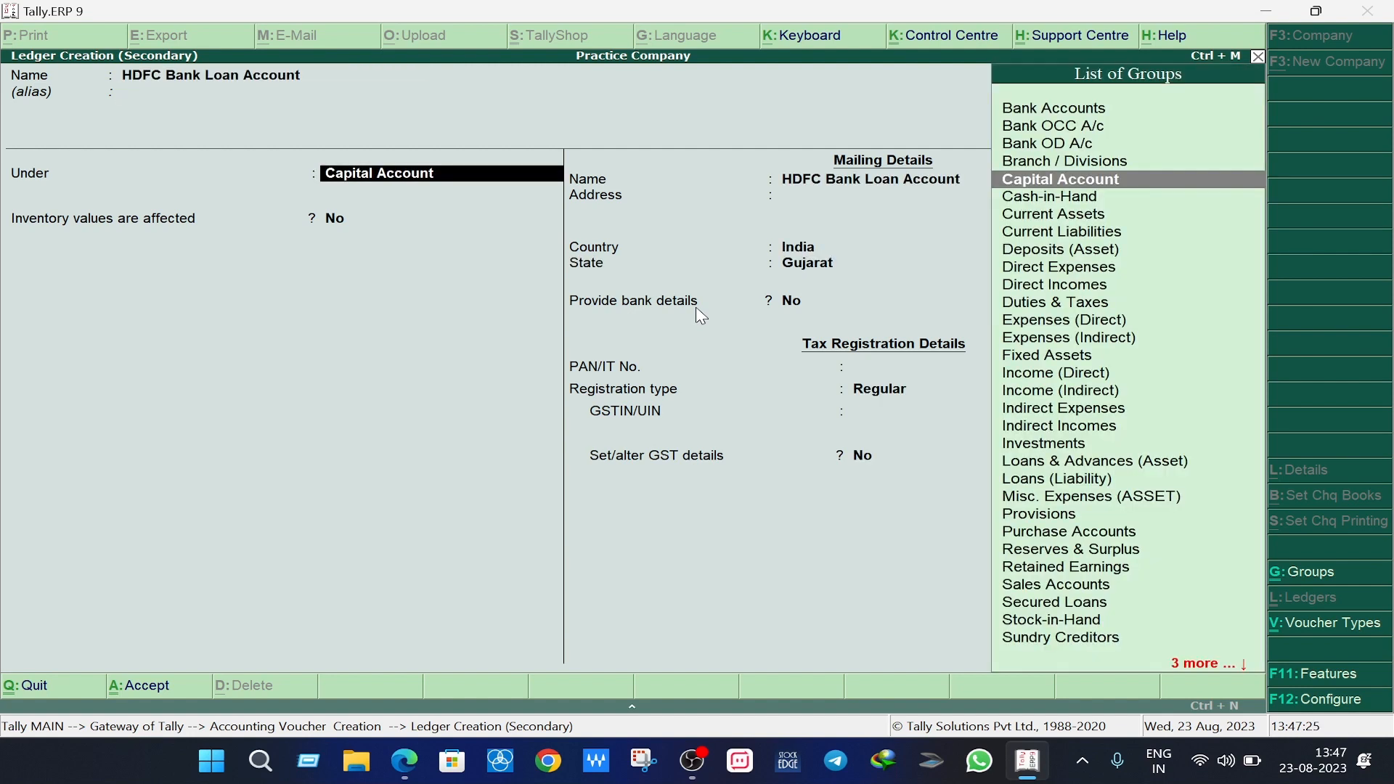
text(Hd)
key(BackSpace)
key(BackSpace)
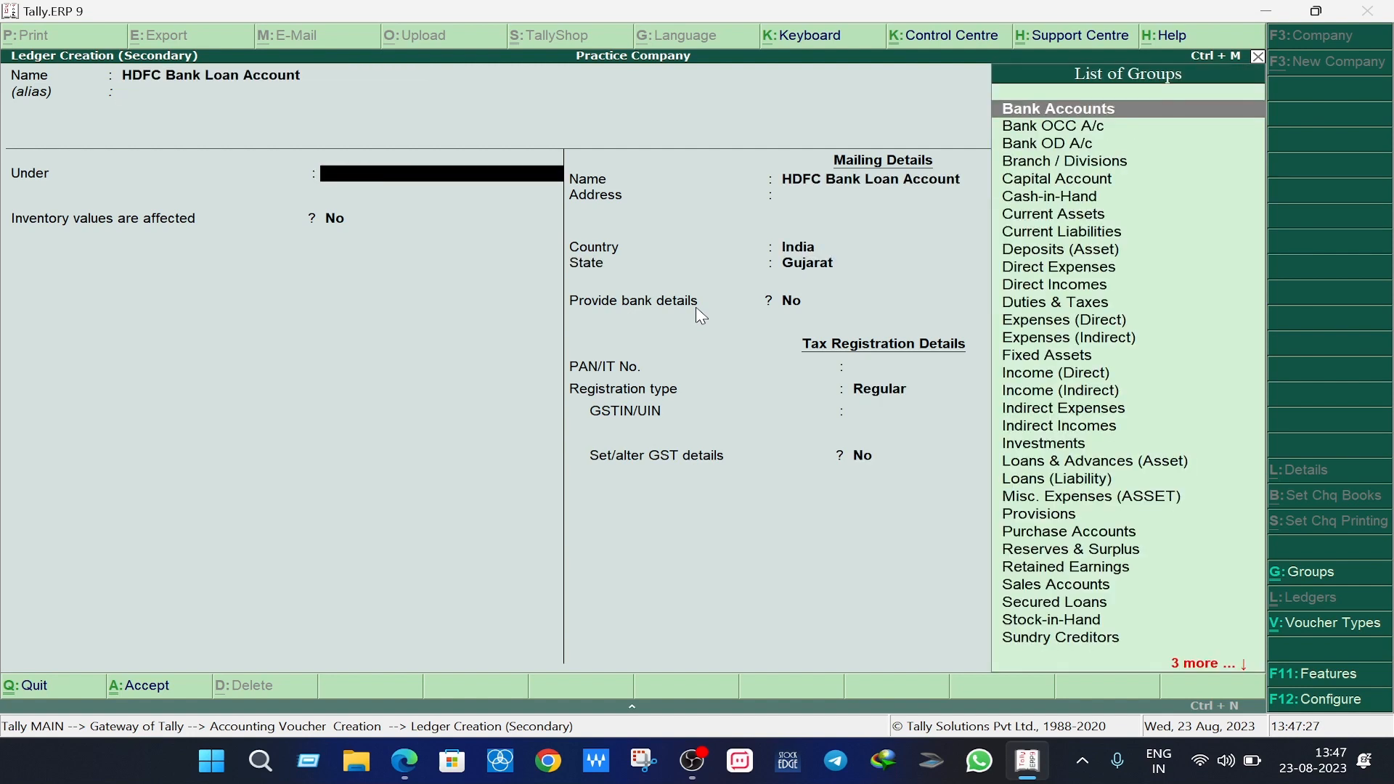
text(Bank)
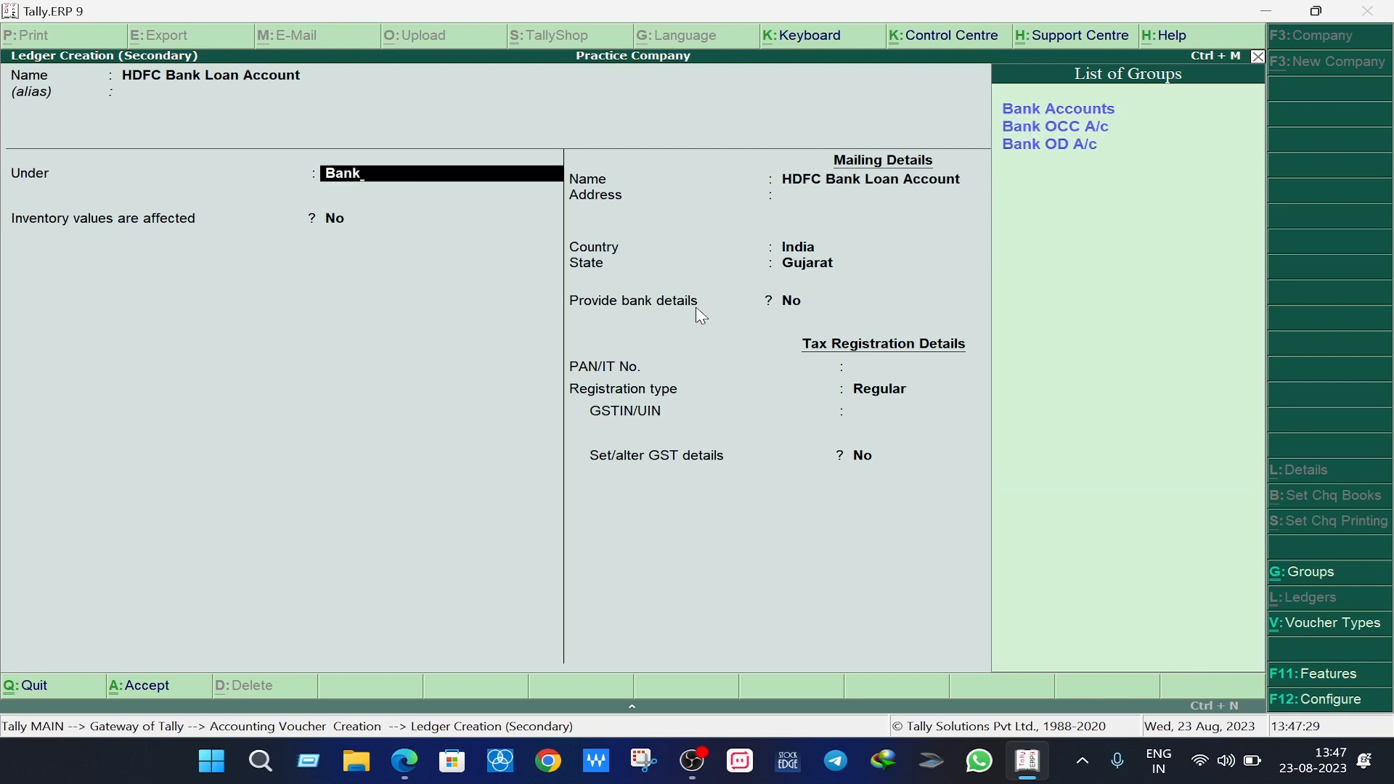
key(BackSpace)
key(BackSpace)
key(BackSpace)
key(BackSpace)
Place the HDFC Bank Loan Account ledger under the Loans (Liability) group.
text(Lo)
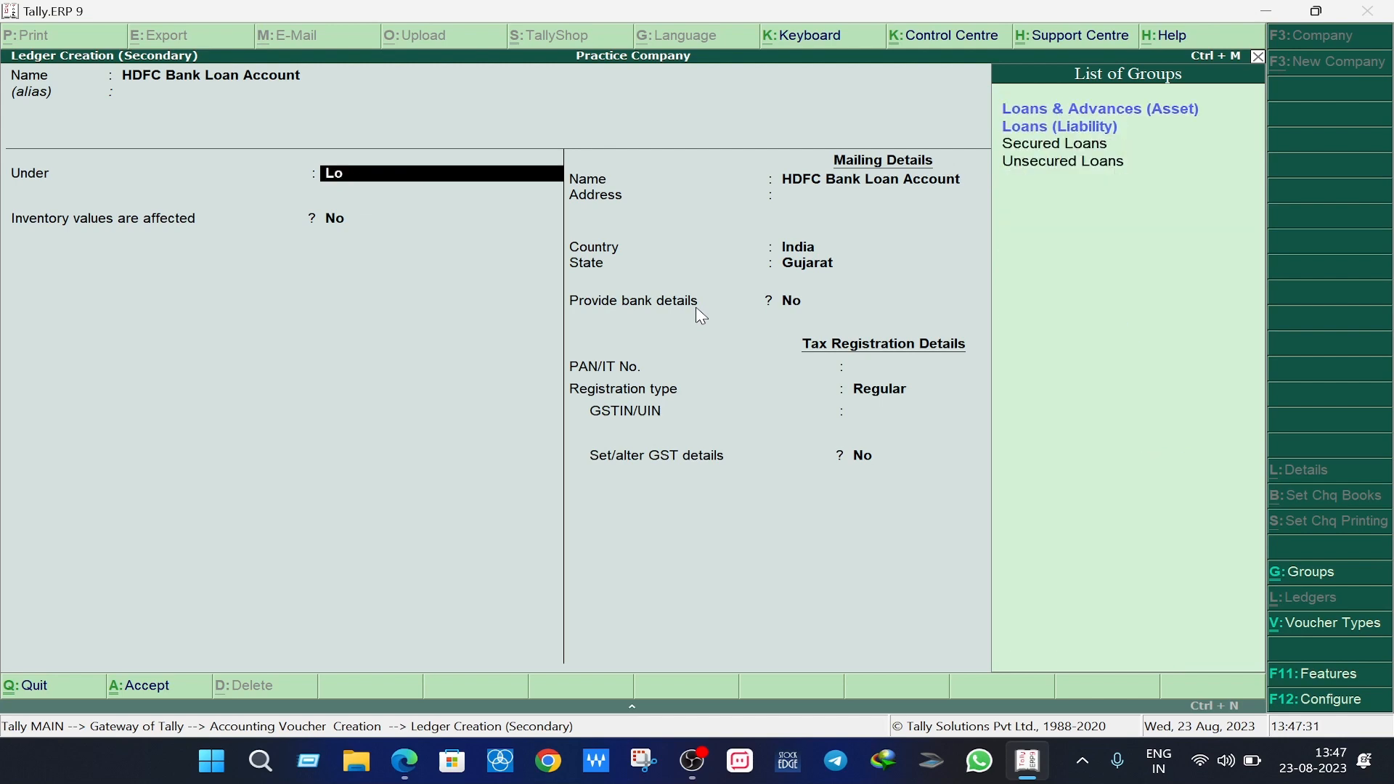
text(an)
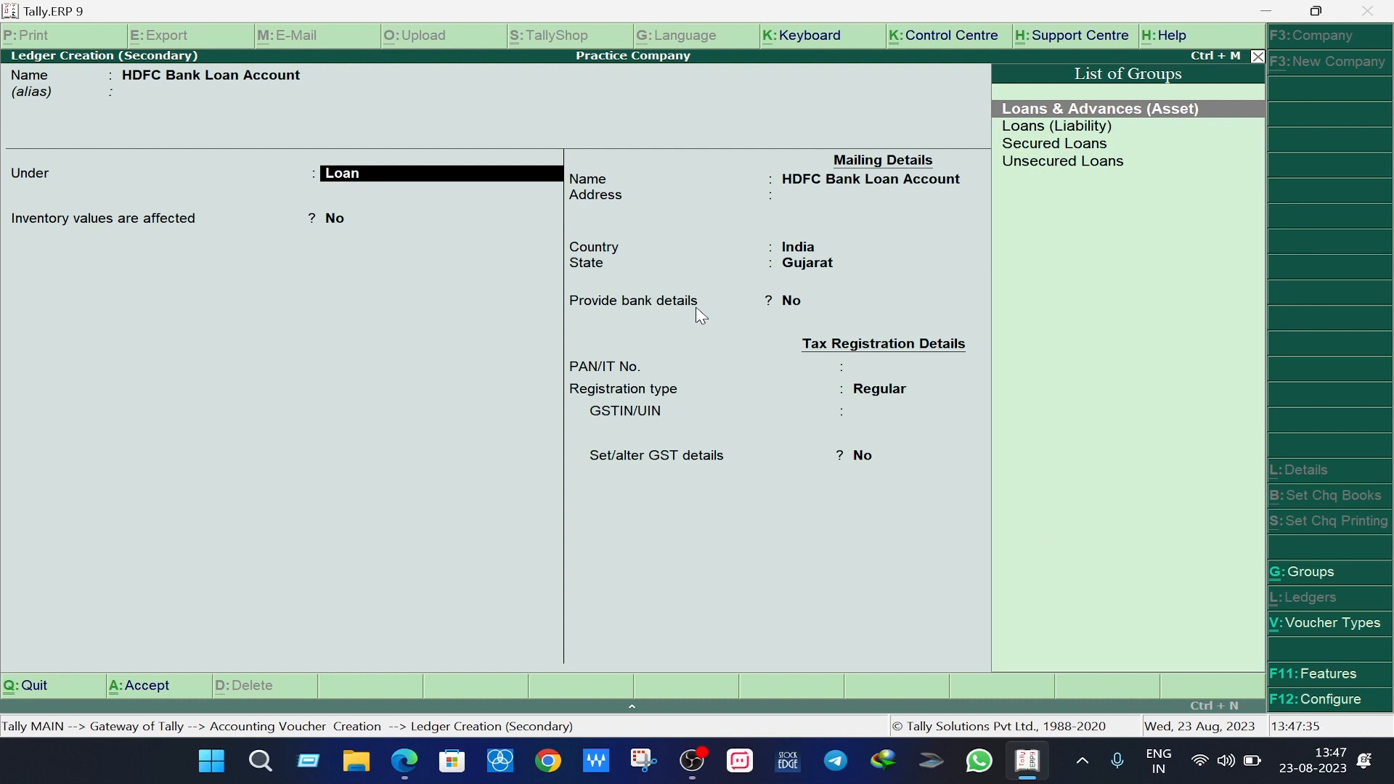
key(Down)
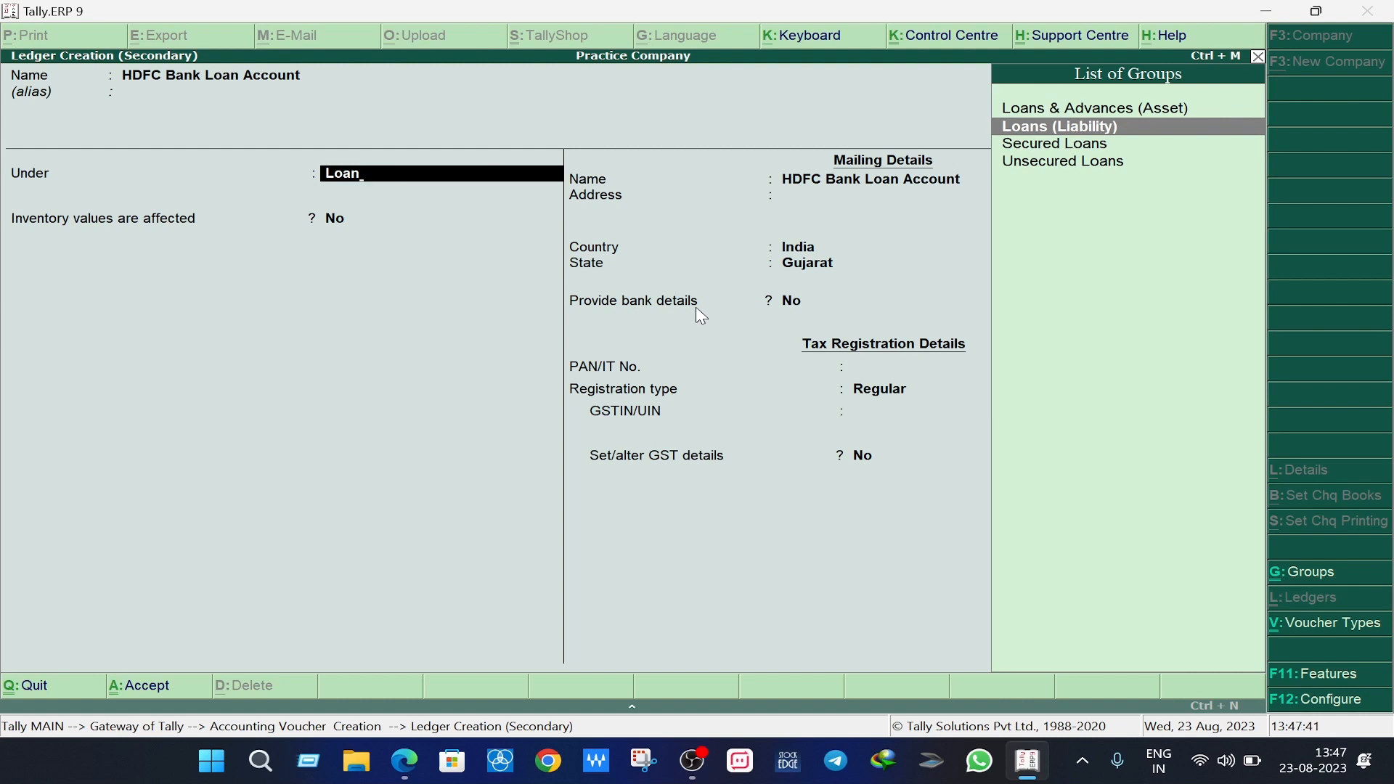
key(Return)
Keep the HDFC Bank Loan Account's remaining defaults, including Not Applicable for assessable value and Gujarat as state, and save the ledger.
key(Return)
key(Return)
key(Return)
key(Return)
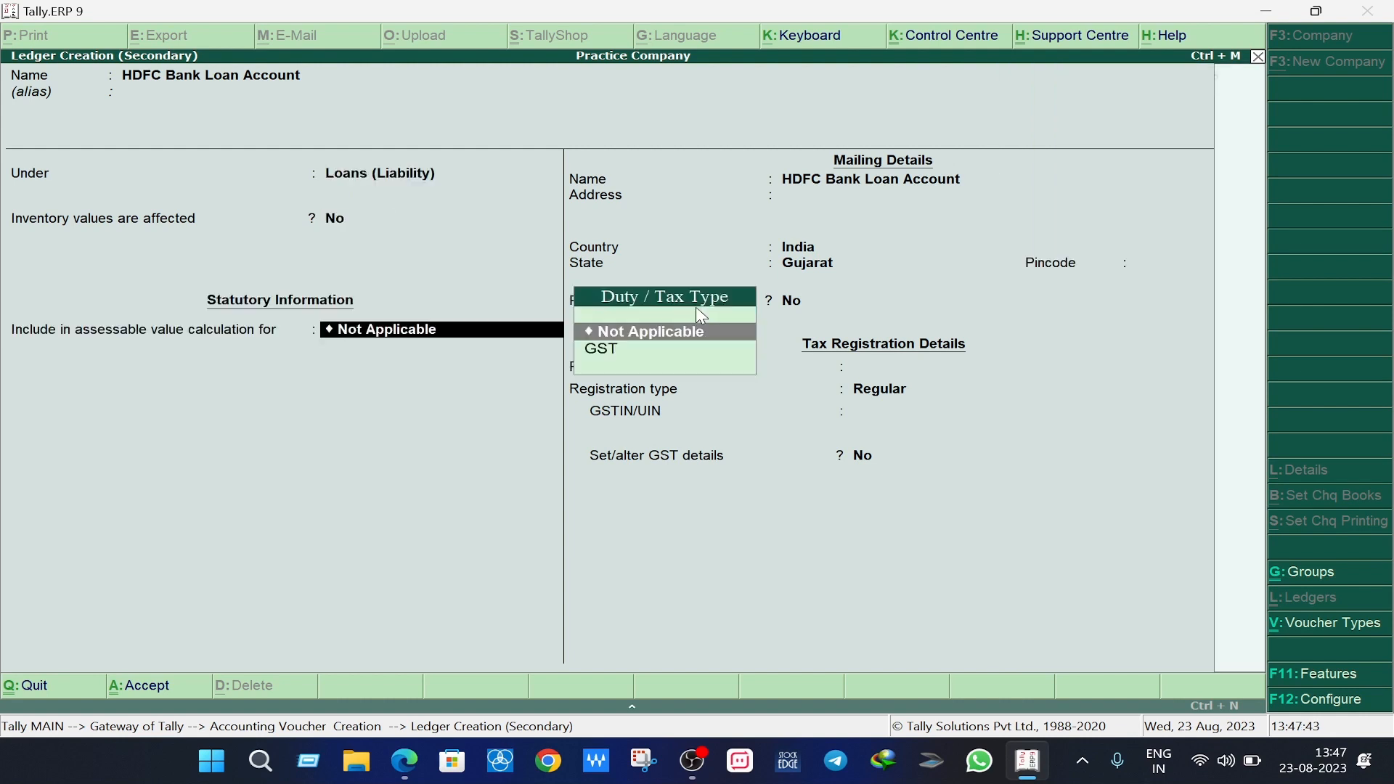
key(Return)
key(Return)
key(Return)
key(Return)
key(Return)
key(Return)
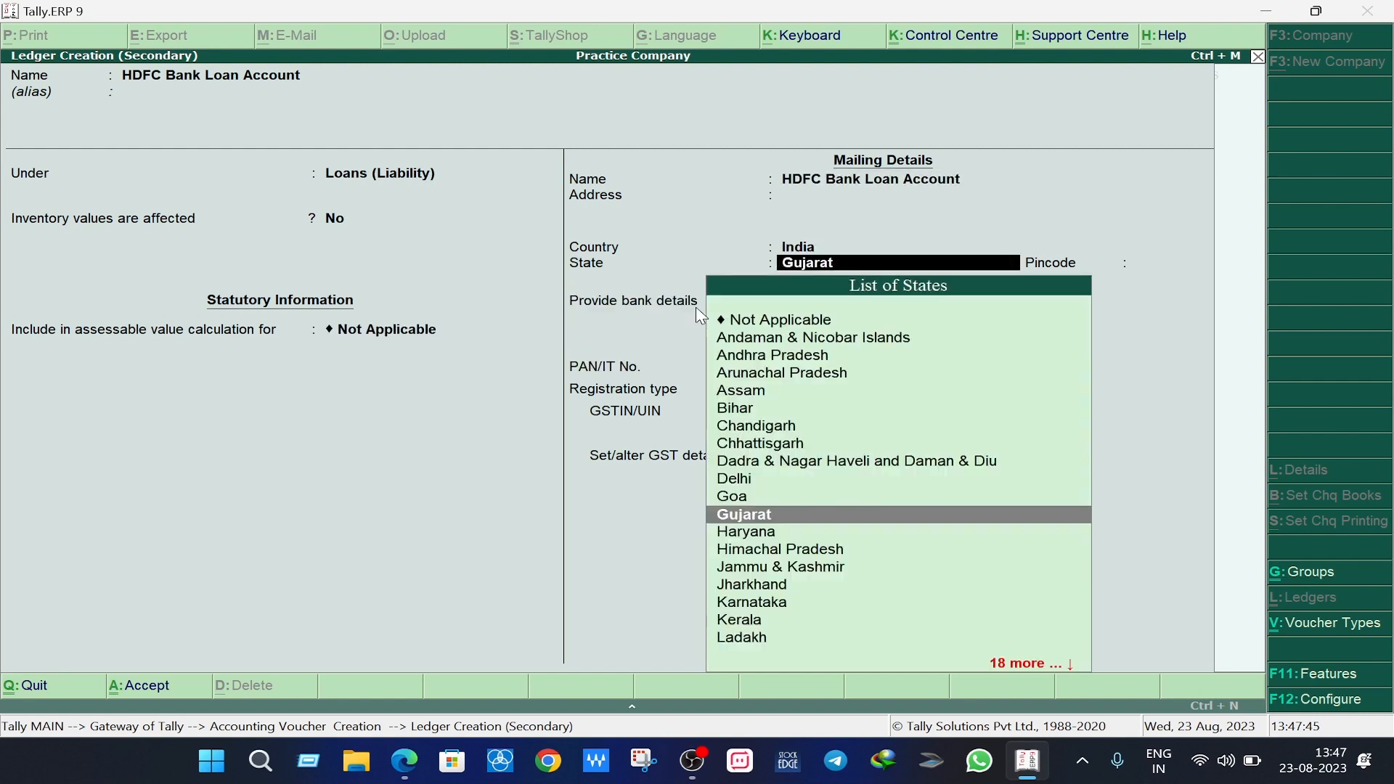
key(Return)
key(Return)
key(Return)
key(Return)
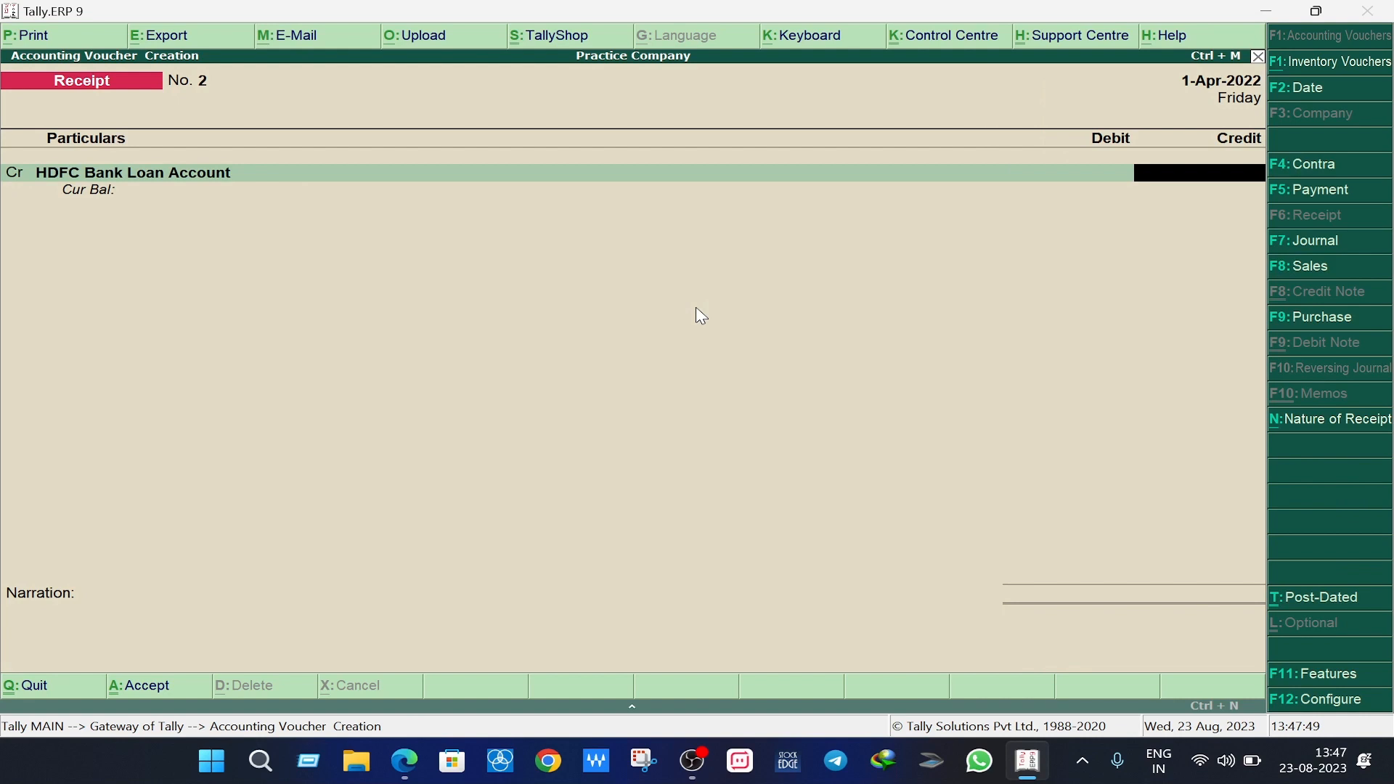
Credit the HDFC Bank Loan Account with 30000 and go to the receipt's debit ledger selection.
text(30000)
key(Return)
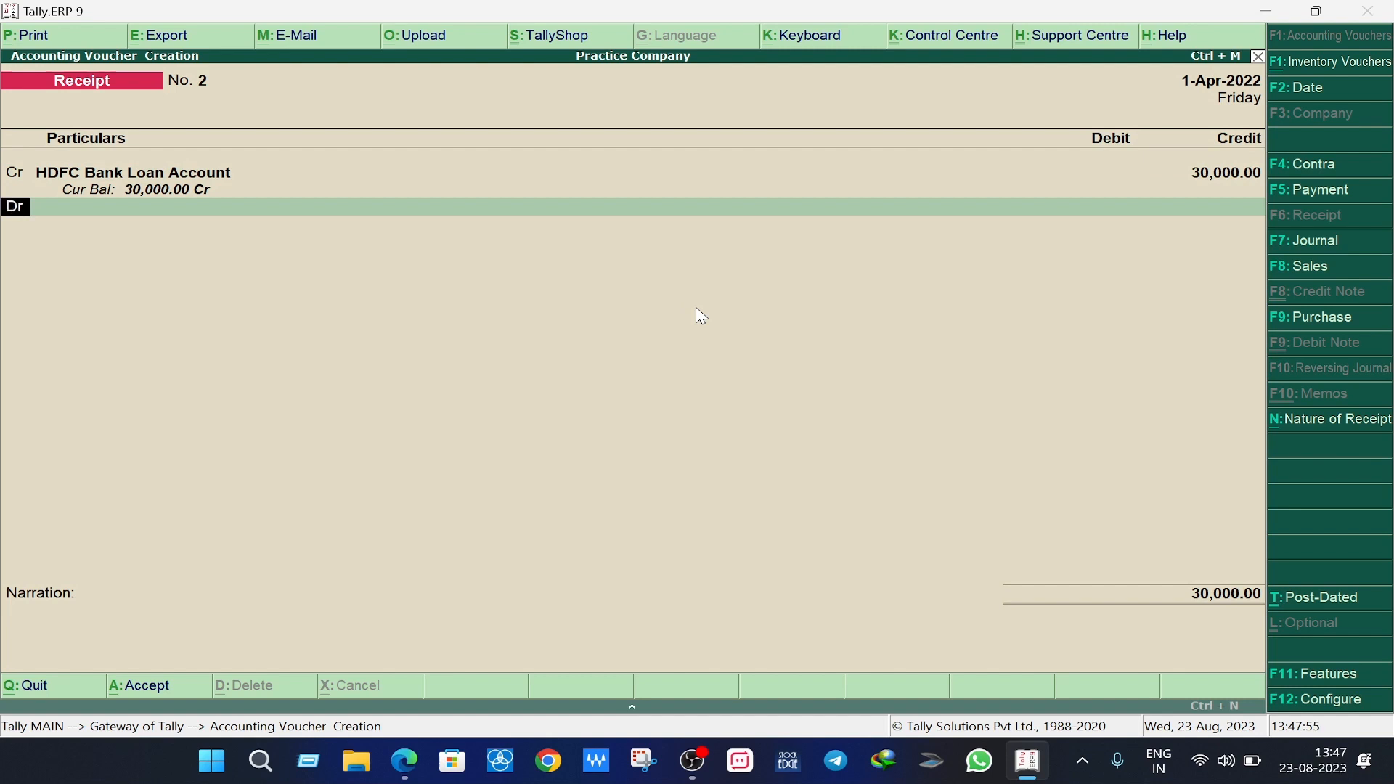
key(Return)
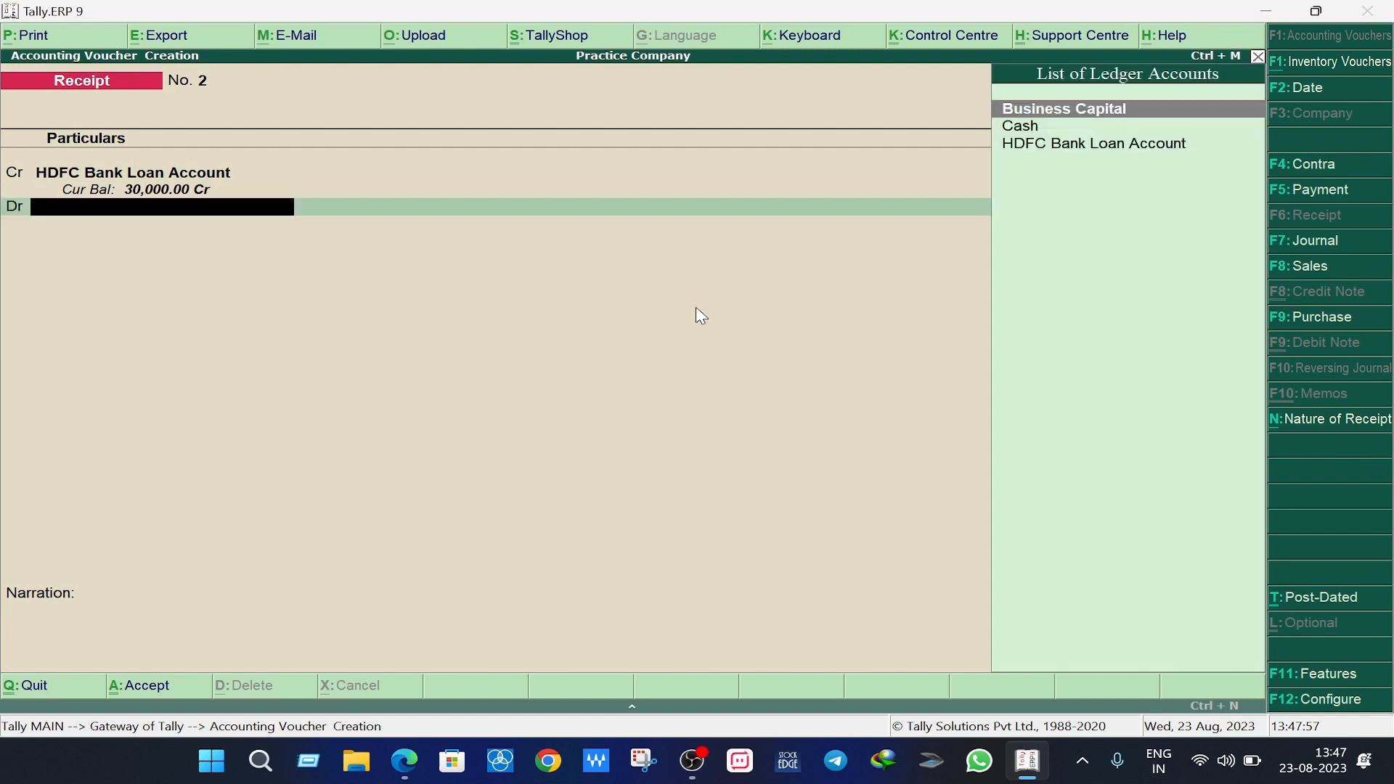
Start a ledger named HDFC Bank Current Account from the debit line and place it under Bank Accounts.
key(alt+c)
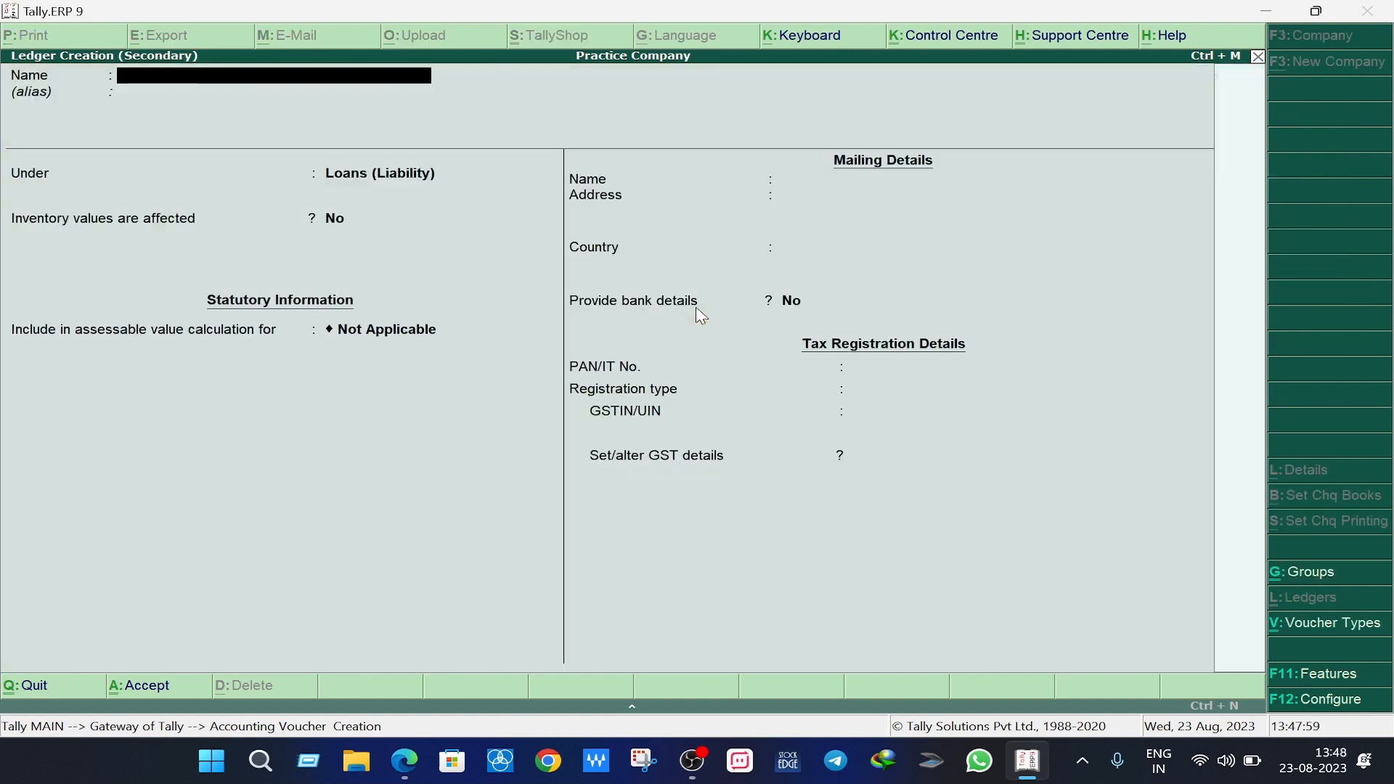
text(HDFC)
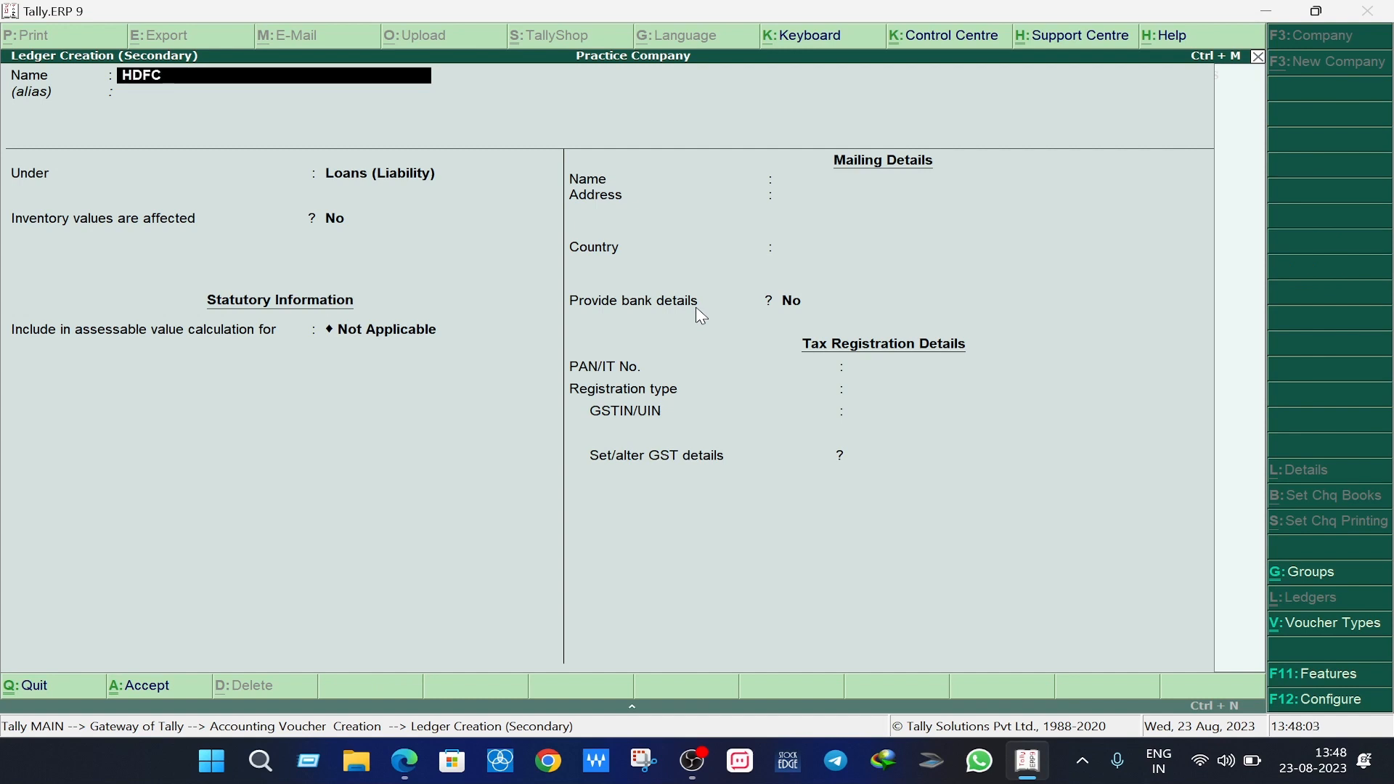
text( Bank Current Account)
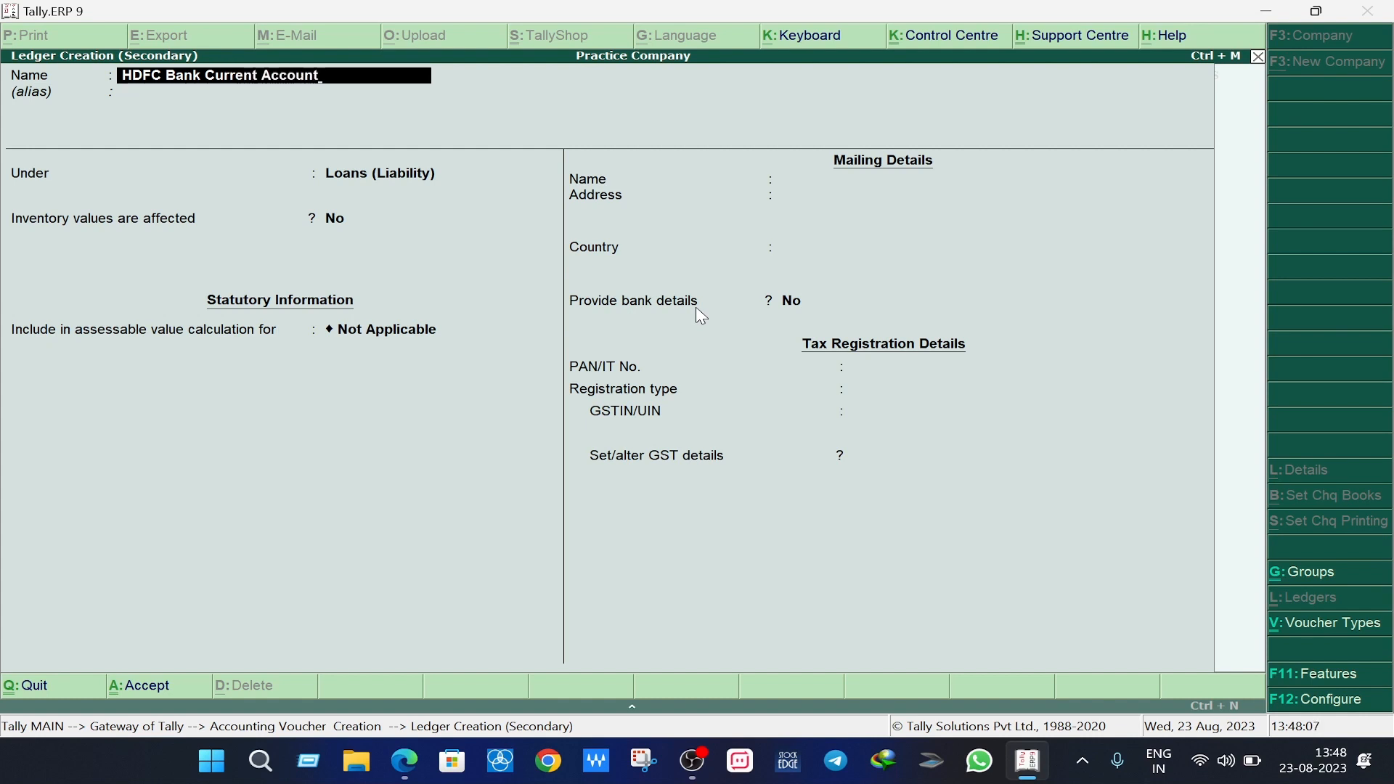
key(Return)
key(Return)
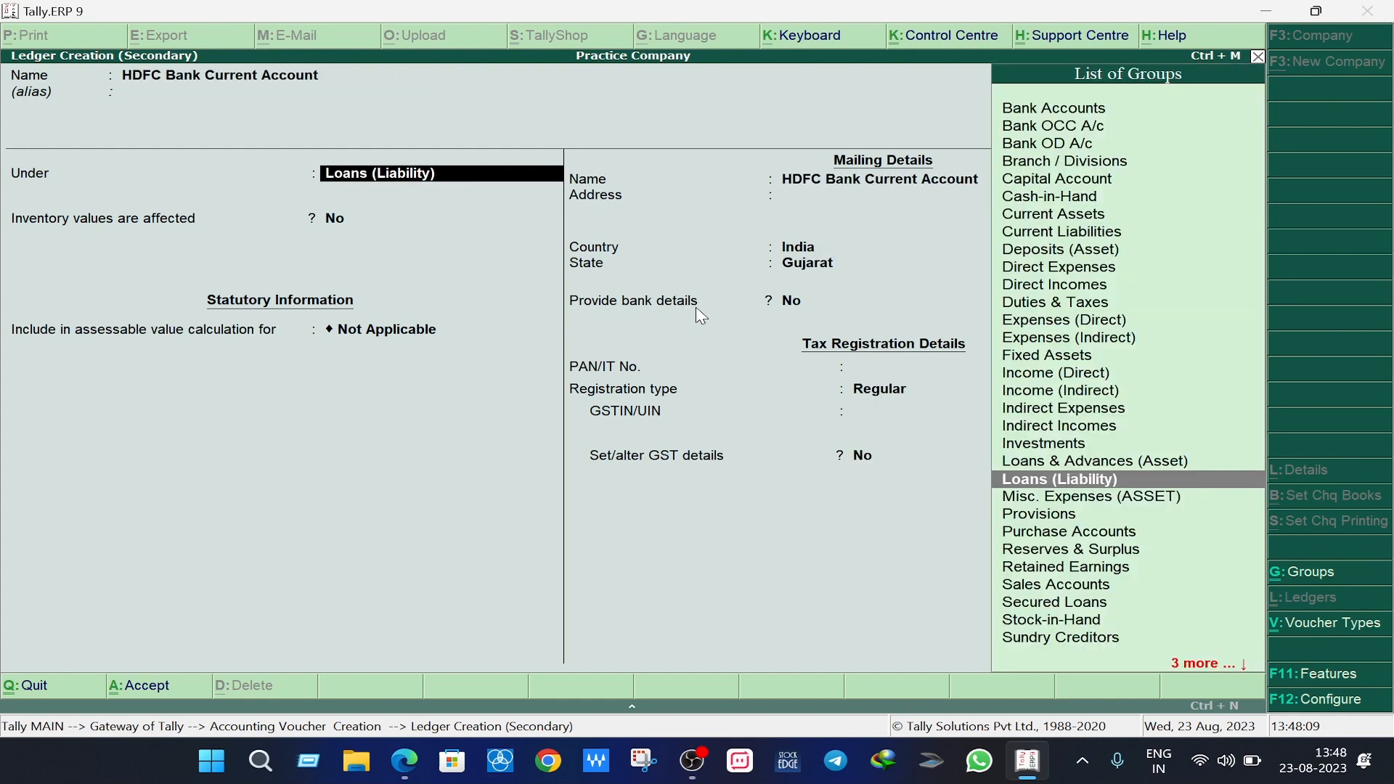
text(Bank)
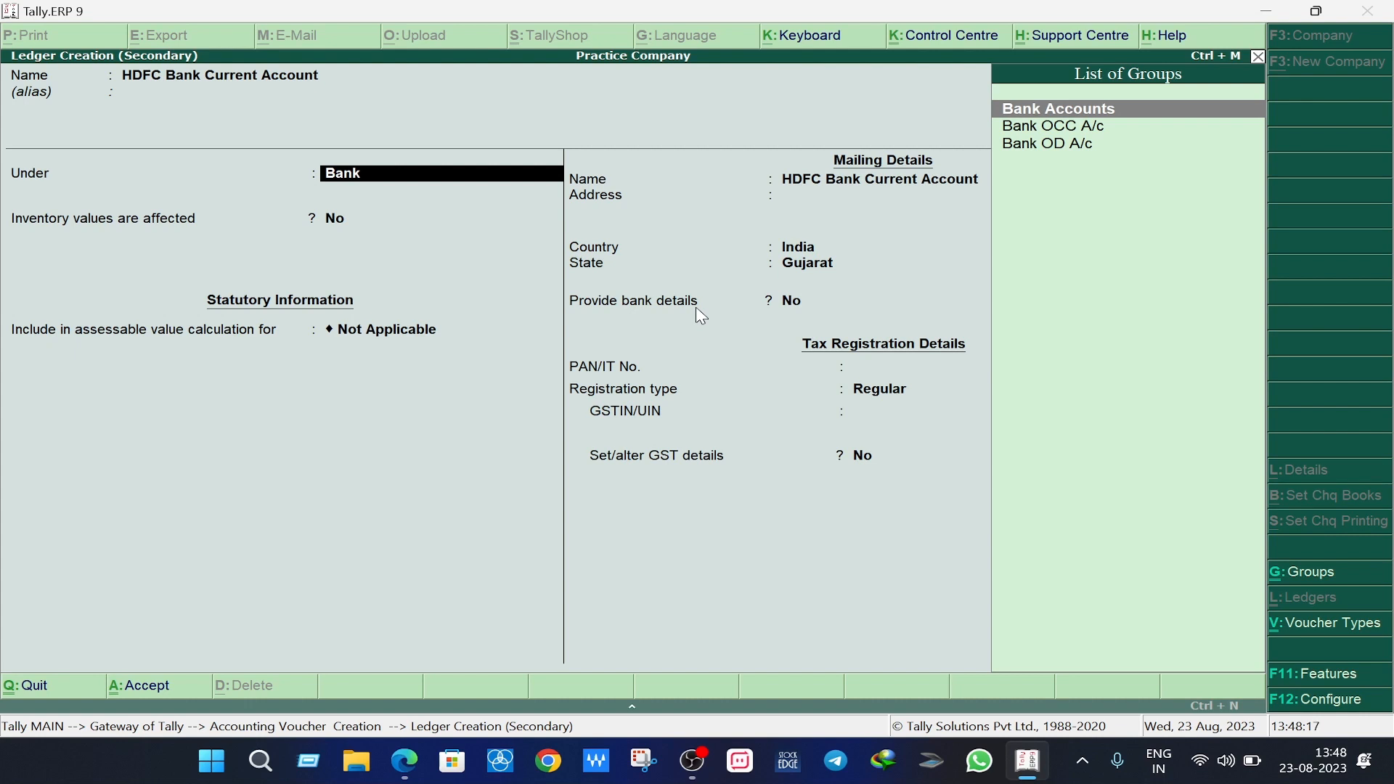
key(Return)
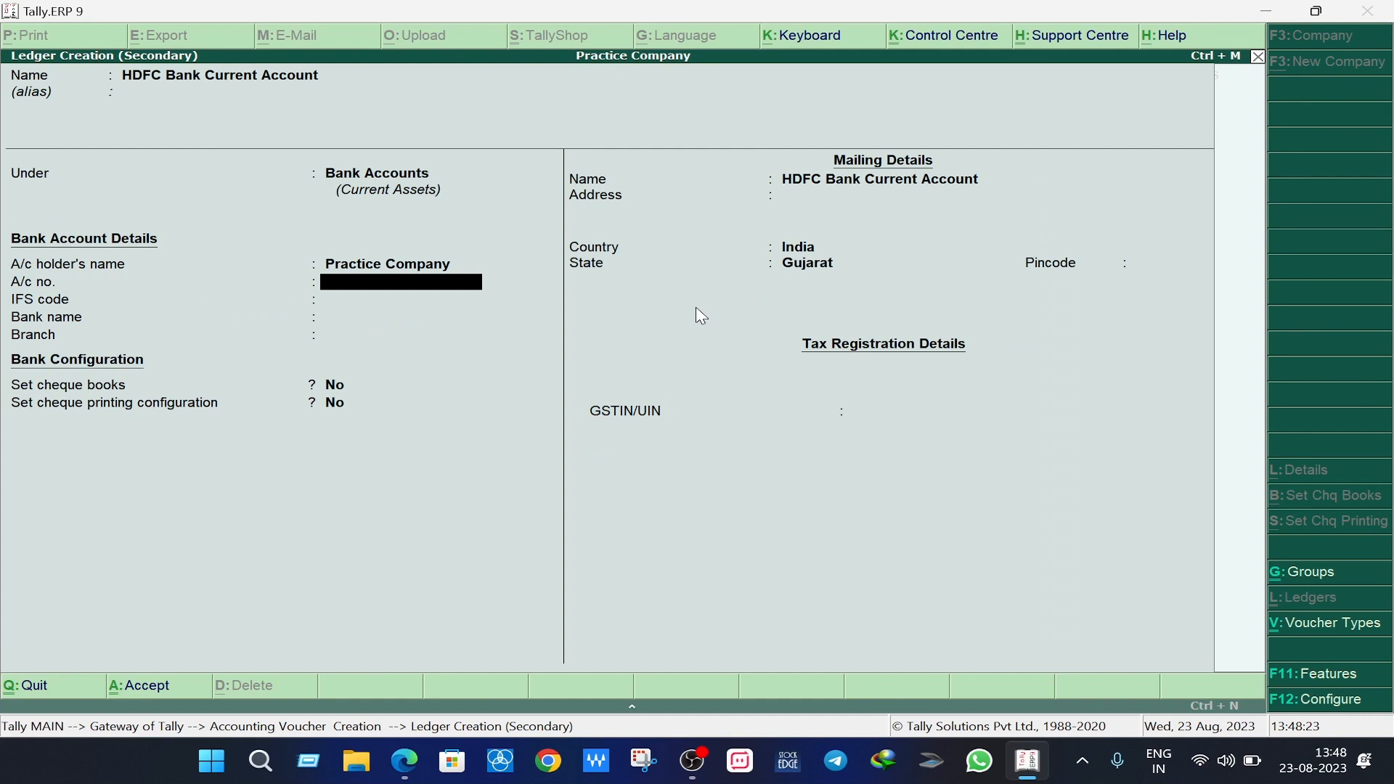
Set the current account's bank name to Not Applicable, keep the other details blank or at their defaults, and save the ledger.
key(Return)
key(Return)
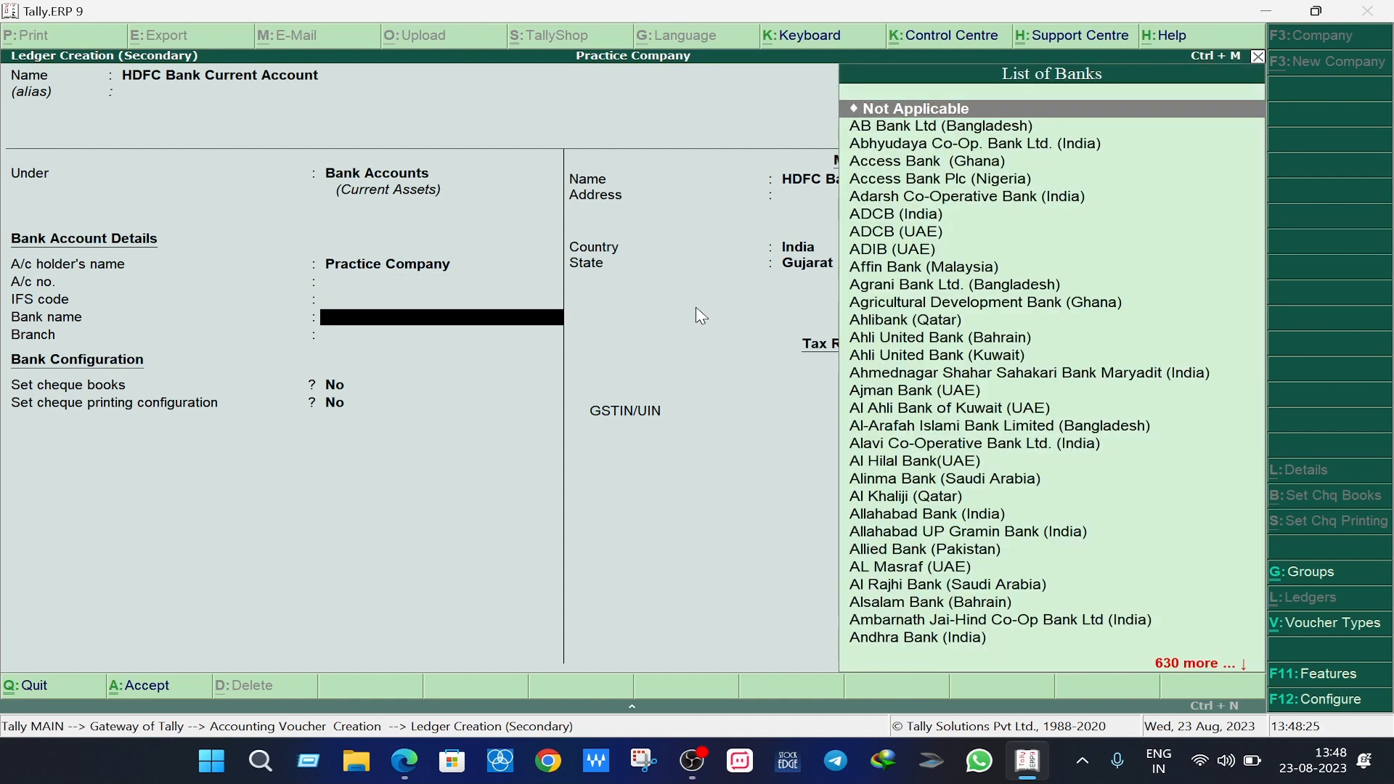
key(Return)
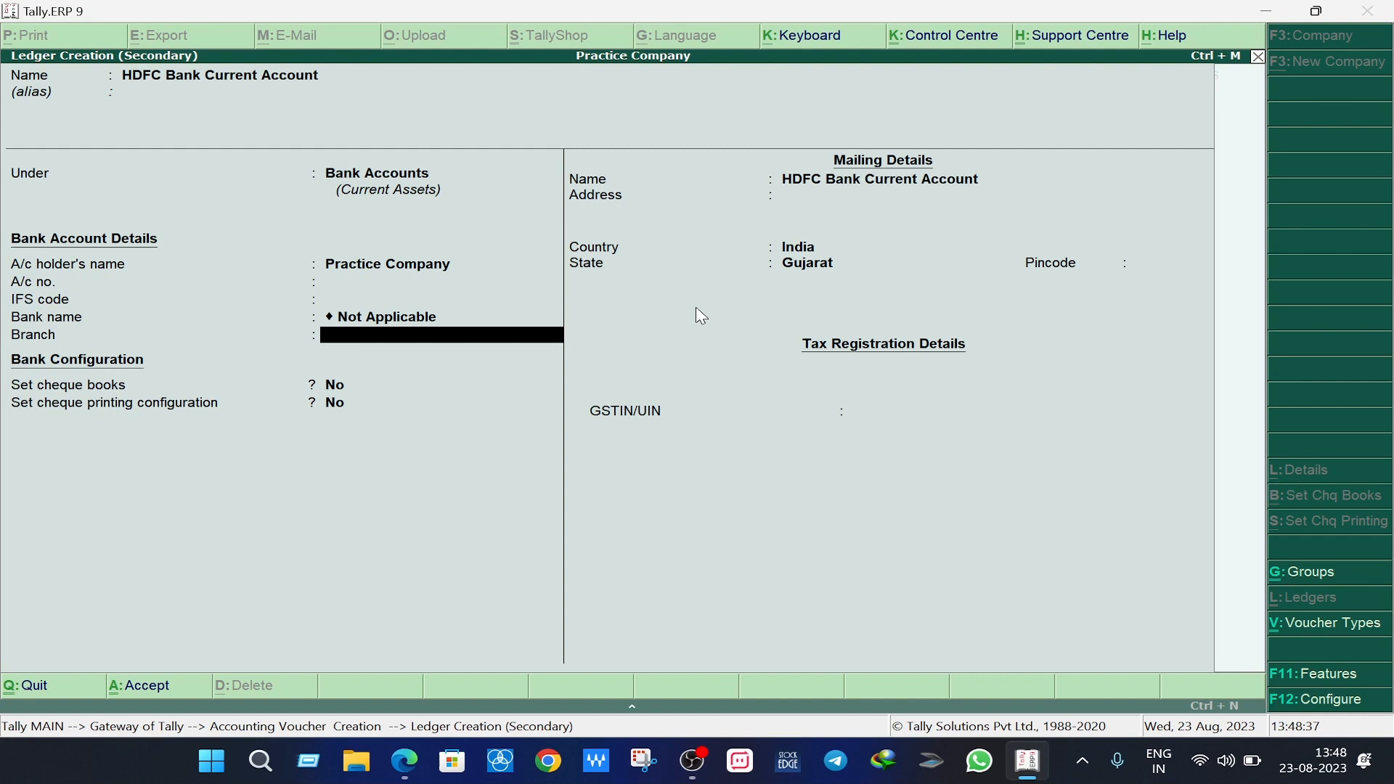
key(Return)
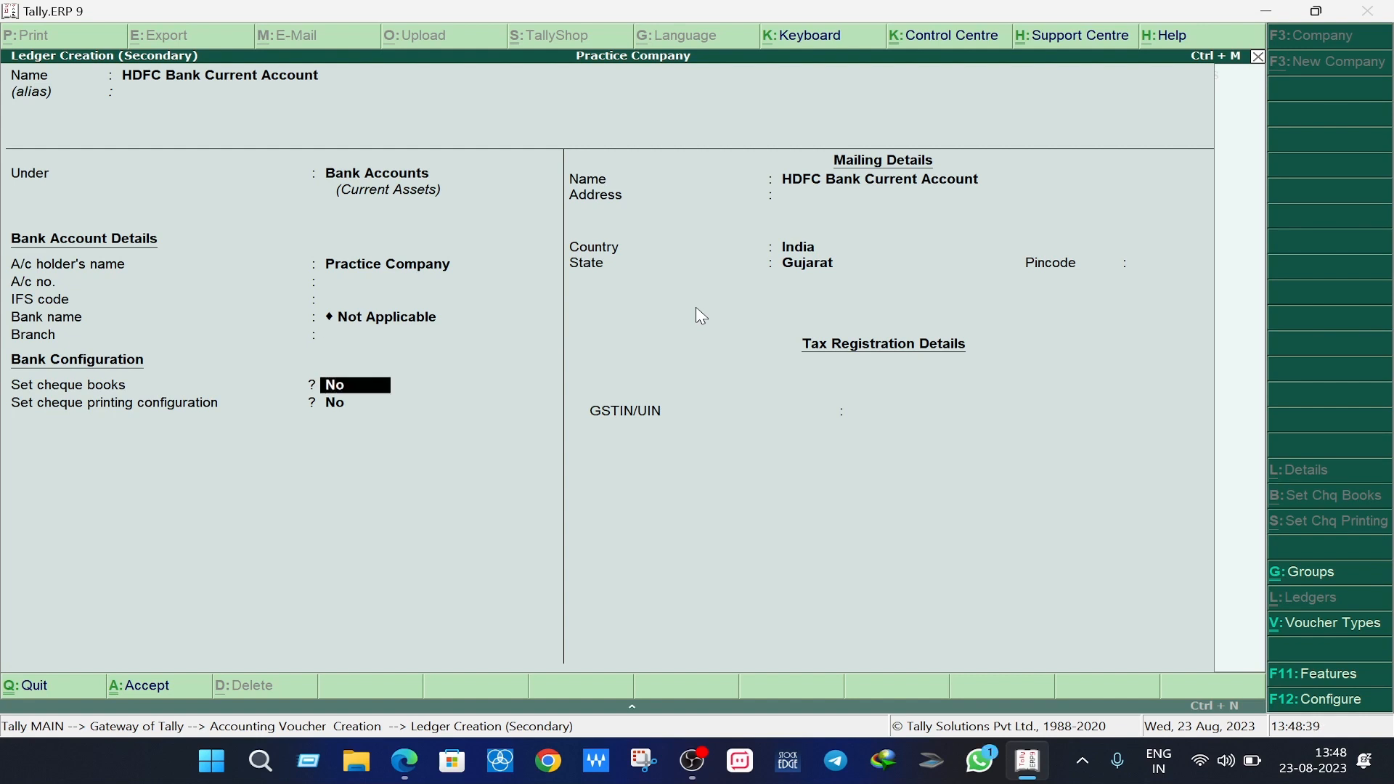
key(Return)
key(Return)
key(Return)
key(Return)
key(Return)
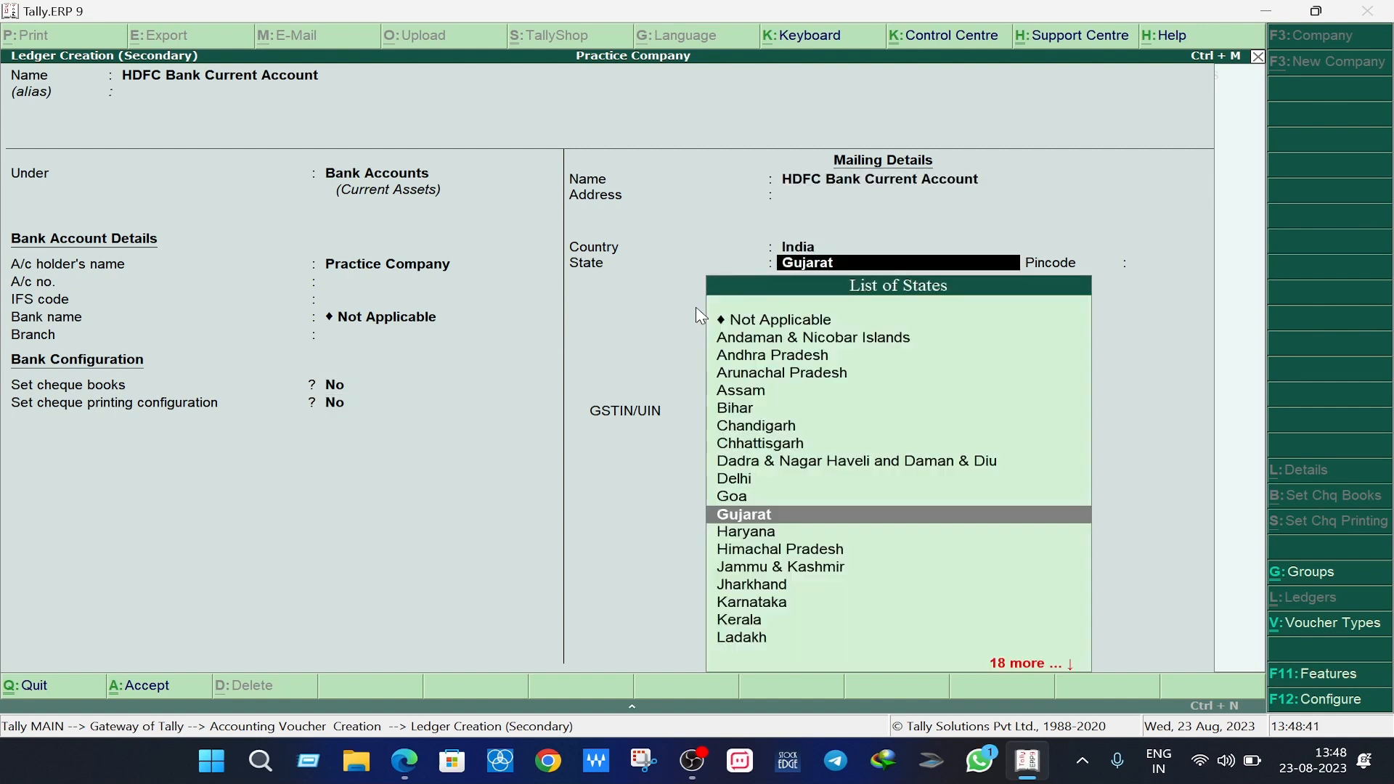
key(Return)
key(Return)
key(Return)
key(Return)
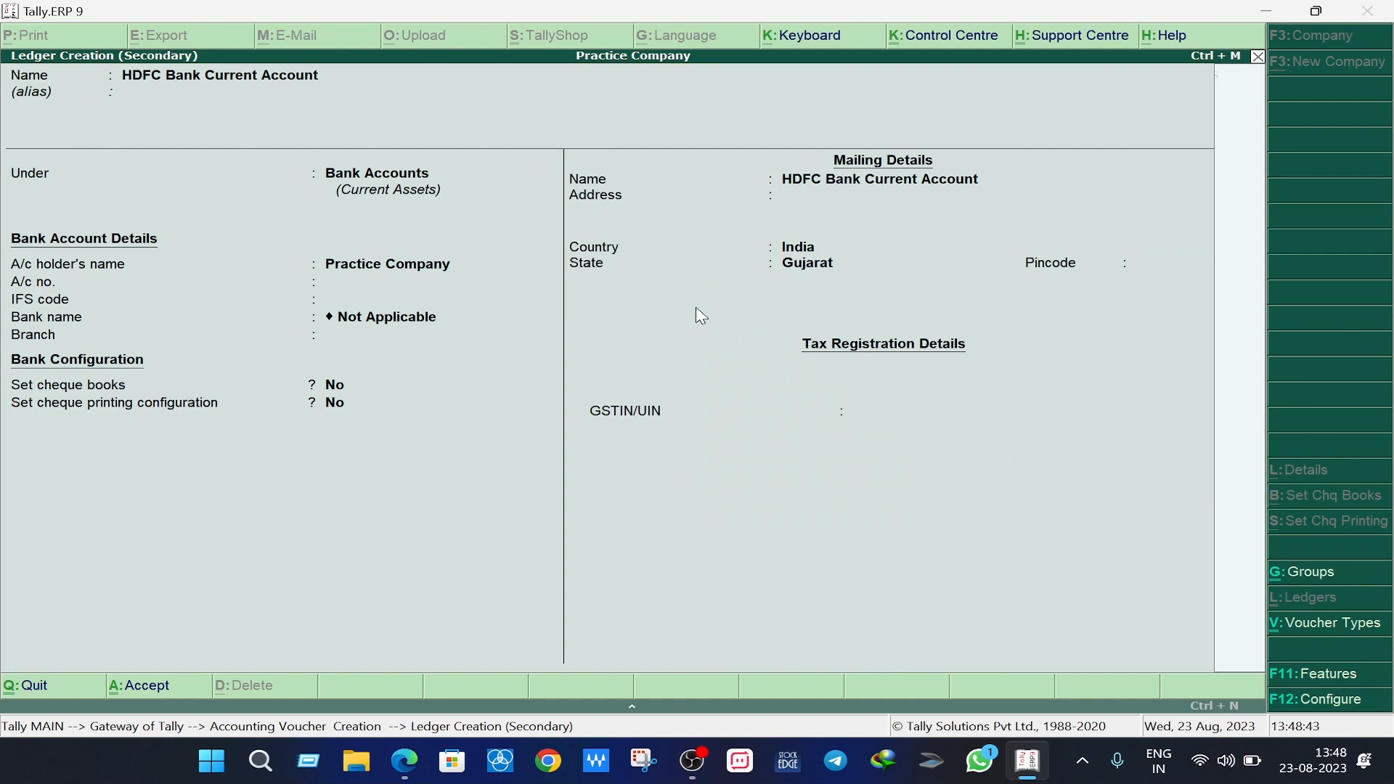
key(Return)
key(Return)
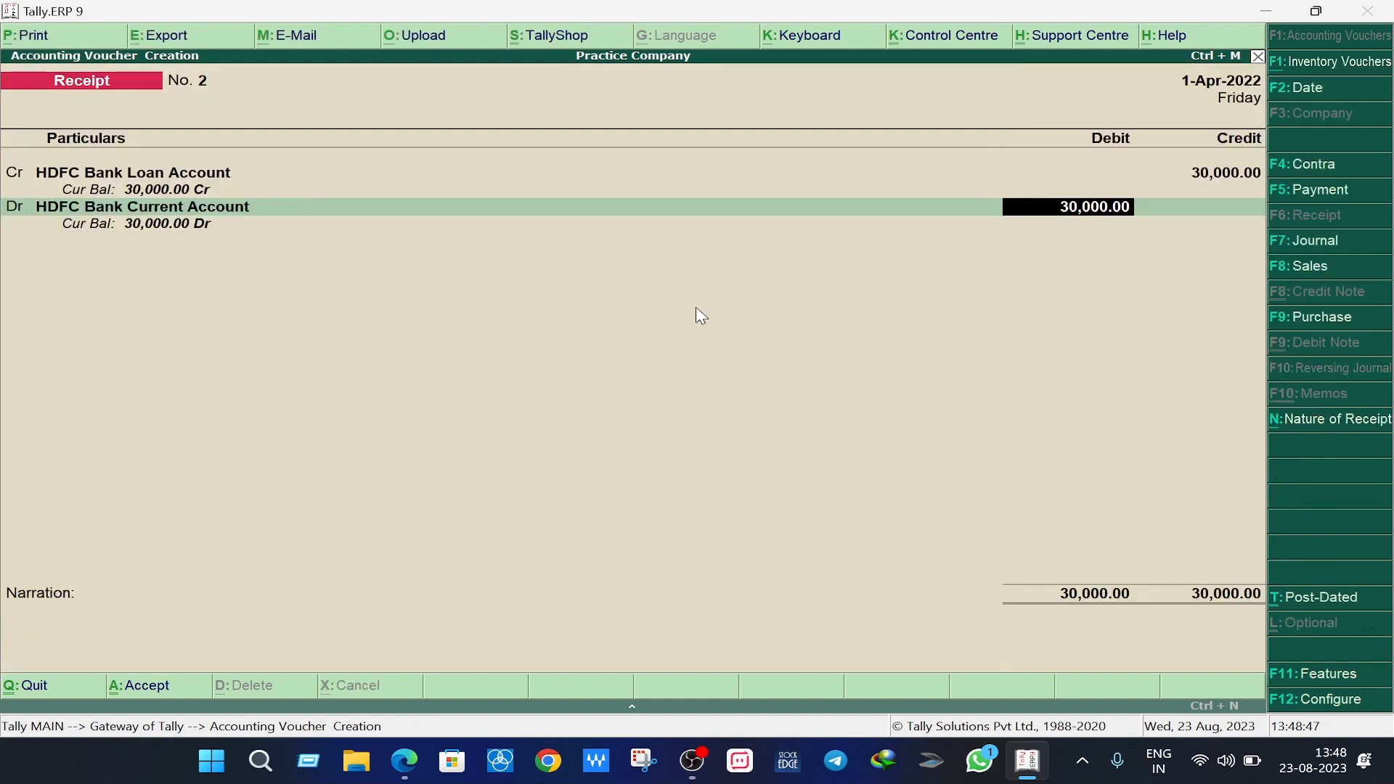
Debit HDFC Bank Current Account with 30000 and set its bank allocation's transaction type to e-Fund Transfer.
key(Return)
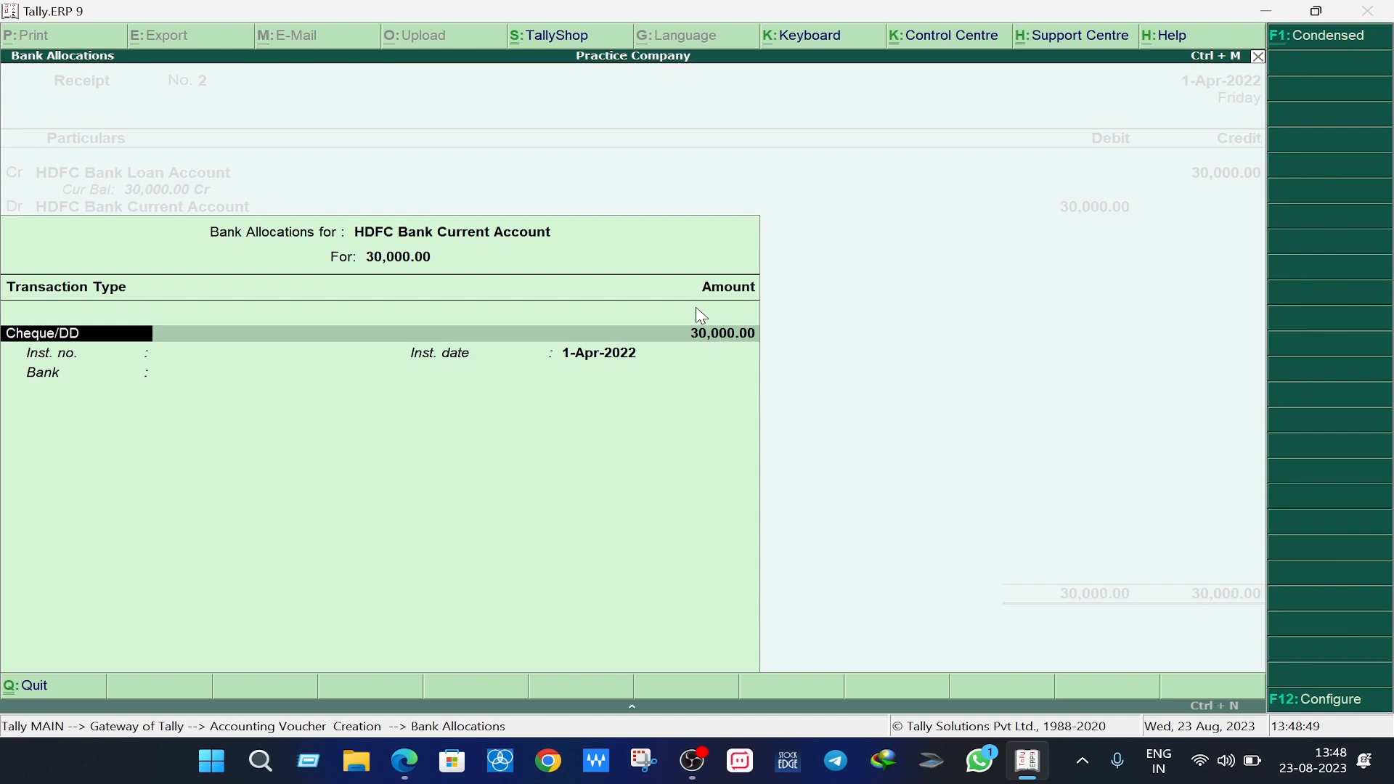
key(Escape)
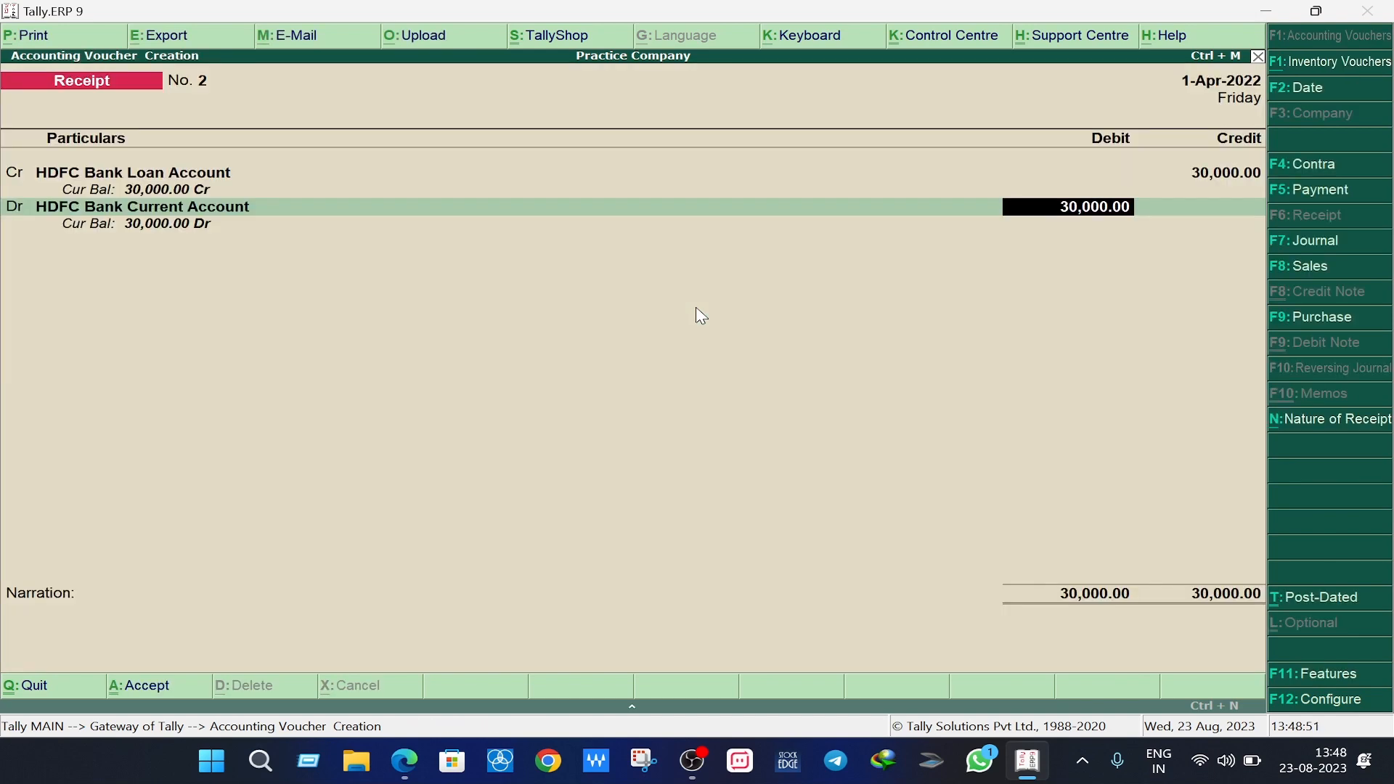
key(Return)
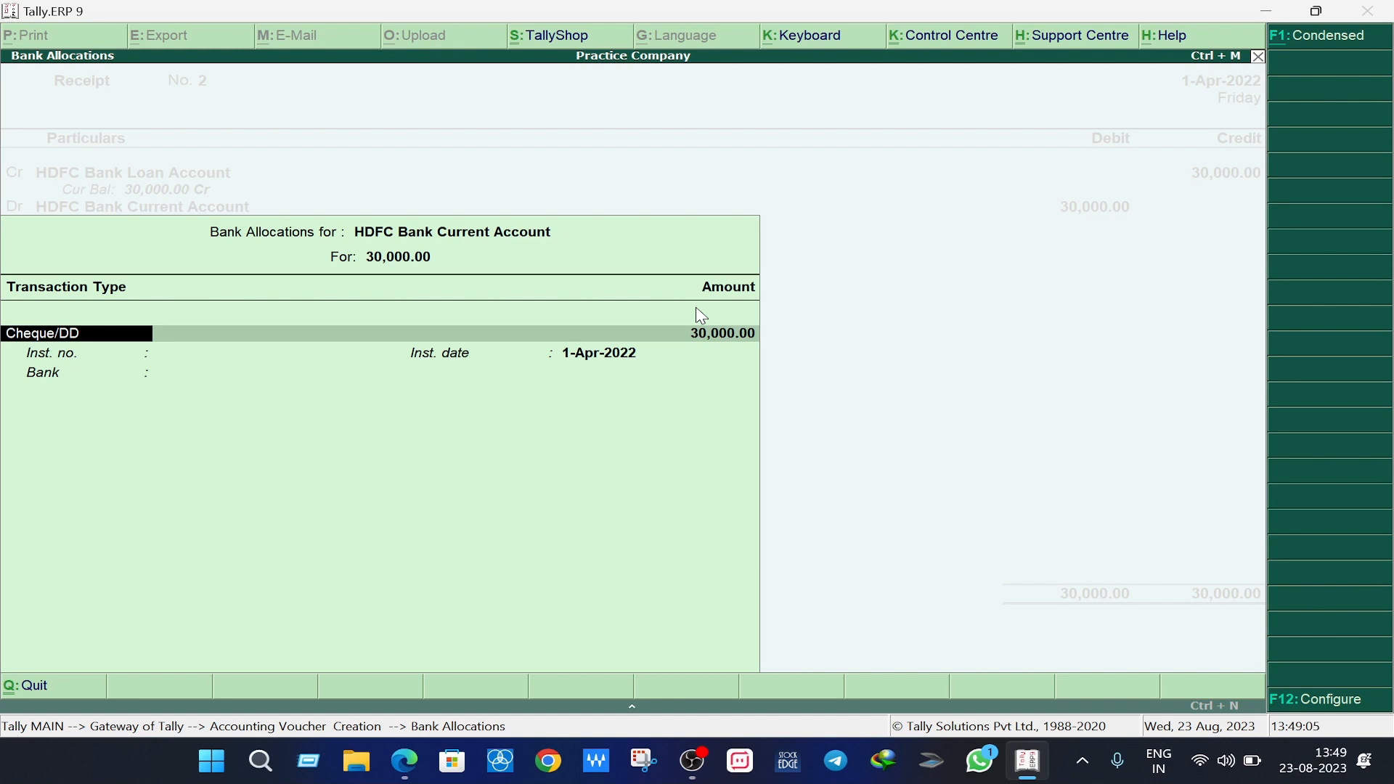
key(Return)
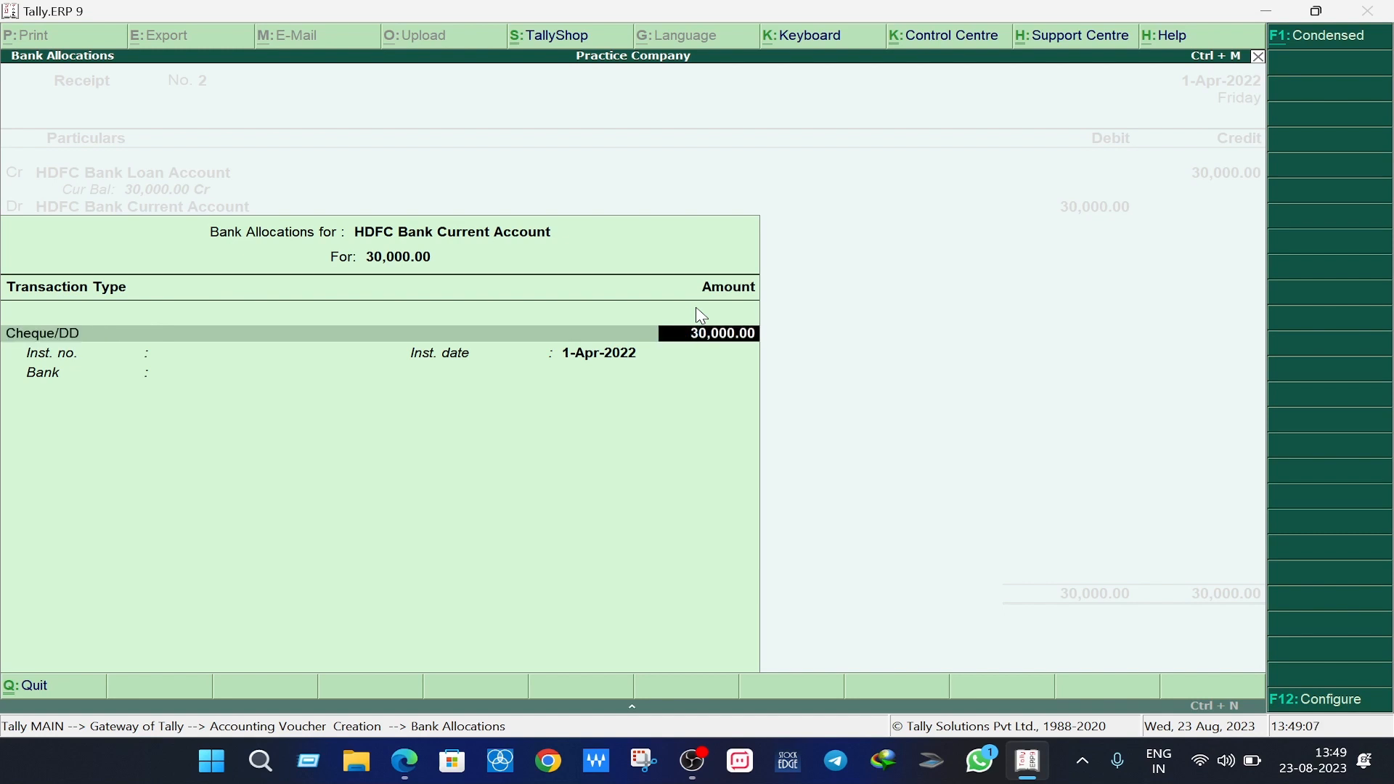
key(BackSpace)
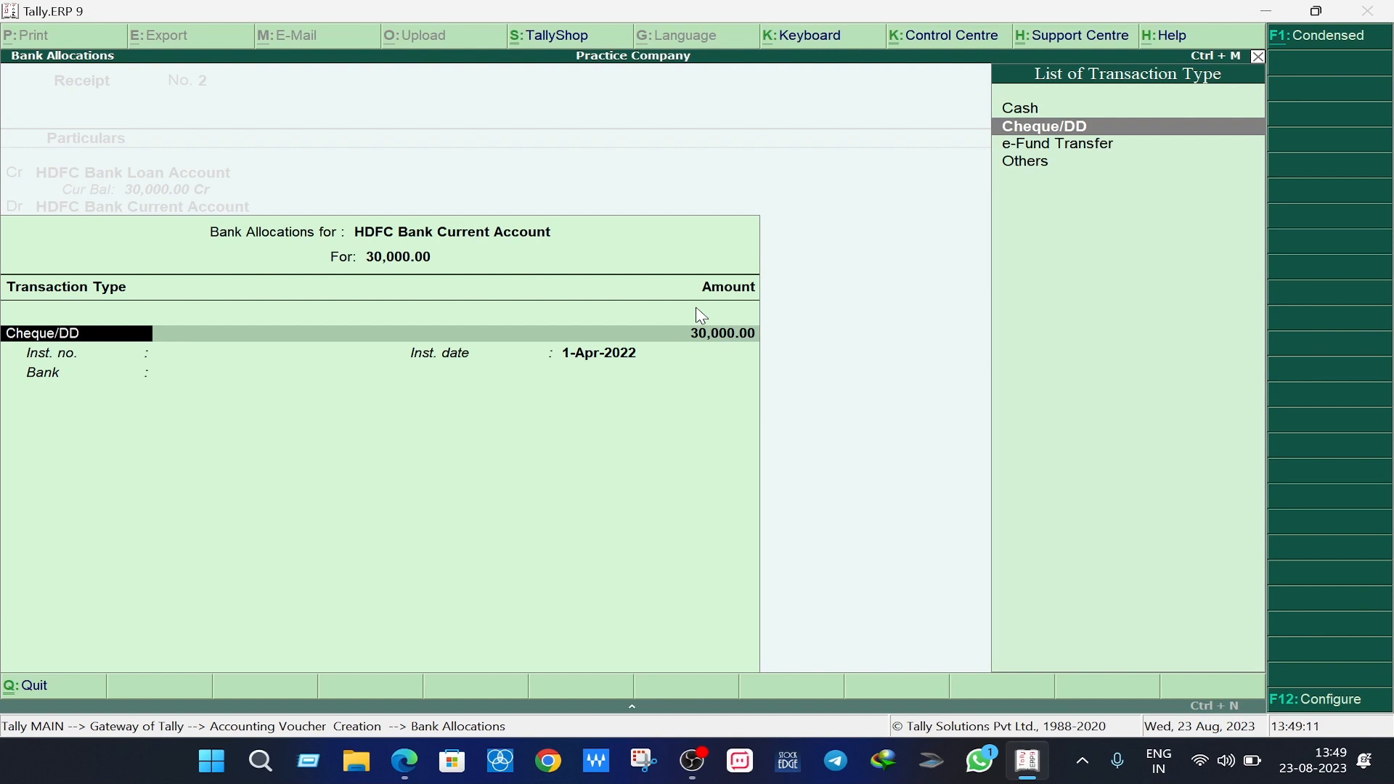
key(Up)
key(Down)
key(Down)
key(Down)
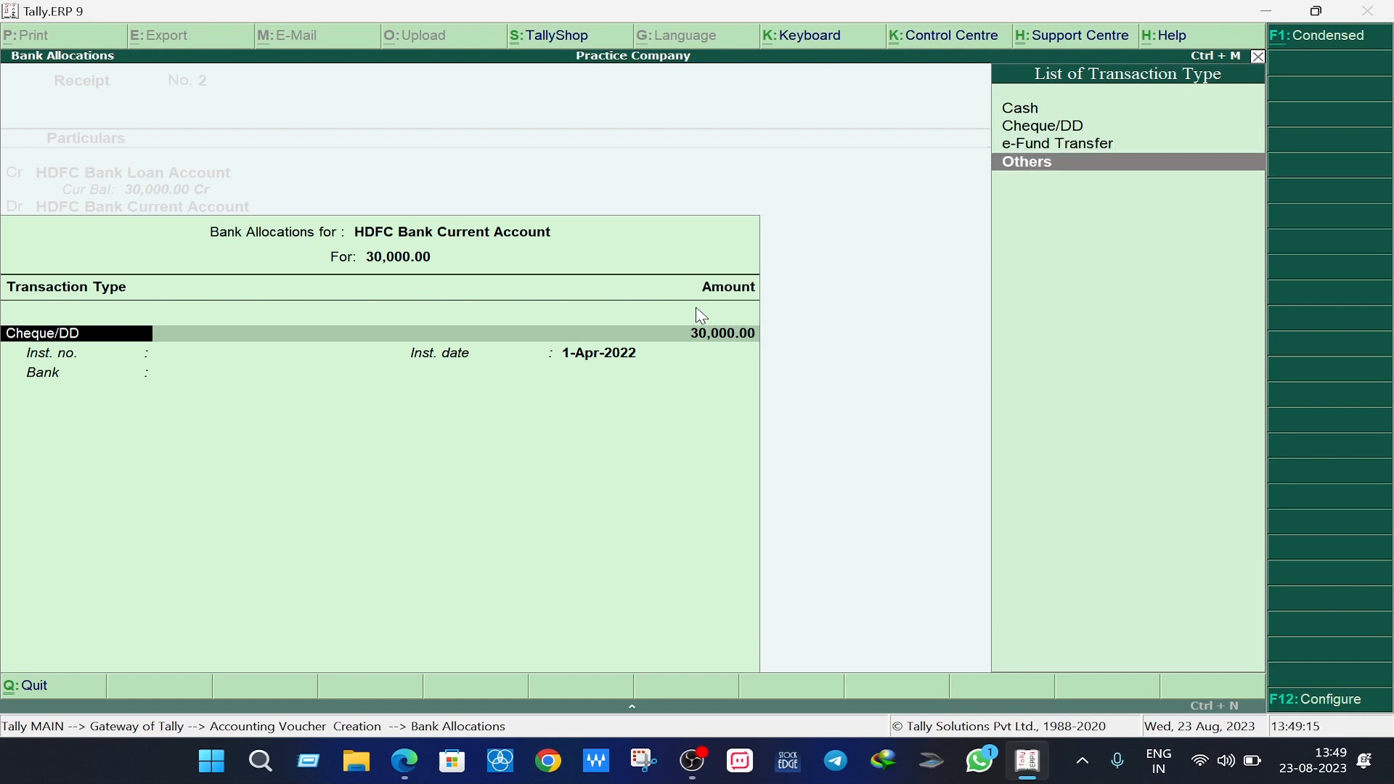
key(Up)
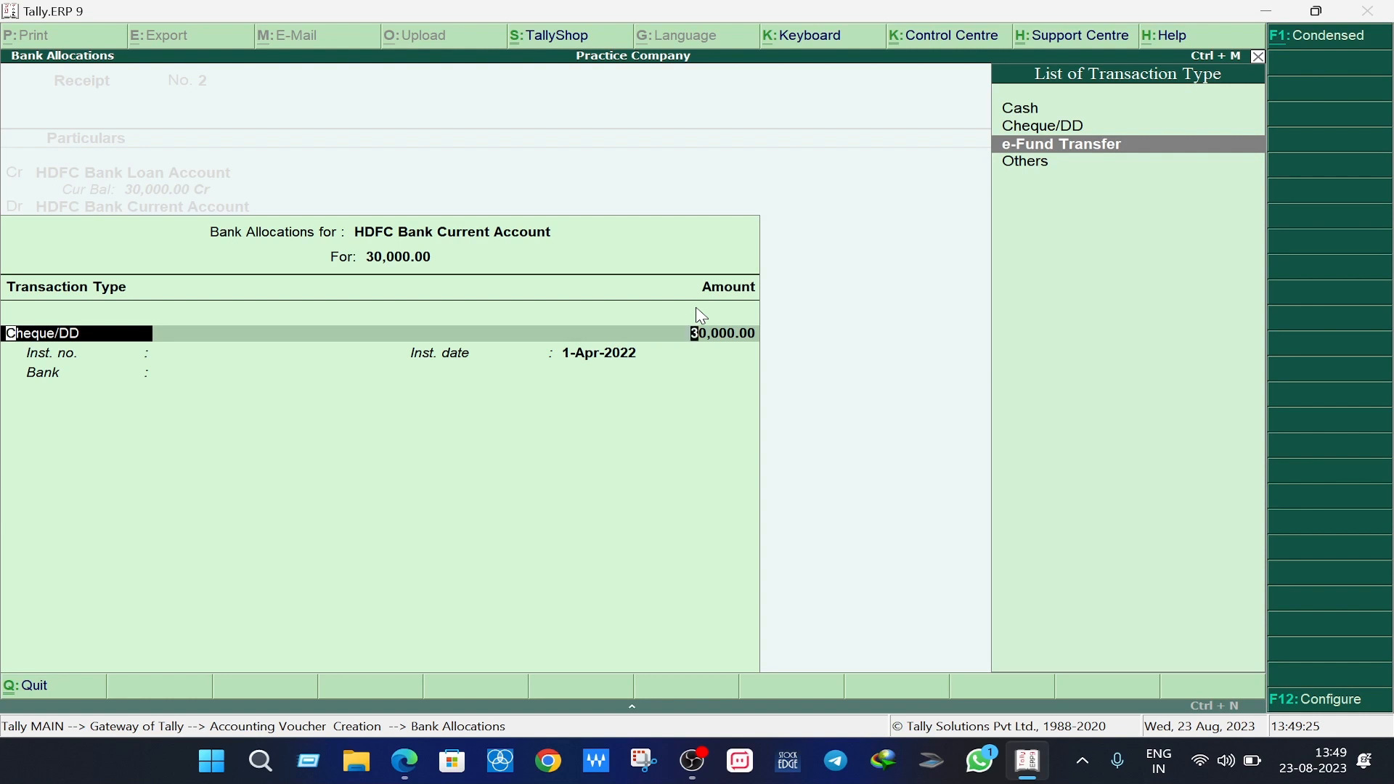
key(Return)
key(Return)
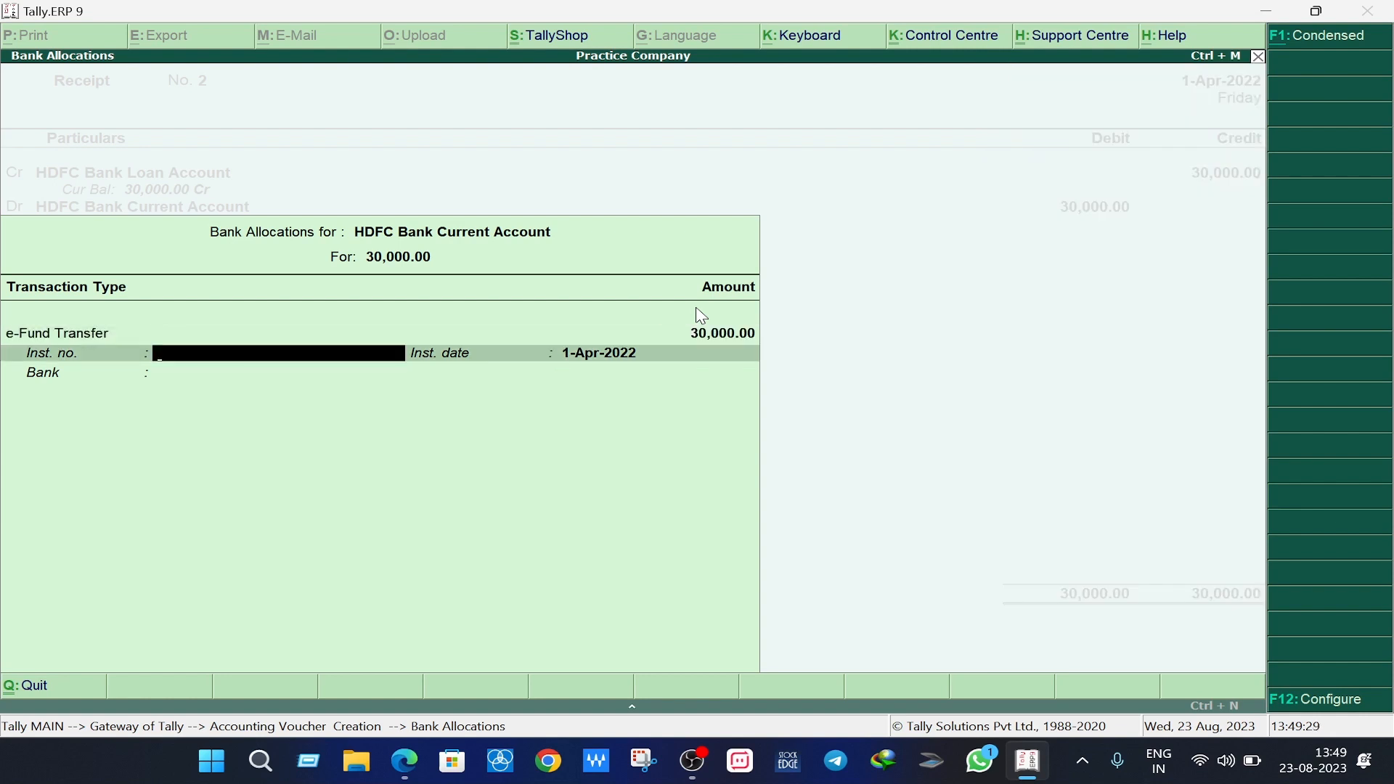
Finish the bank allocation with instrument number and bank blank, dated 1-Apr-2022, and save the receipt without a narration.
key(Return)
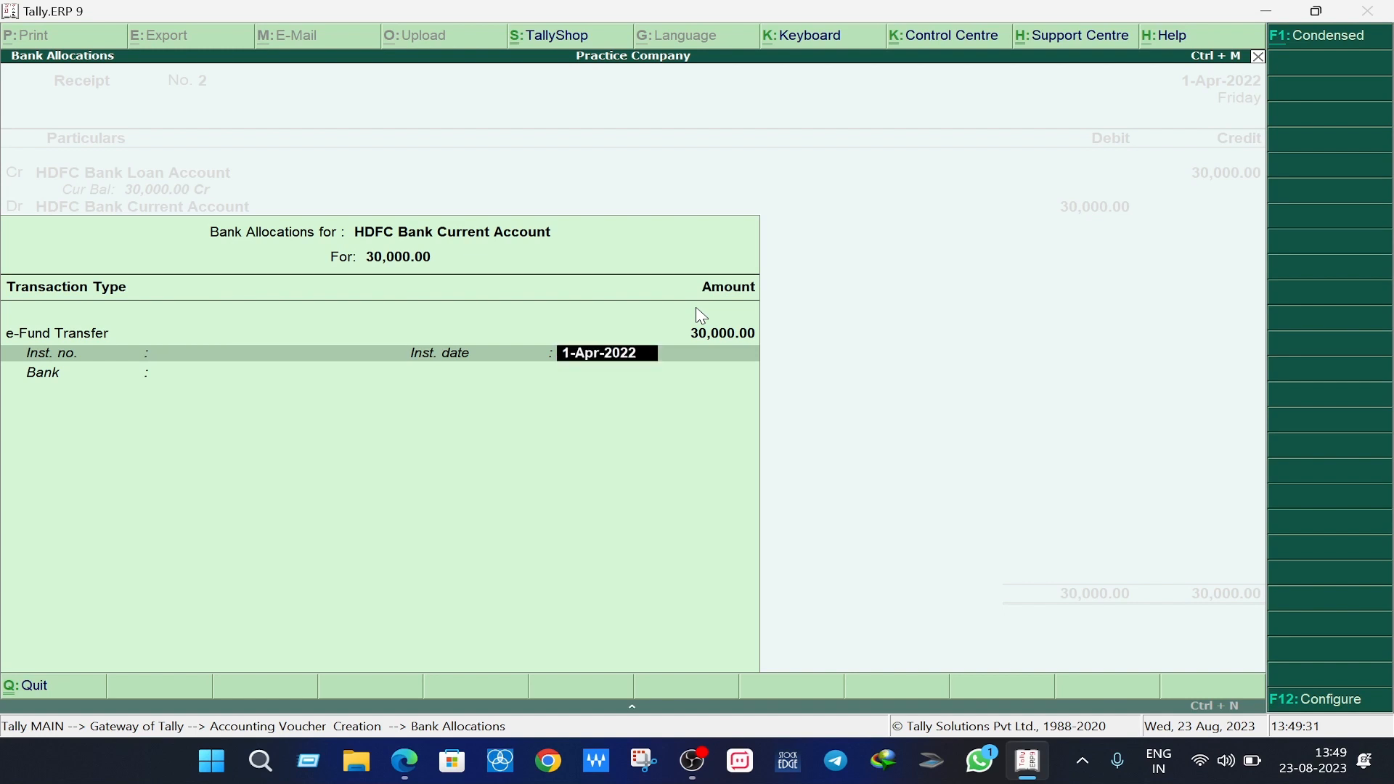
key(Return)
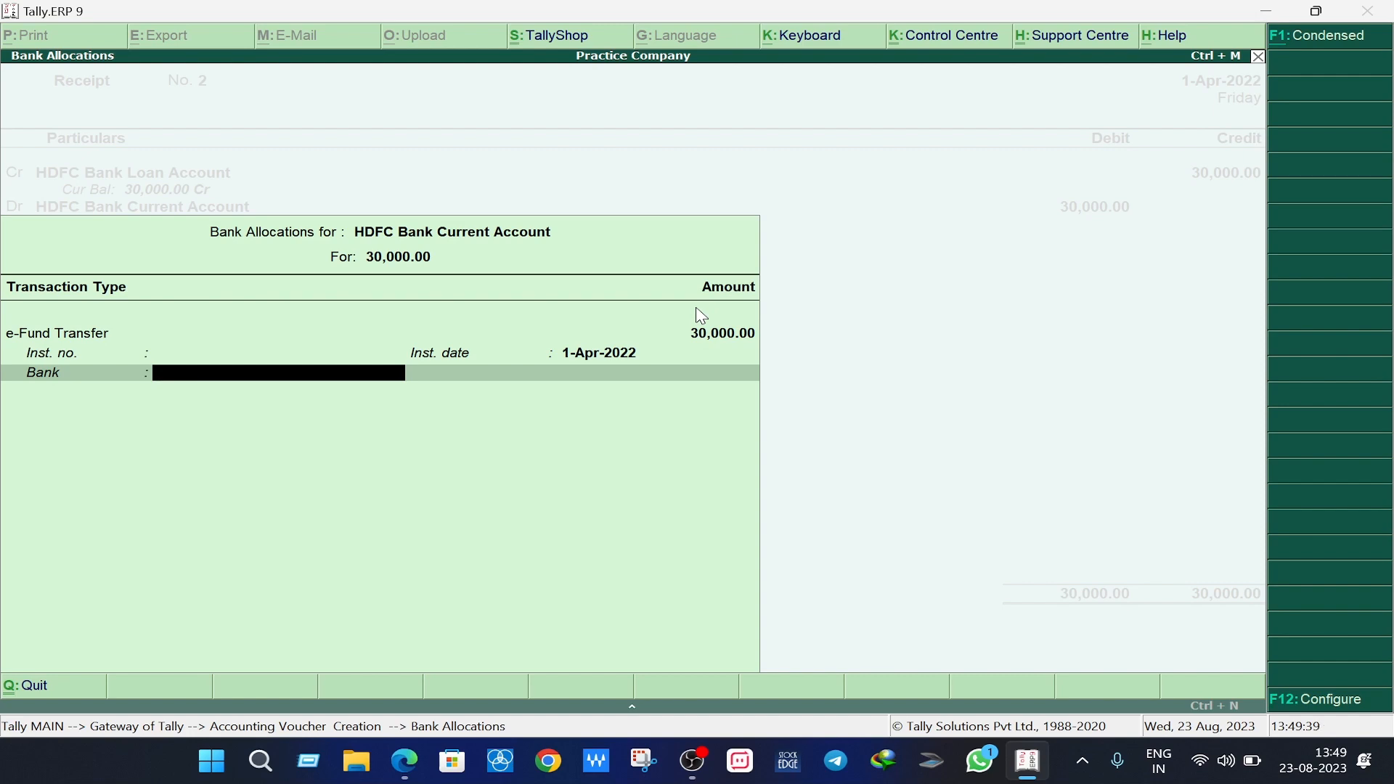
key(Return)
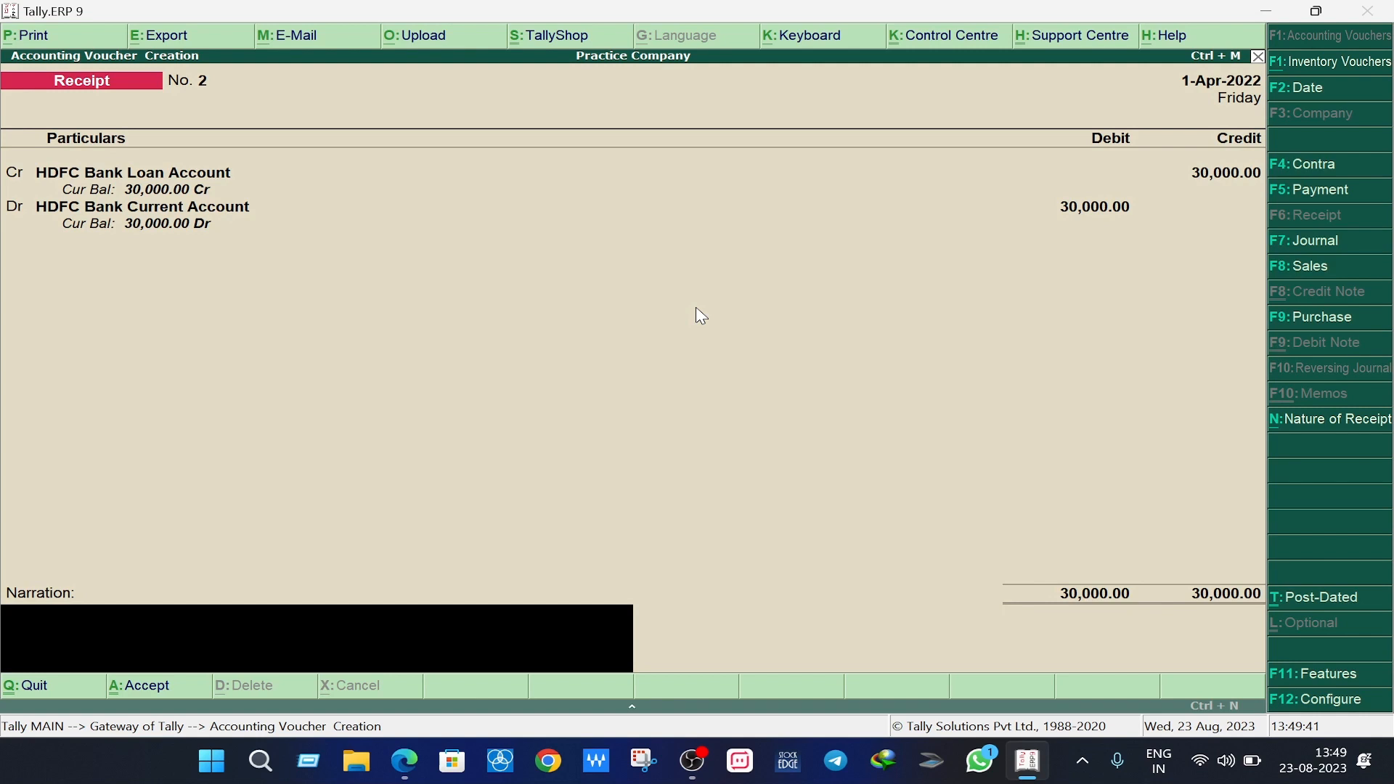
key(Return)
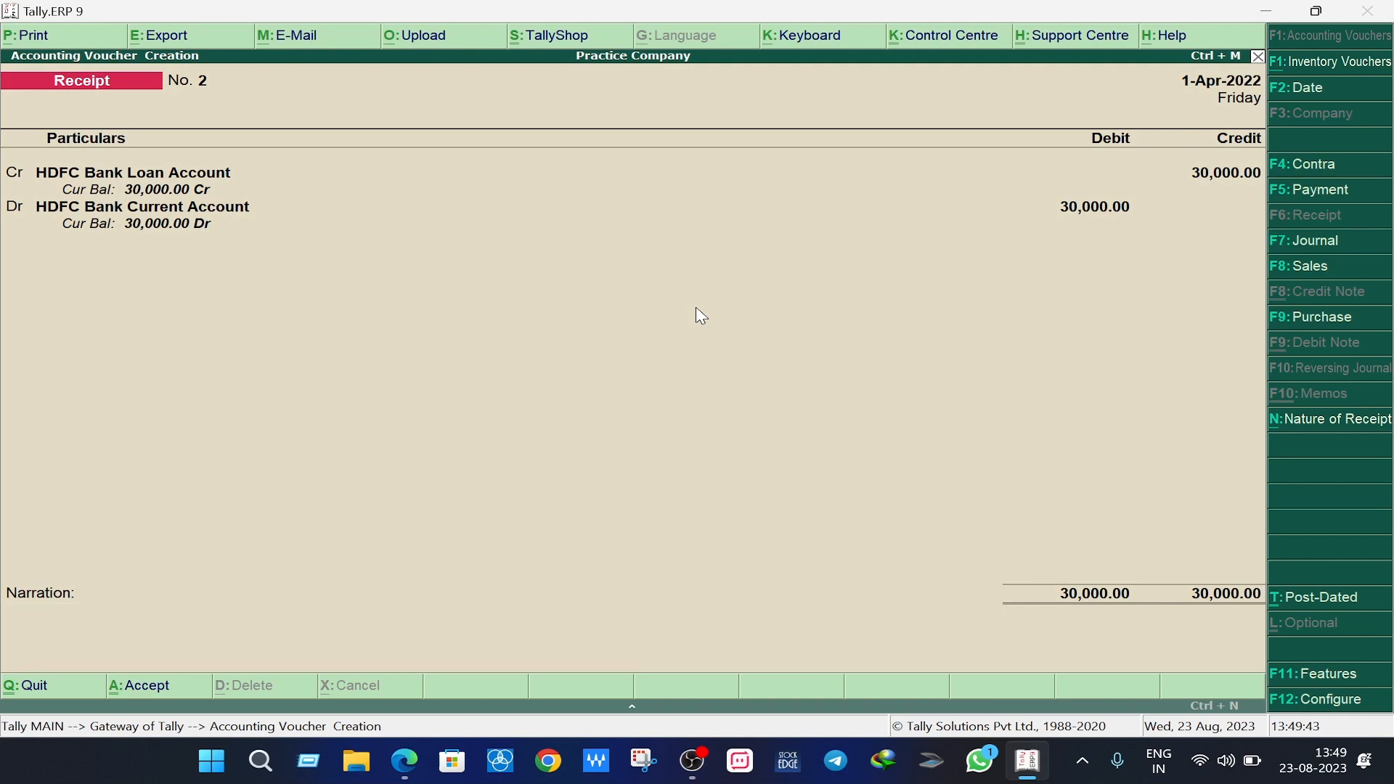
key(Return)
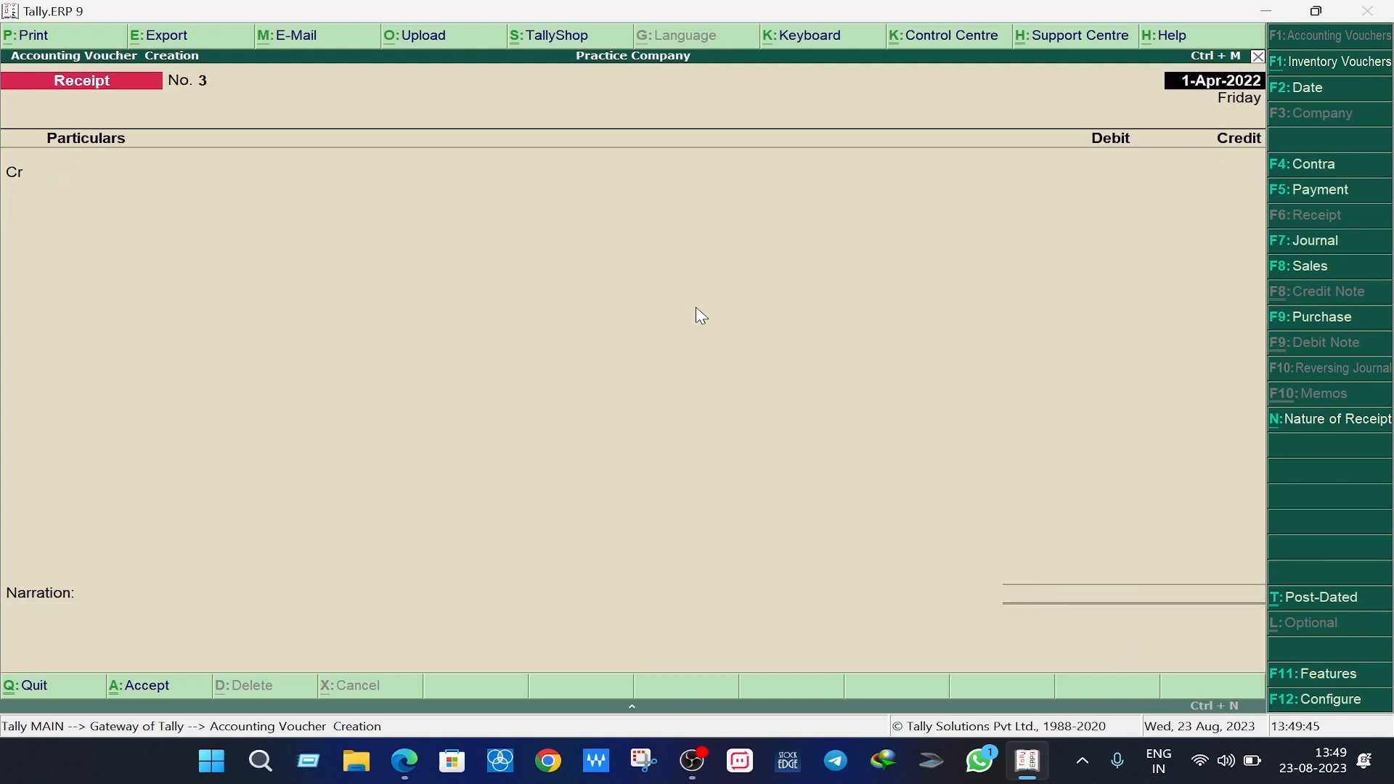
Close voucher creation and open the Balance Sheet to examine the loan's effect.
key(Escape)
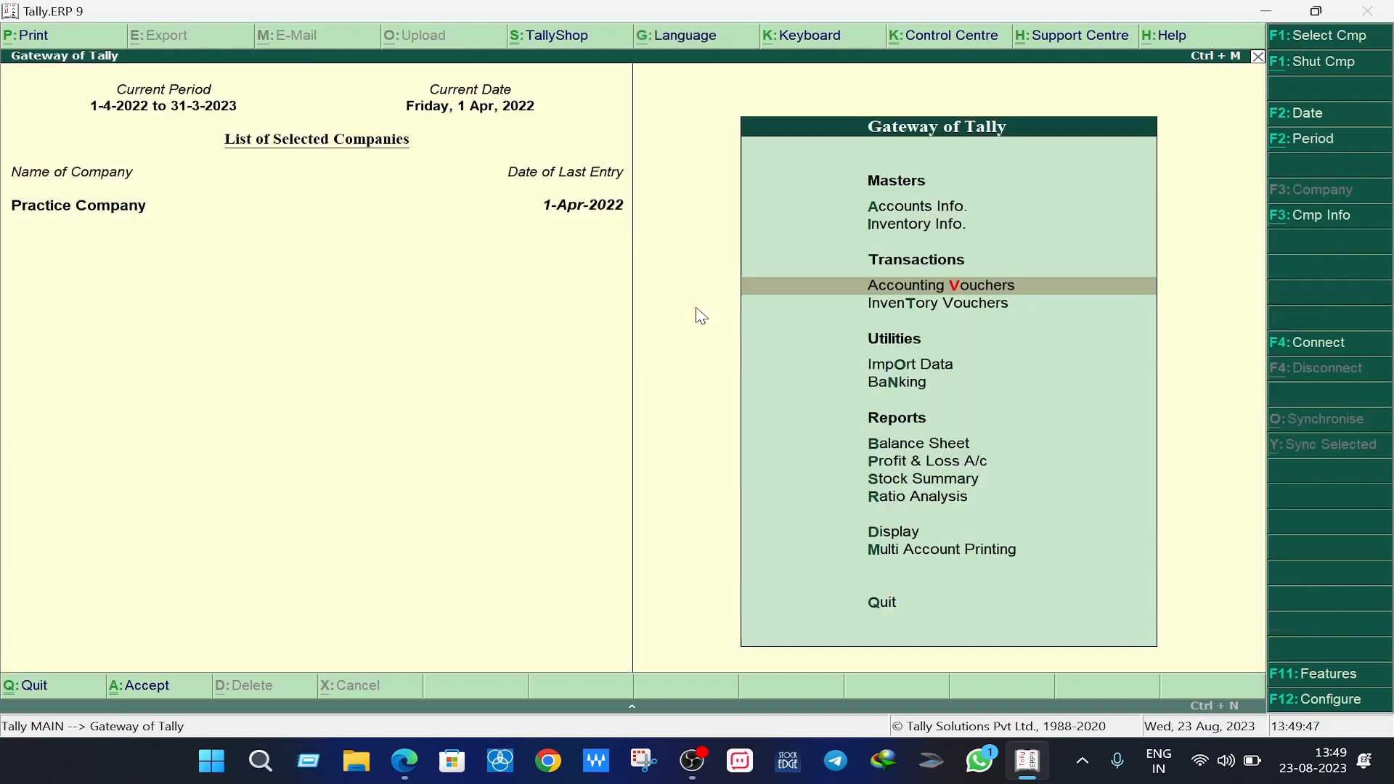
key(b)
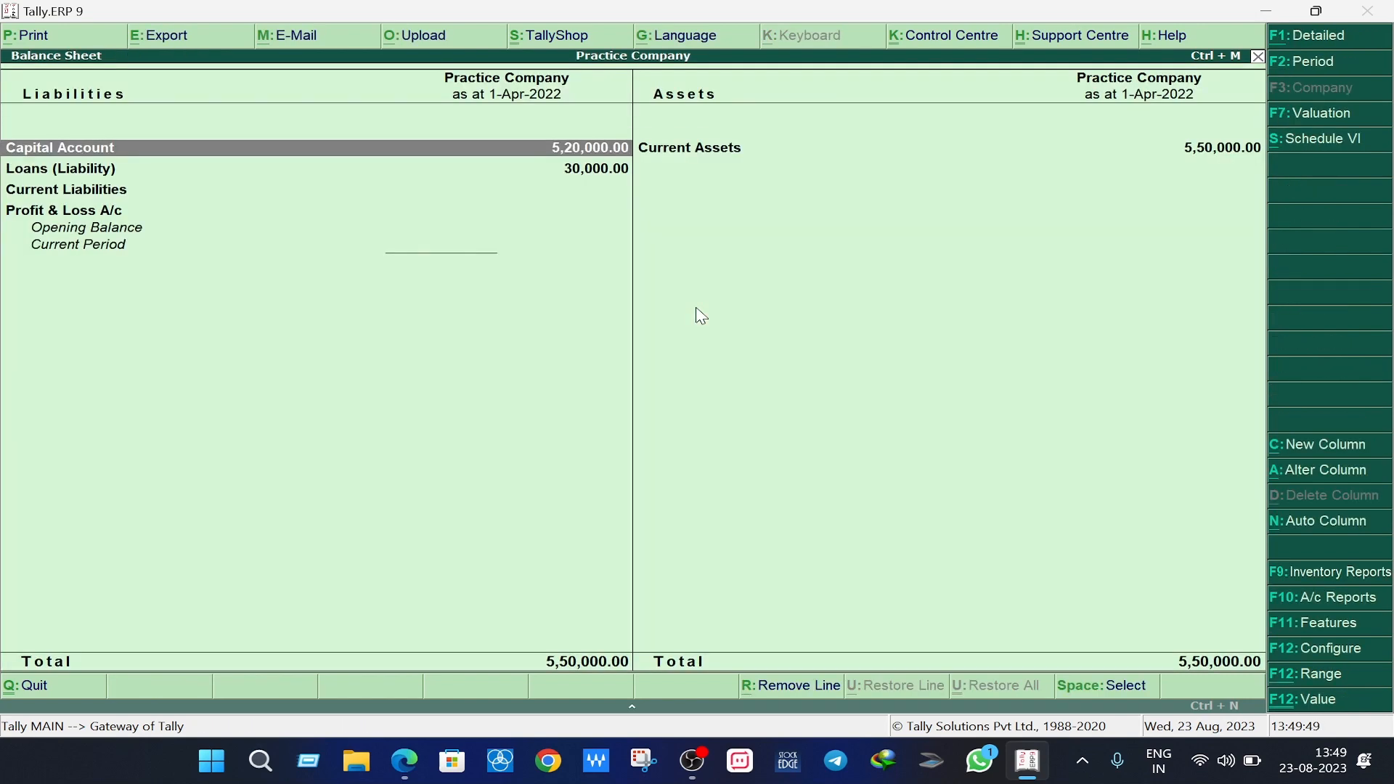
Show the Balance Sheet in detail, examine the capital, loan, cash and bank account lines, and return to the Gateway of Tally.
key(alt+F1)
key(Down)
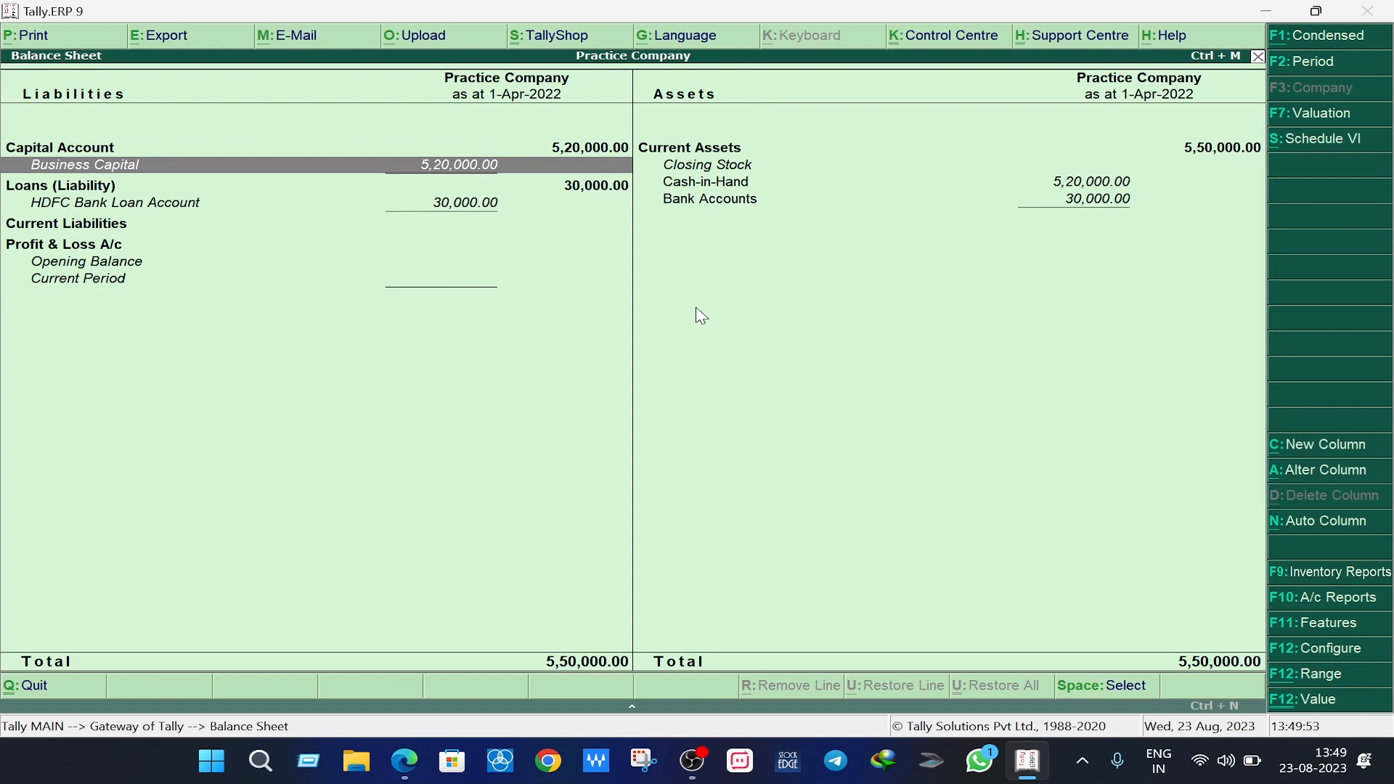
key(Down)
key(Down)
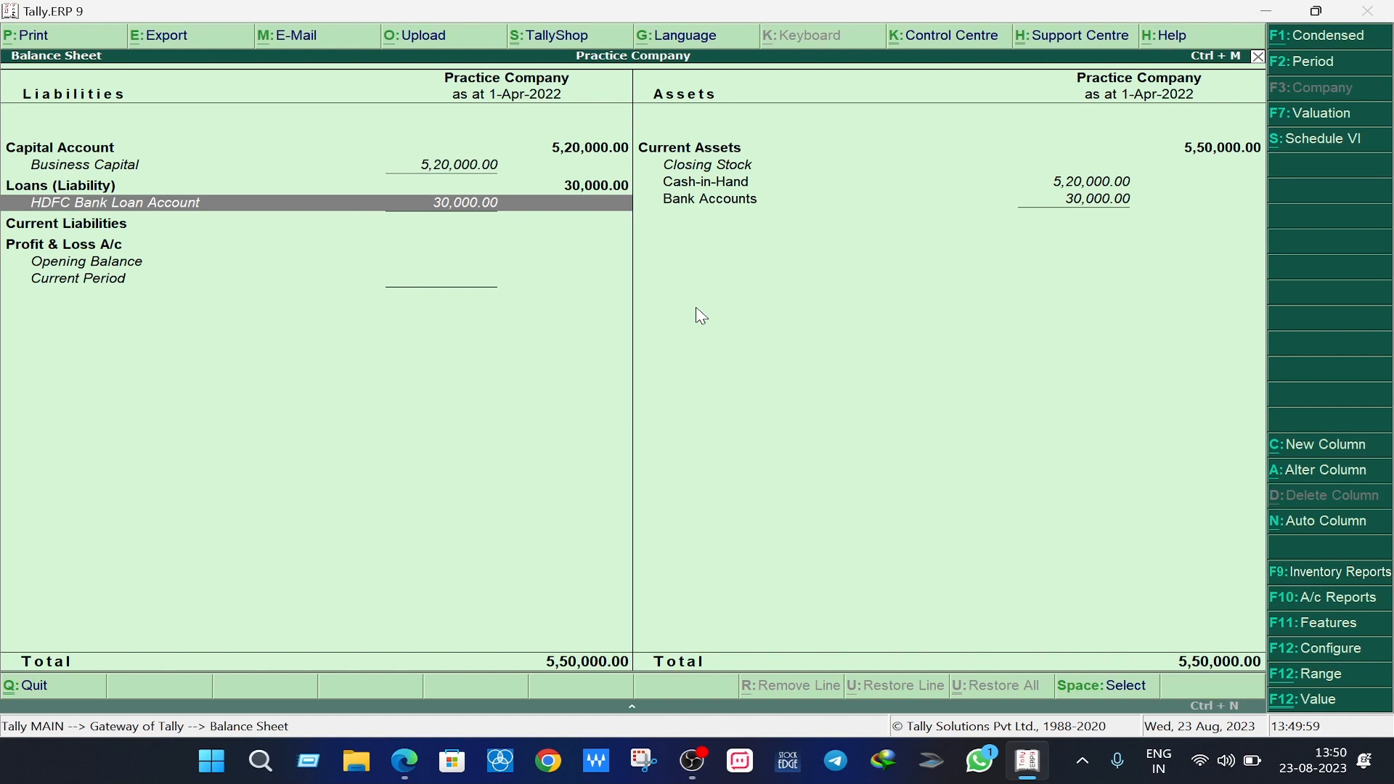
key(Right)
key(Up)
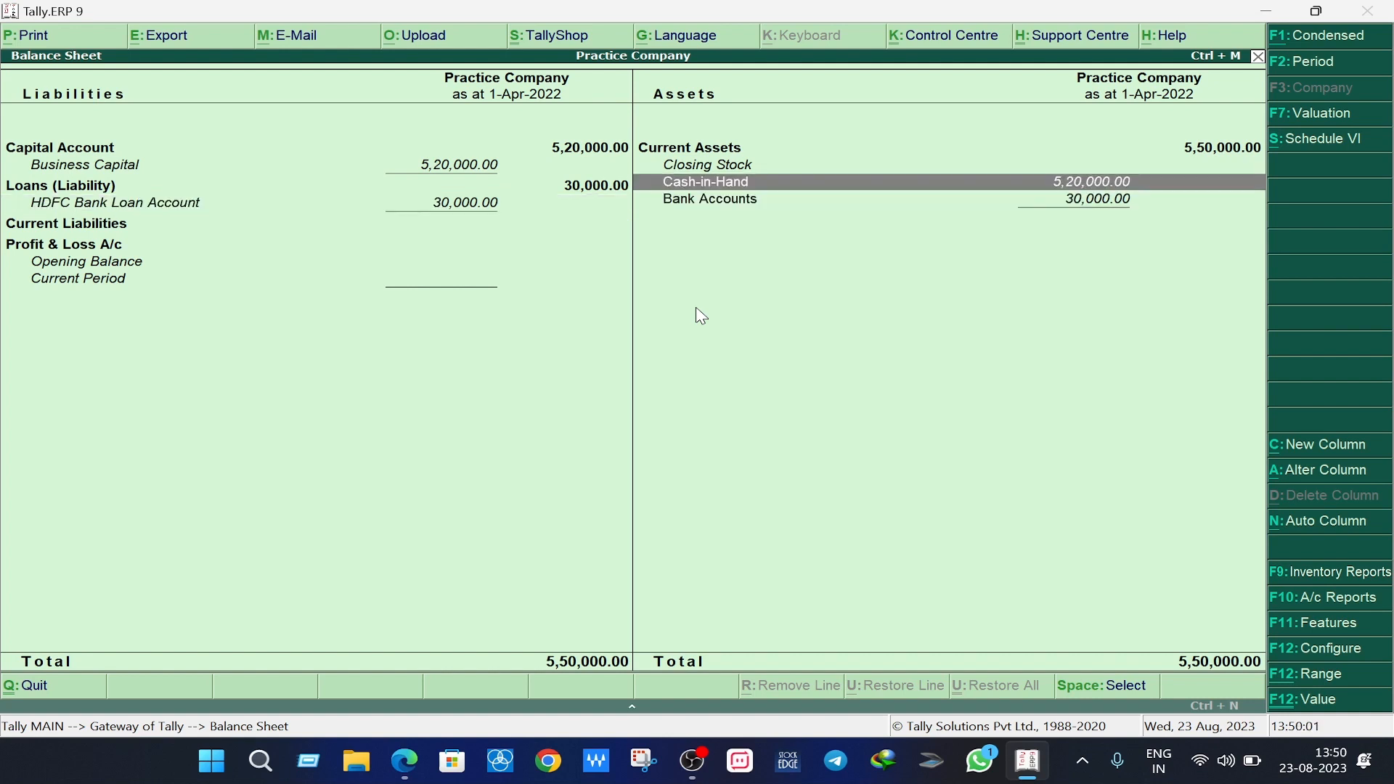
key(Down)
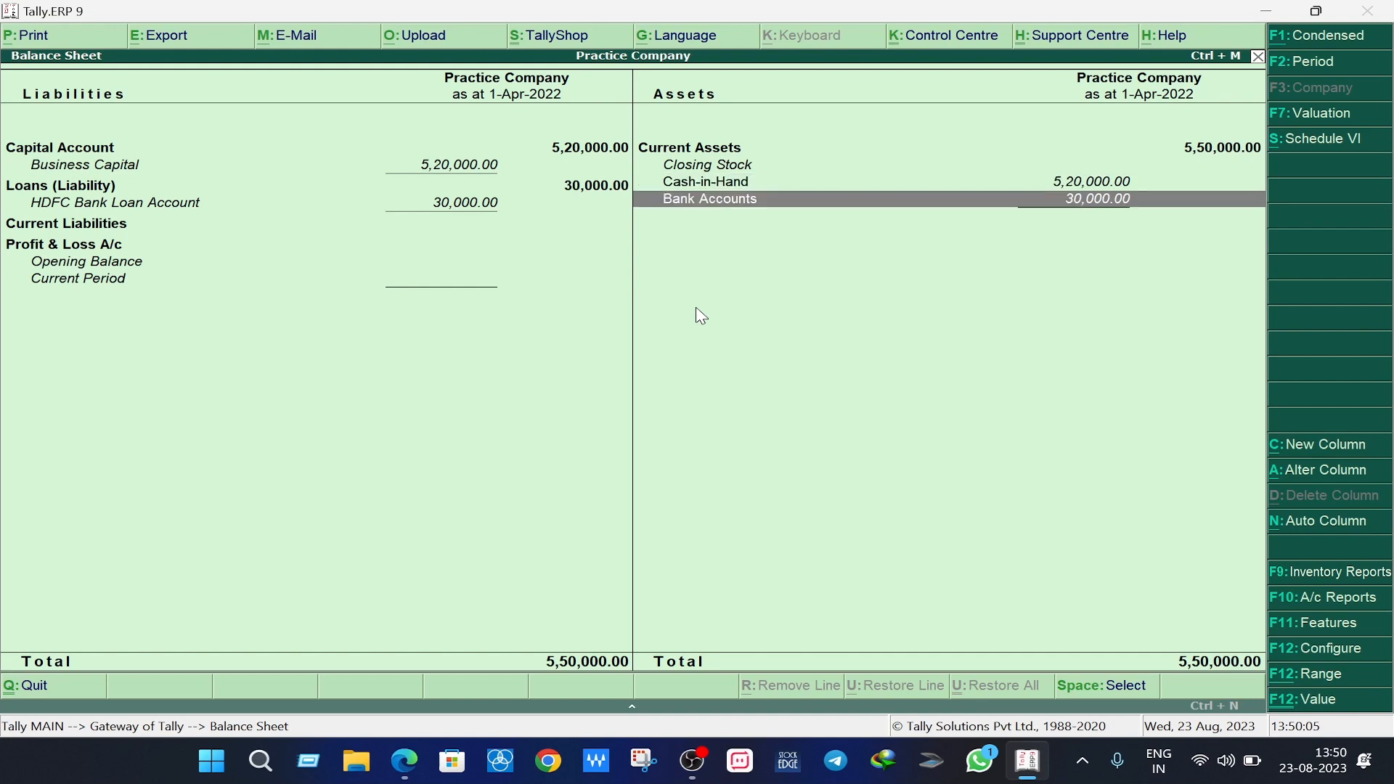
key(Escape)
key(Escape)
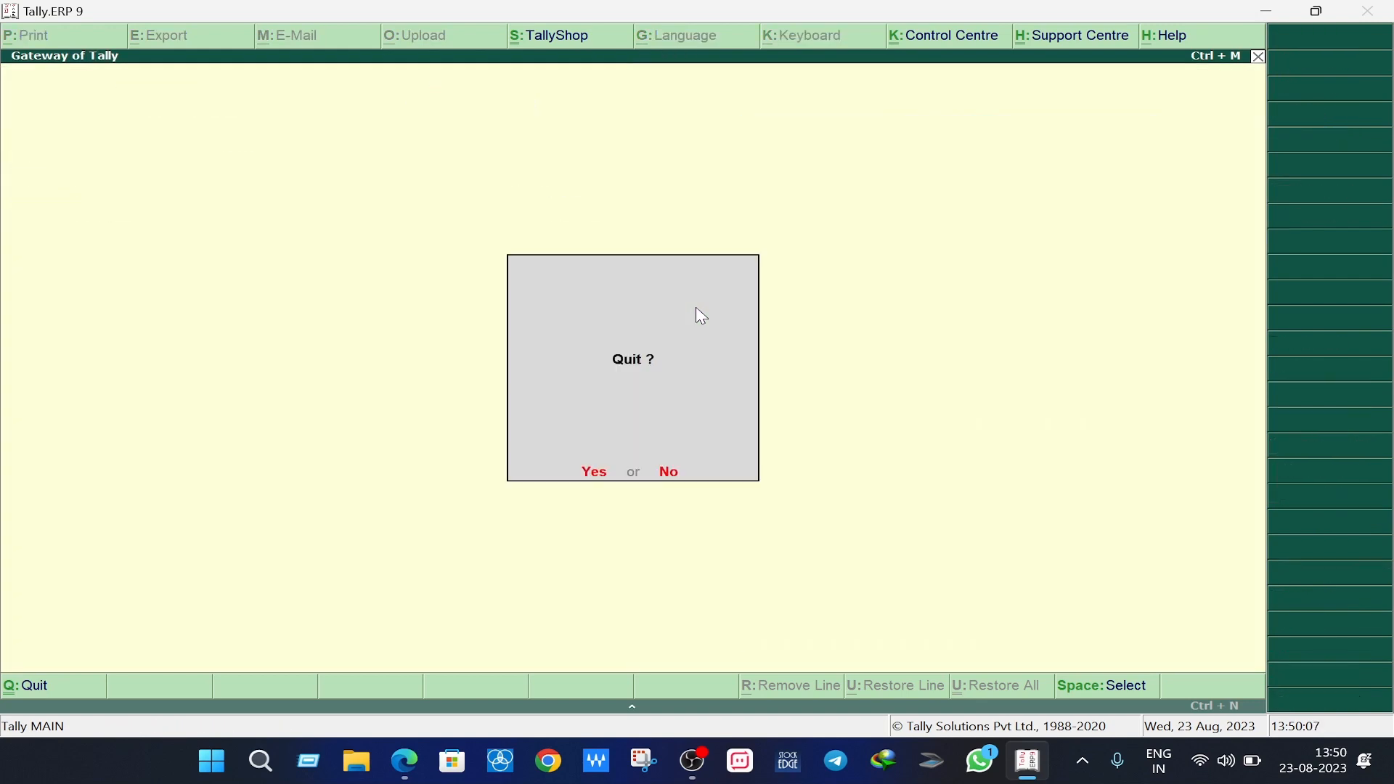
key(Escape)
Start a new receipt voucher, check transaction 2 in PRACTICAL TEST SOLUTION.pdf, and set the voucher date to 2-4-2022 in Tally.ERP 9.
key(Down)
key(Down)
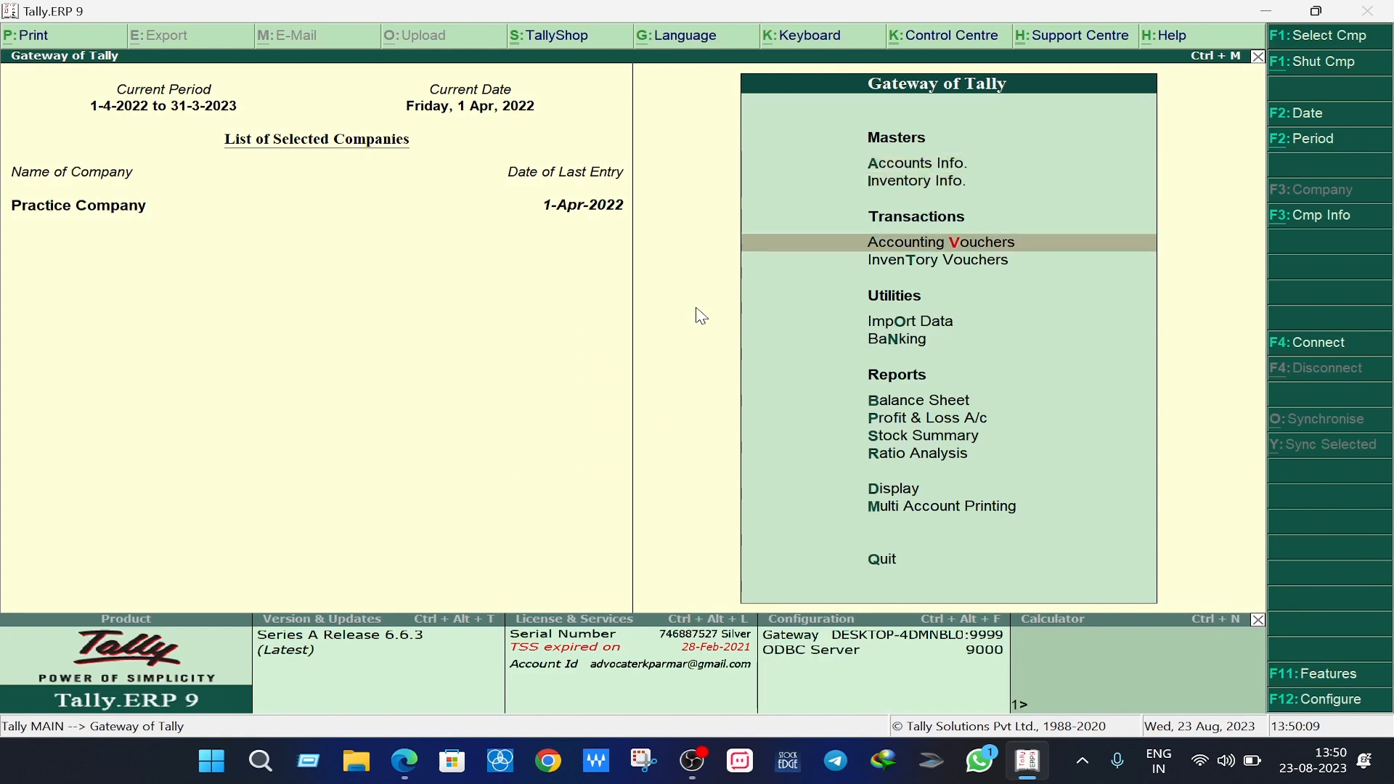
key(Return)
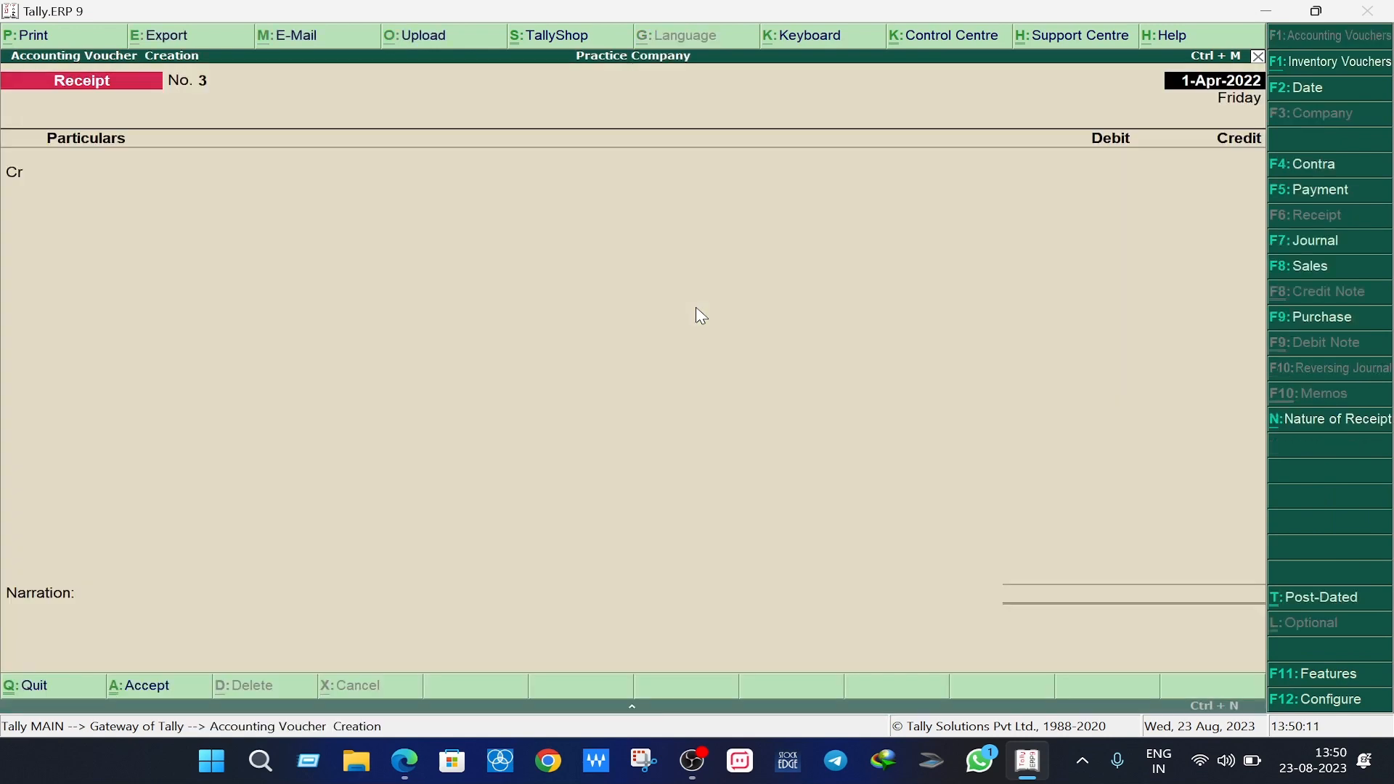
key(alt+Tab)
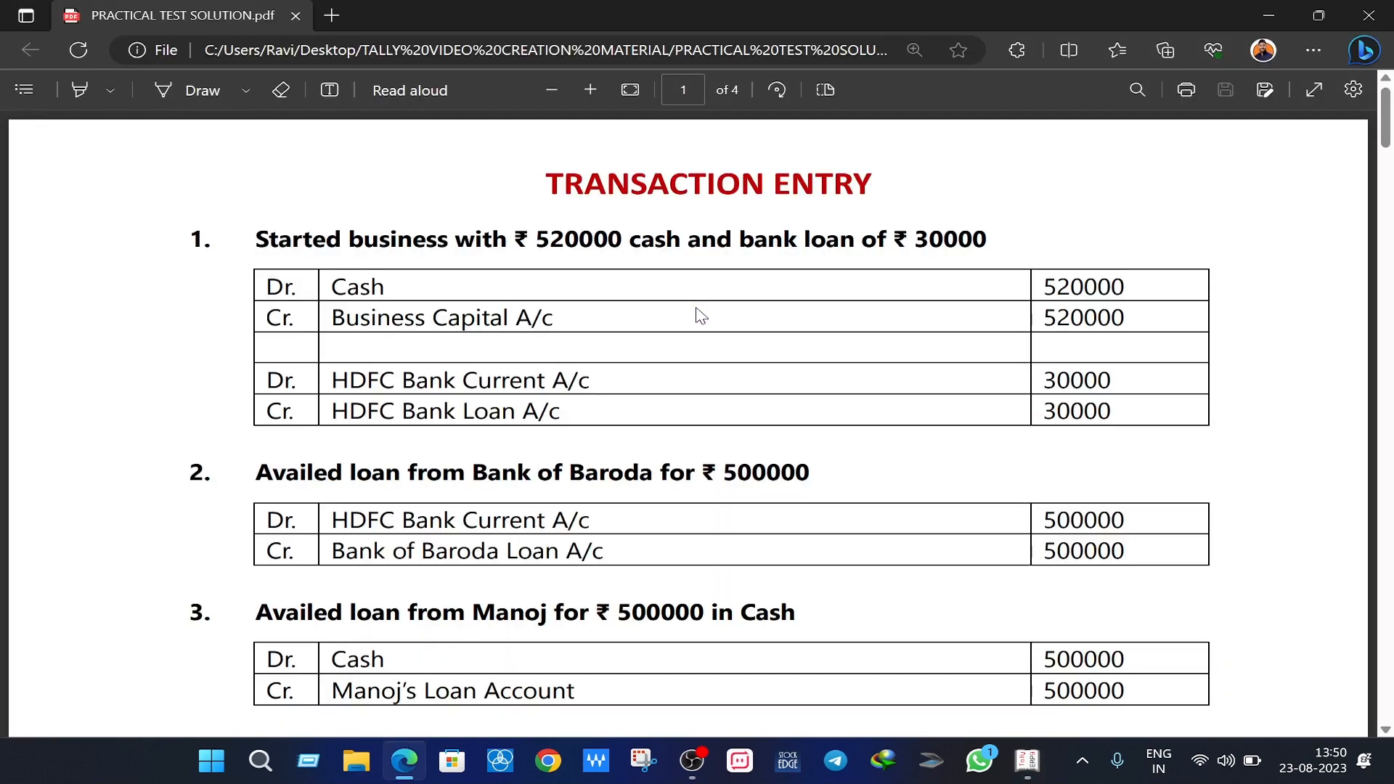
scroll(740, 330, down, 2)
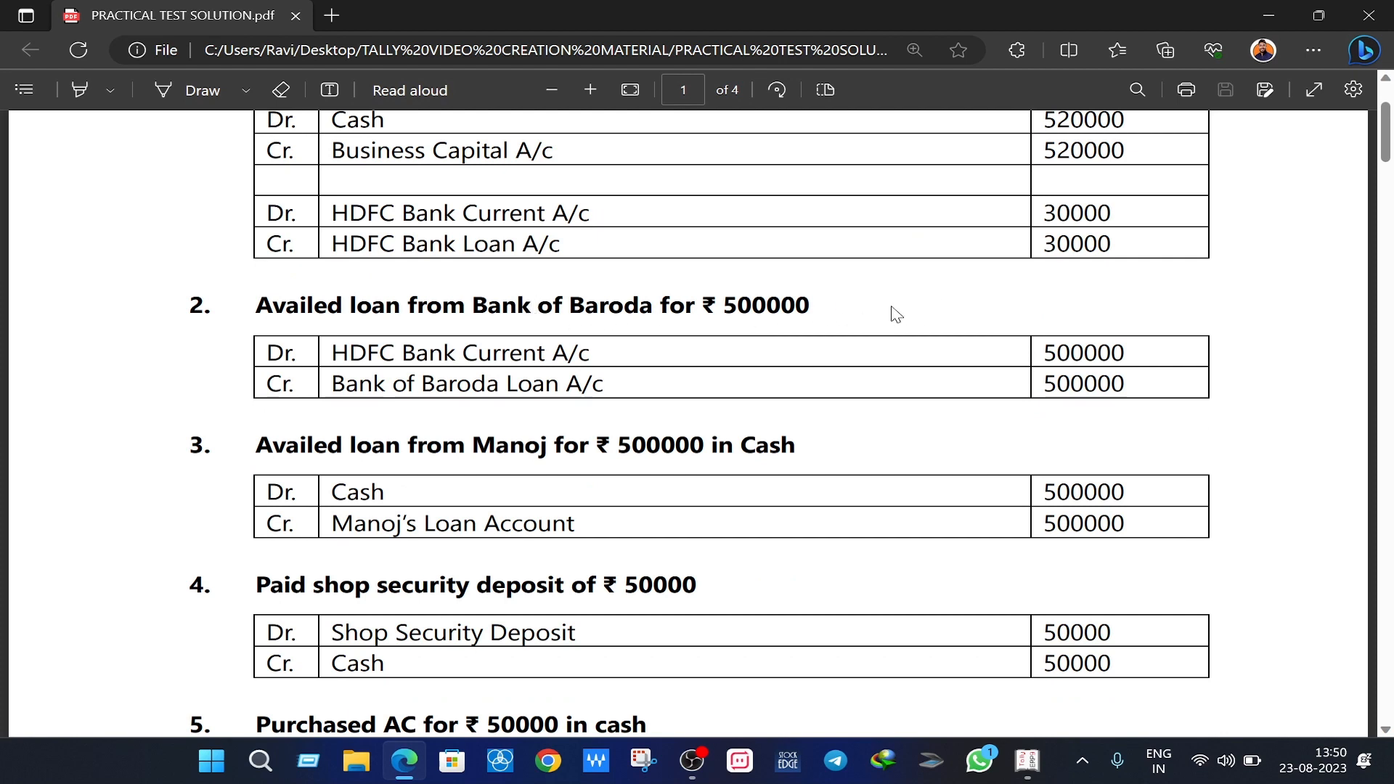
key(alt+Tab)
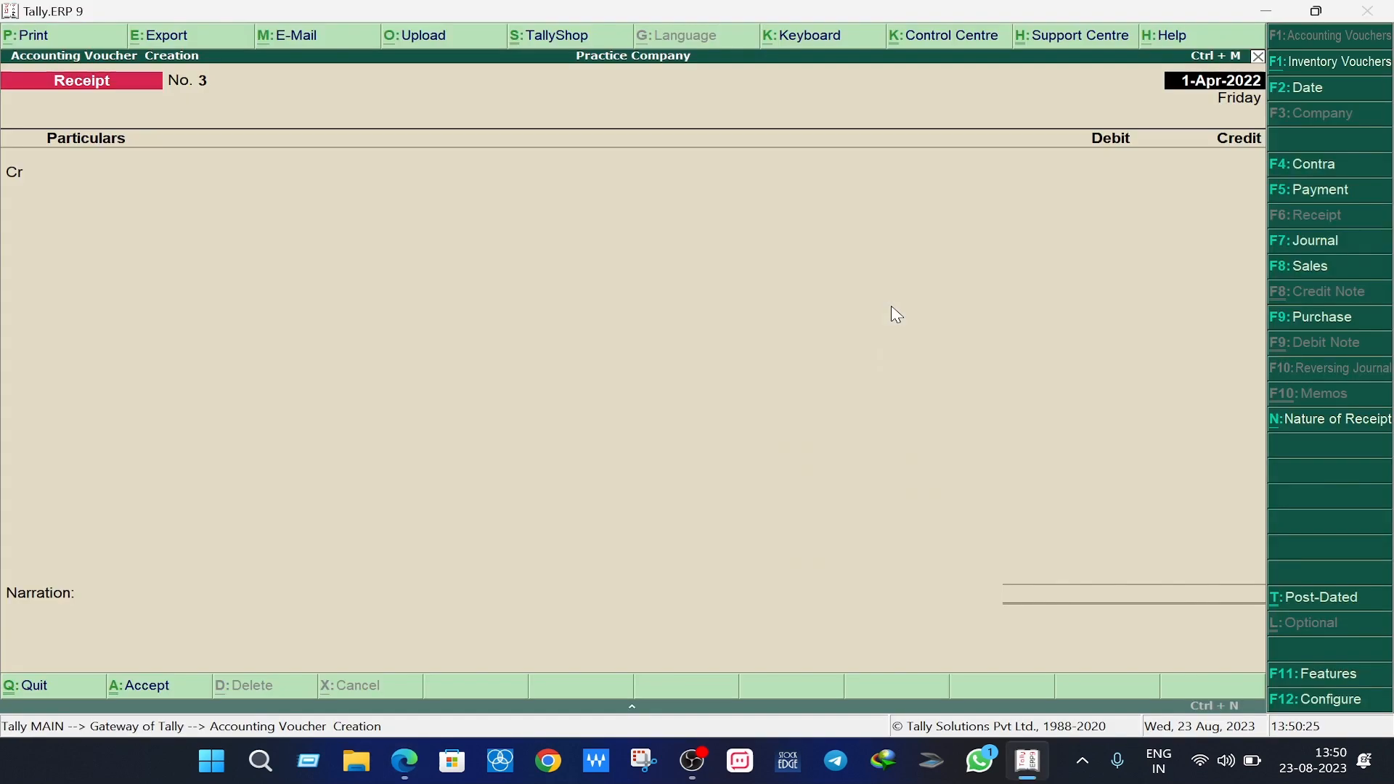
key(F2)
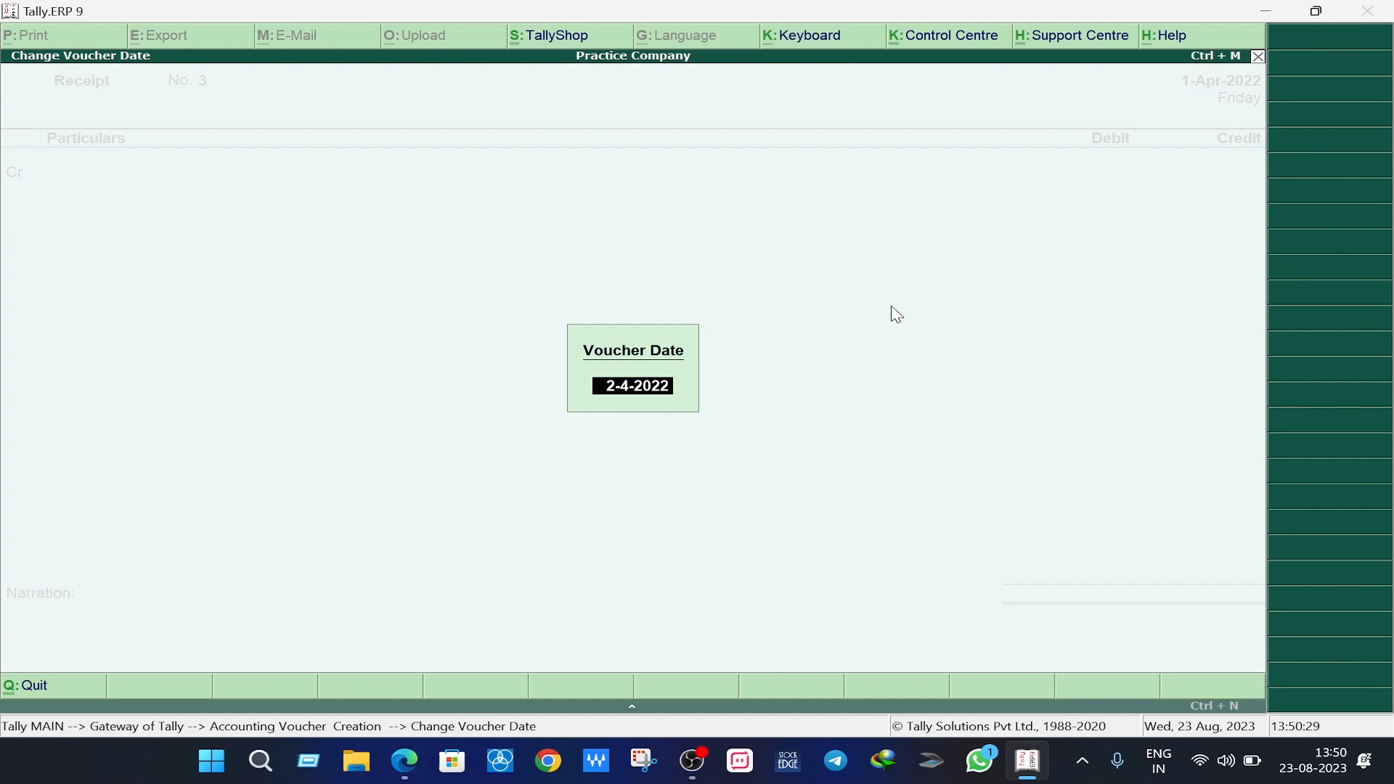
key(Return)
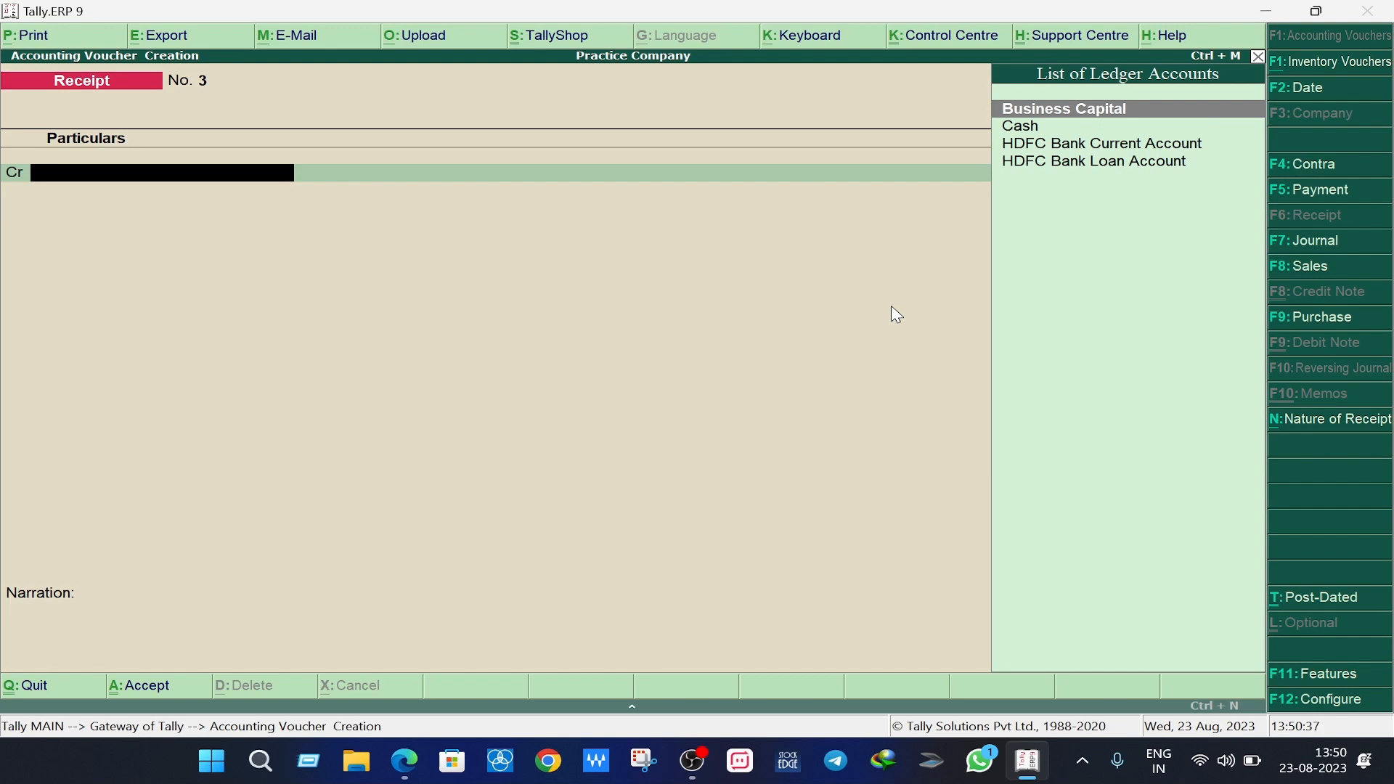
Create a ledger from the receipt's credit line named Bank of Baroda Loan Account under the Loans (Liability) group.
key(alt+c)
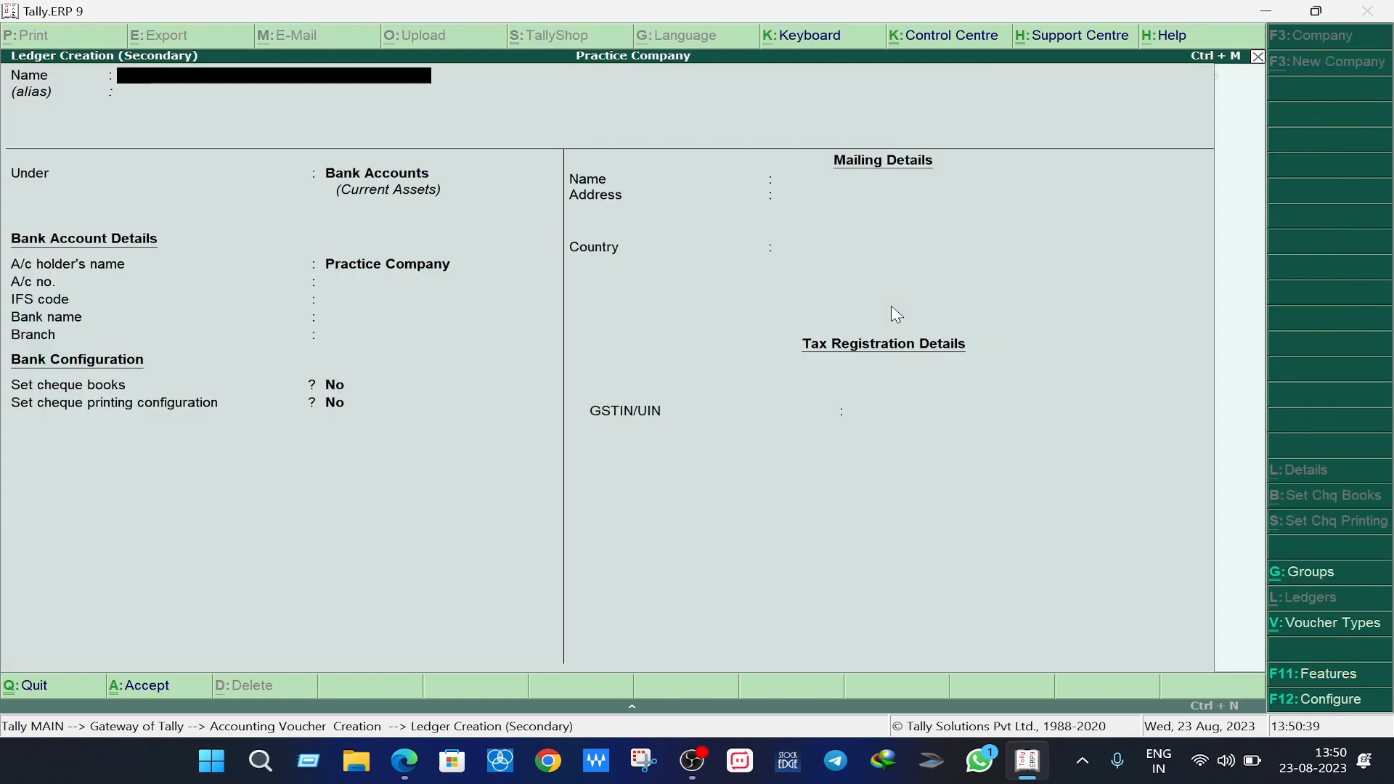
text(Bank of Bar)
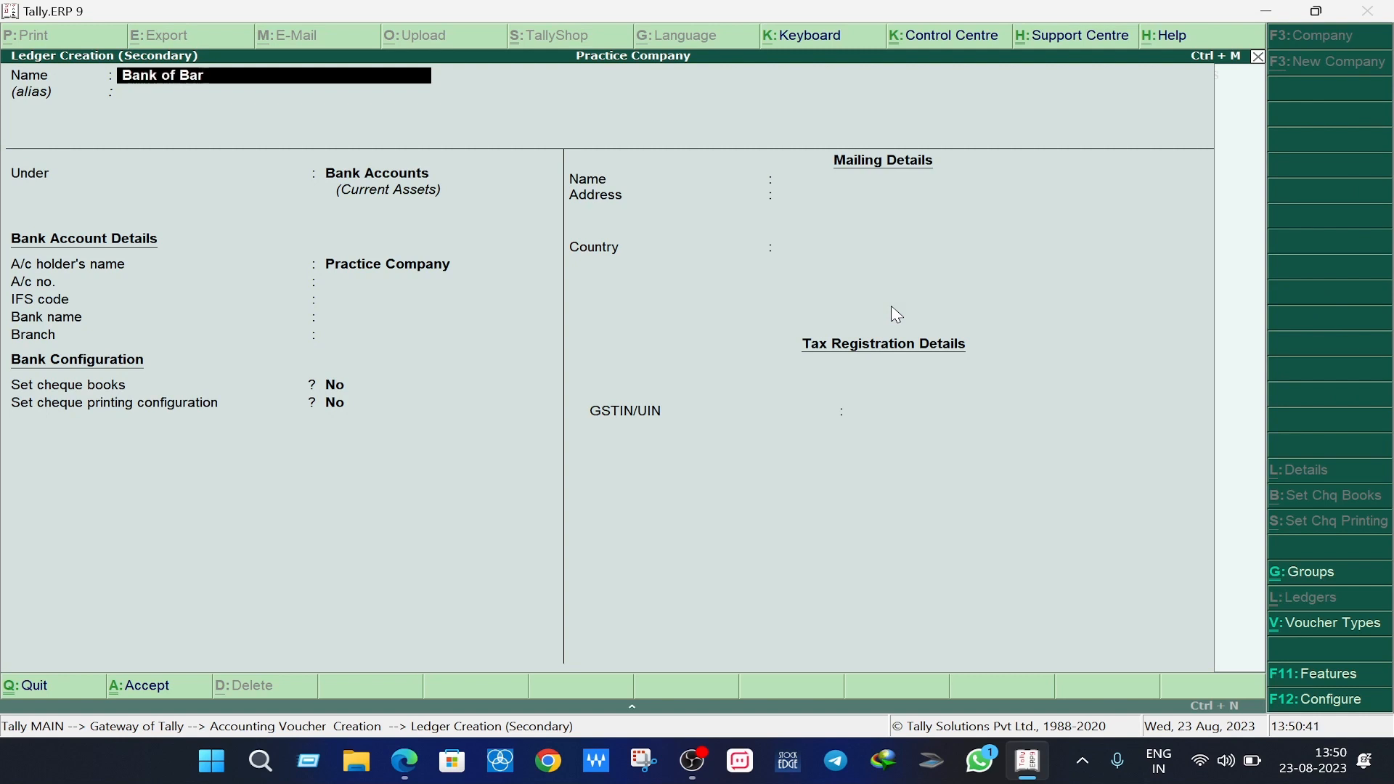
text(oda Loan Account)
key(Return)
key(Return)
text(la)
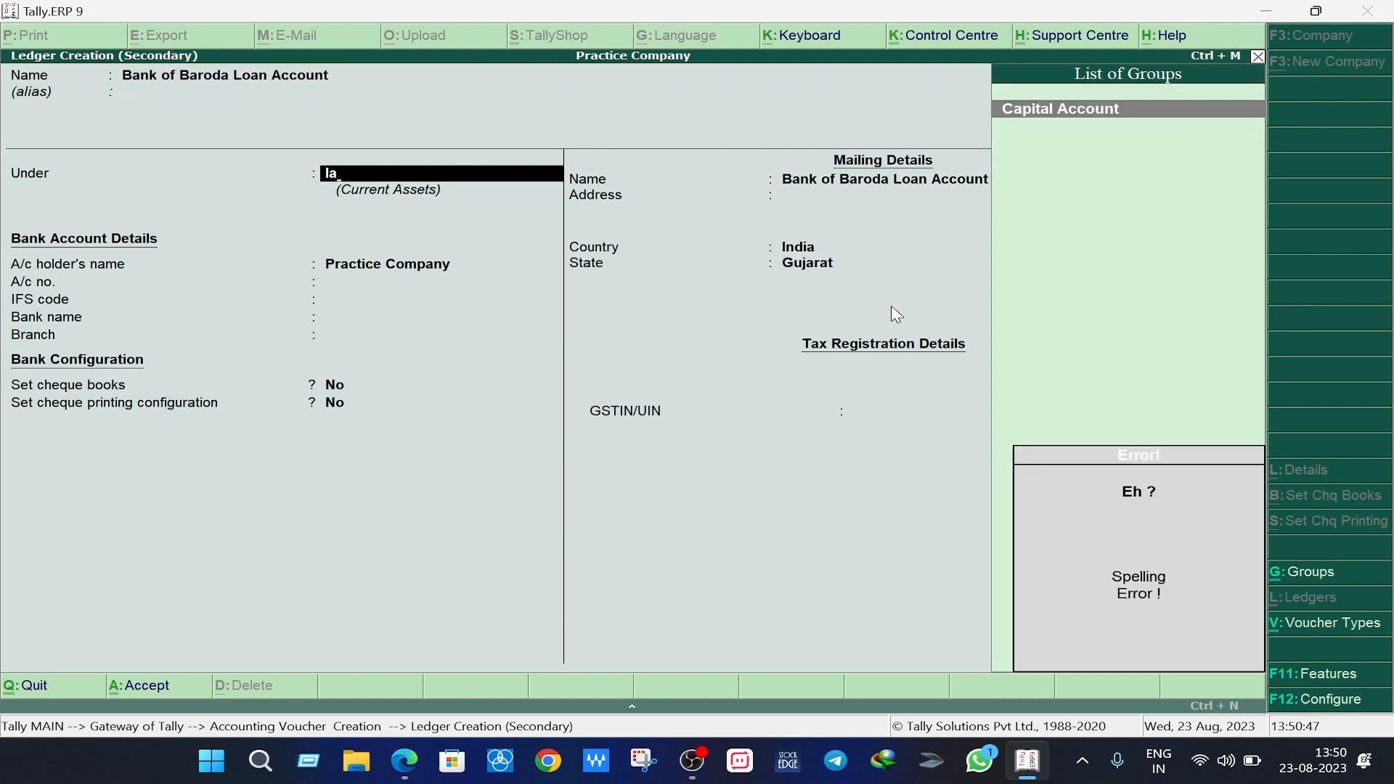
key(BackSpace)
text(oan)
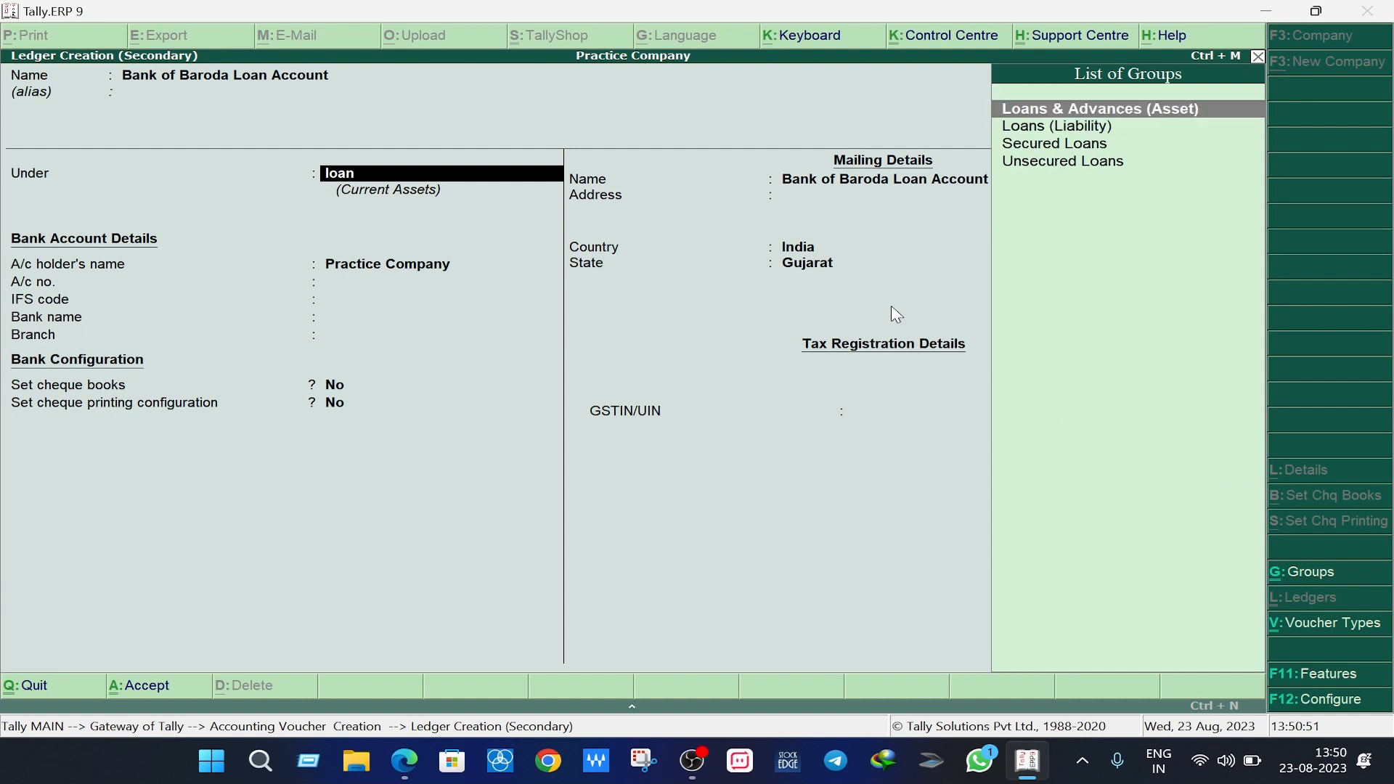
key(Down)
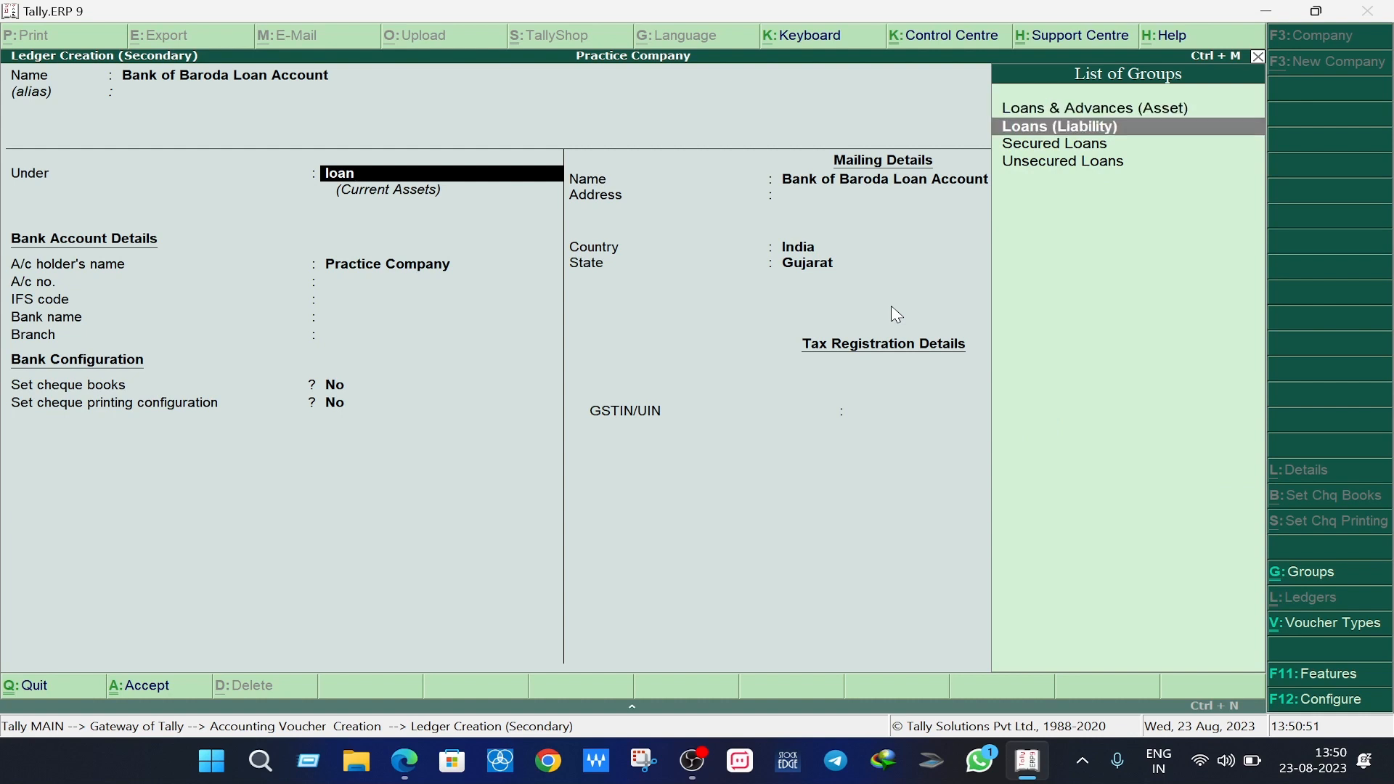
key(Return)
Leave the loan ledger's remaining mailing, bank and tax details blank or at their defaults and save it.
key(Return)
key(Return)
key(Return)
key(Return)
key(Return)
key(Return)
key(Return)
key(Return)
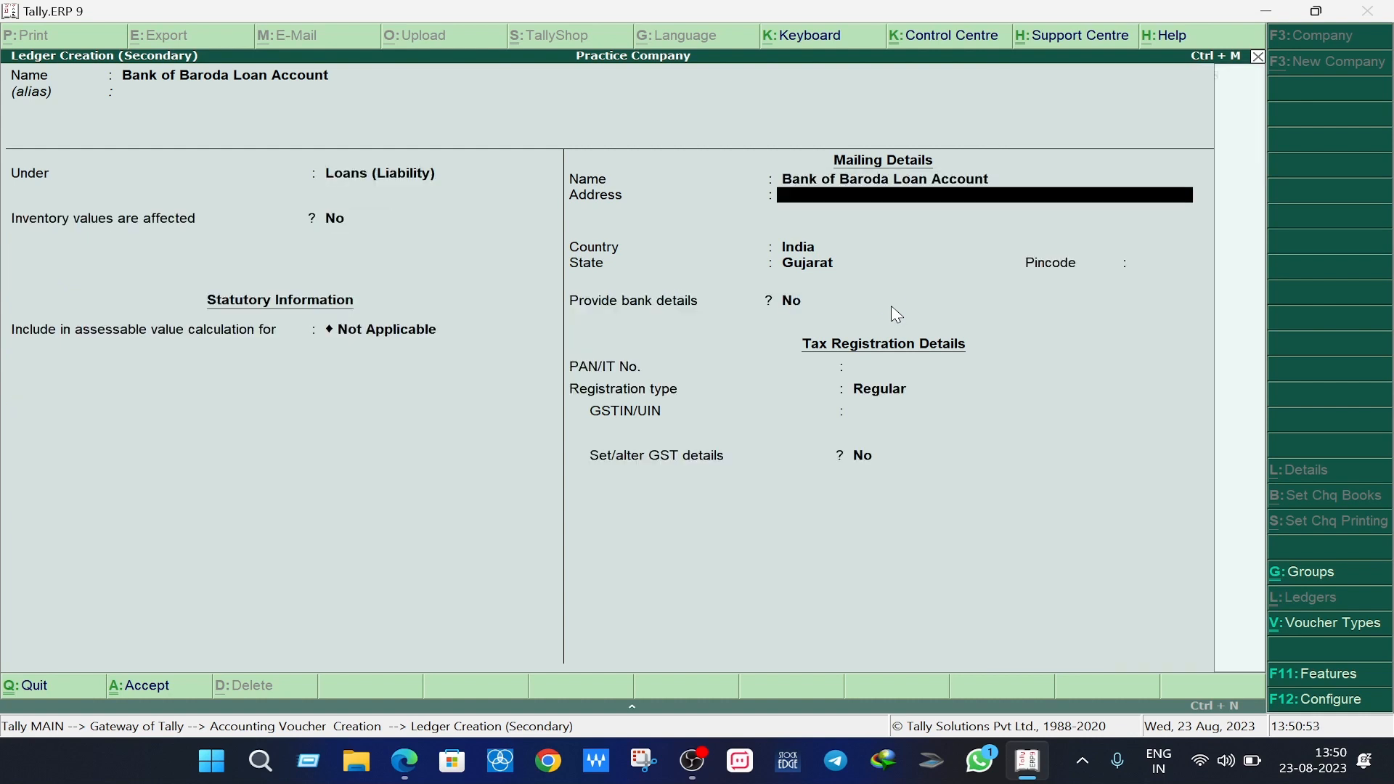
key(Return)
key(Return)
key(Return)
key(Return)
key(Return)
key(Return)
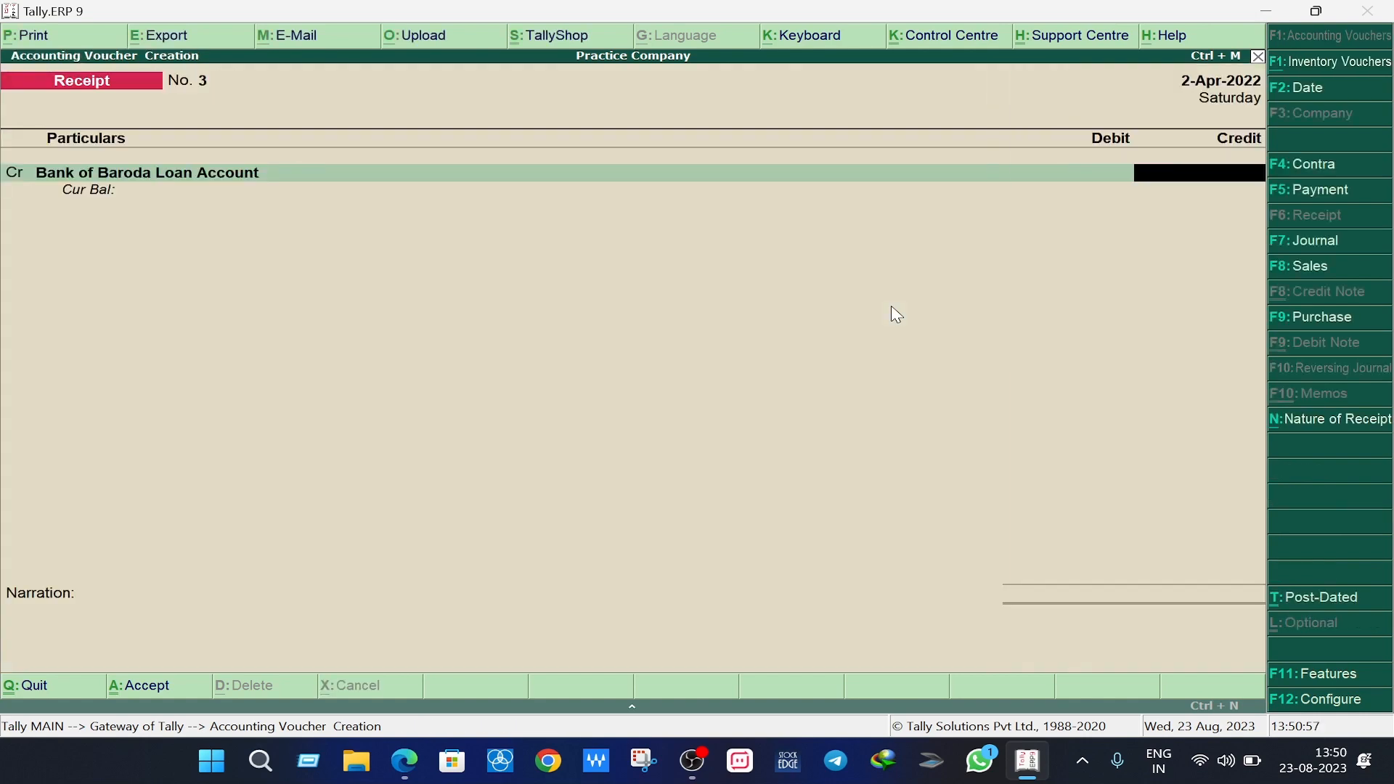
Check the Bank of Baroda loan amount in the solution PDF and credit the loan account with 500000 in Tally.ERP 9.
key(alt+Tab)
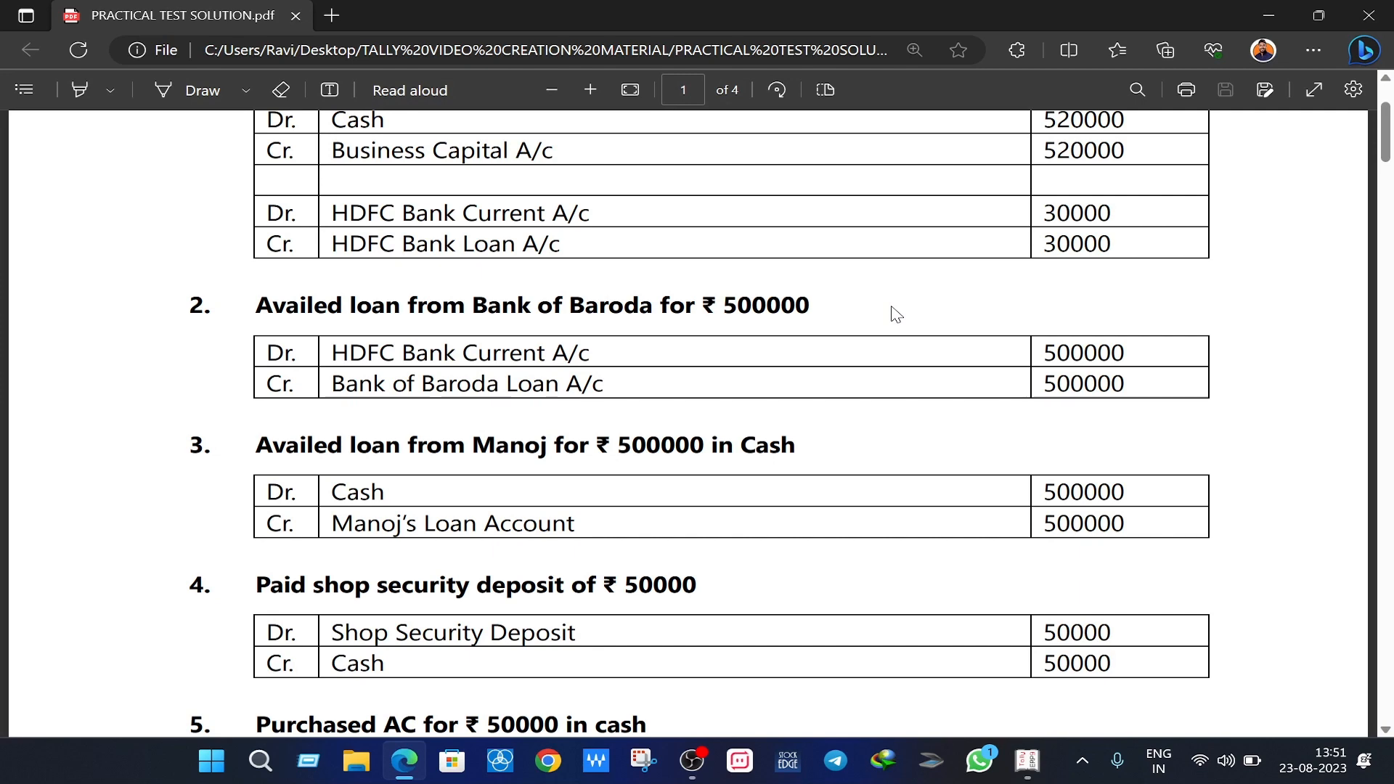
key(alt+Tab)
text(500000)
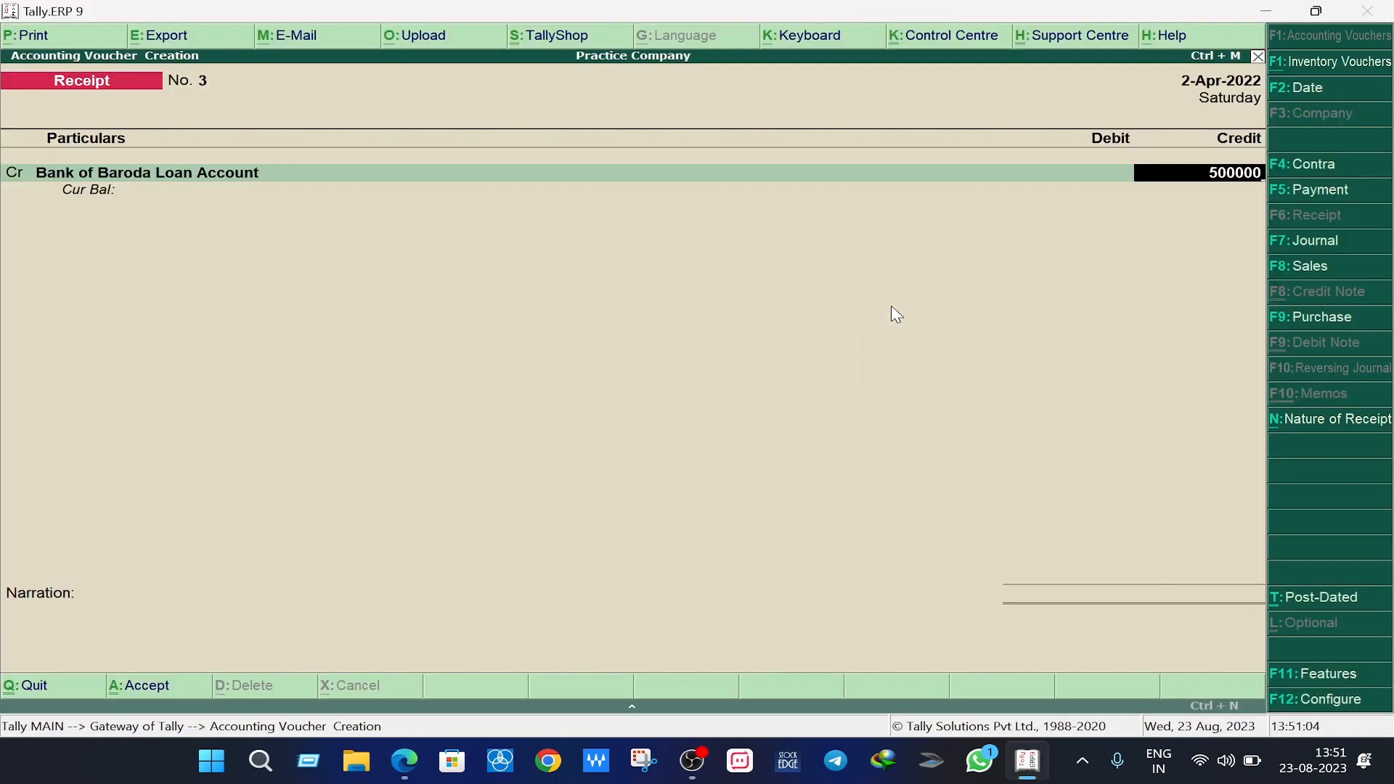
key(Return)
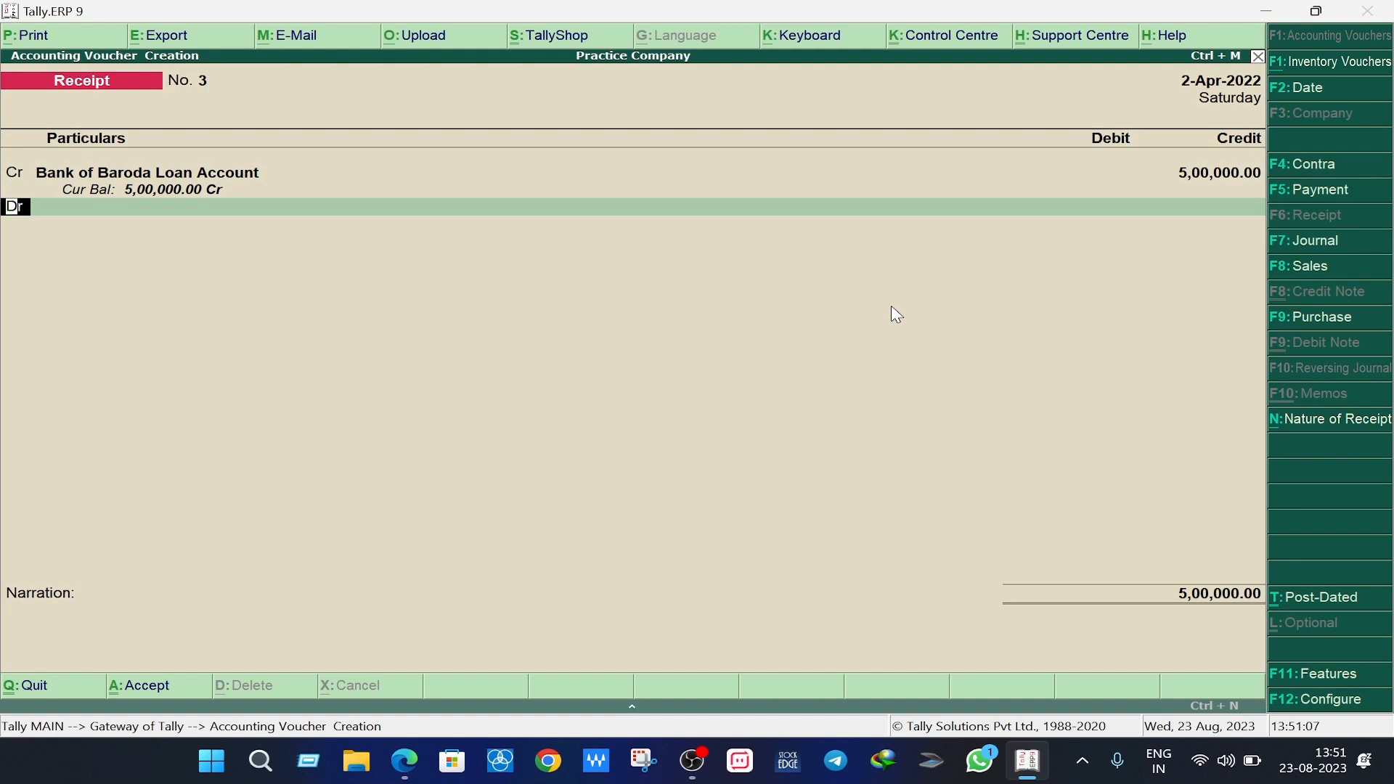
Debit HDFC Bank Current Account with 500000 on the receipt's second line.
key(Return)
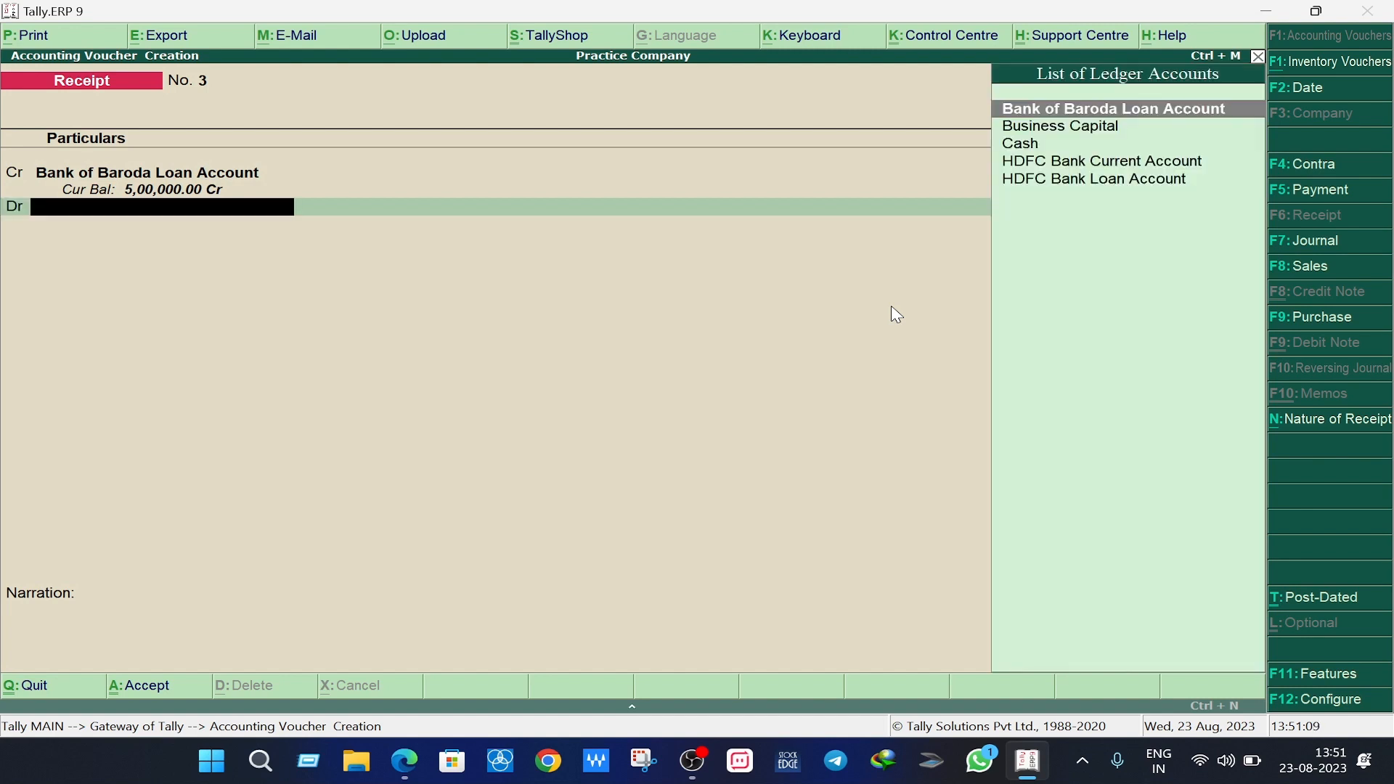
key(Down)
key(Down)
key(Down)
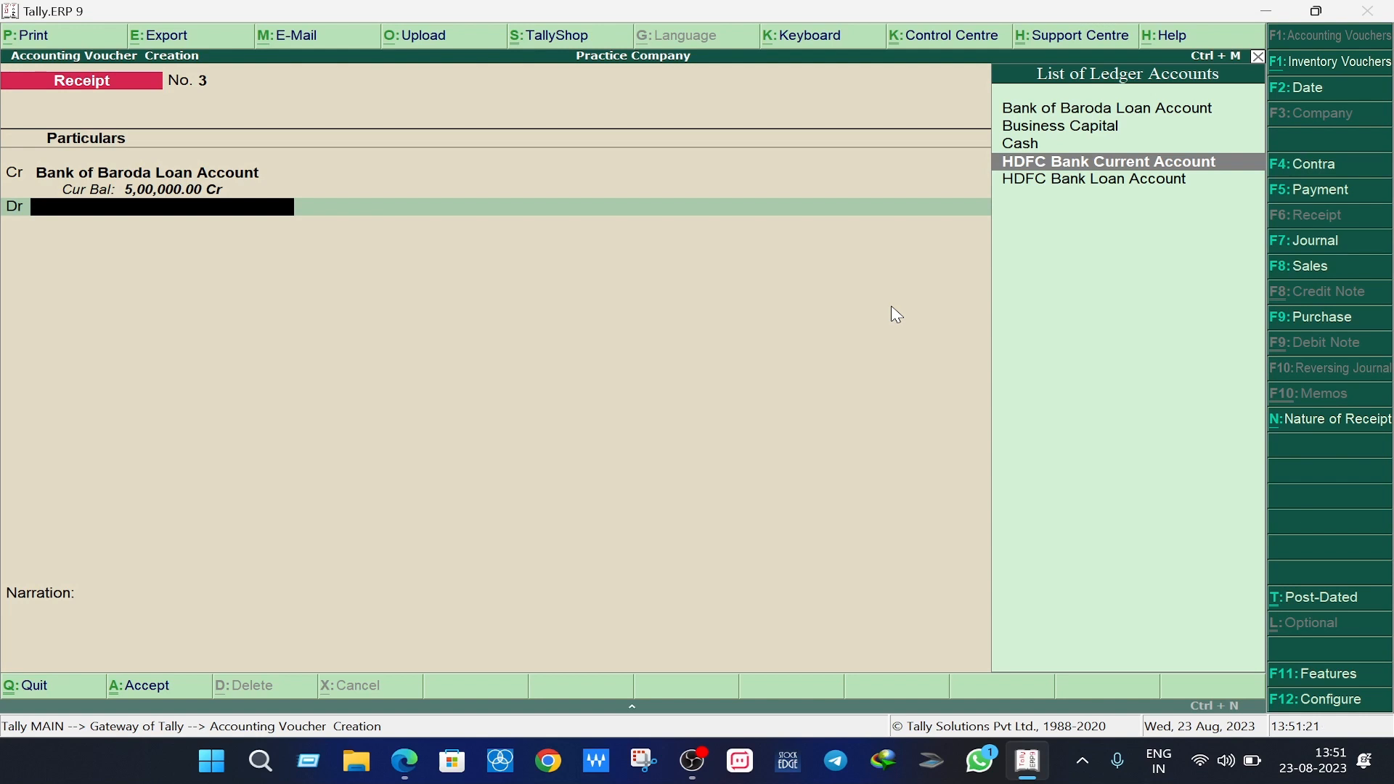
key(Return)
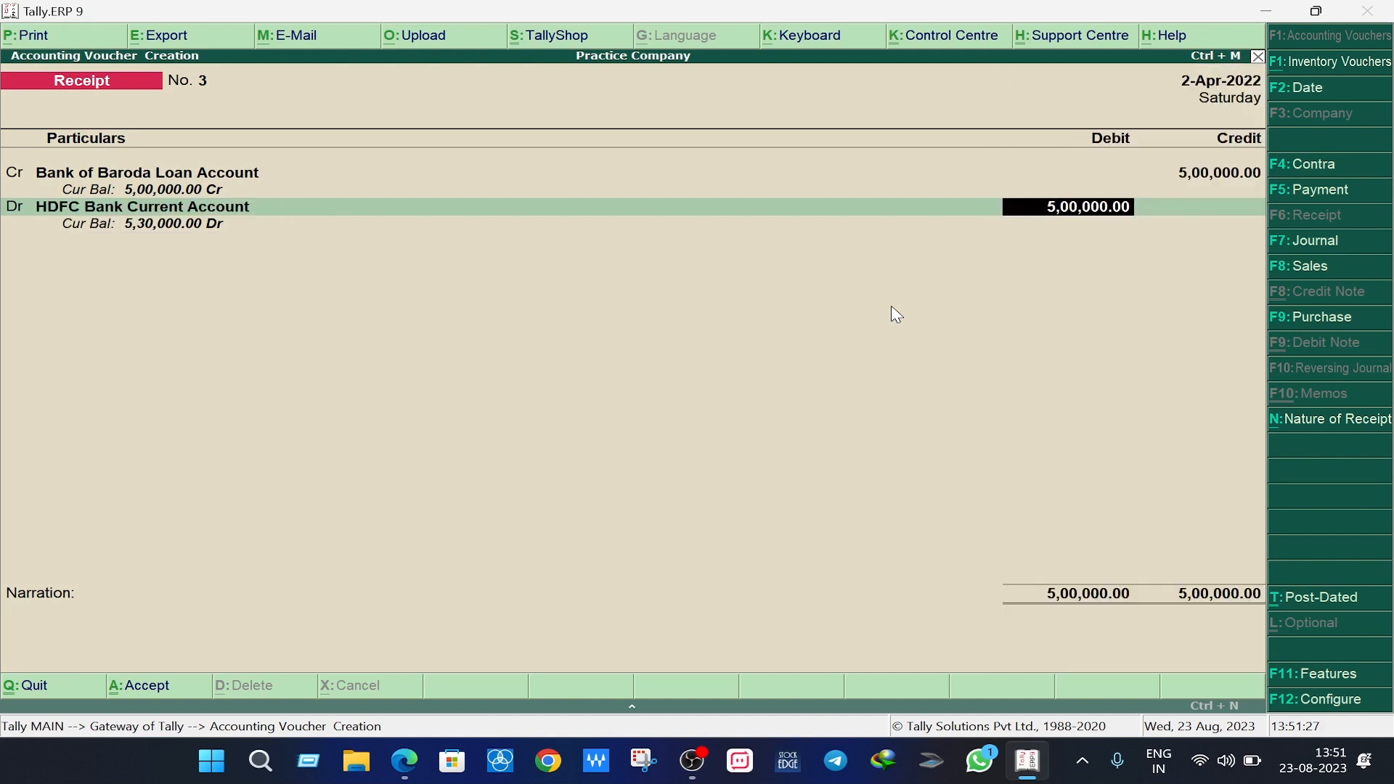
key(Return)
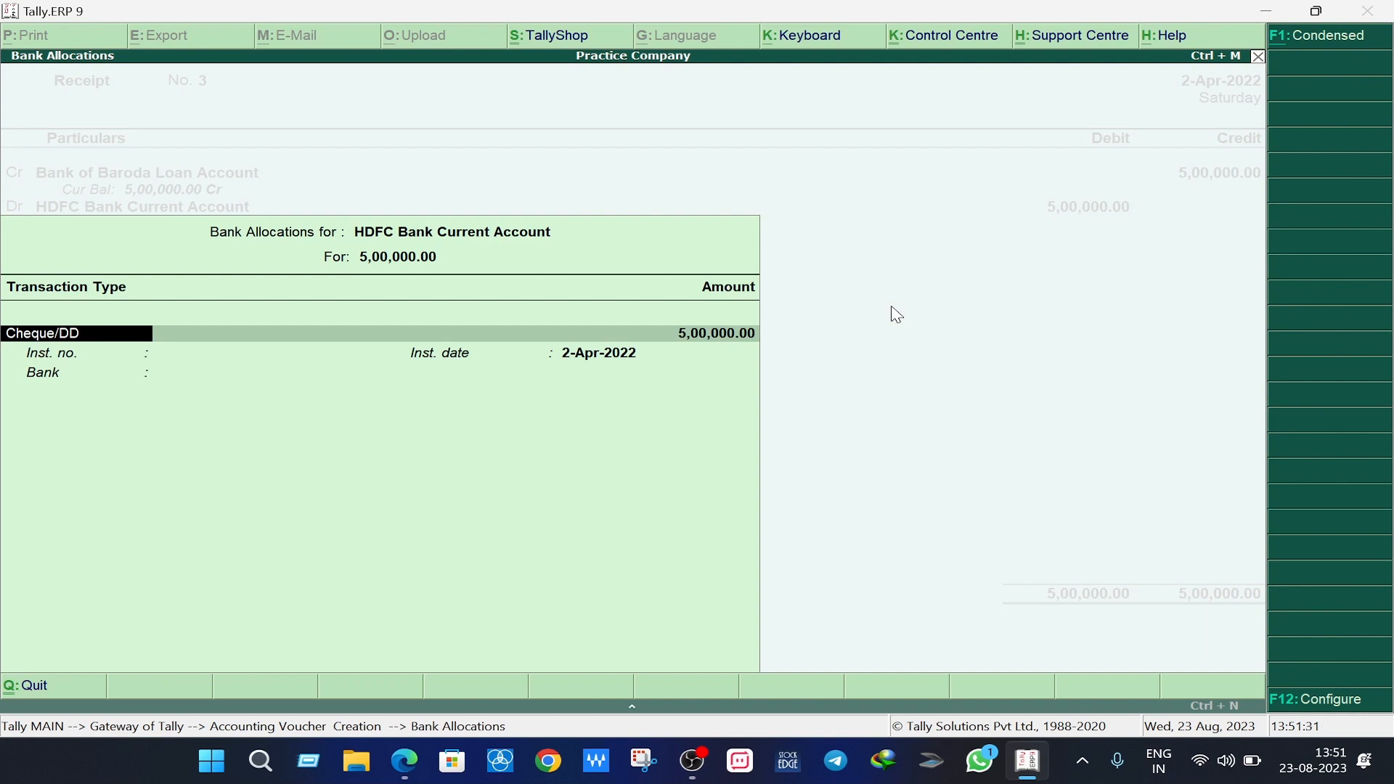
Accept the Cheque/DD bank allocation dated 2-Apr-2022 with instrument number and bank blank, and save the receipt without a narration.
key(Return)
key(Return)
key(Return)
key(Return)
key(Return)
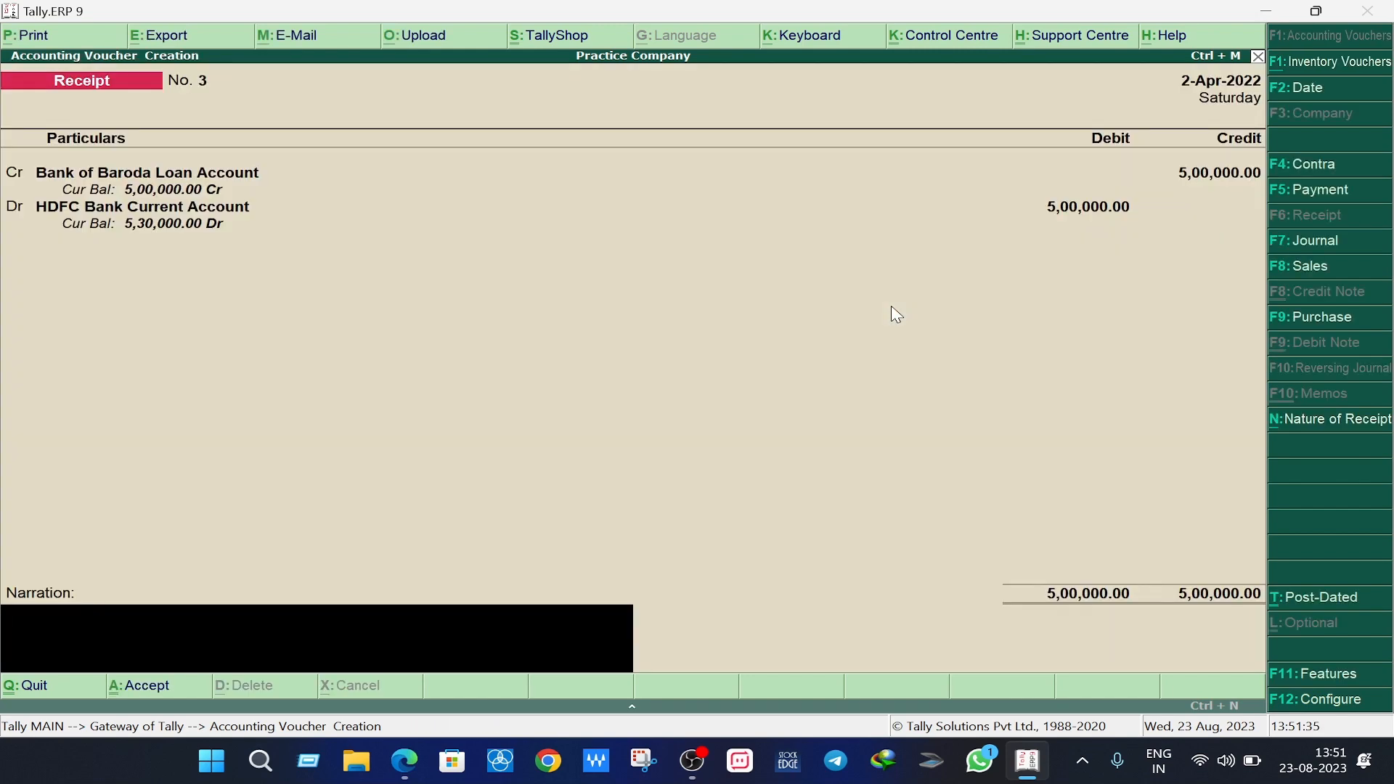
key(Return)
key(Return)
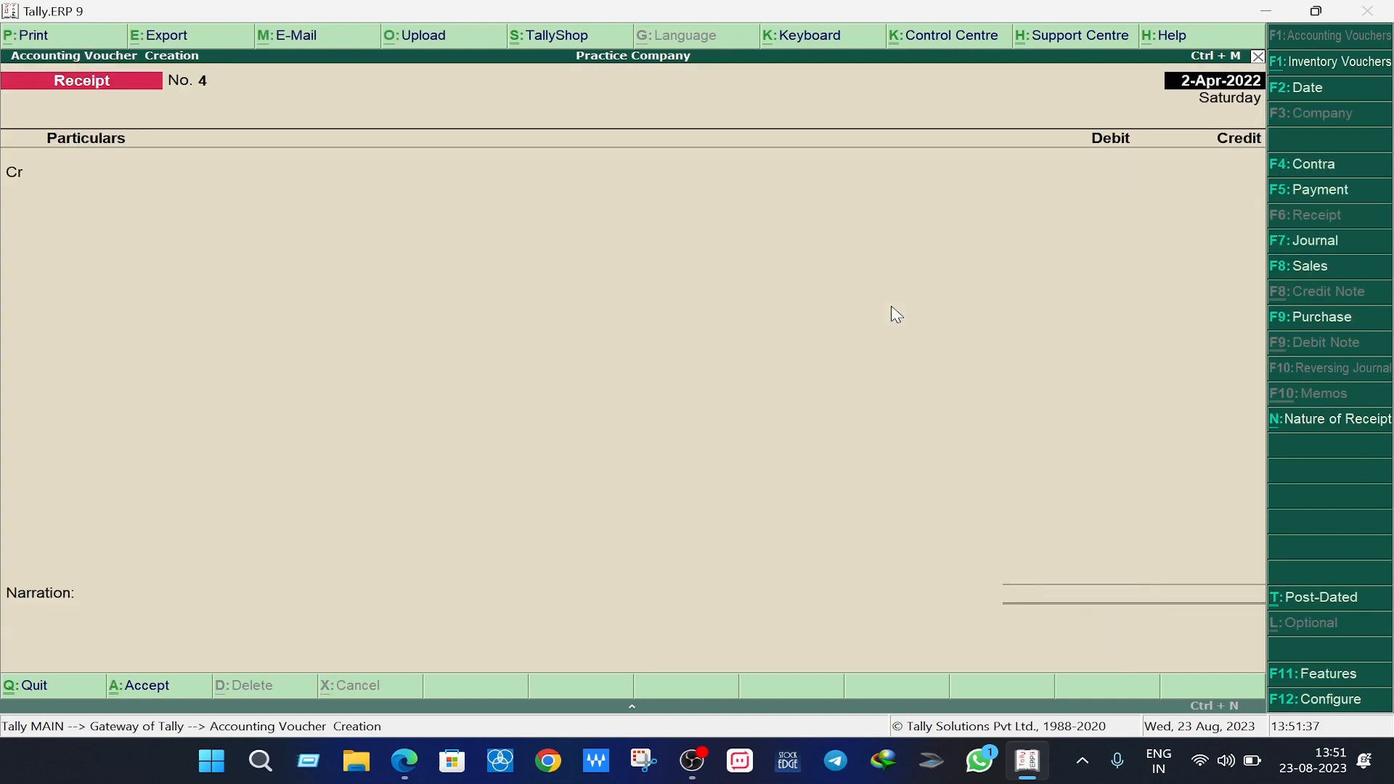
Review transaction 3, the 500000 cash loan, in the solution PDF and date the new receipt voucher 3-Apr-2022 in Tally.ERP 9.
key(alt+Tab)
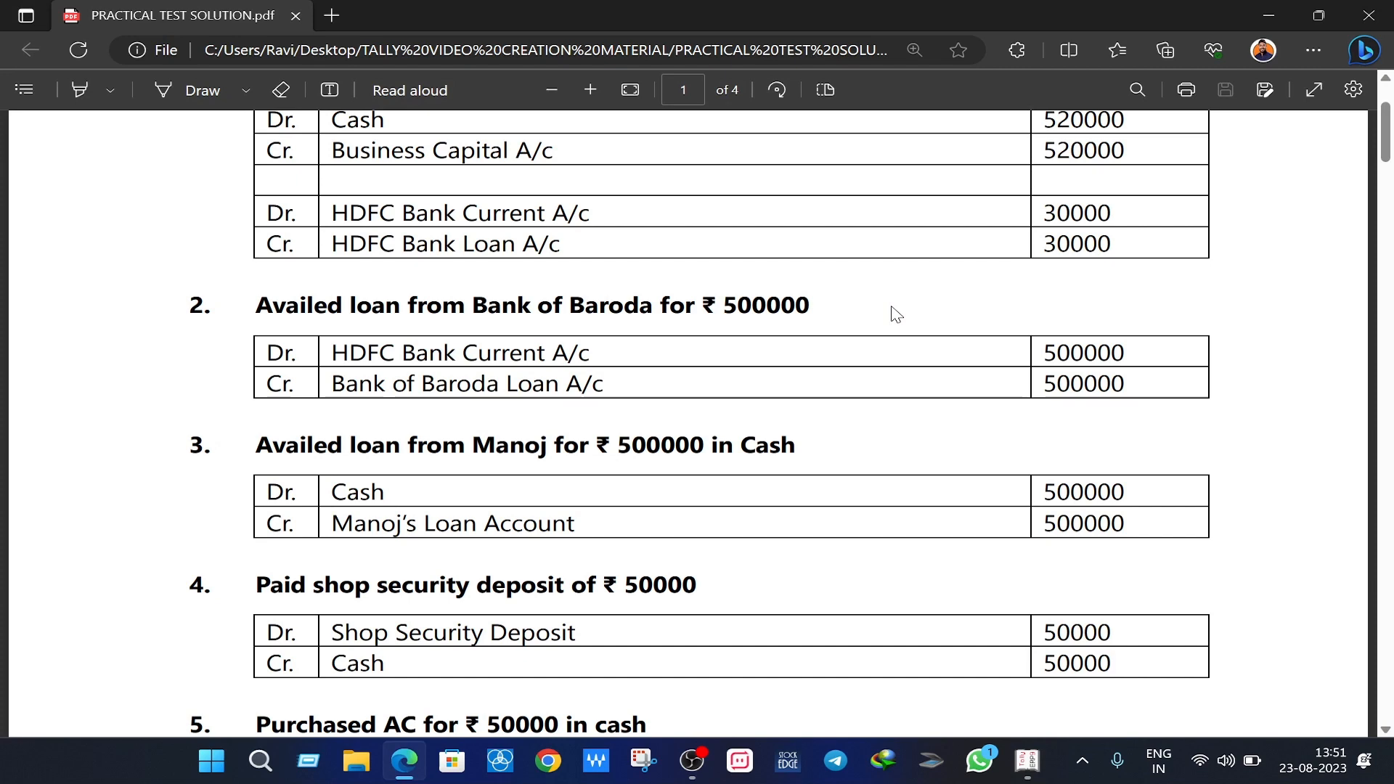
scroll(781, 351, down, 2)
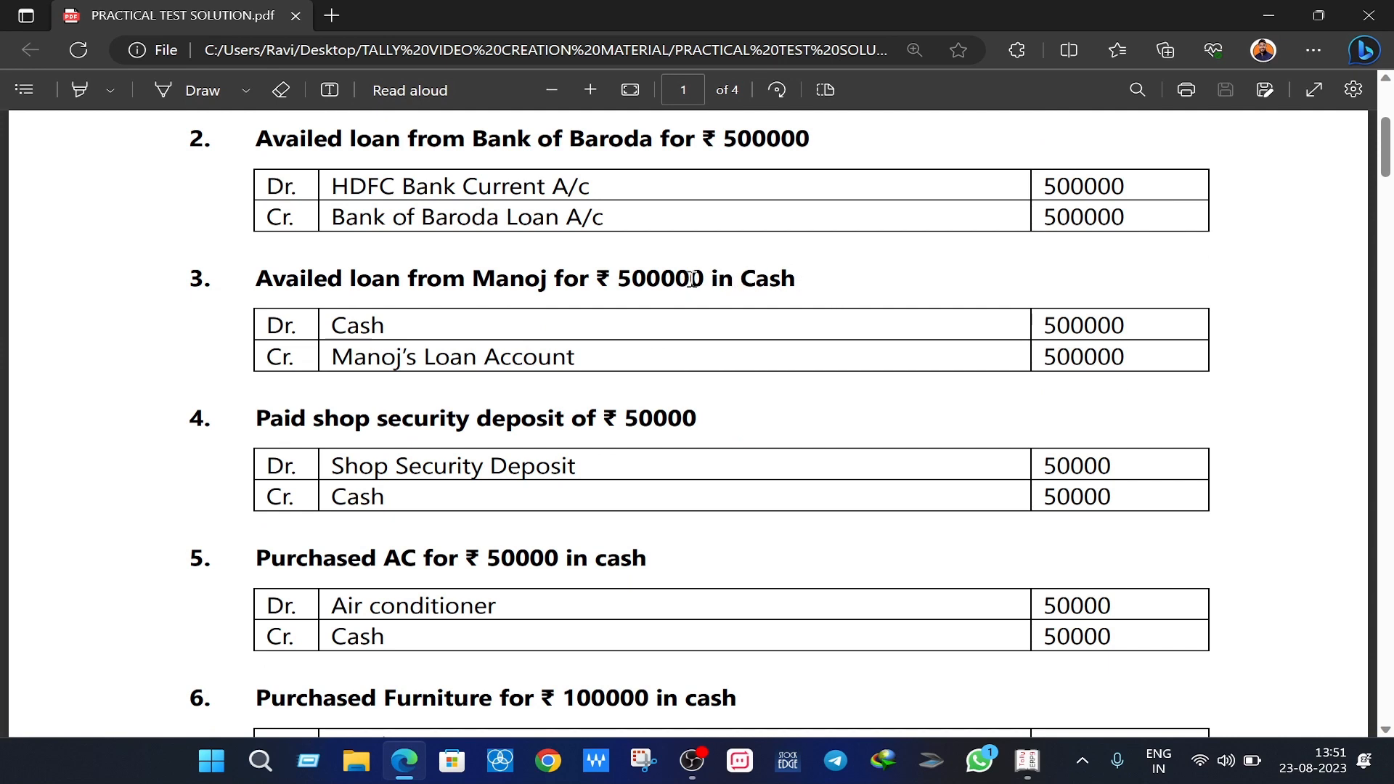
drag(612, 281, 806, 281)
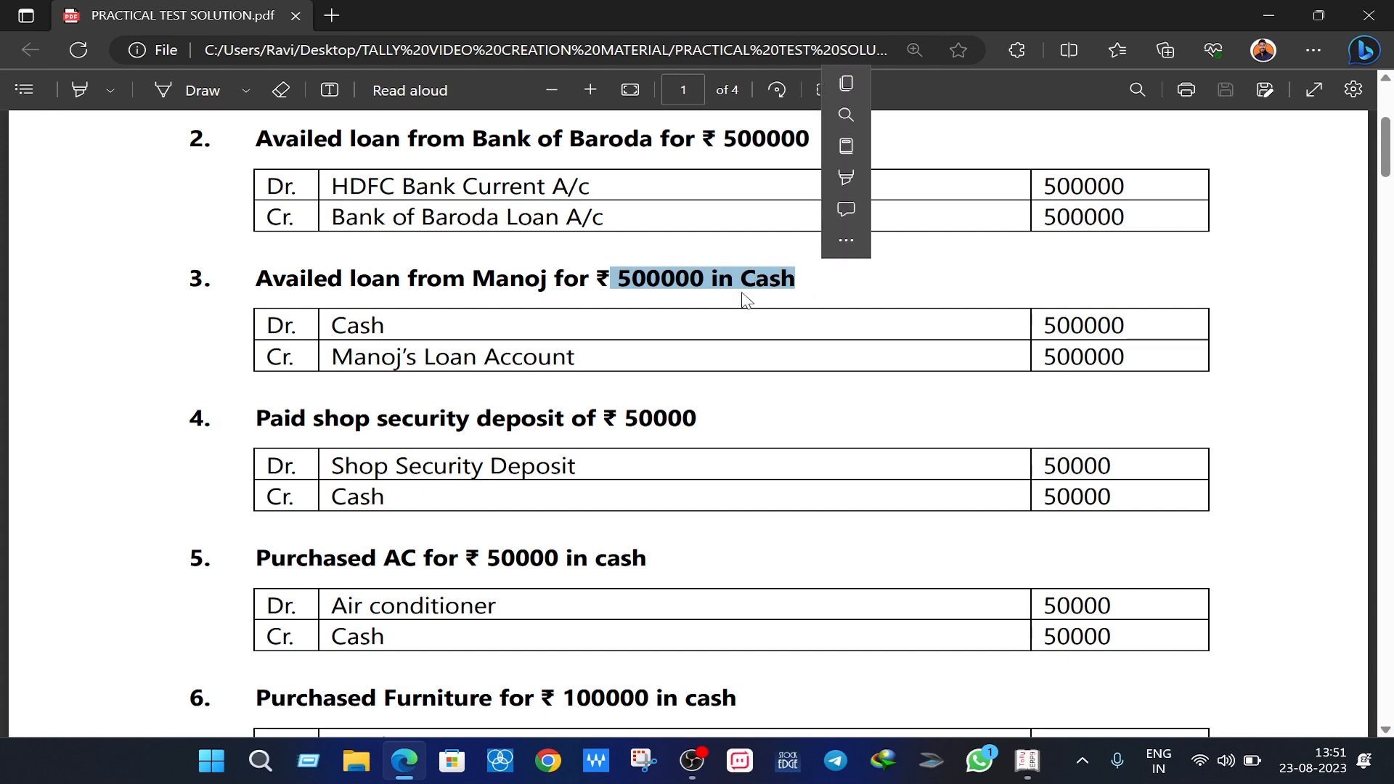
click(664, 301)
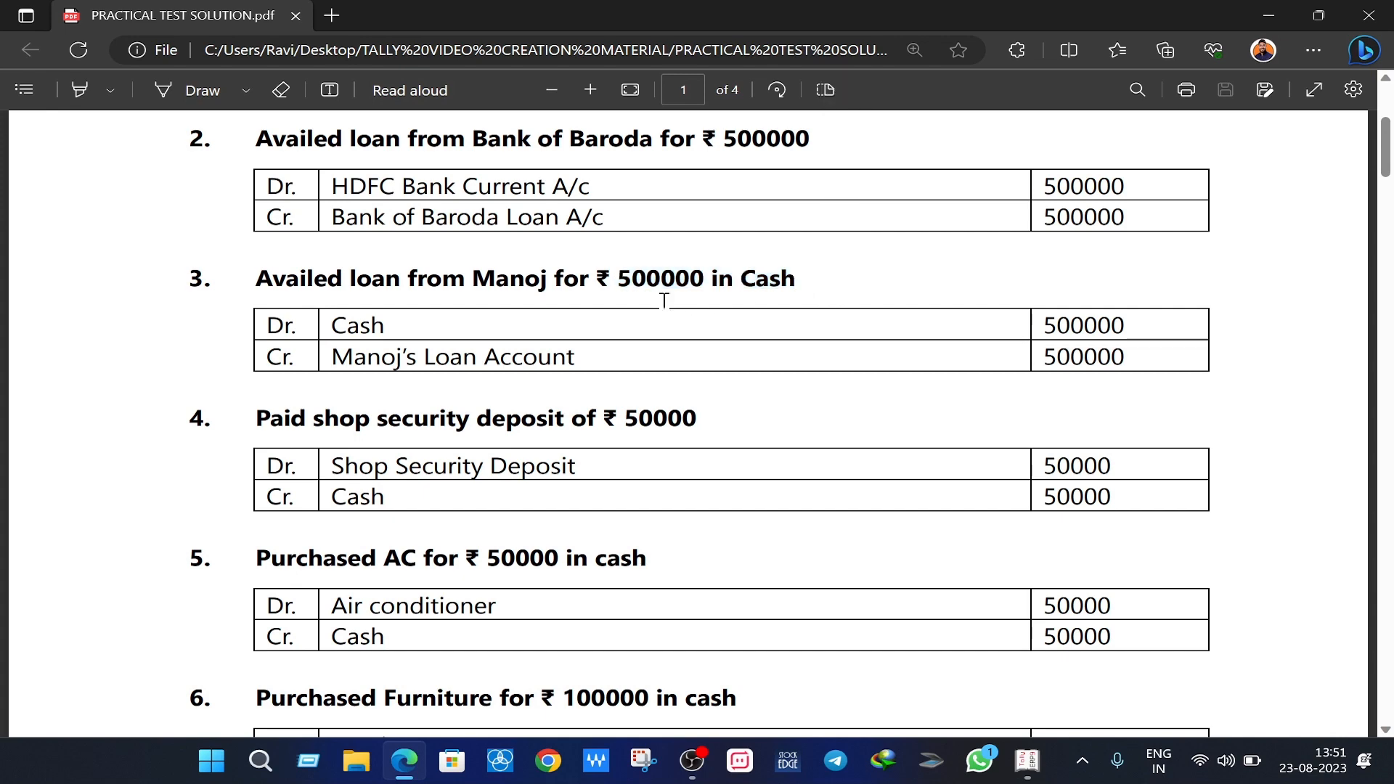
key(alt+Tab)
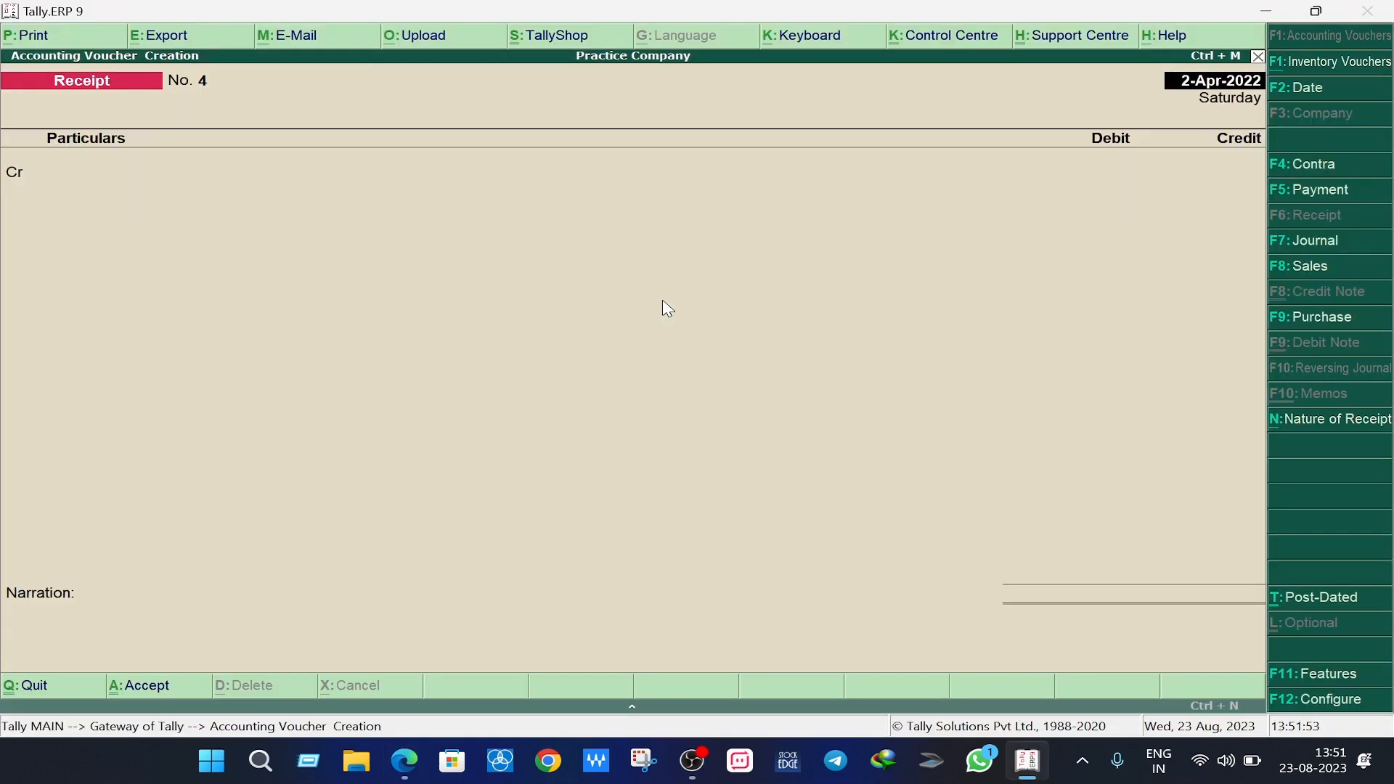
key(F2)
key(Return)
key(alt+Tab)
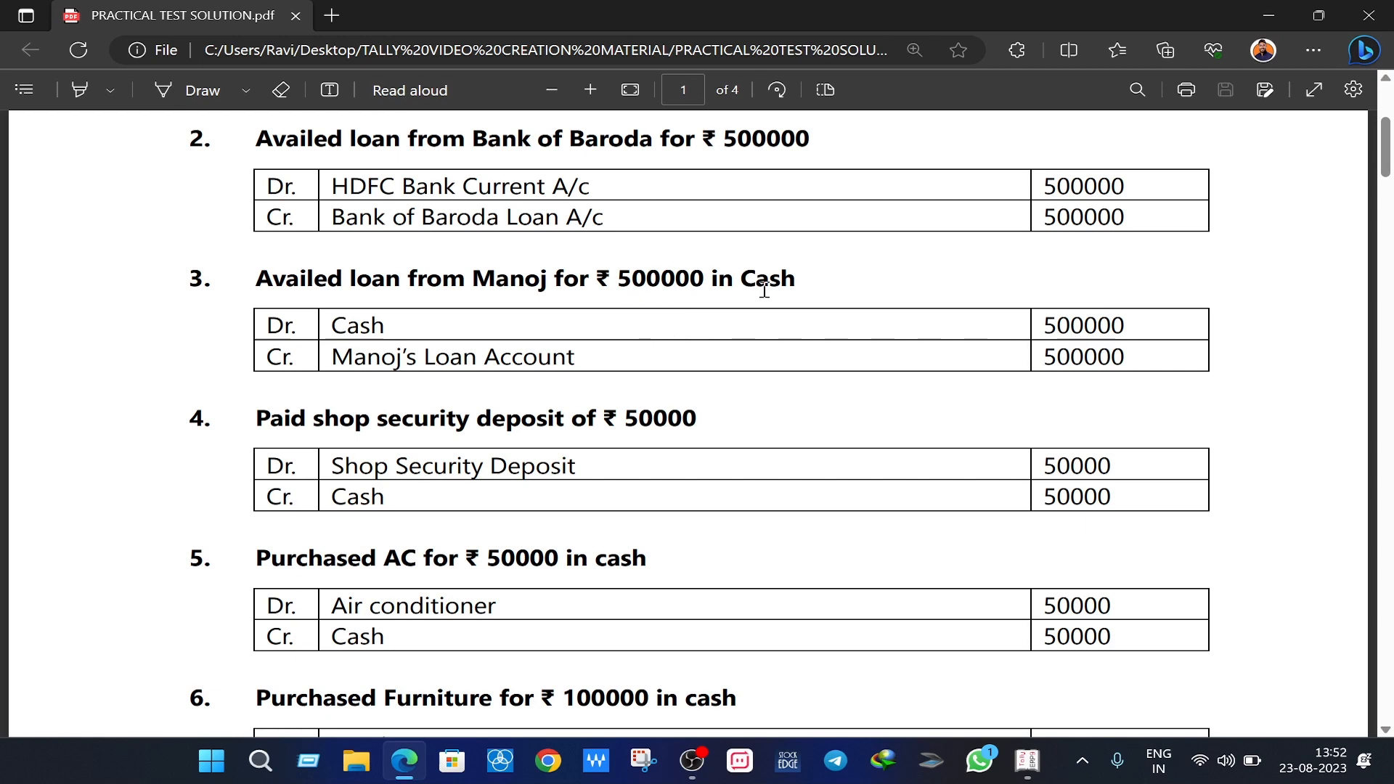
key(alt+Tab)
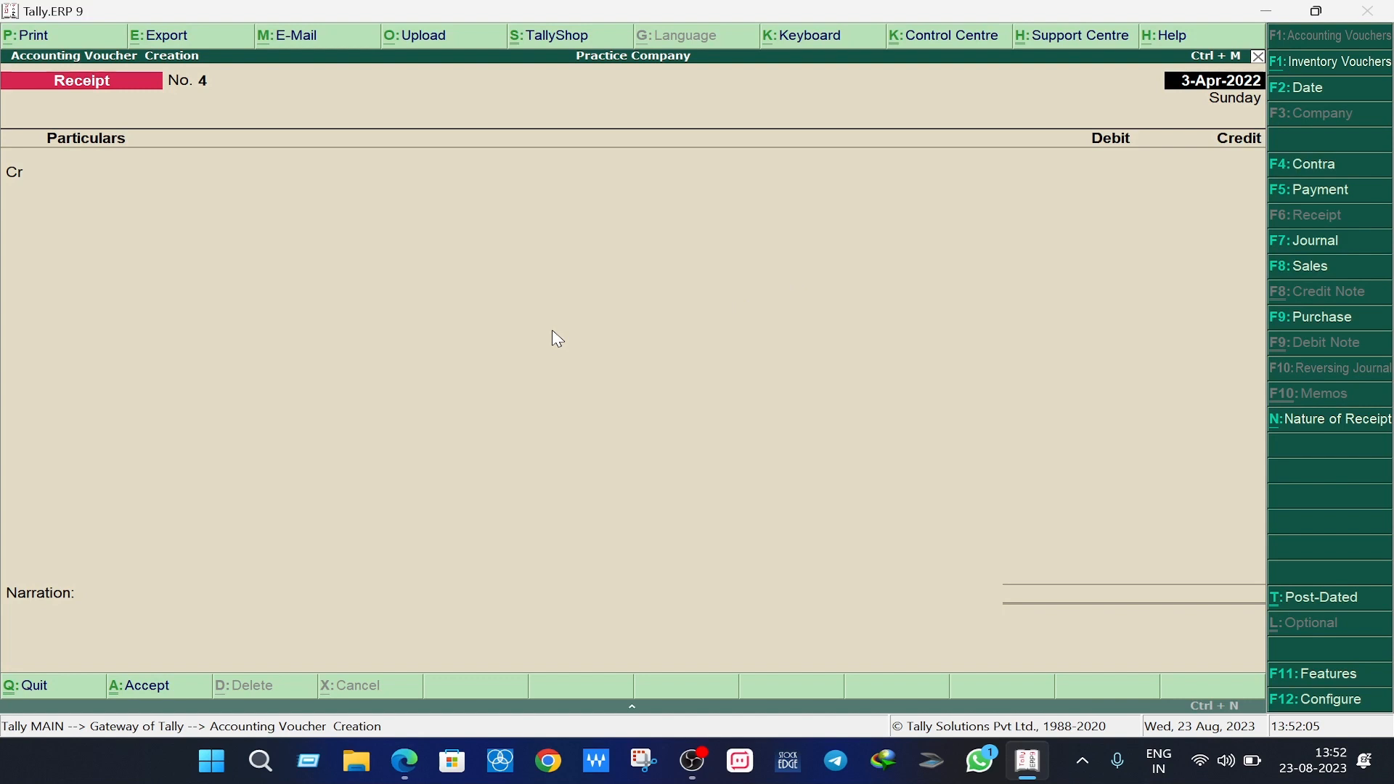
Create a new ledger from the receipt's credit line and name it "Loan From" followed by the lender's name.
key(Return)
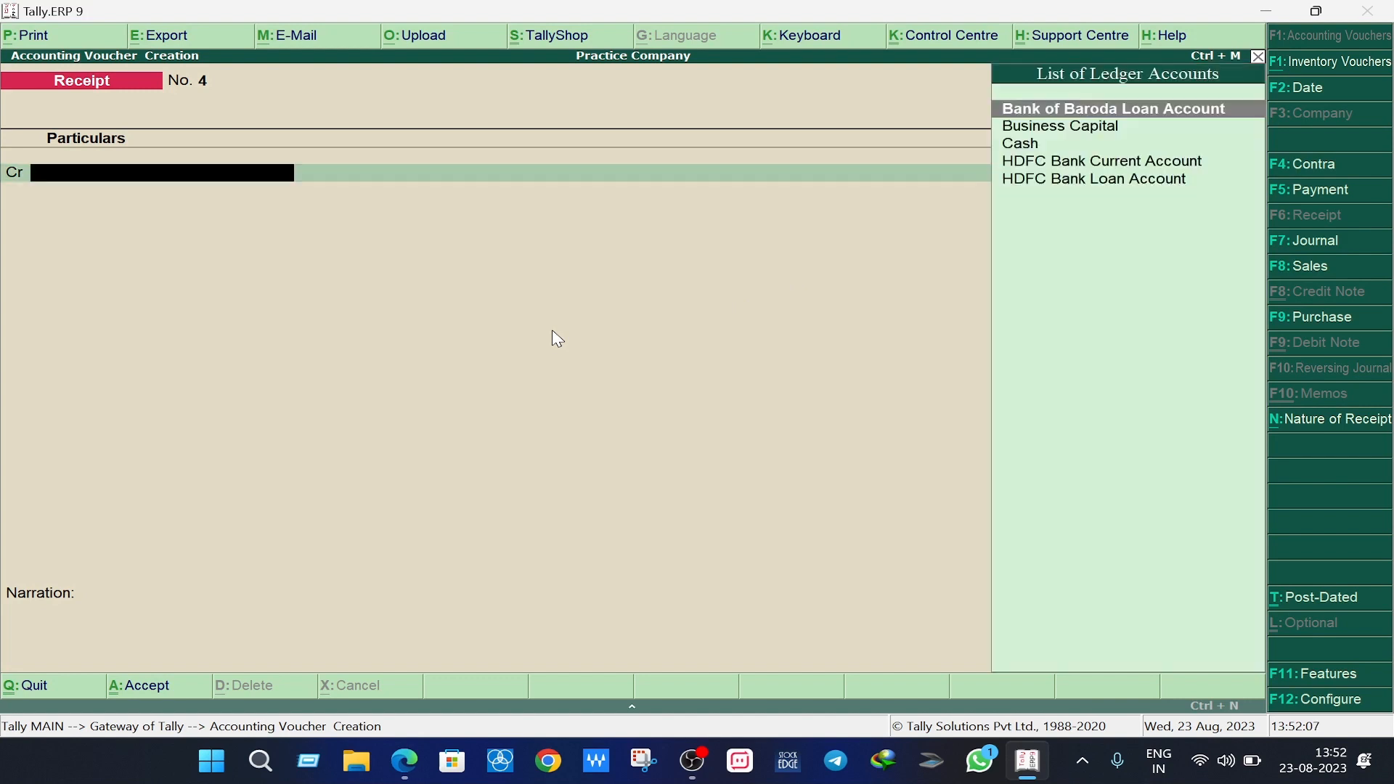
key(alt+c)
text(Manoj)
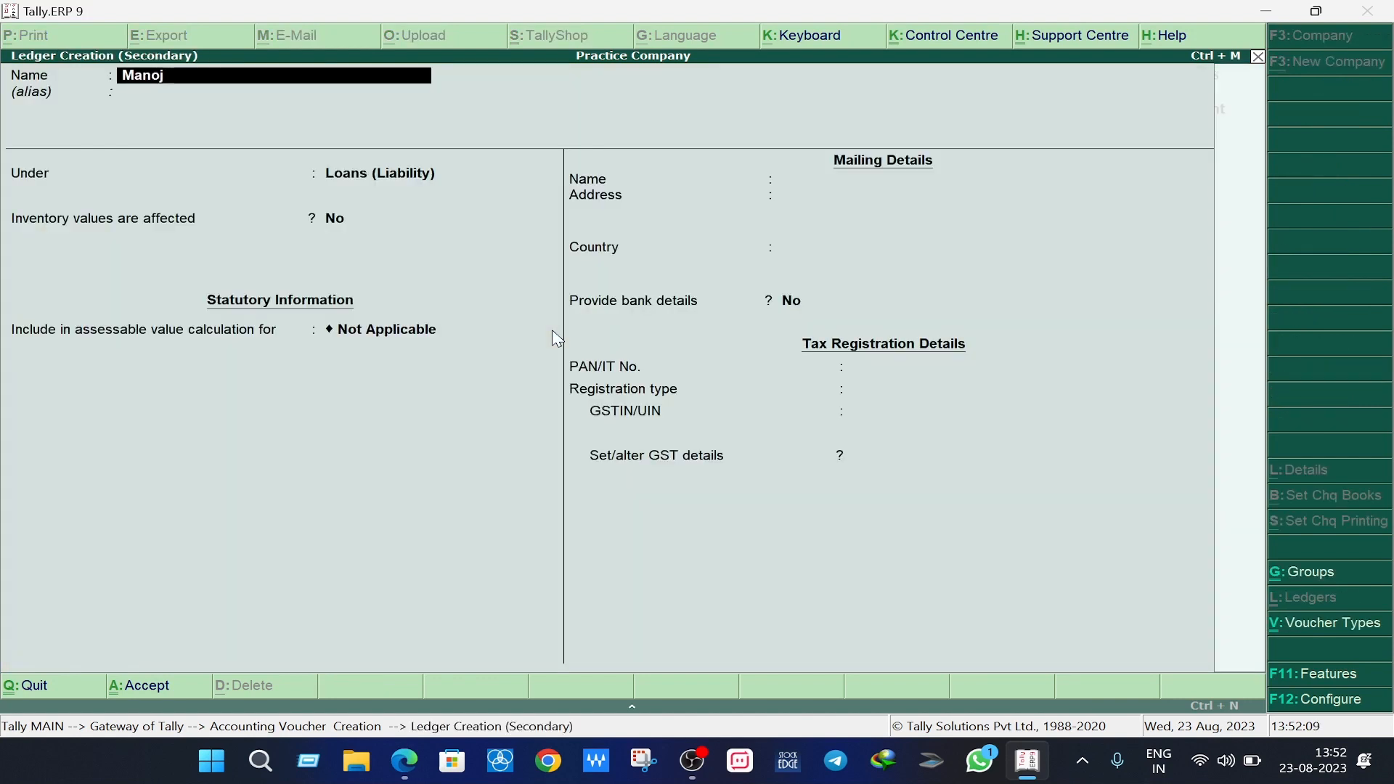
text('s Loan)
key(BackSpace)
key(BackSpace)
key(BackSpace)
key(BackSpace)
key(BackSpace)
key(BackSpace)
key(BackSpace)
key(BackSpace)
key(BackSpace)
key(BackSpace)
key(BackSpace)
key(BackSpace)
text(Loan From Manoj)
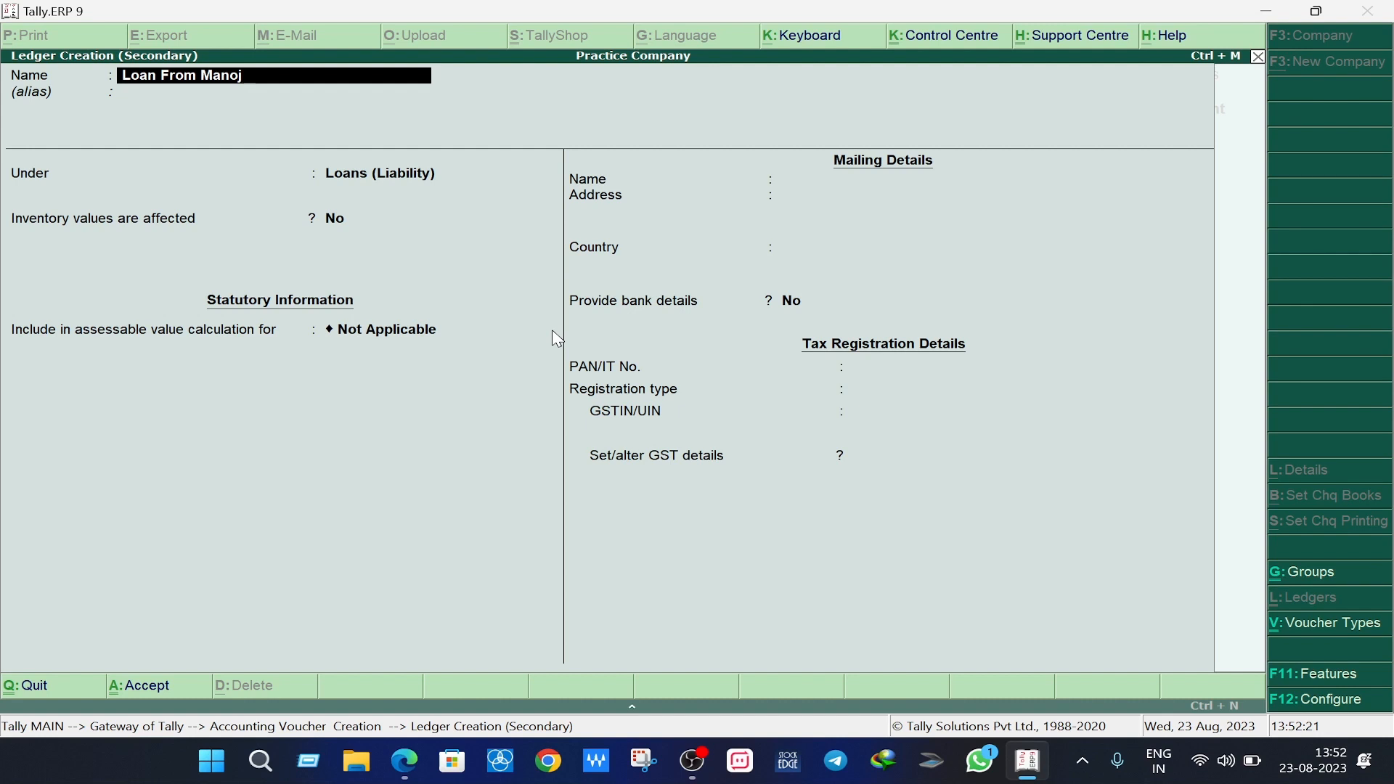
Keep the lender's ledger under Loans (Liability) with the default mailing, bank and tax registration details, and save it.
key(Return)
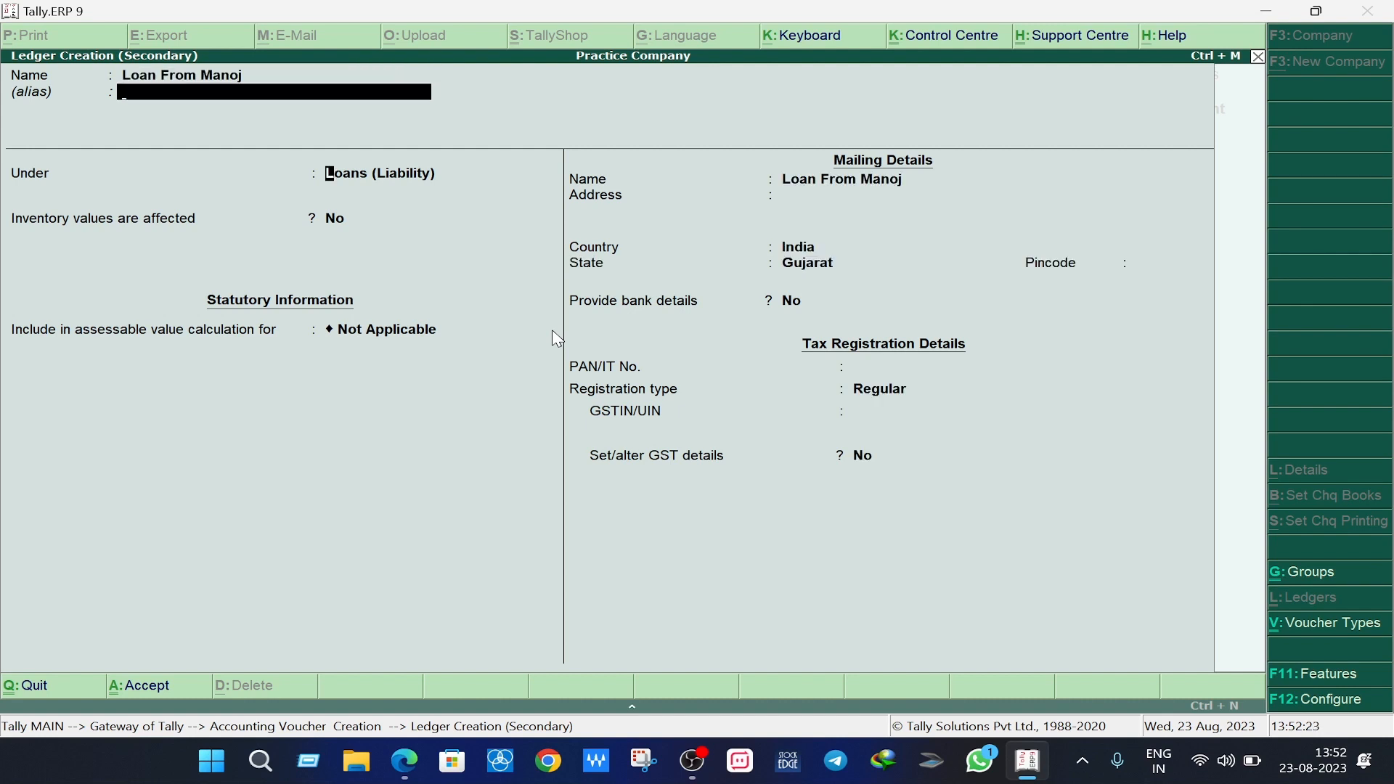
key(Return)
key(Return)
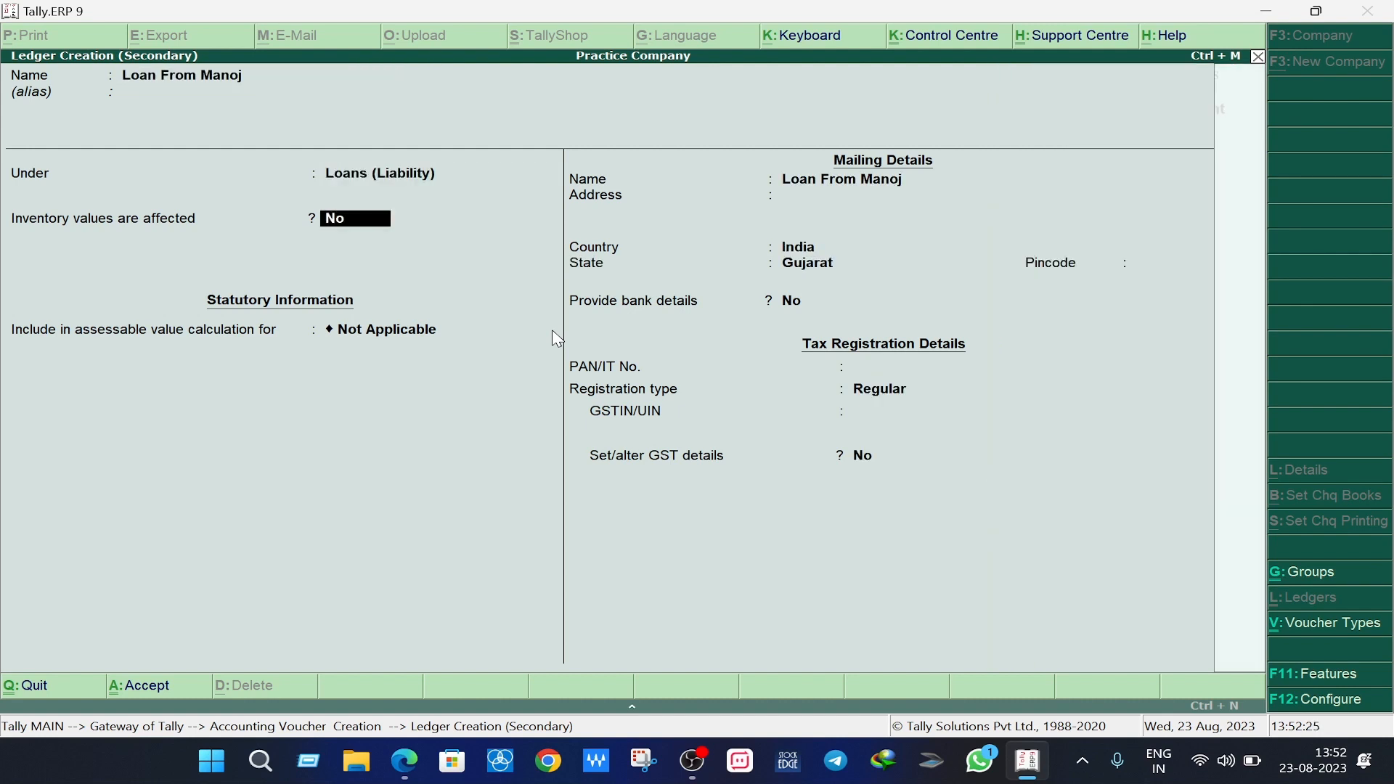
key(Return)
key(Return)
key(Return)
key(Return)
key(Return)
key(Return)
key(Return)
key(Return)
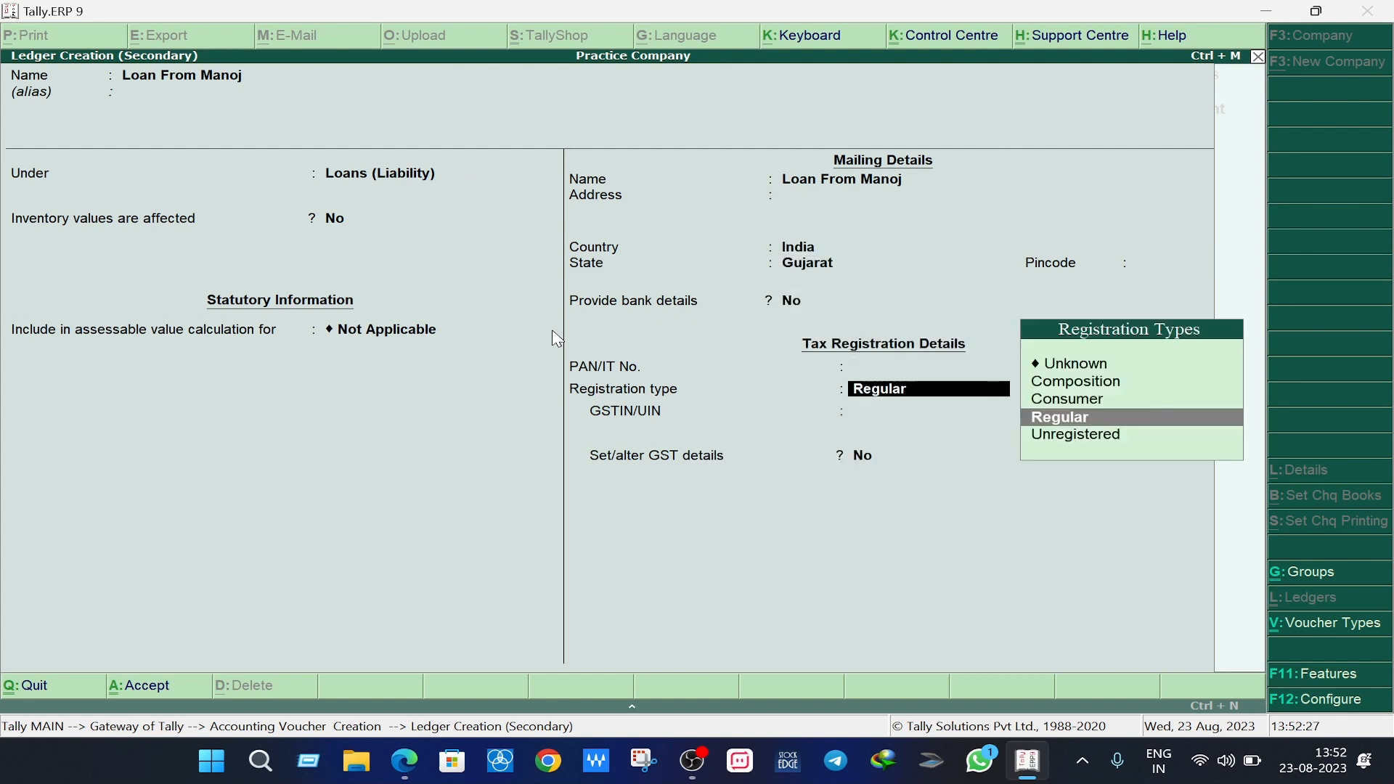
key(Return)
key(Return)
key(Return)
key(Return)
key(Return)
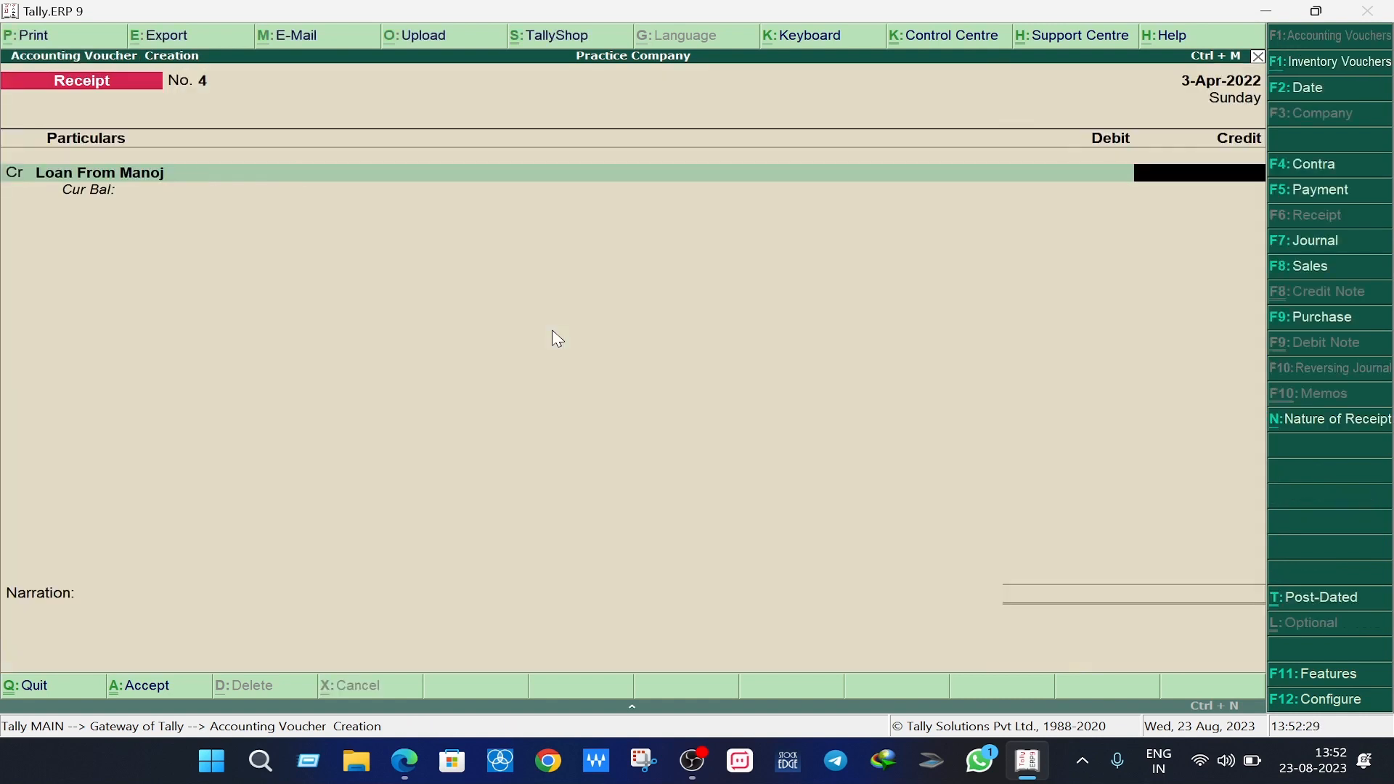
Credit the lender's loan account with 5,00,000 and debit Cash with the same amount.
text(5,00,000)
key(Return)
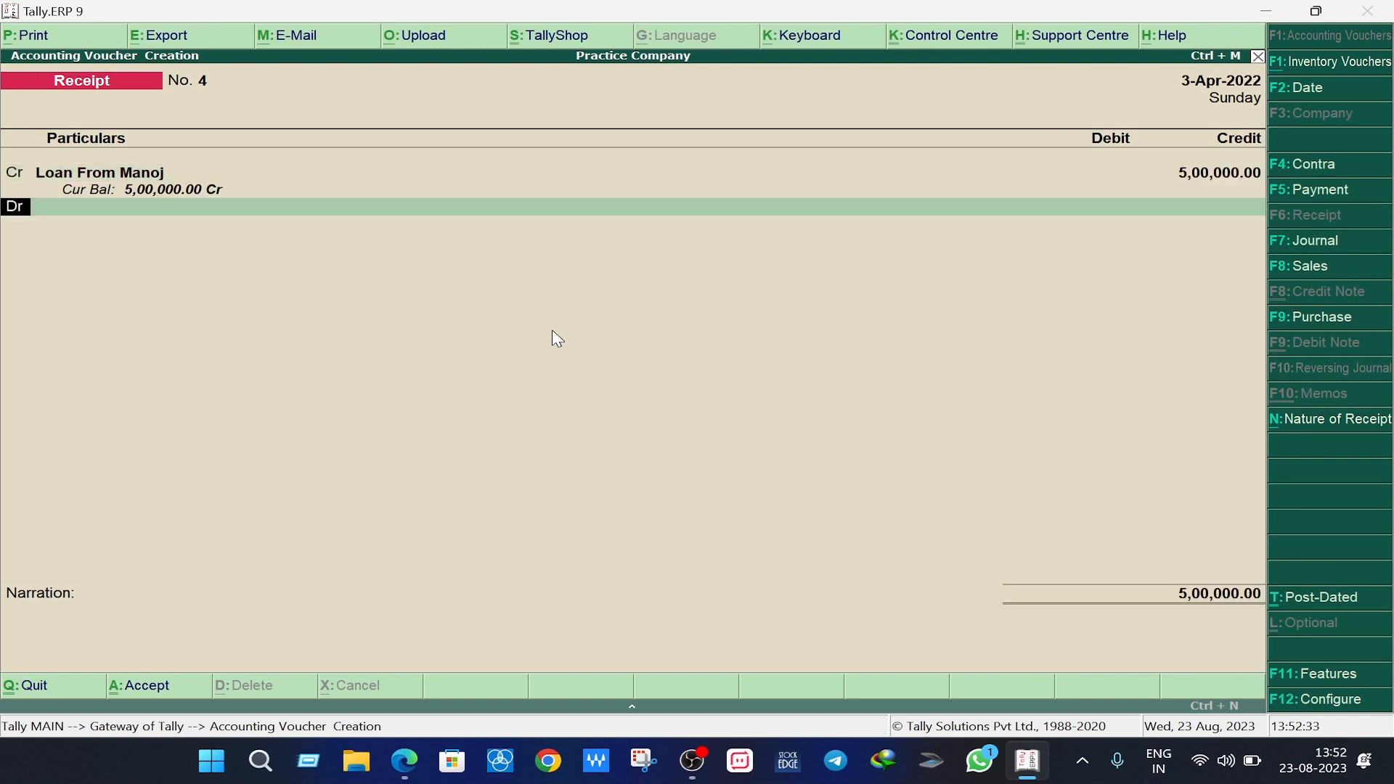
key(Return)
text(Cash)
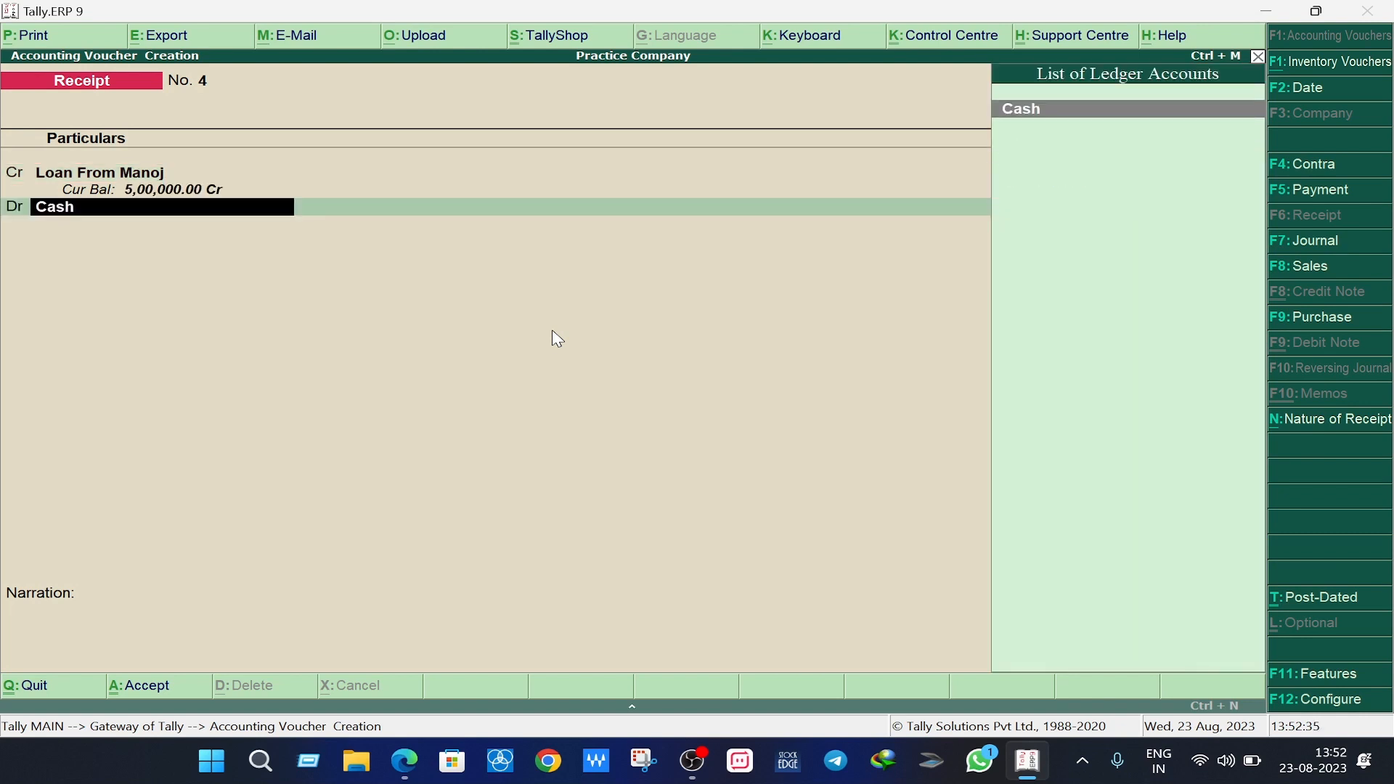
key(Return)
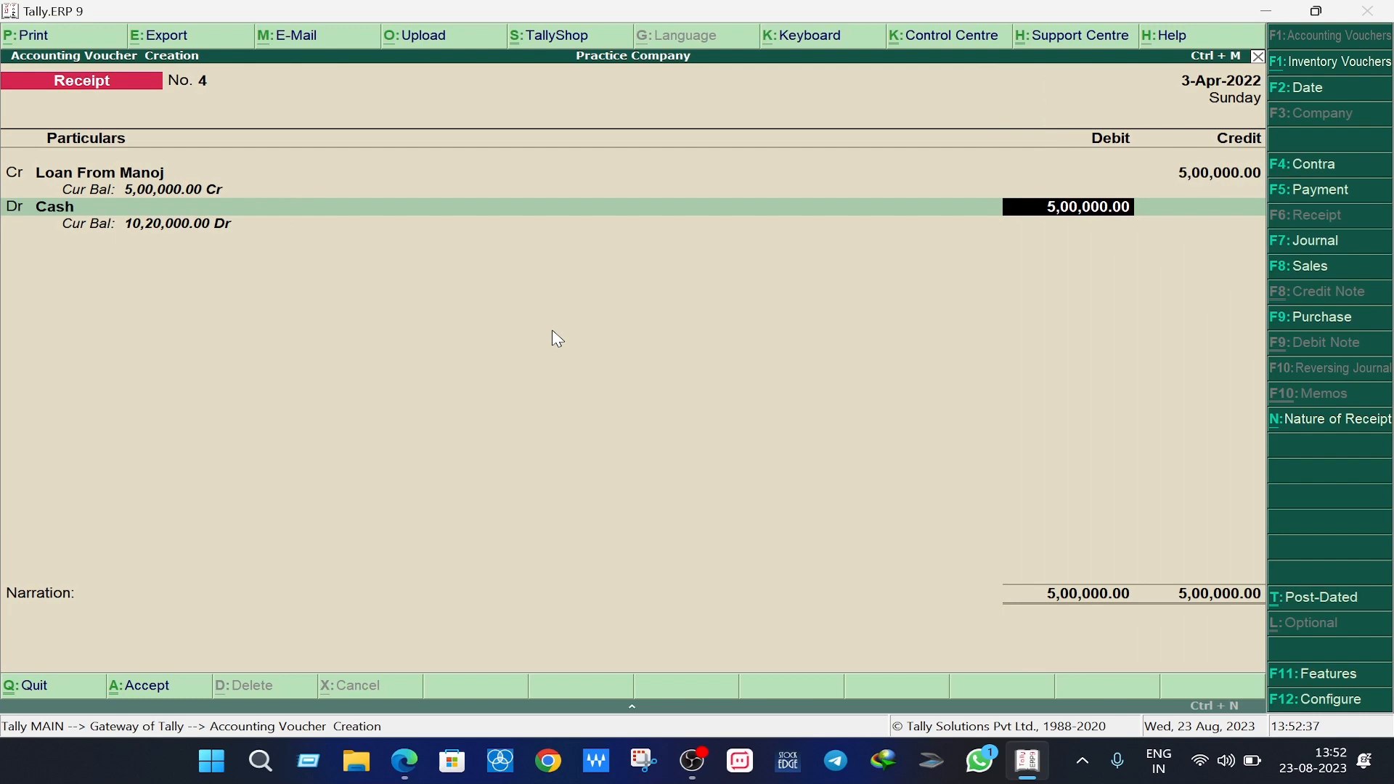
Check the entry against transaction 3 in the solution PDF and save the receipt in Tally.ERP 9 without a narration.
key(alt+Tab)
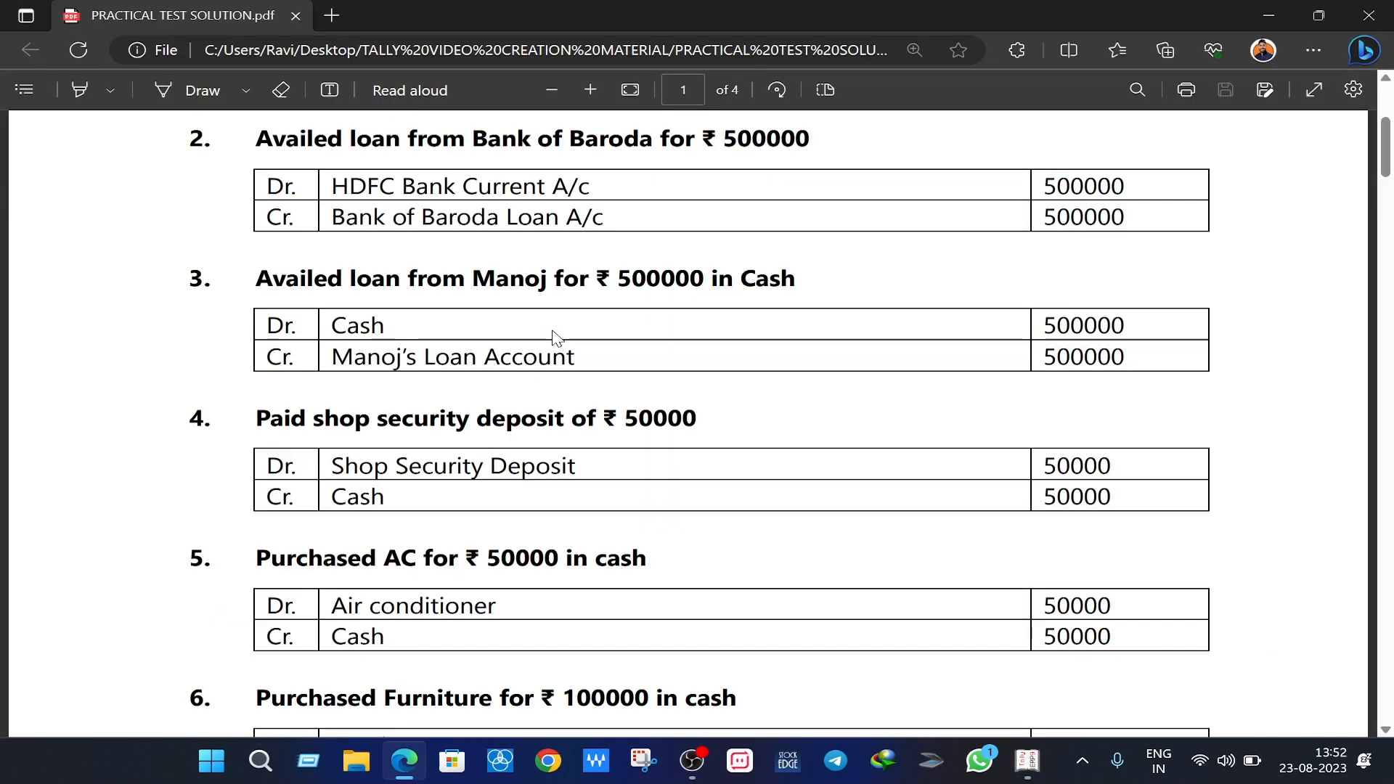
key(alt+Tab)
key(Return)
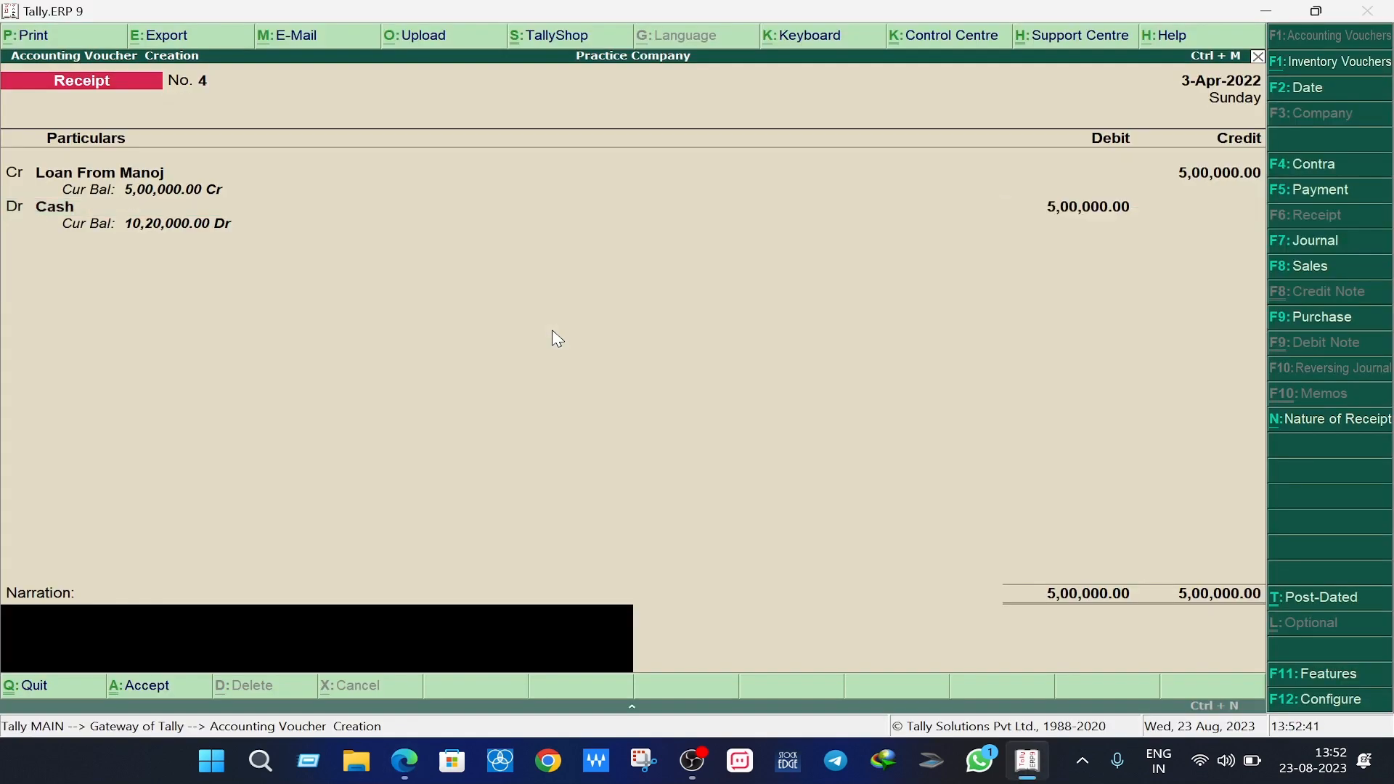
key(Return)
key(Return)
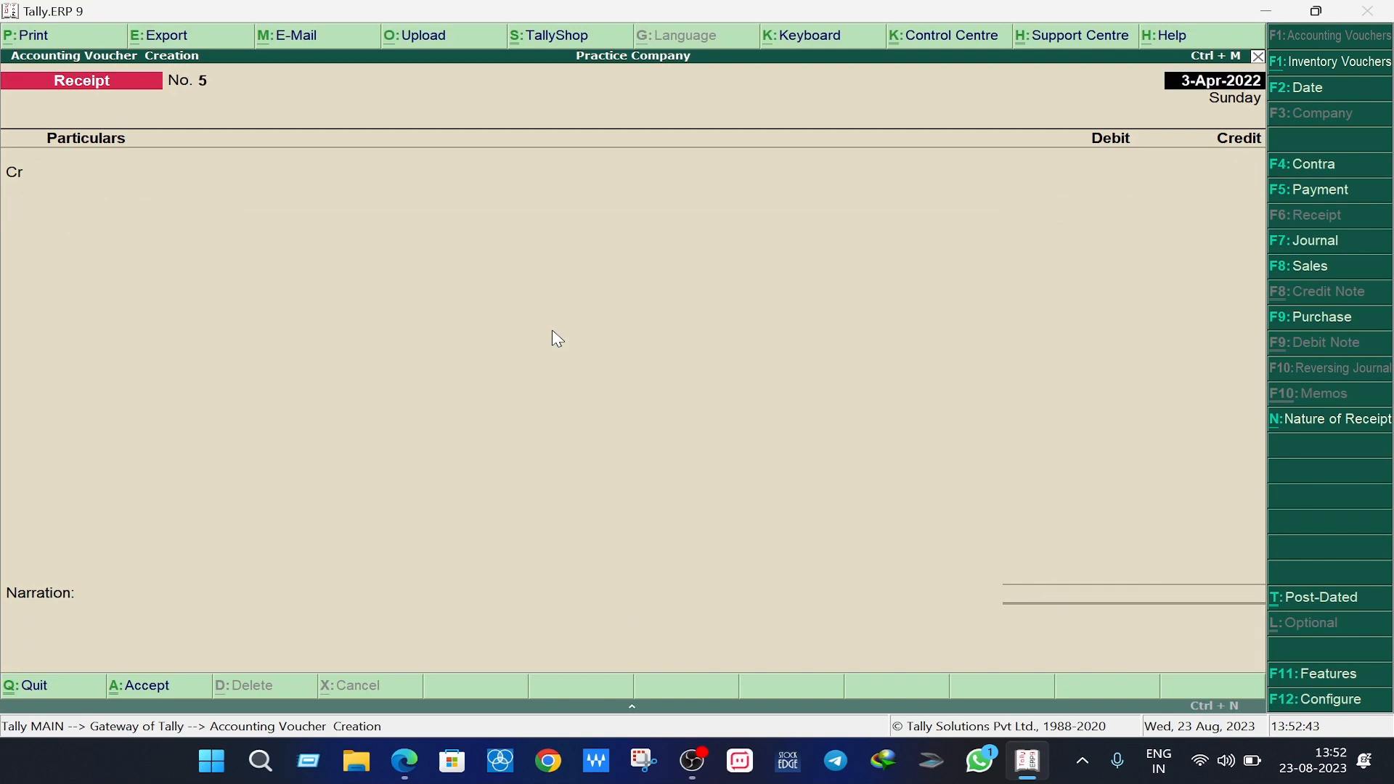
Review transaction 4, the shop security deposit, in the solution PDF and start a Payment voucher dated 4-Apr-2022 in Tally.ERP 9.
key(alt+Tab)
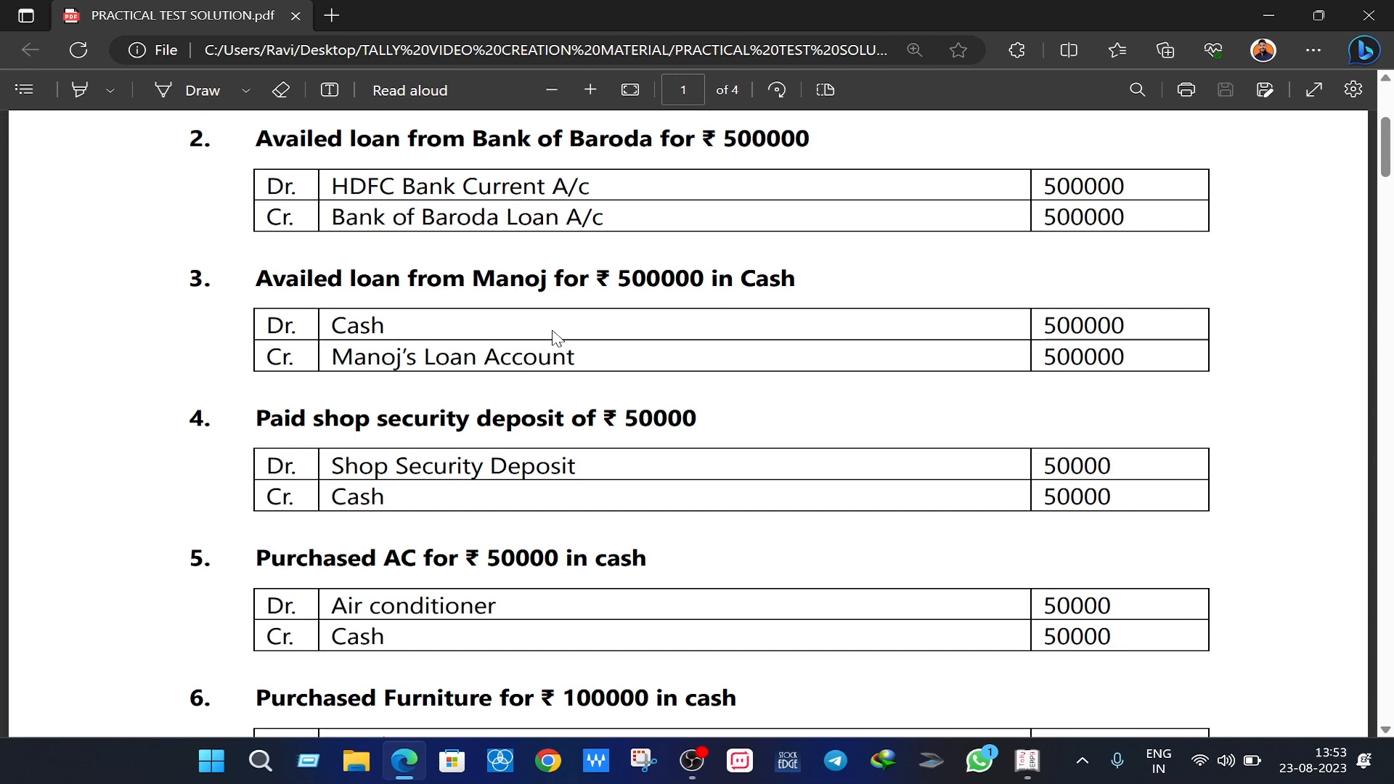
key(alt+Tab)
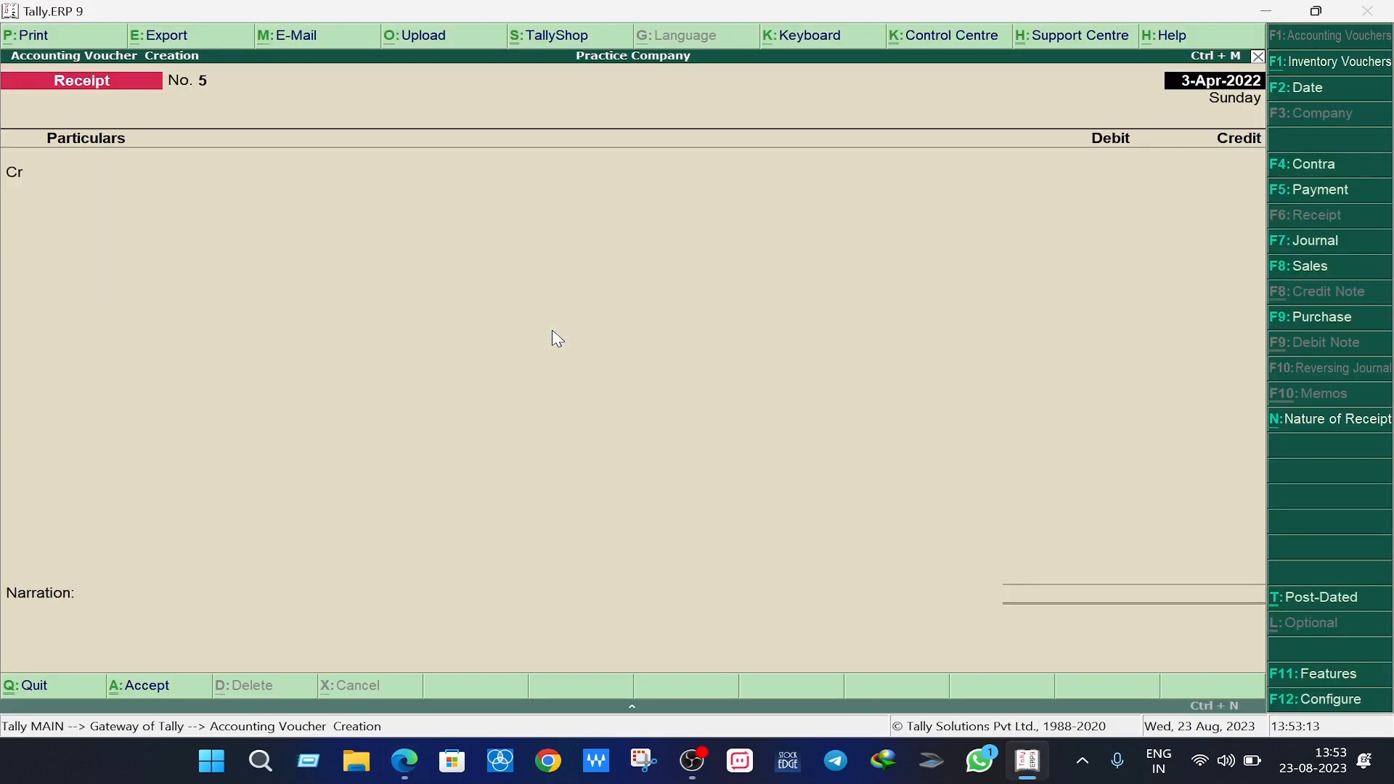
key(F5)
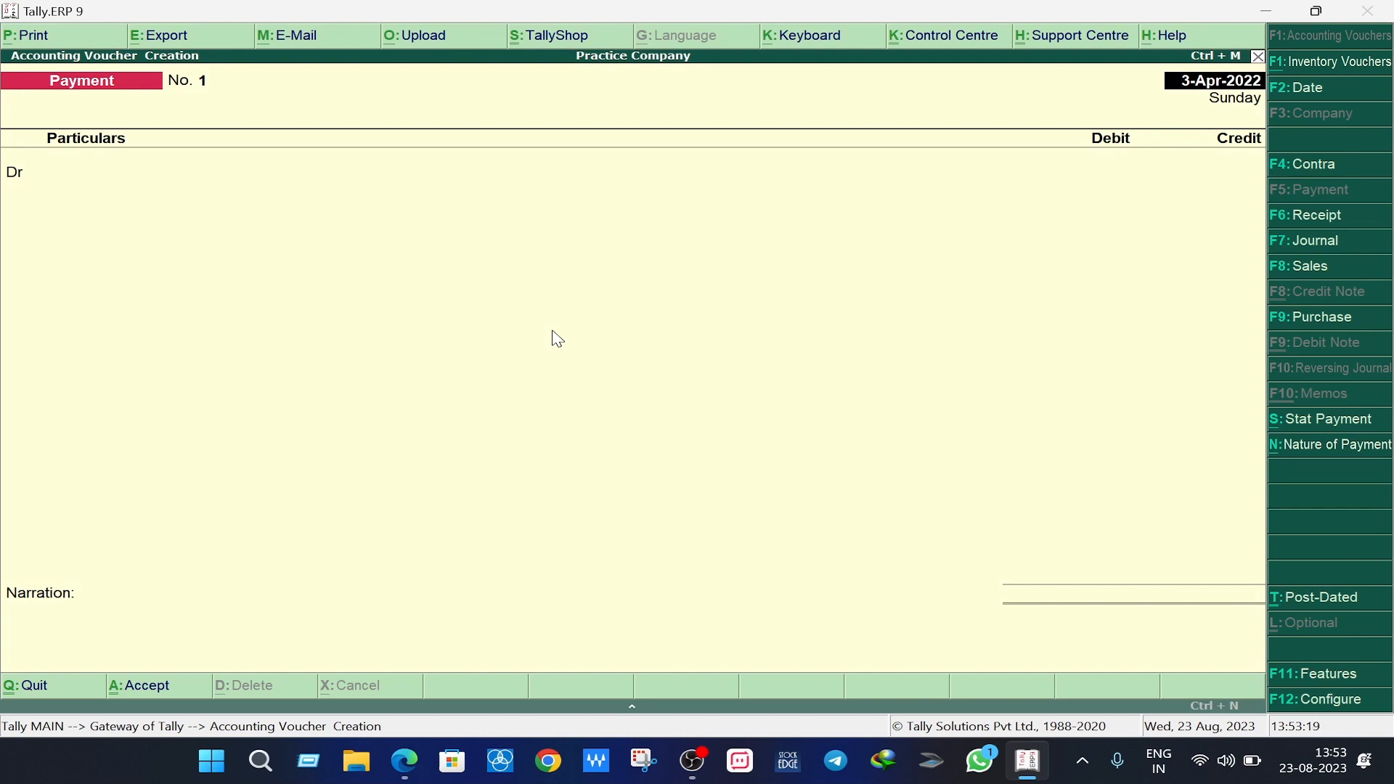
key(F2)
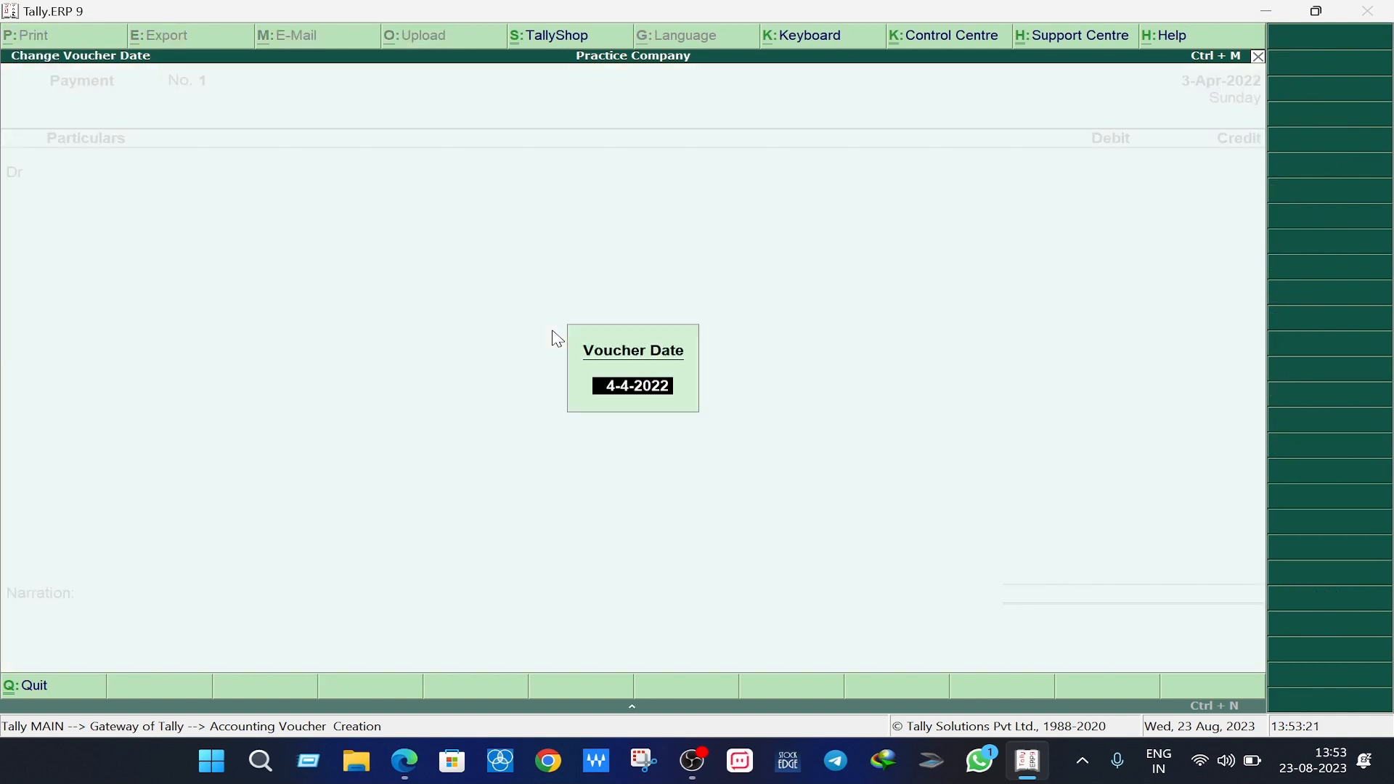
key(Return)
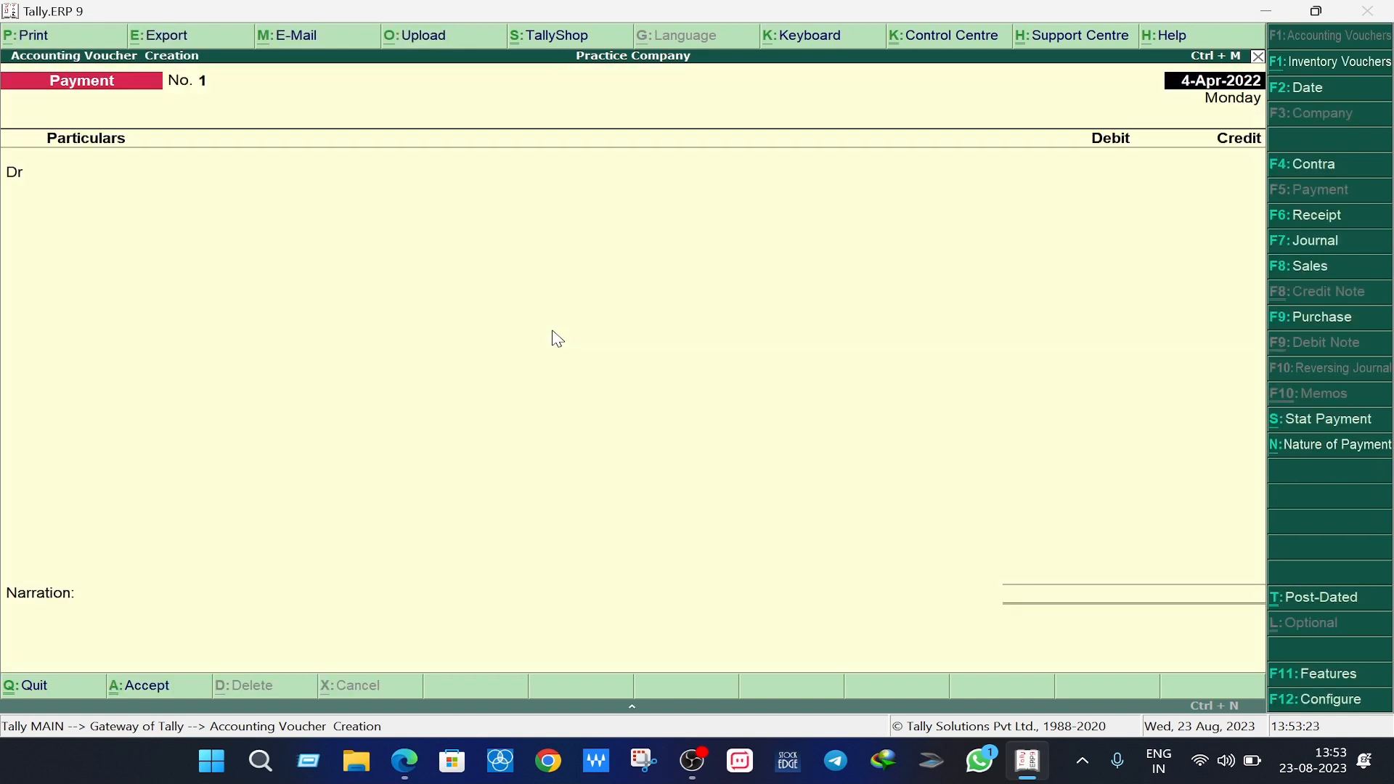
Check the debit account in the solution PDF and create a ledger named Shop Security Deposit from the payment's debit line in Tally.ERP 9.
key(Return)
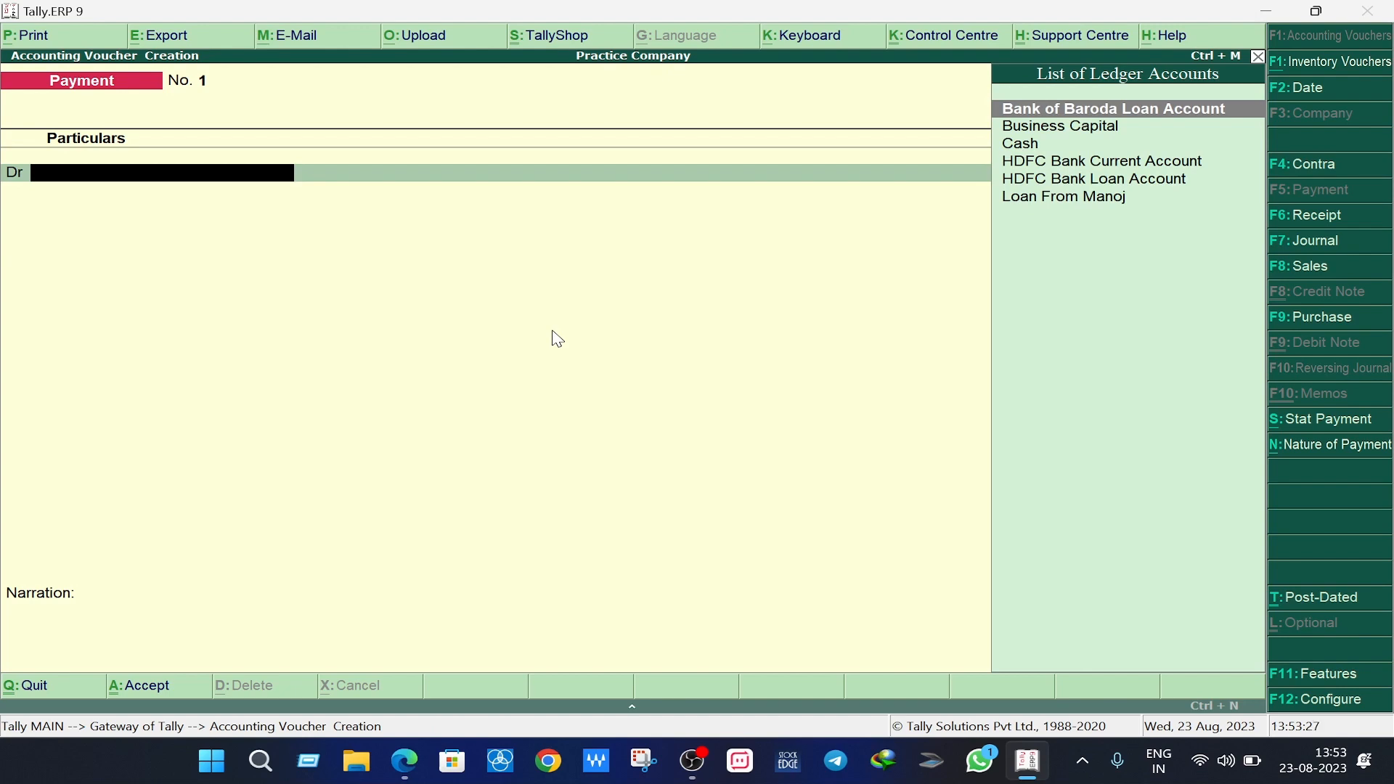
key(alt+Tab)
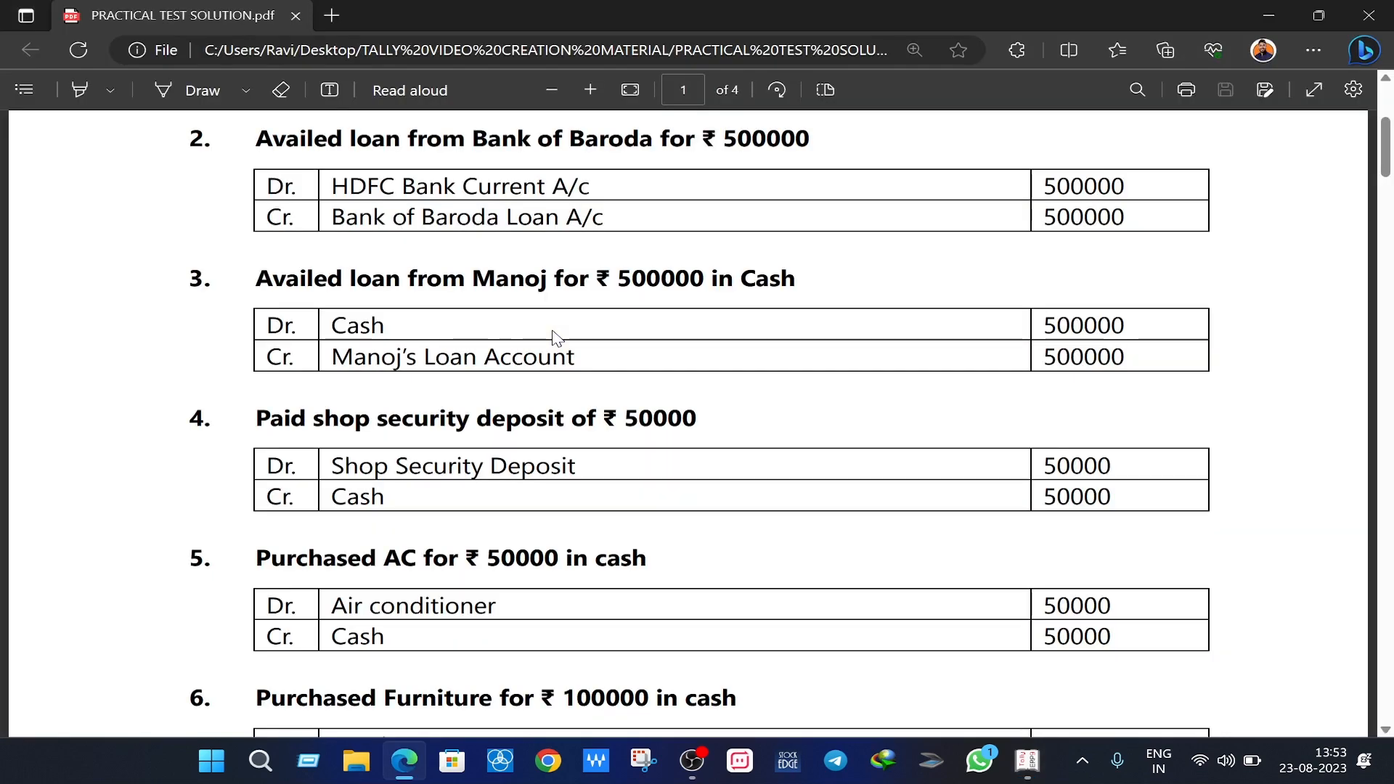
key(alt+Tab)
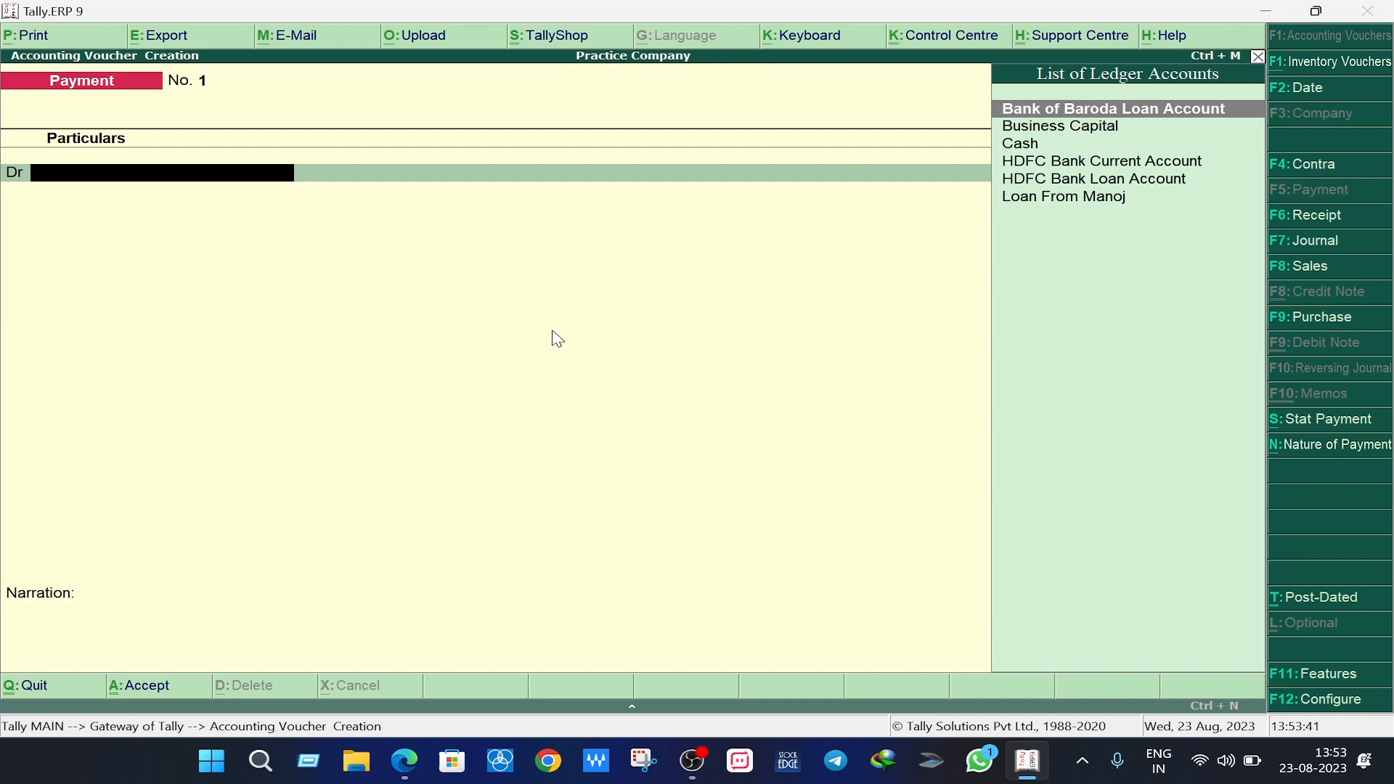
key(alt+c)
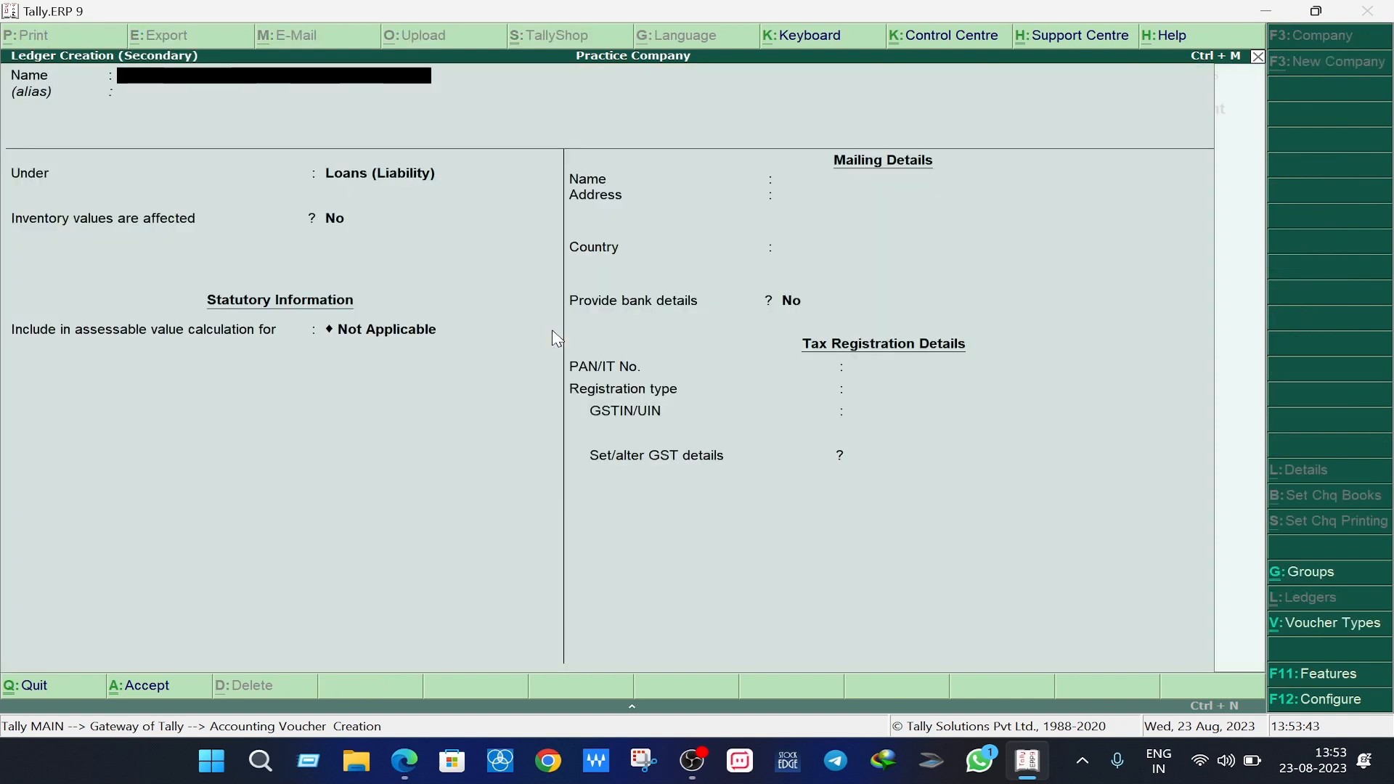
text(Sho)
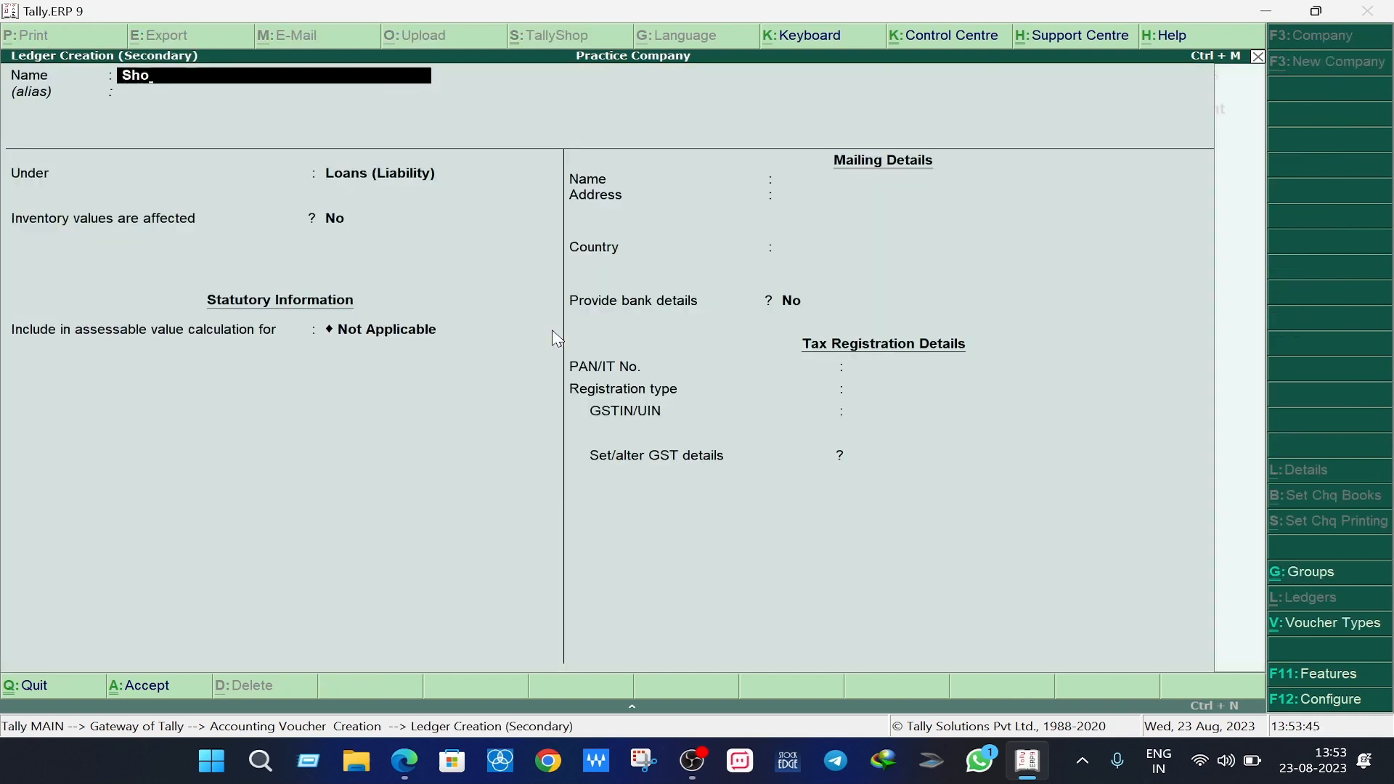
text(p Security Deposit)
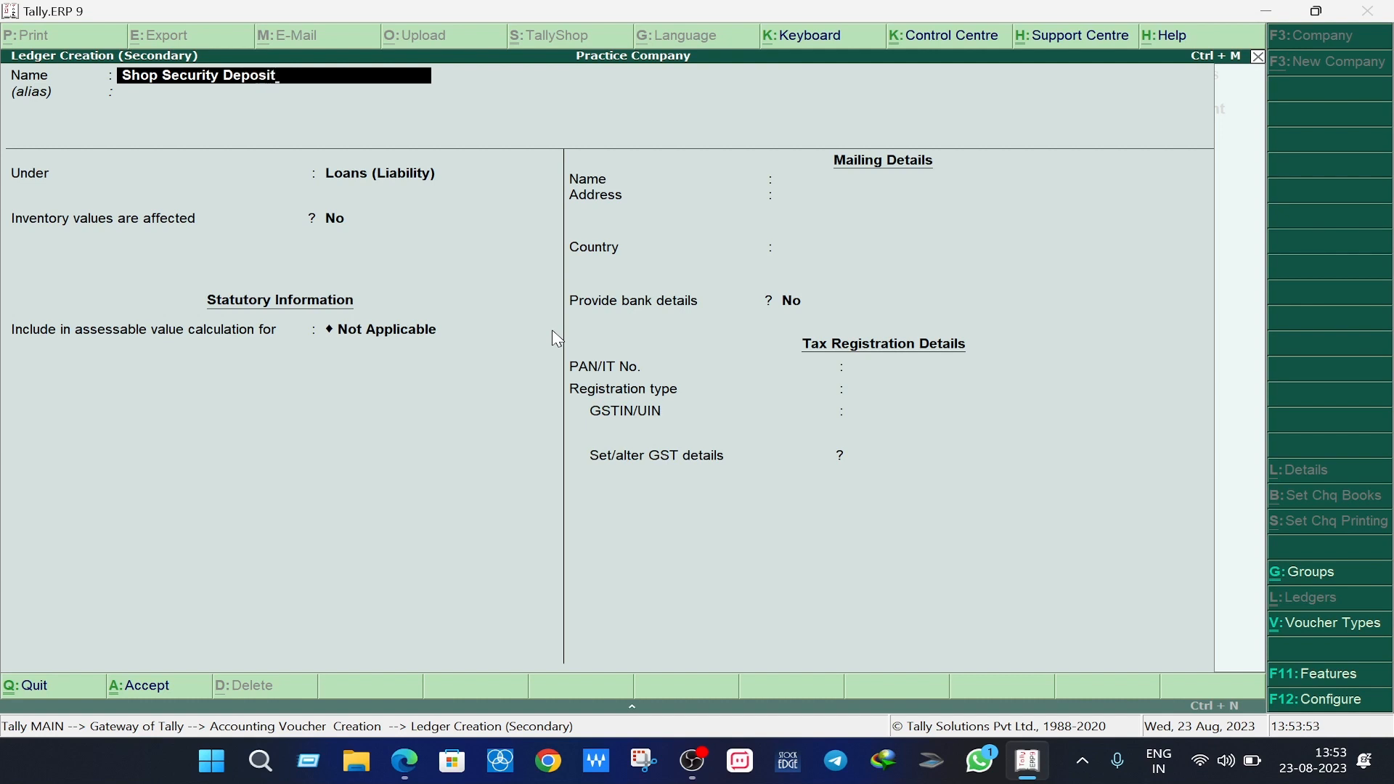
key(Return)
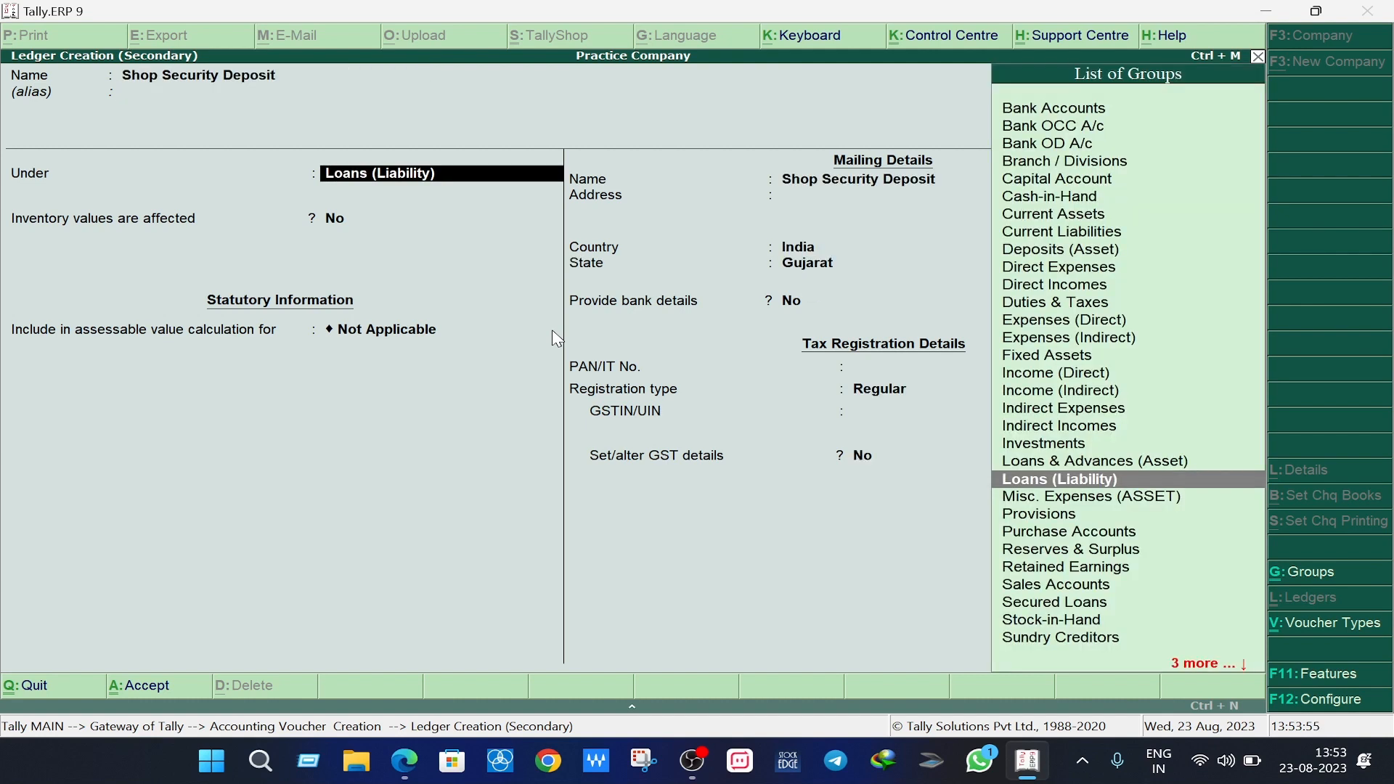
Place the Shop Security Deposit ledger under Deposits (Asset), keep the remaining defaults, and save it.
text(Dep)
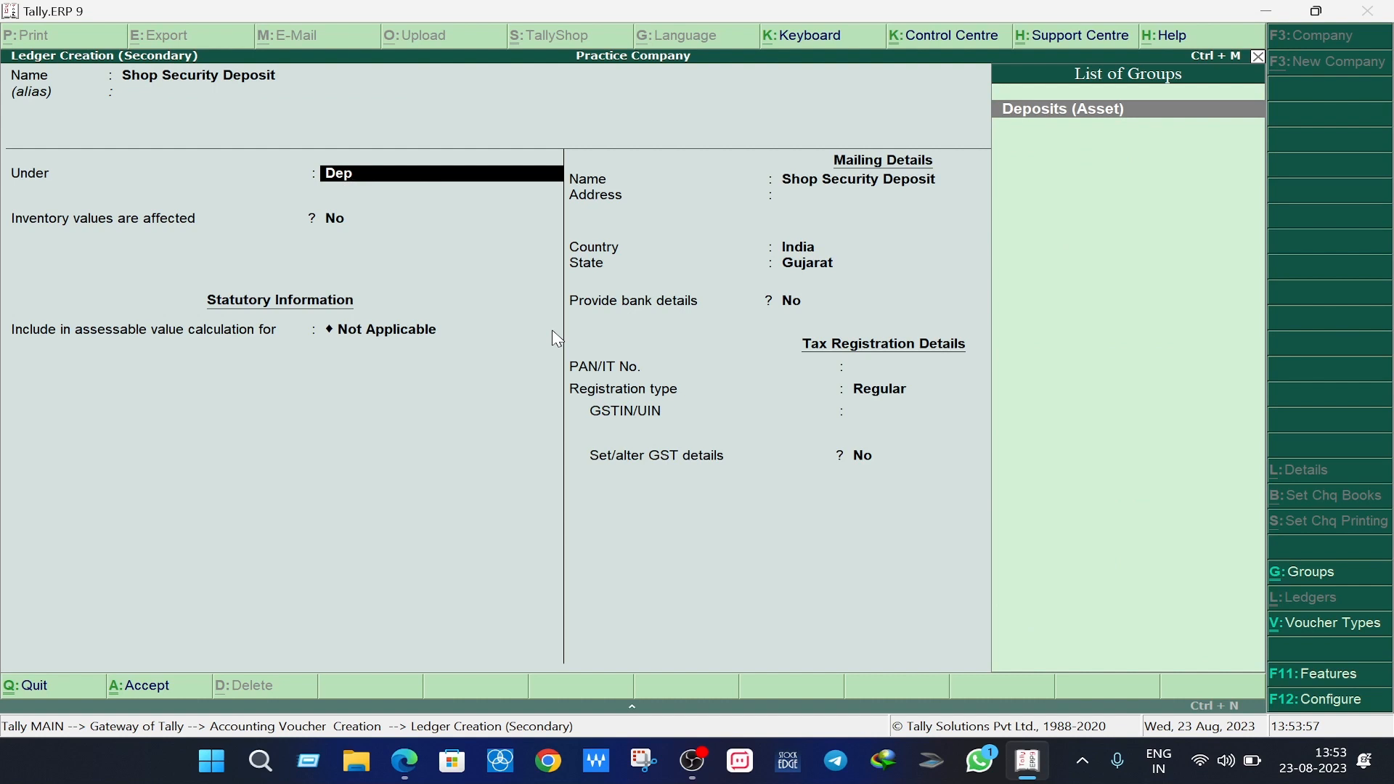
key(Return)
key(Return)
key(Return)
key(Return)
key(Return)
key(Return)
key(Return)
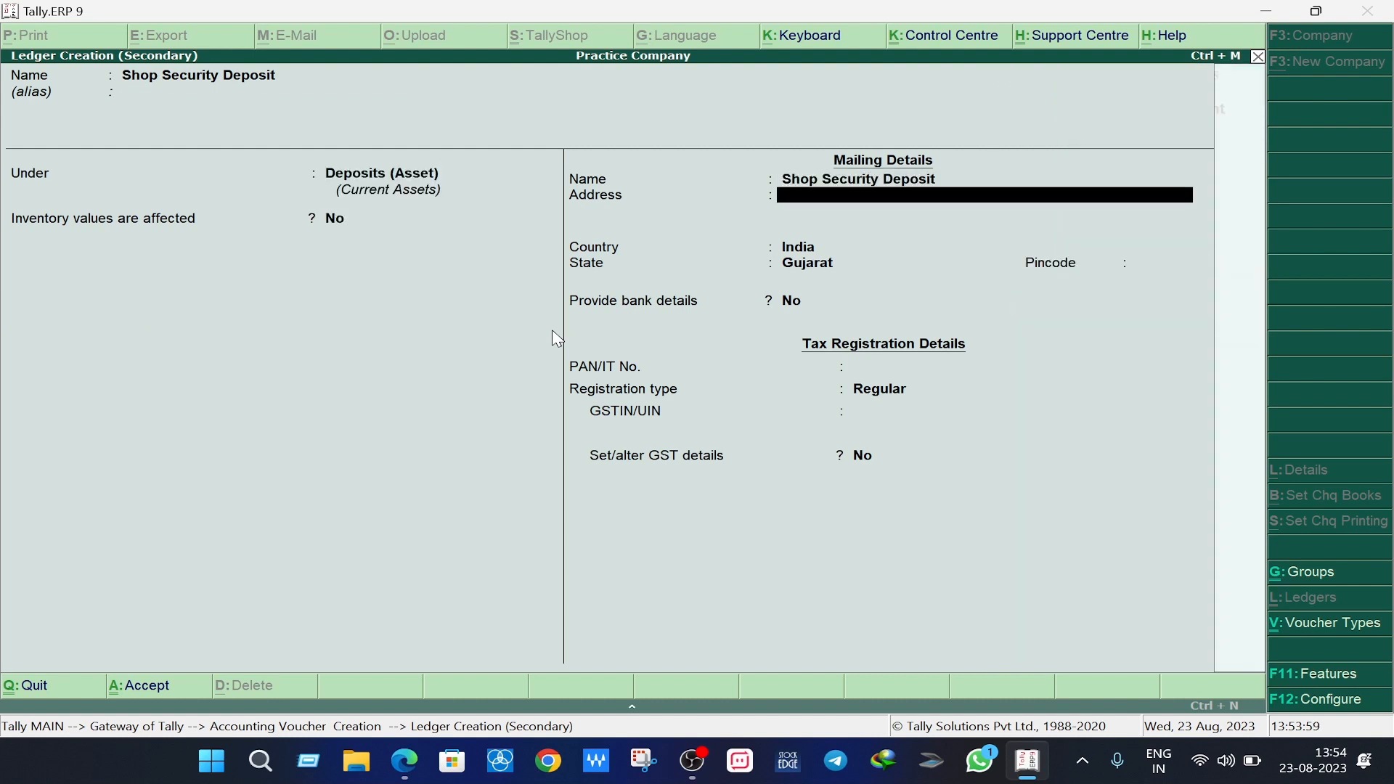
key(Return)
key(Return)
key(Return)
key(Return)
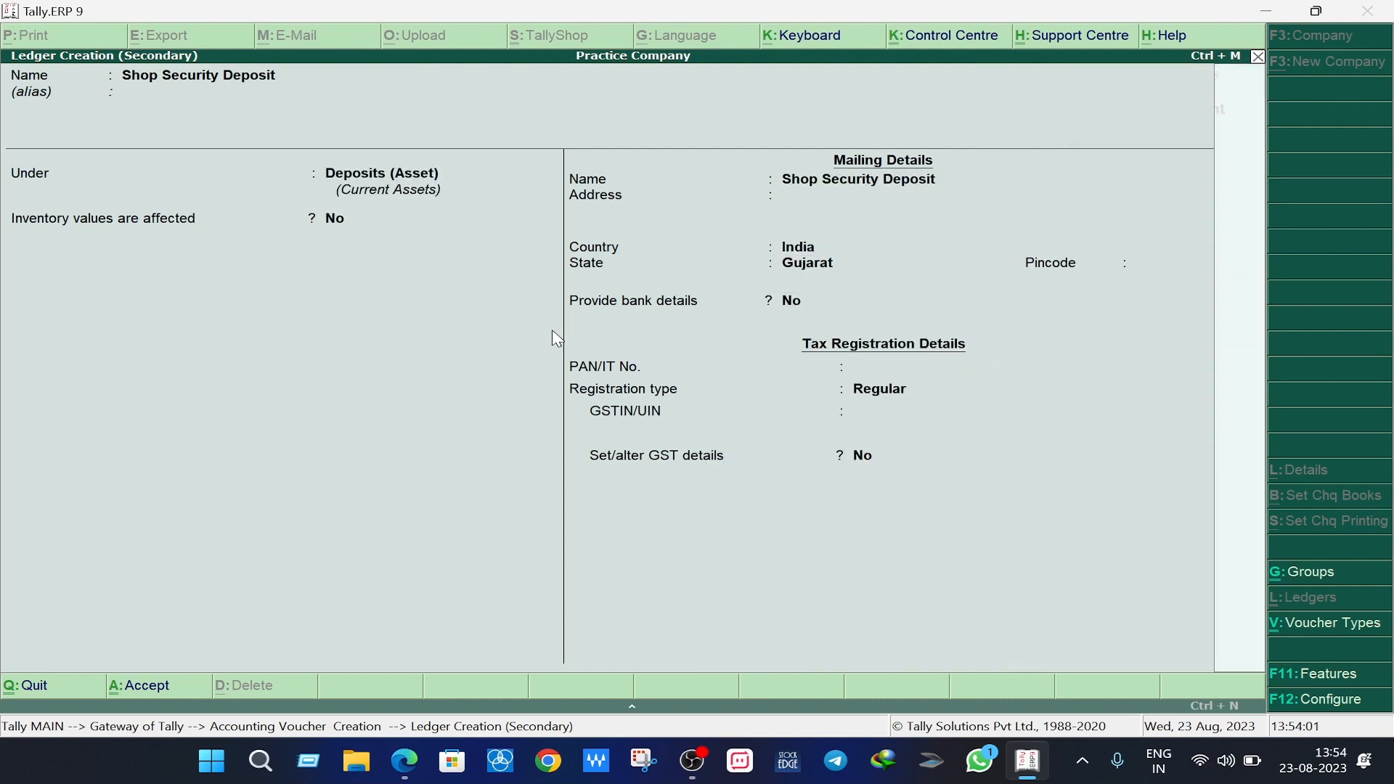
key(Return)
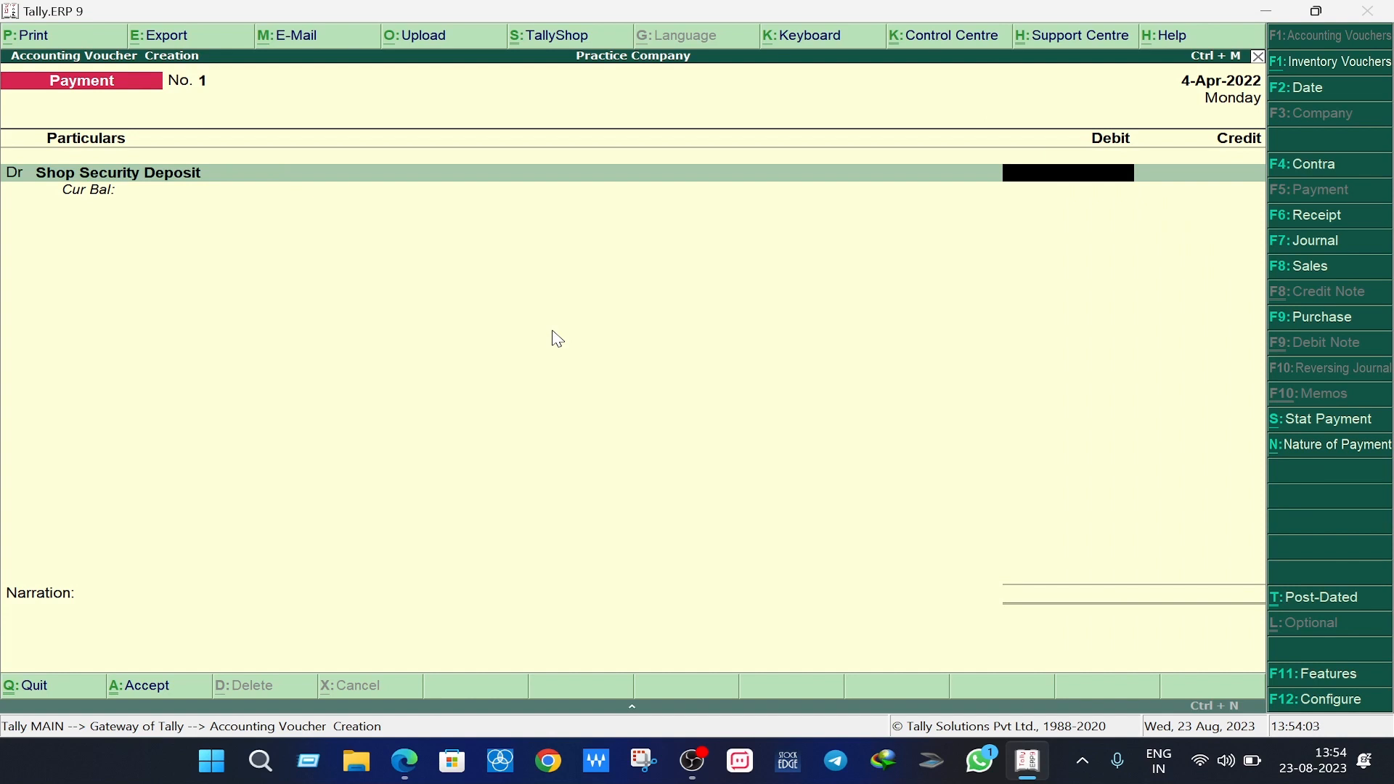
Debit Shop Security Deposit with 50000 and credit Cash with the same amount.
text(50000)
key(Return)
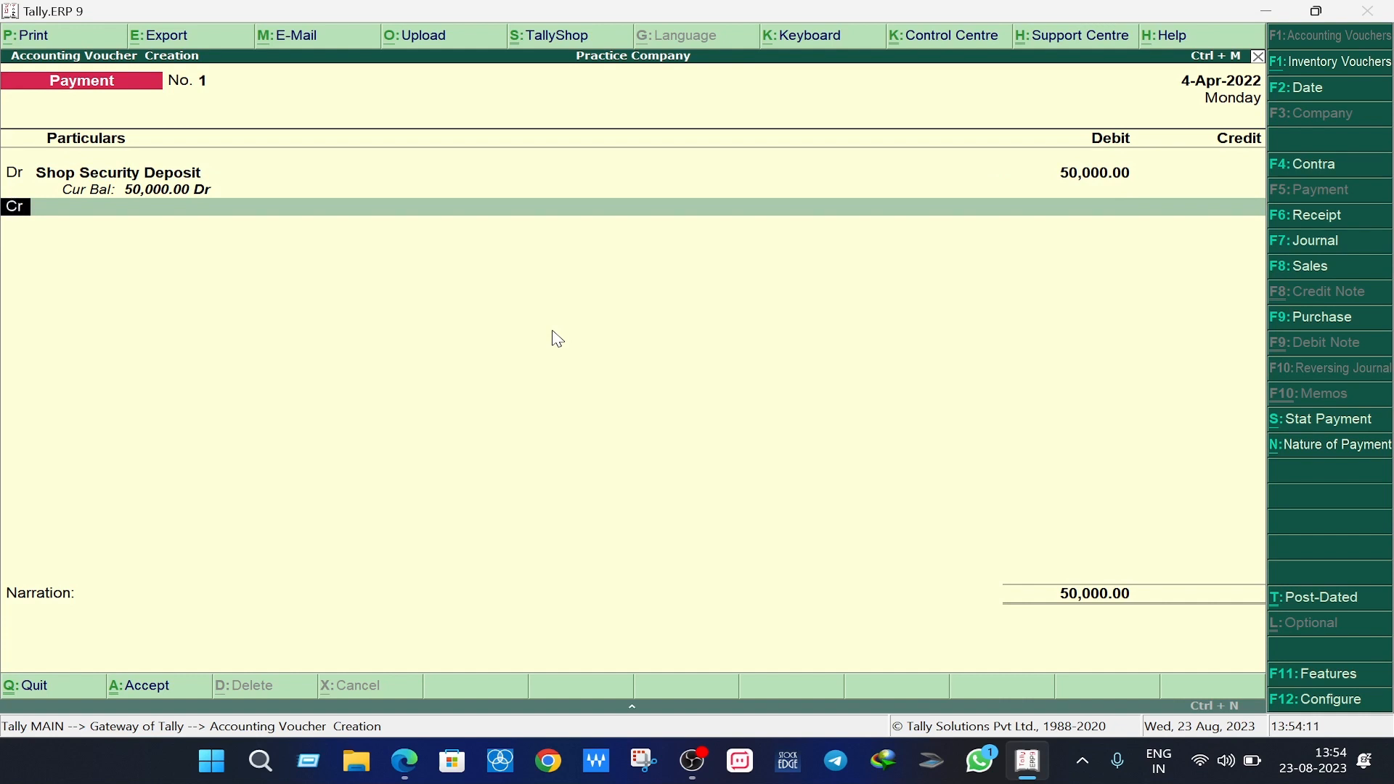
key(Return)
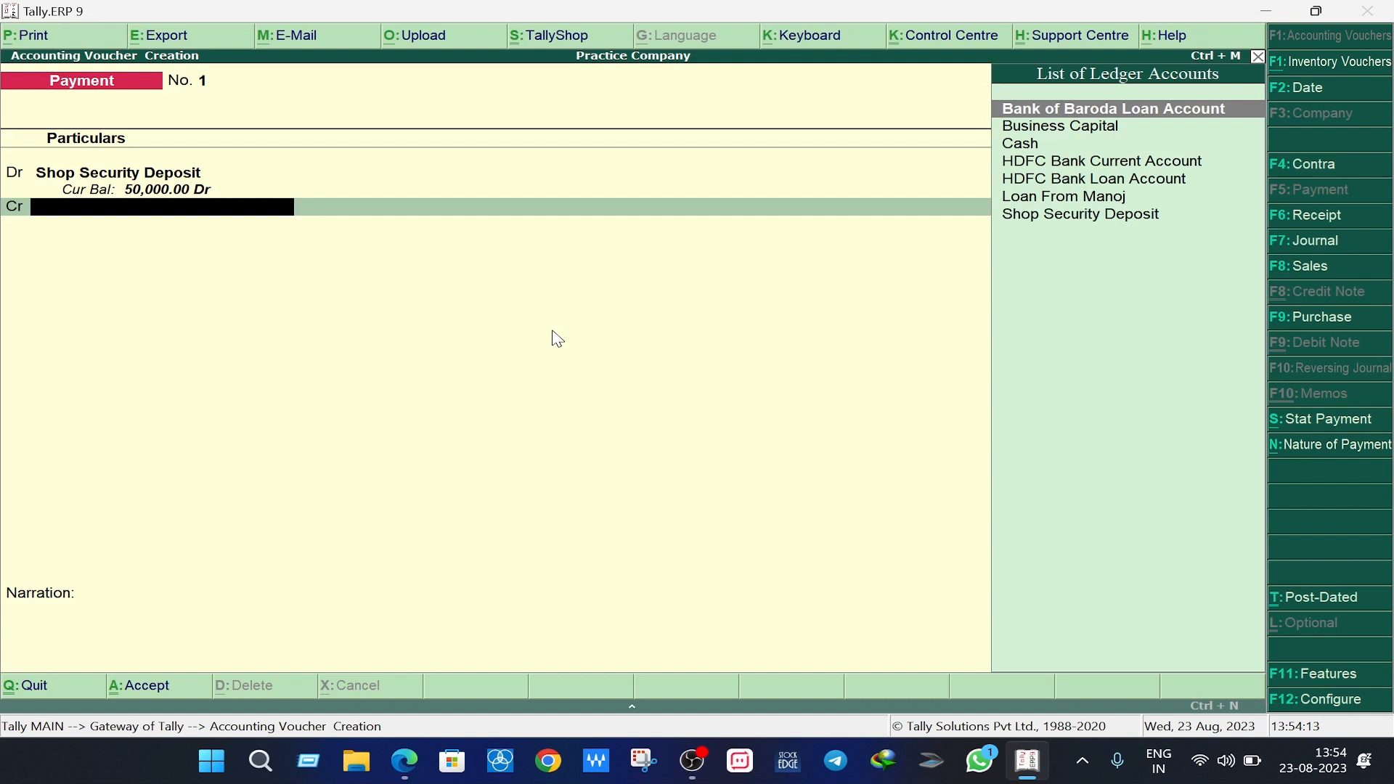
key(Down)
key(Down)
key(Return)
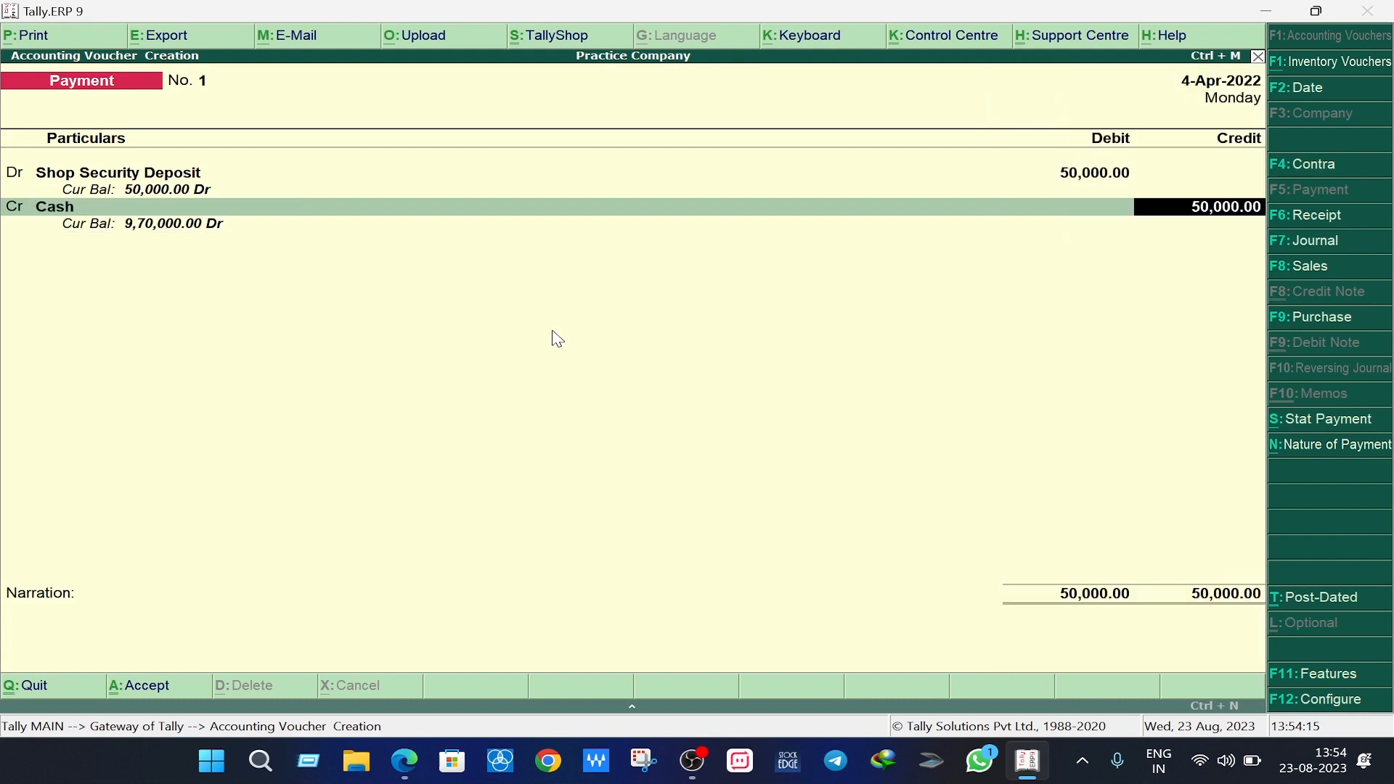
Accept the Cash credit amount and save the payment voucher without a narration.
key(Return)
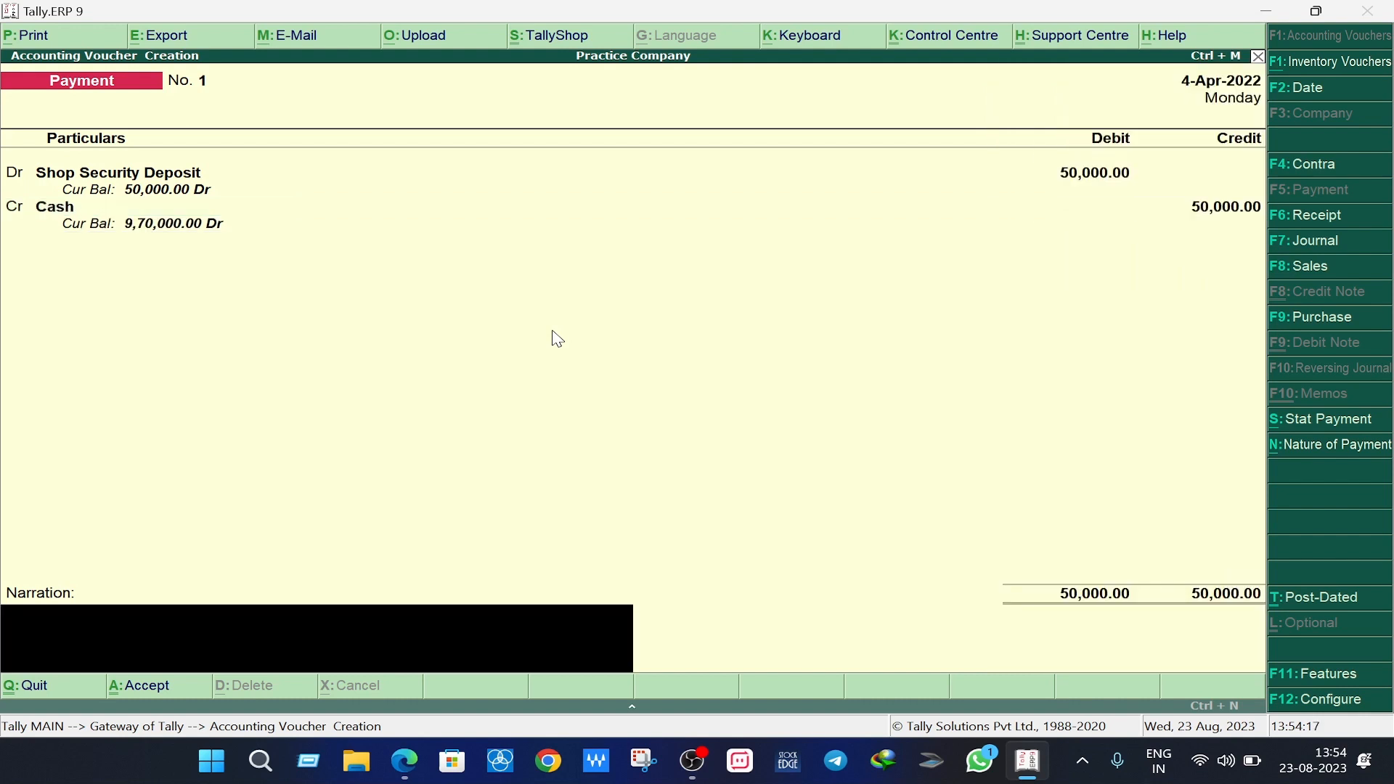
key(Return)
key(Return)
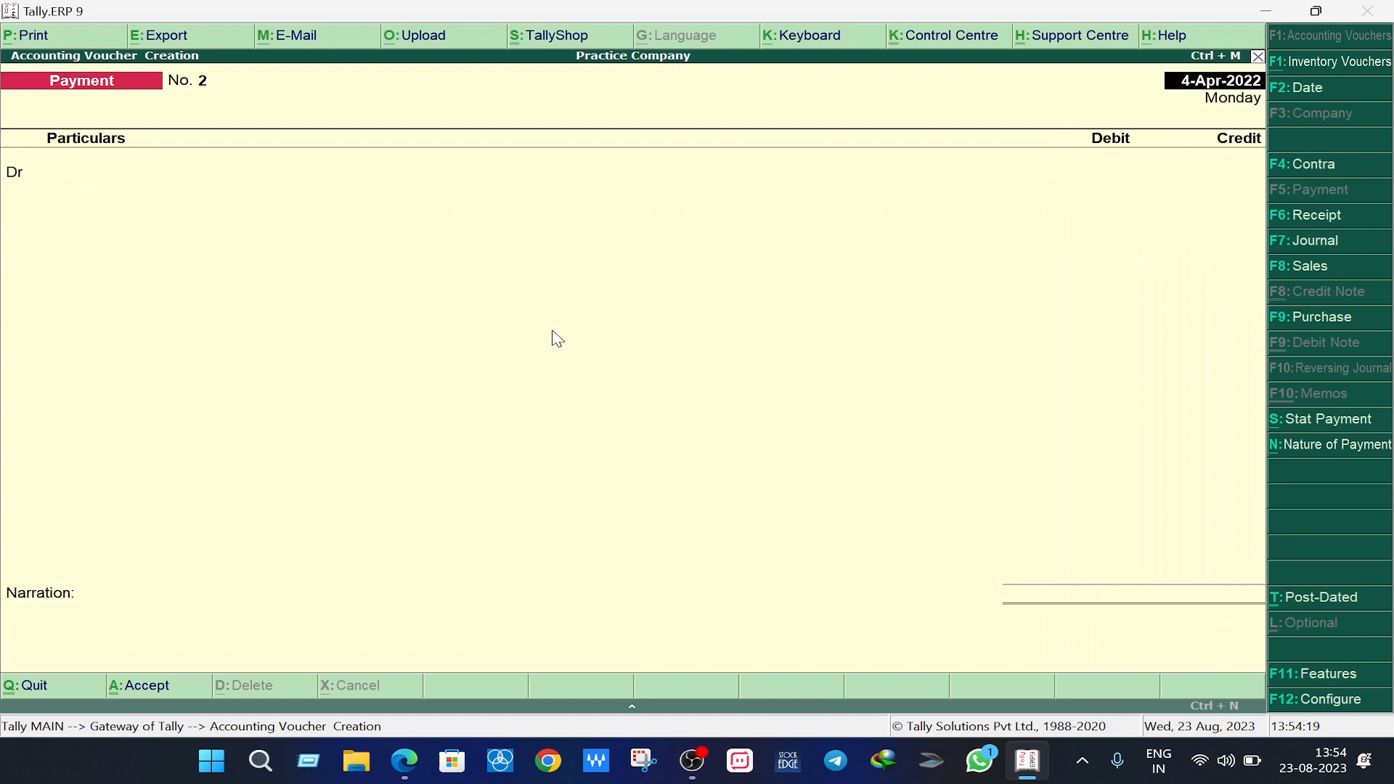
Check the AC purchase entry in the solution PDF and set the payment voucher's date in Tally.ERP 9 to 5-4-2022.
key(alt+Tab)
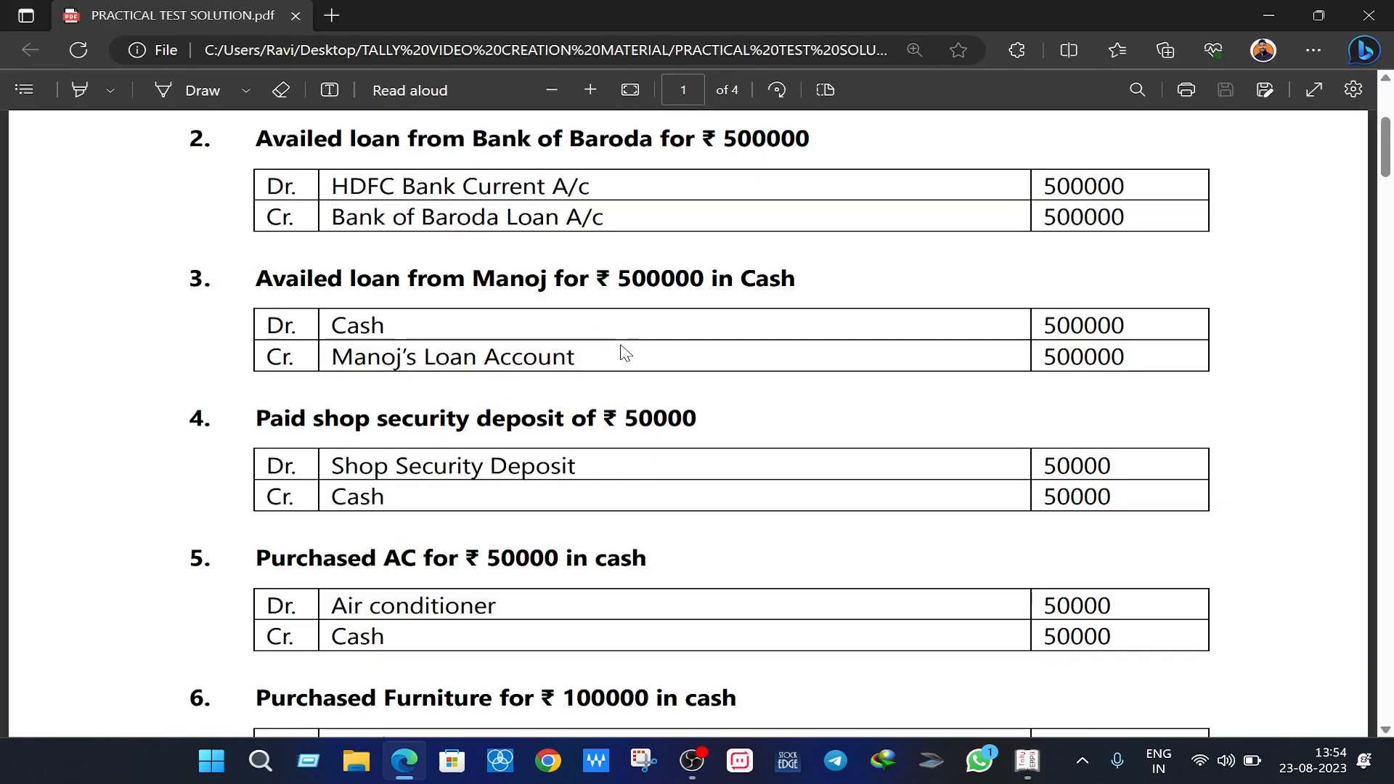
scroll(625, 352, down, 2)
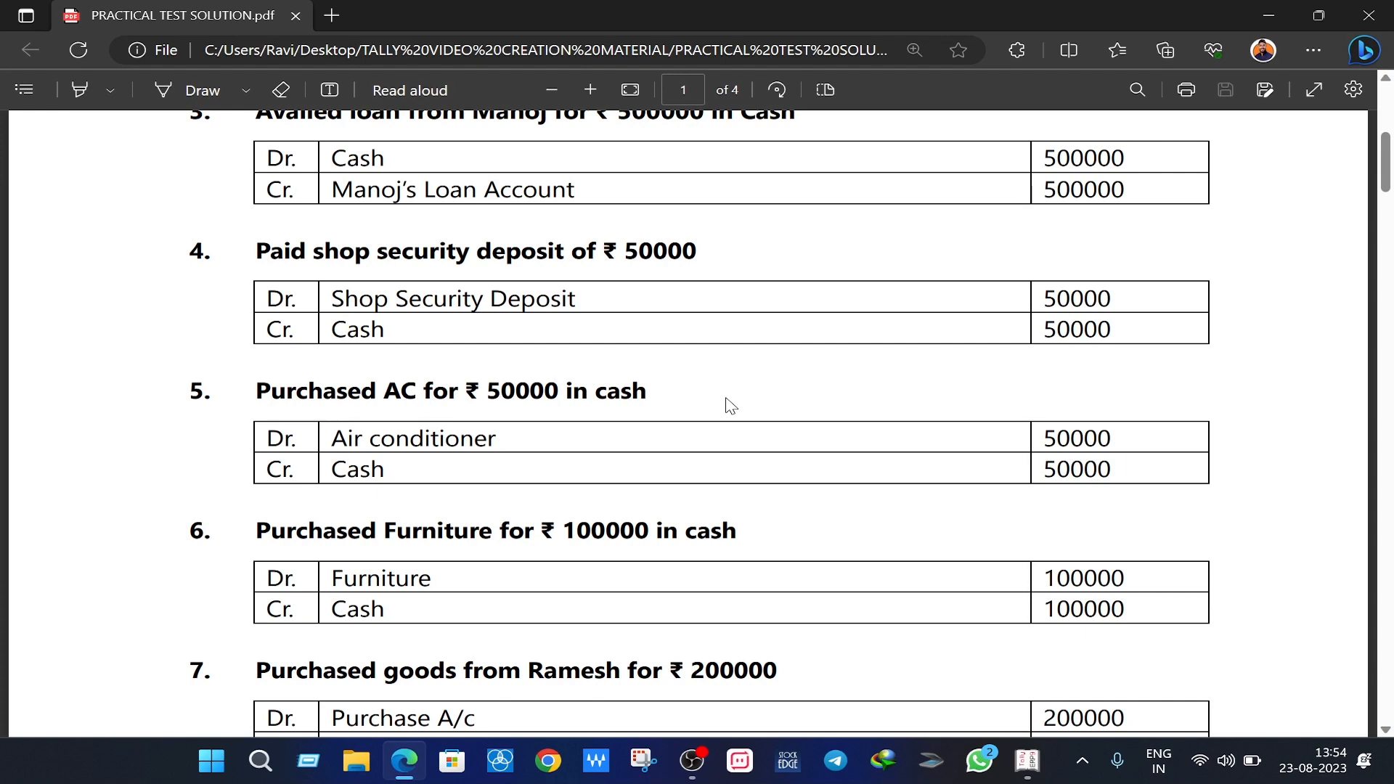
key(alt+Tab)
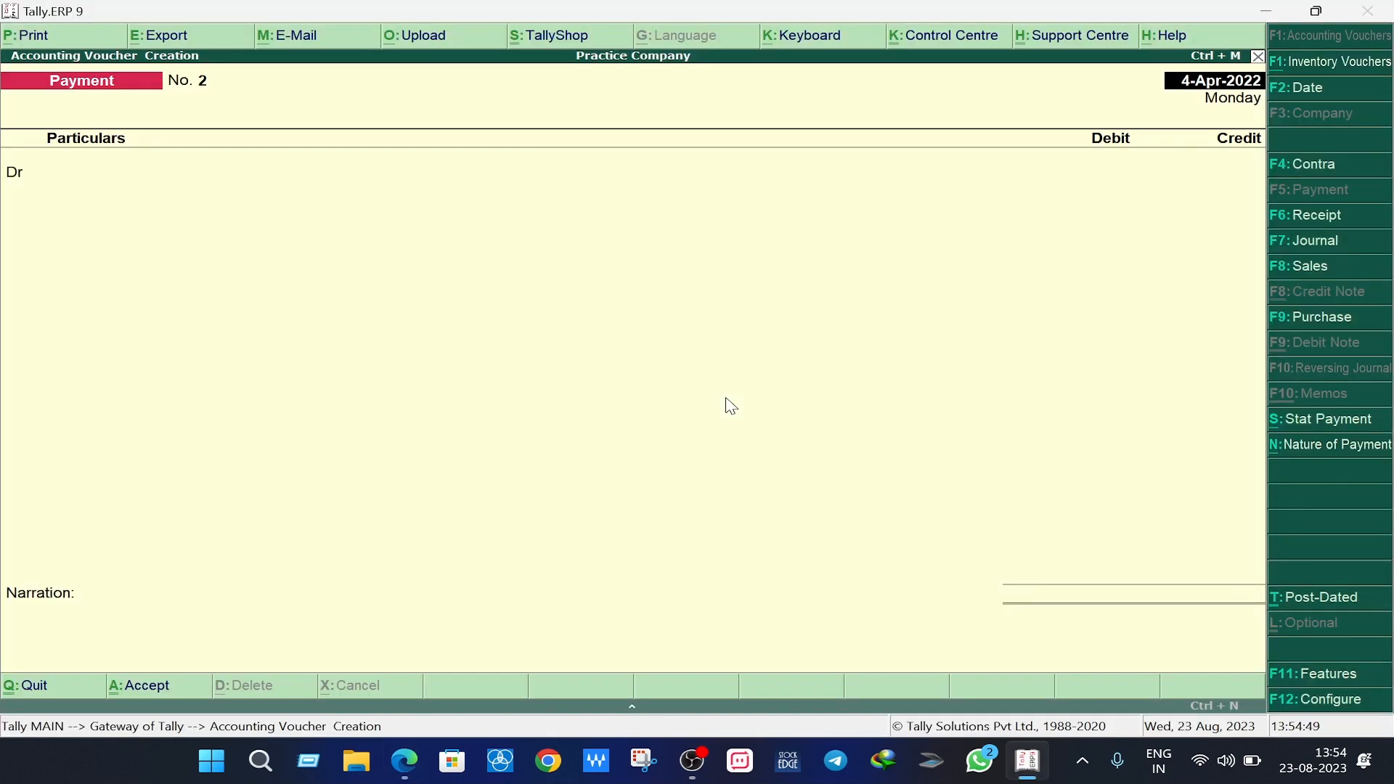
key(F2)
text(5-4-2022)
key(Return)
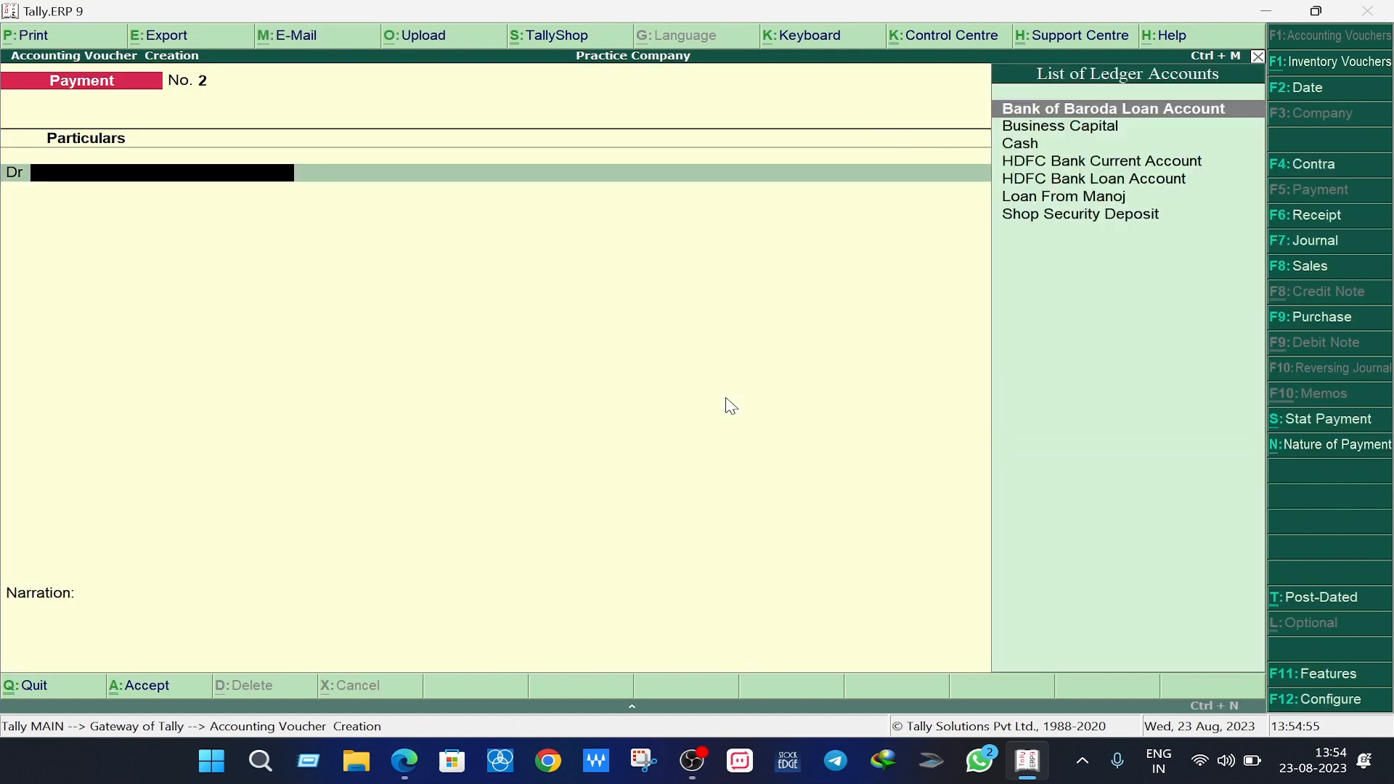
Check the debit account in the solution PDF and create a ledger named Air Conditioner from the payment's debit line in Tally.ERP 9.
key(alt+Tab)
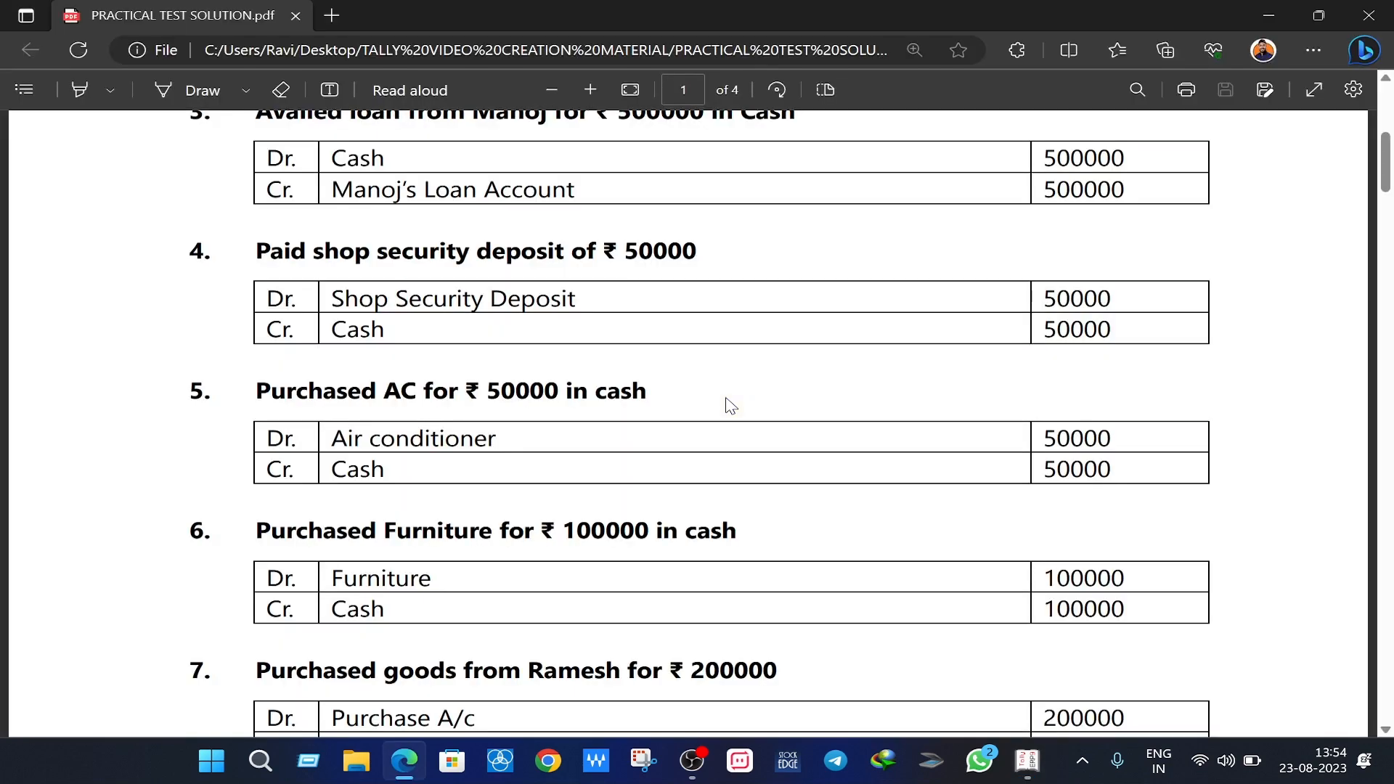
key(alt+Tab)
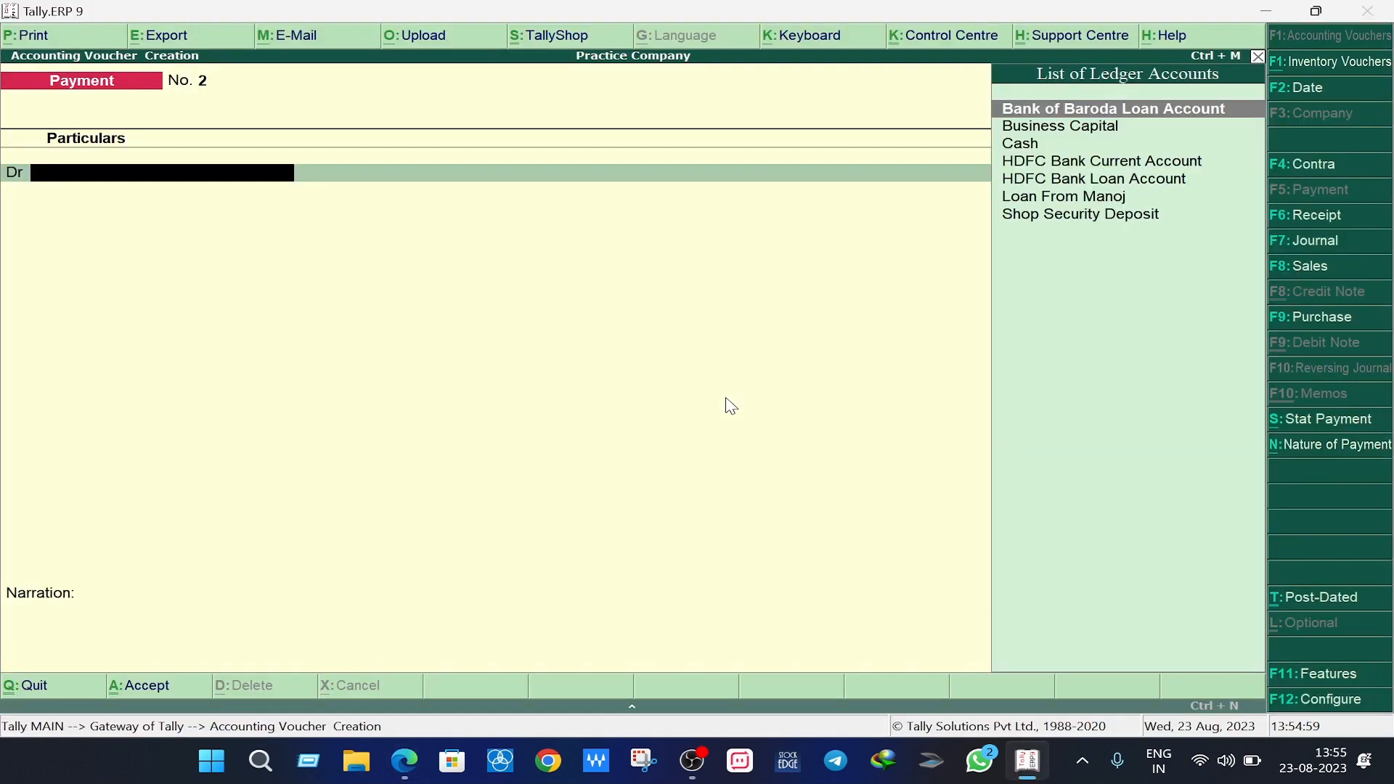
text(Ar)
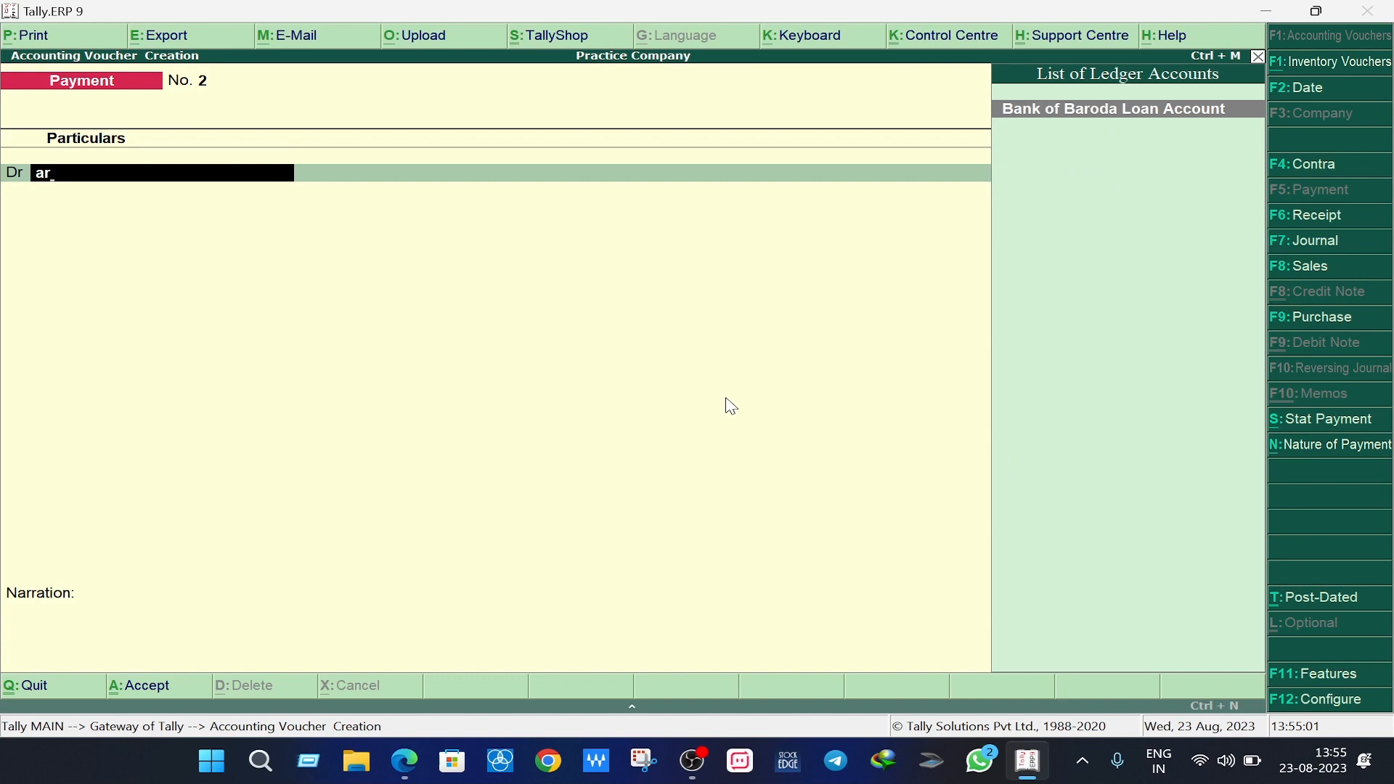
key(alt+c)
text(Air)
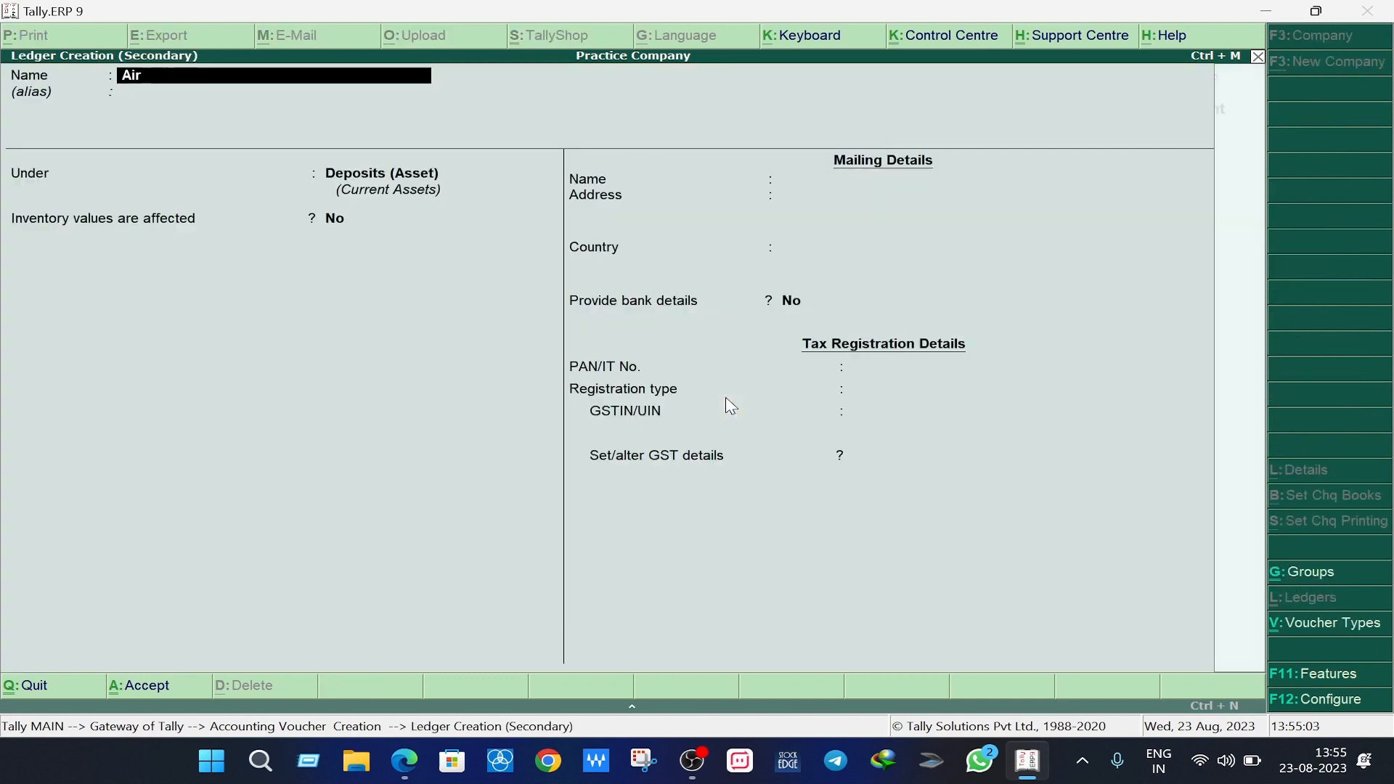
text( Conditioner)
key(Return)
key(Return)
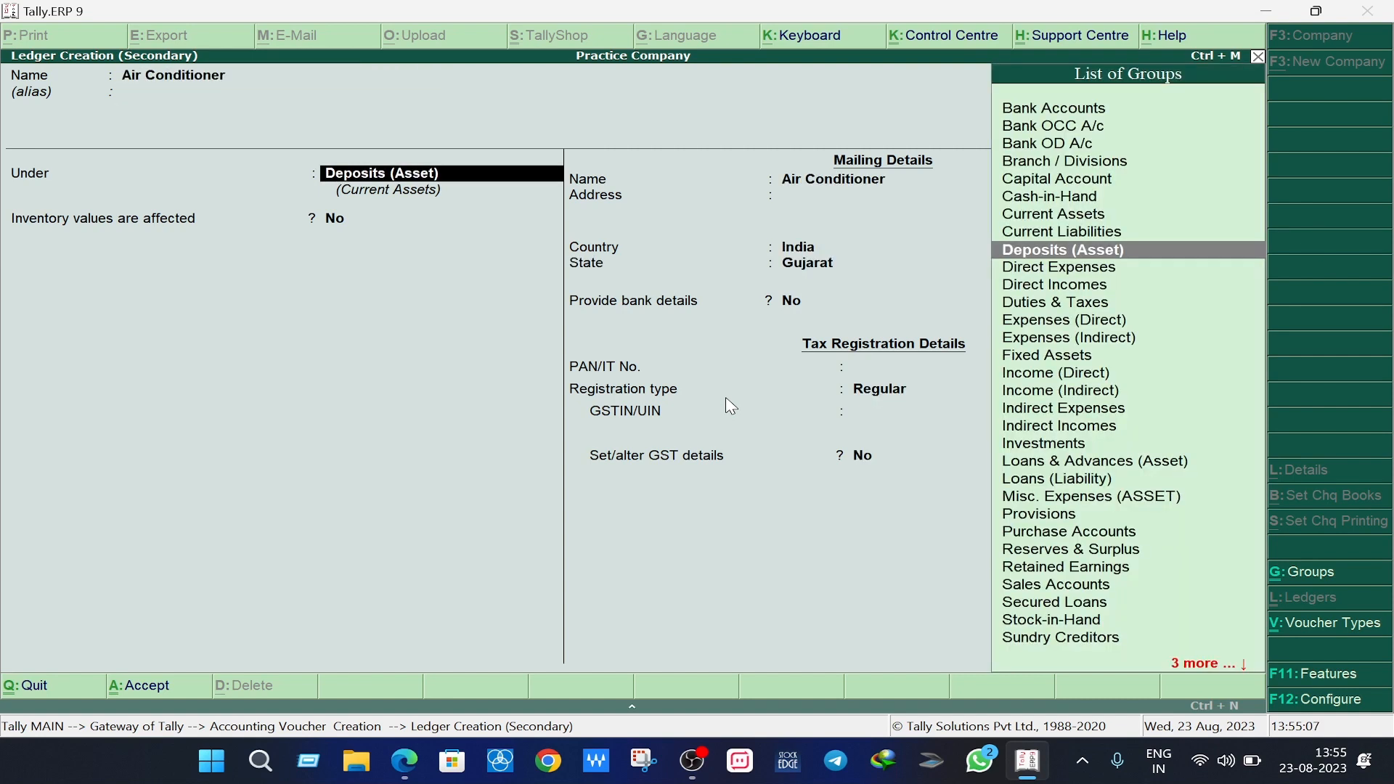
Place the Air Conditioner ledger under Fixed Assets and set its type of supply to Goods, keeping GST applicable.
text(Fixed)
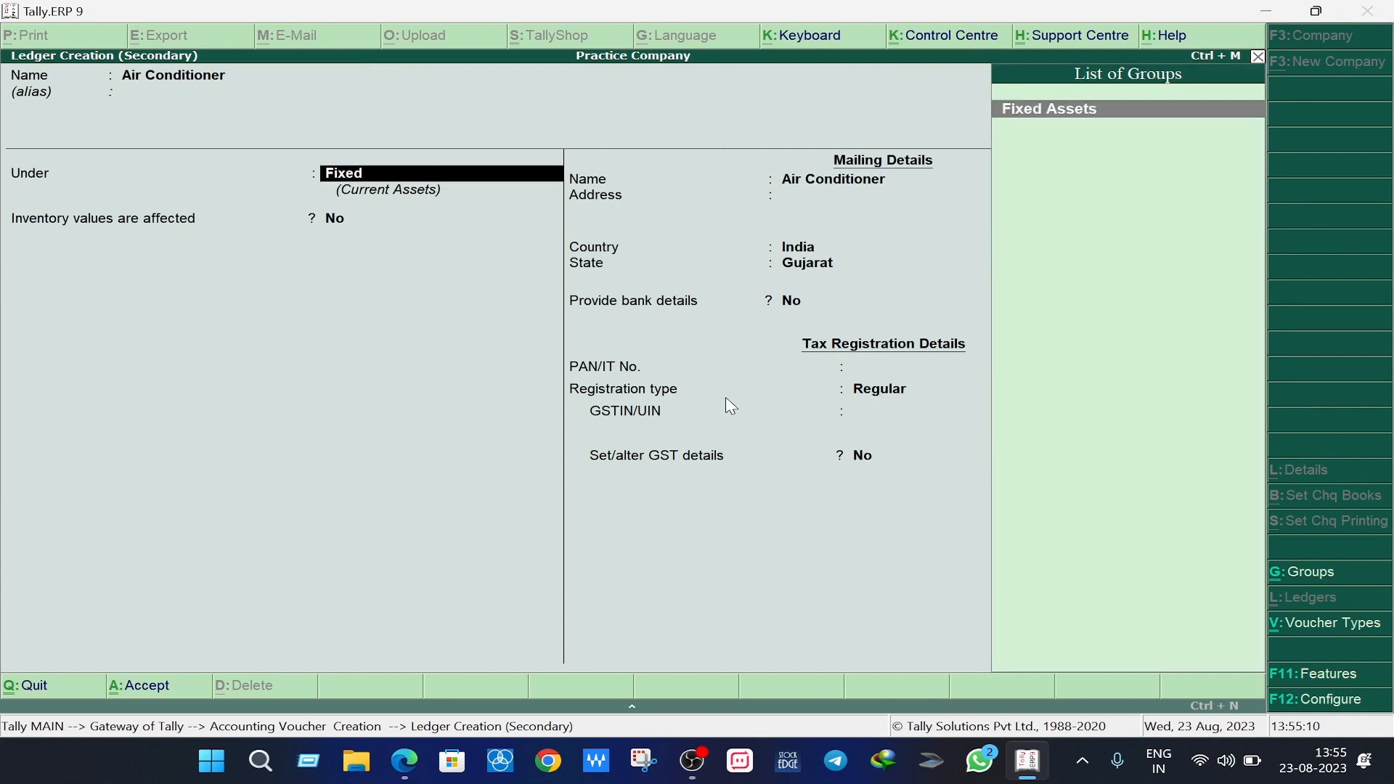
key(Return)
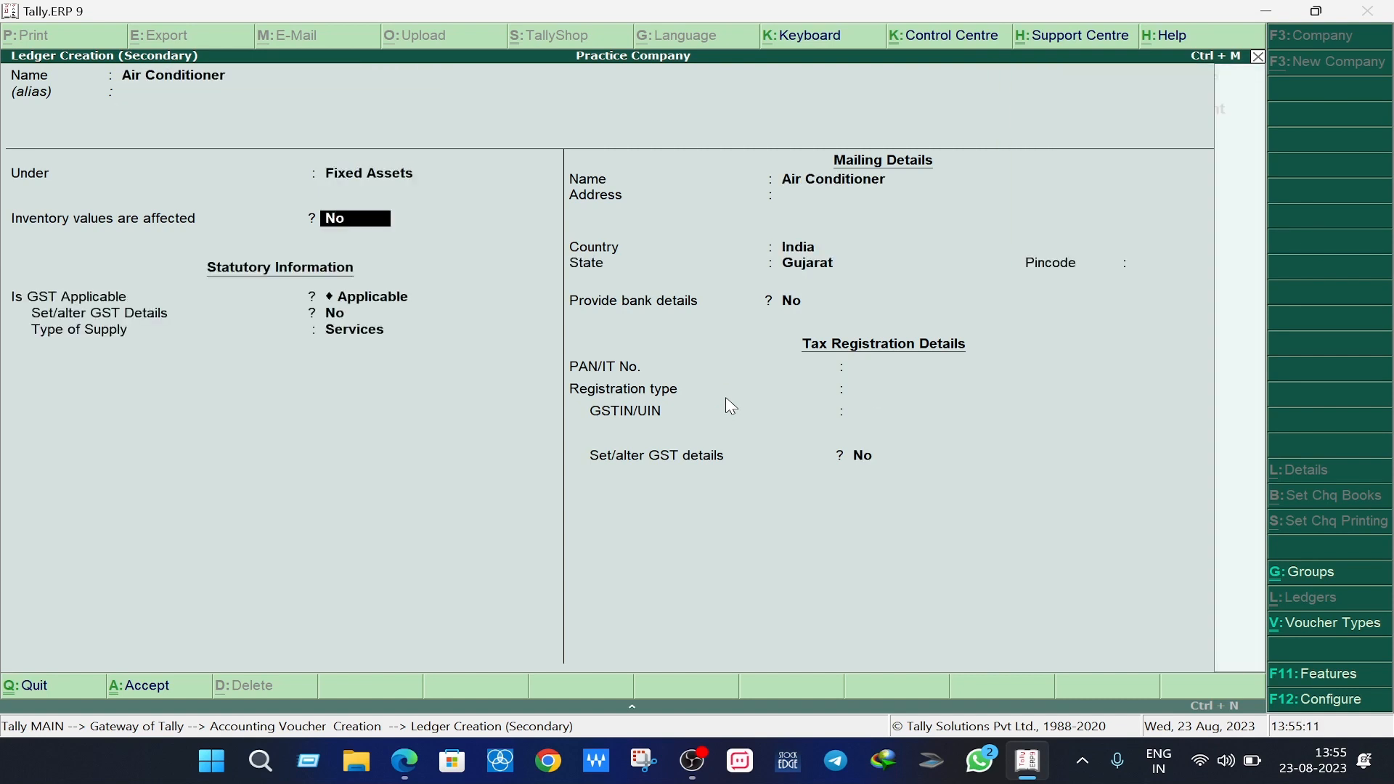
key(Return)
key(Return)
key(Return)
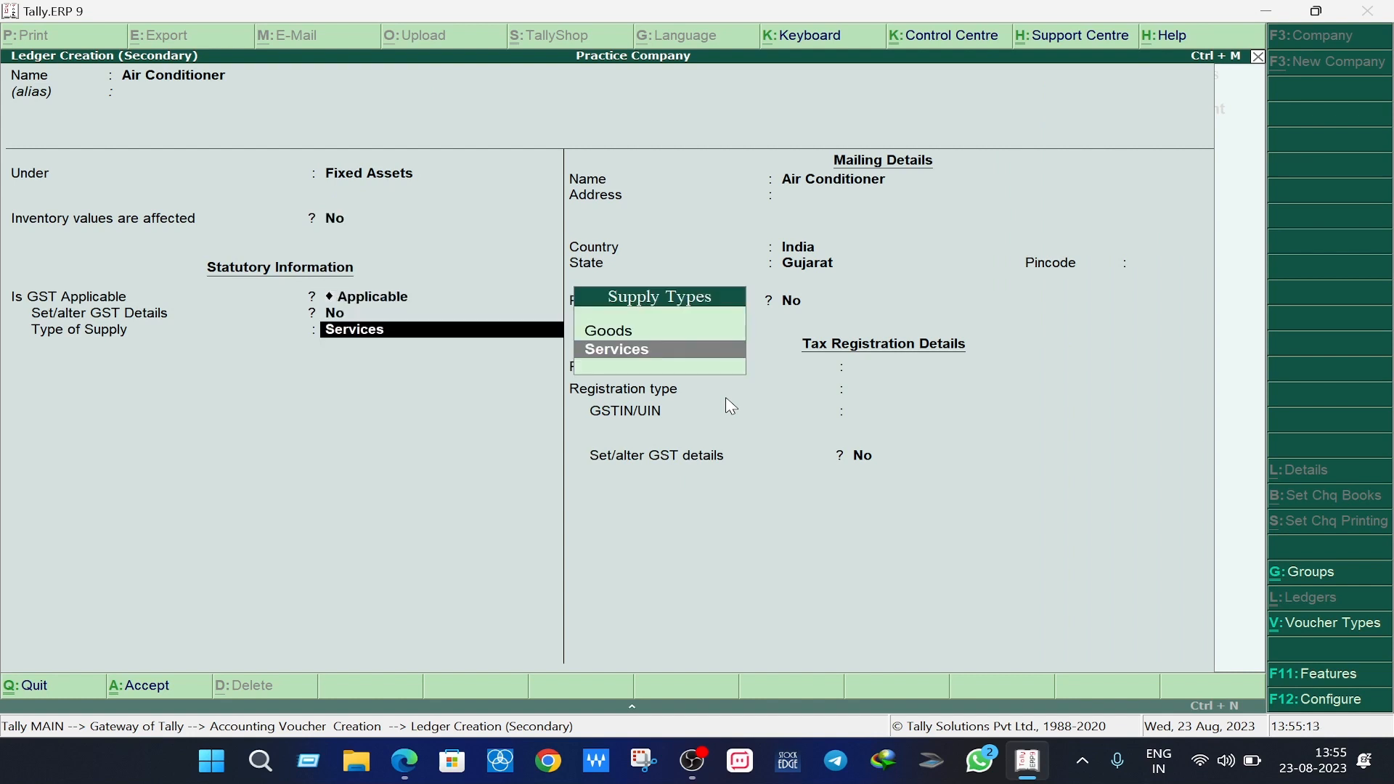
key(Up)
key(Return)
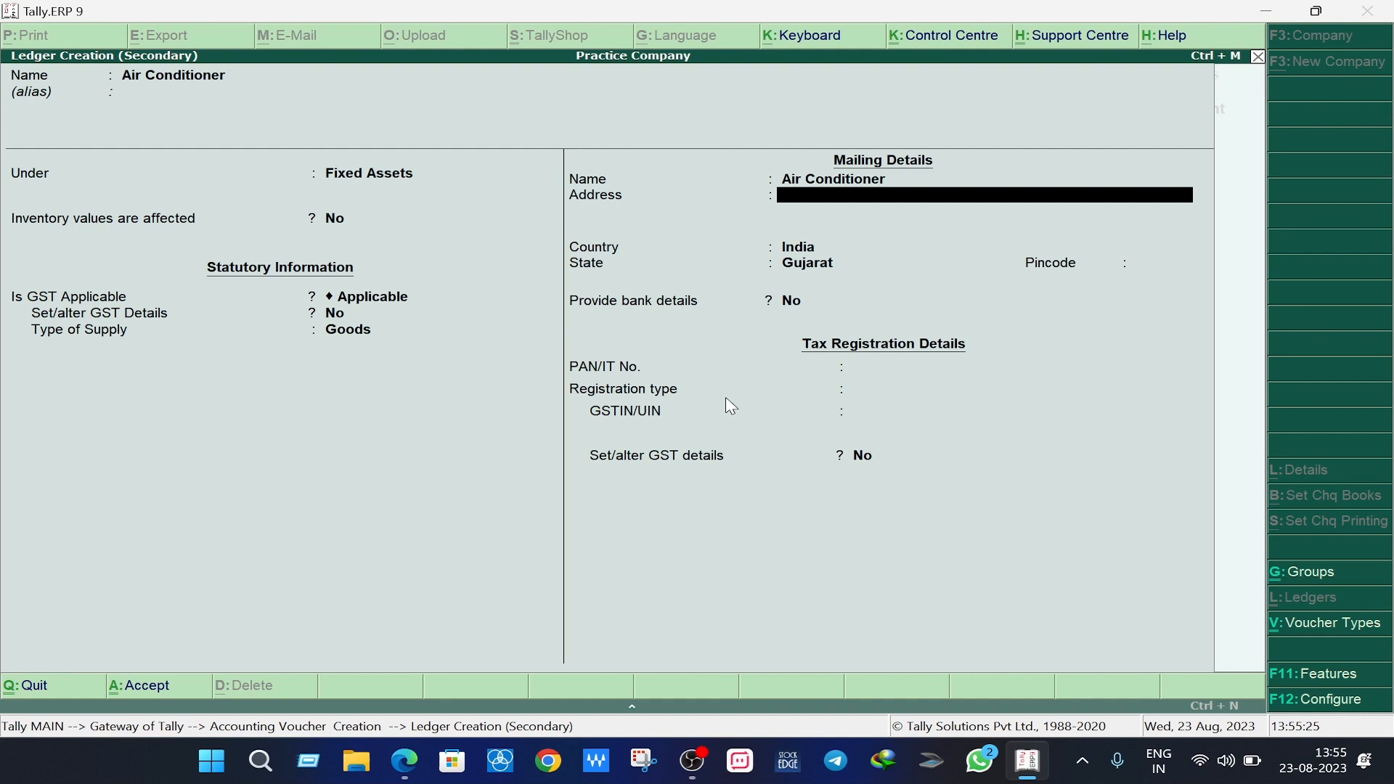
Keep the default mailing and tax details of the Air Conditioner ledger and save it.
key(Return)
key(Return)
key(Return)
key(Return)
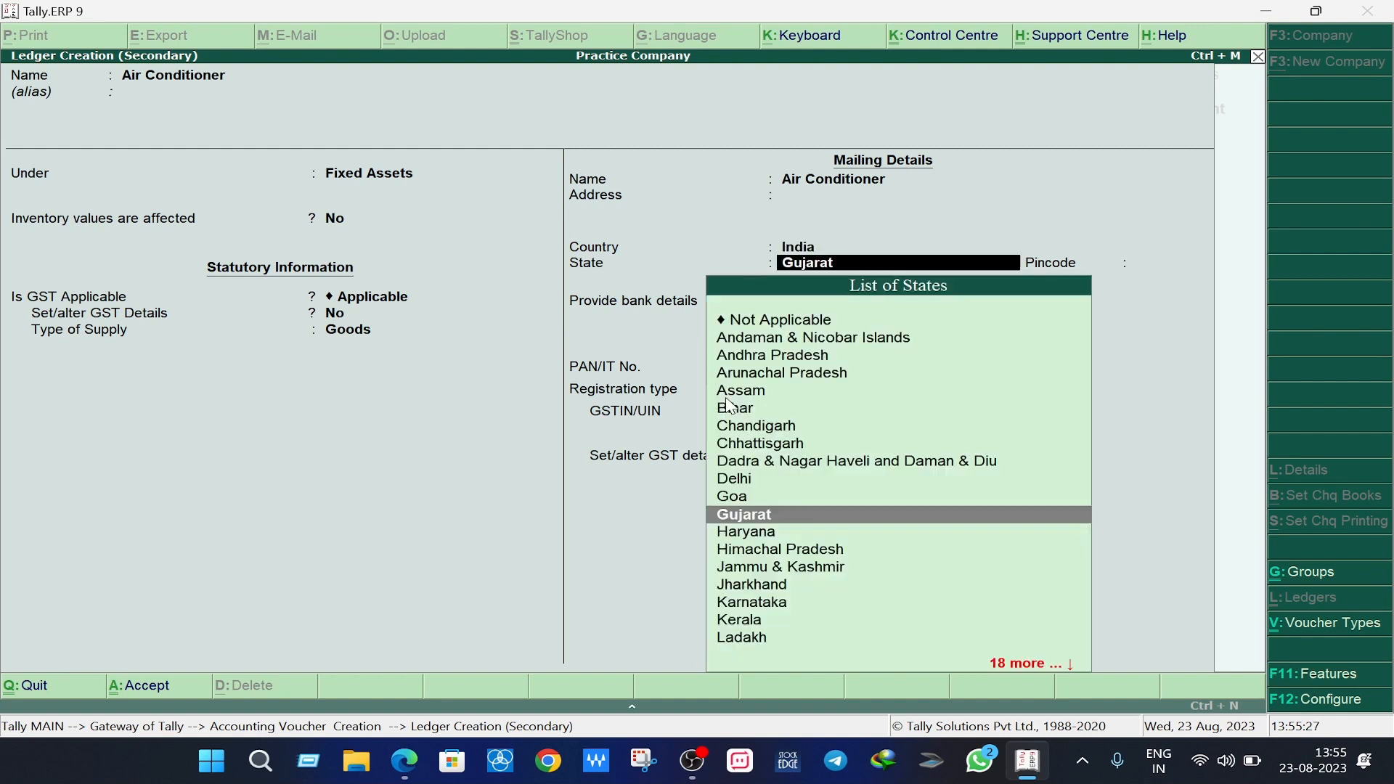
key(Return)
key(Return)
key(Return)
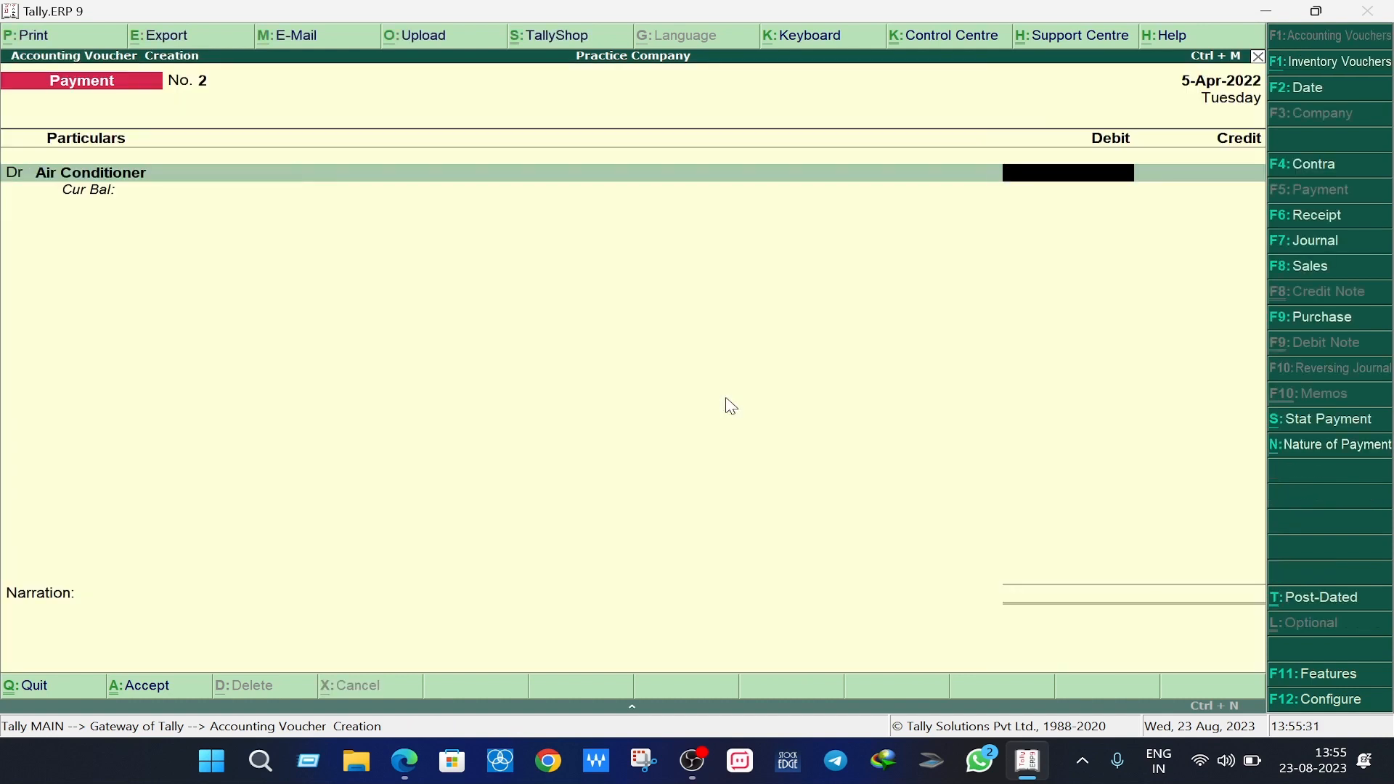
Check the AC purchase amount in the solution PDF and debit Air Conditioner with 50000 in the Tally.ERP 9 payment voucher.
key(alt+Tab)
key(alt+Tab)
key(alt+Tab)
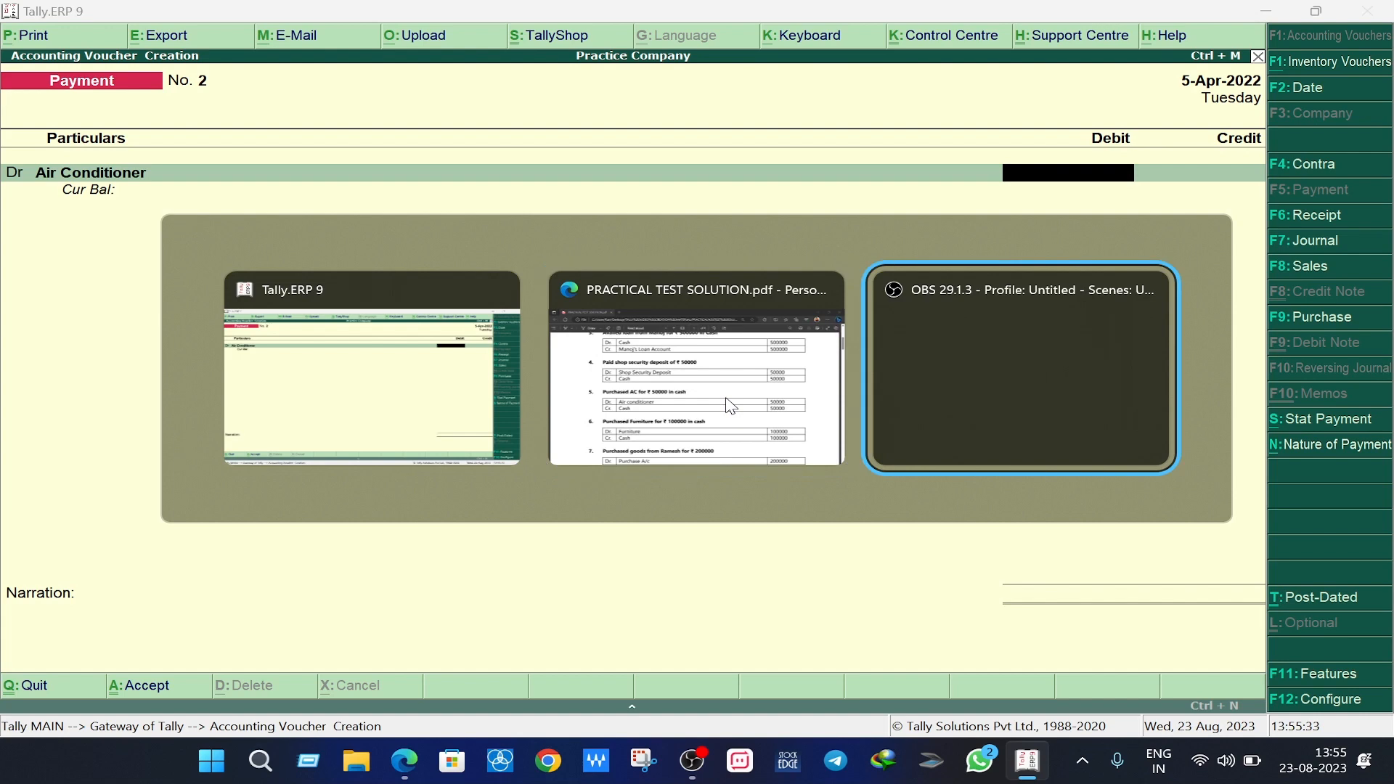
key(alt+Tab)
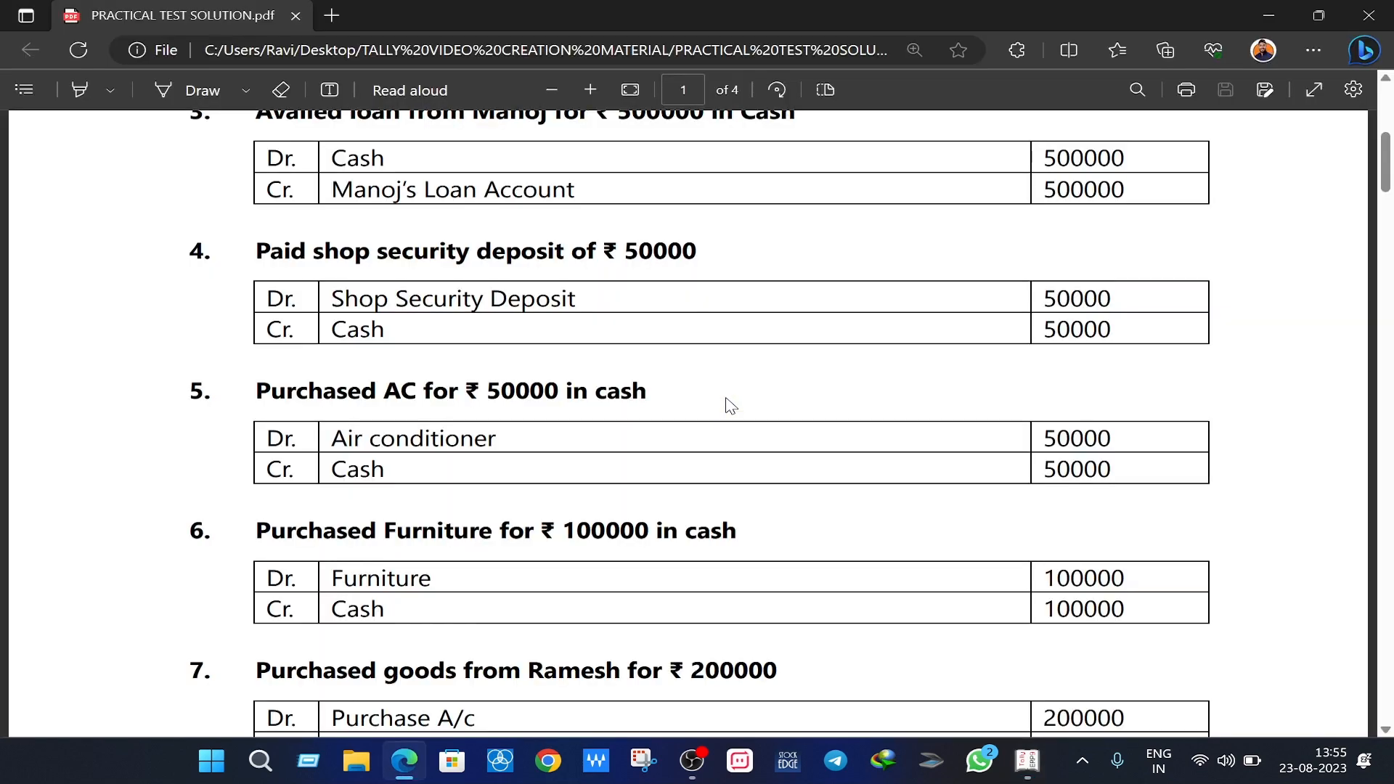
key(alt+Tab)
text(5)
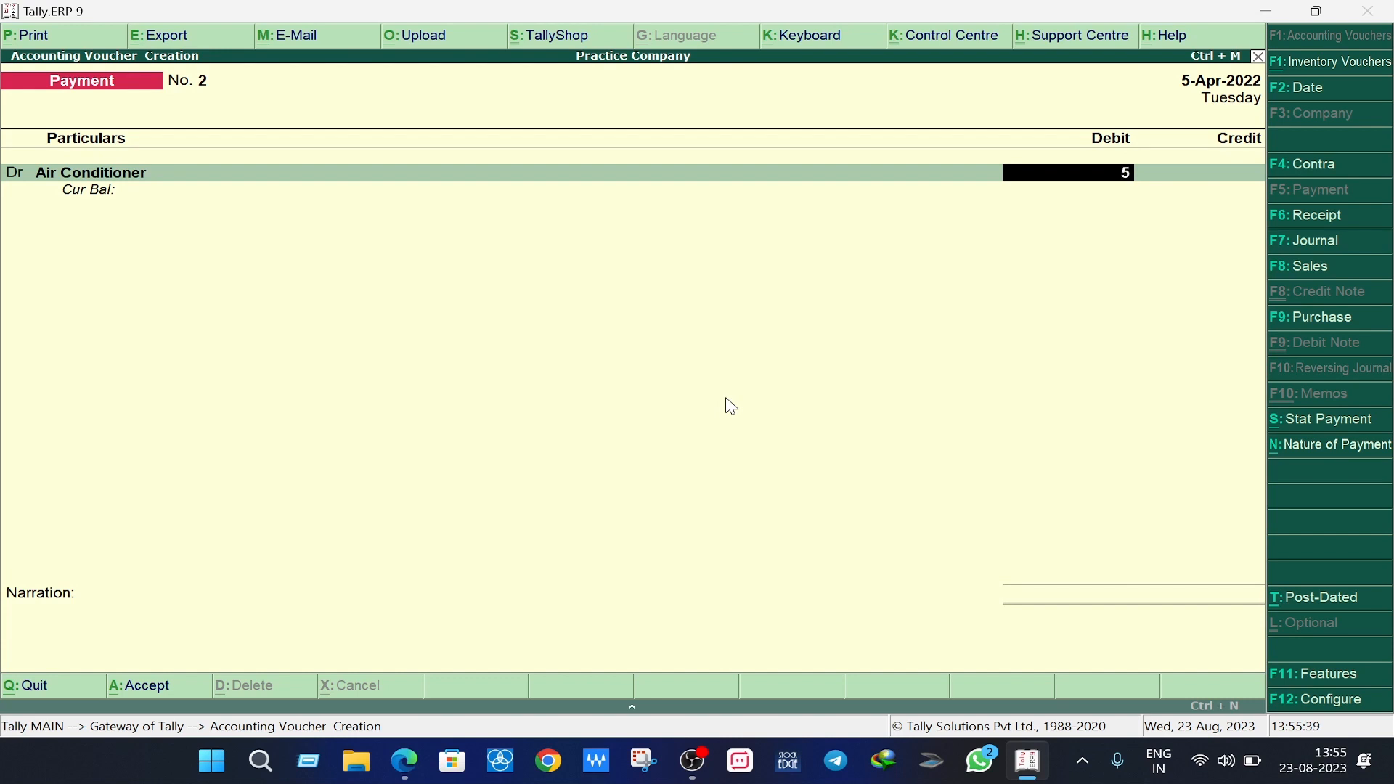
text(0000)
key(Return)
key(Return)
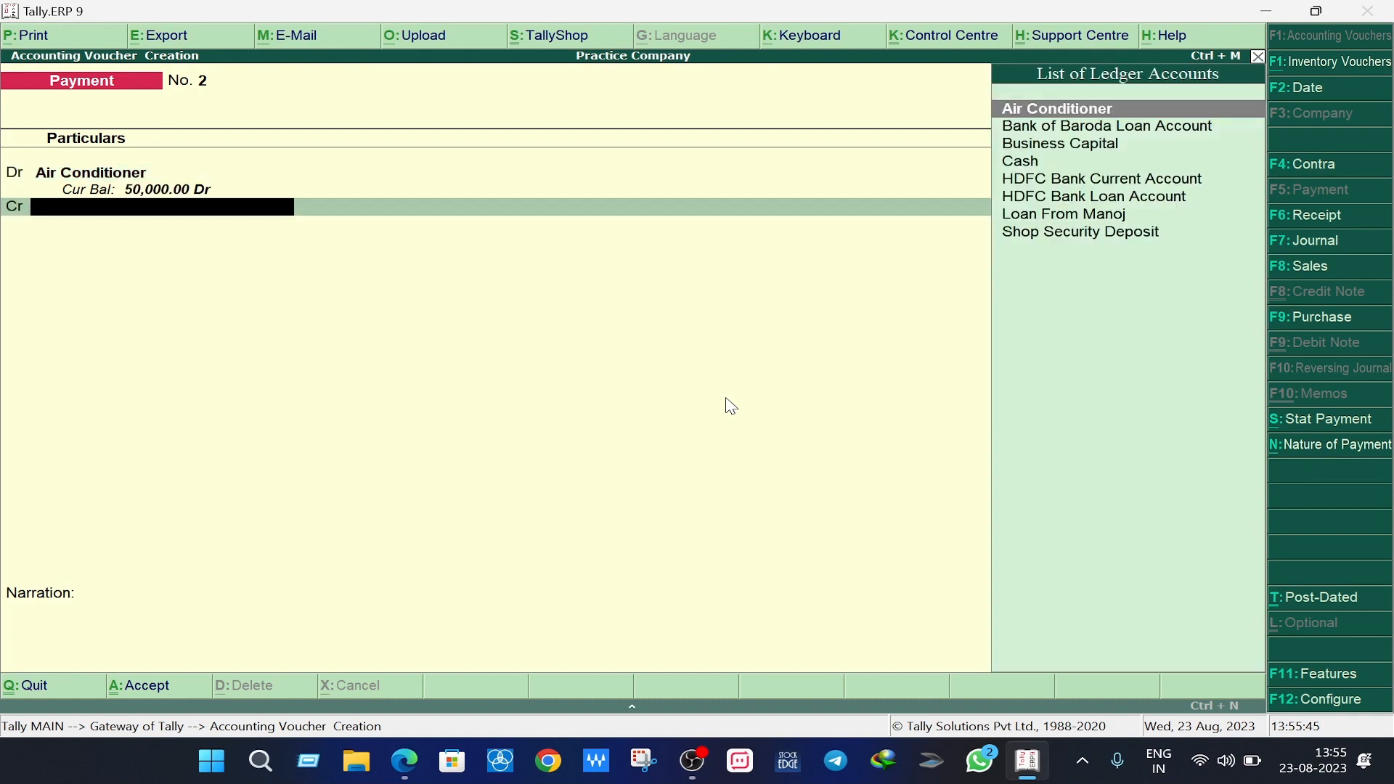
Credit Cash with 50000 and save the AC payment voucher without a narration.
text(Cas)
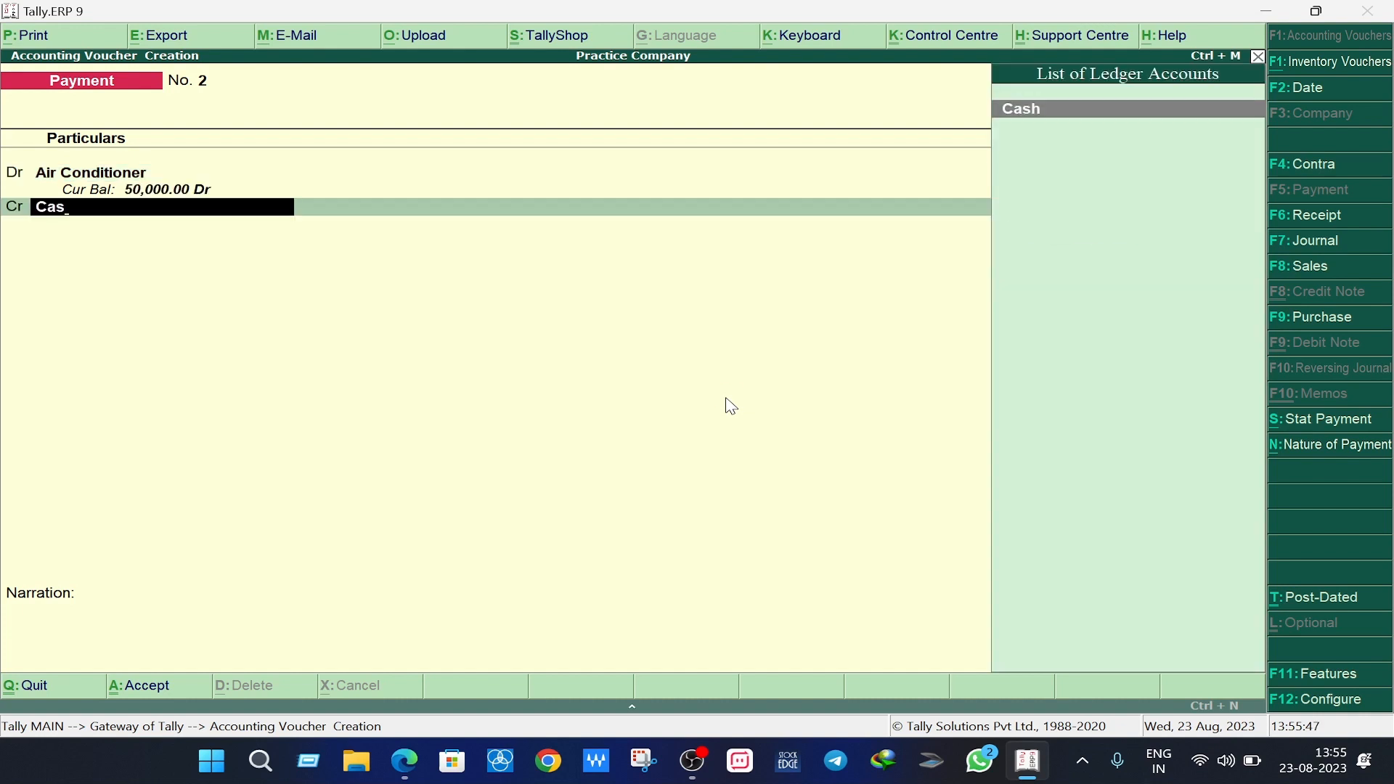
key(Return)
key(Return)
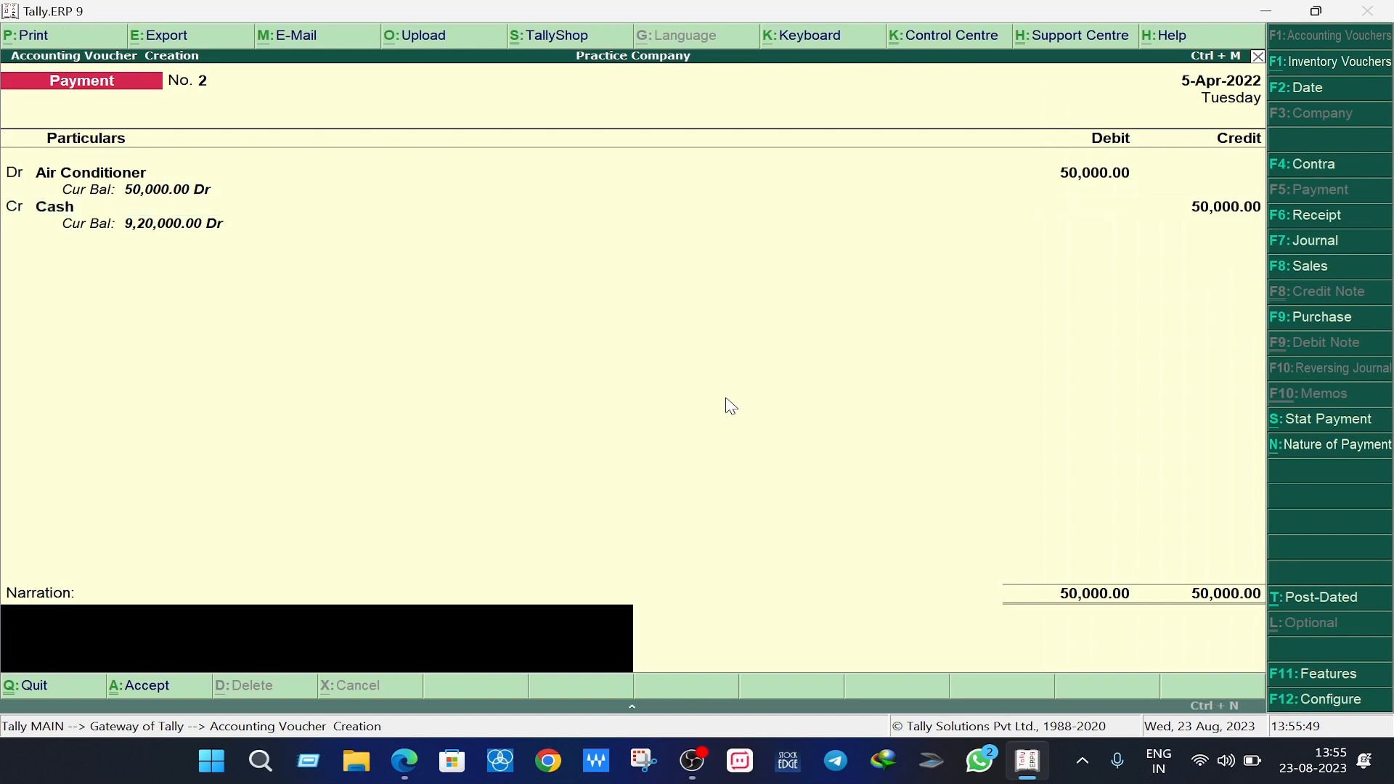
key(Return)
key(Return)
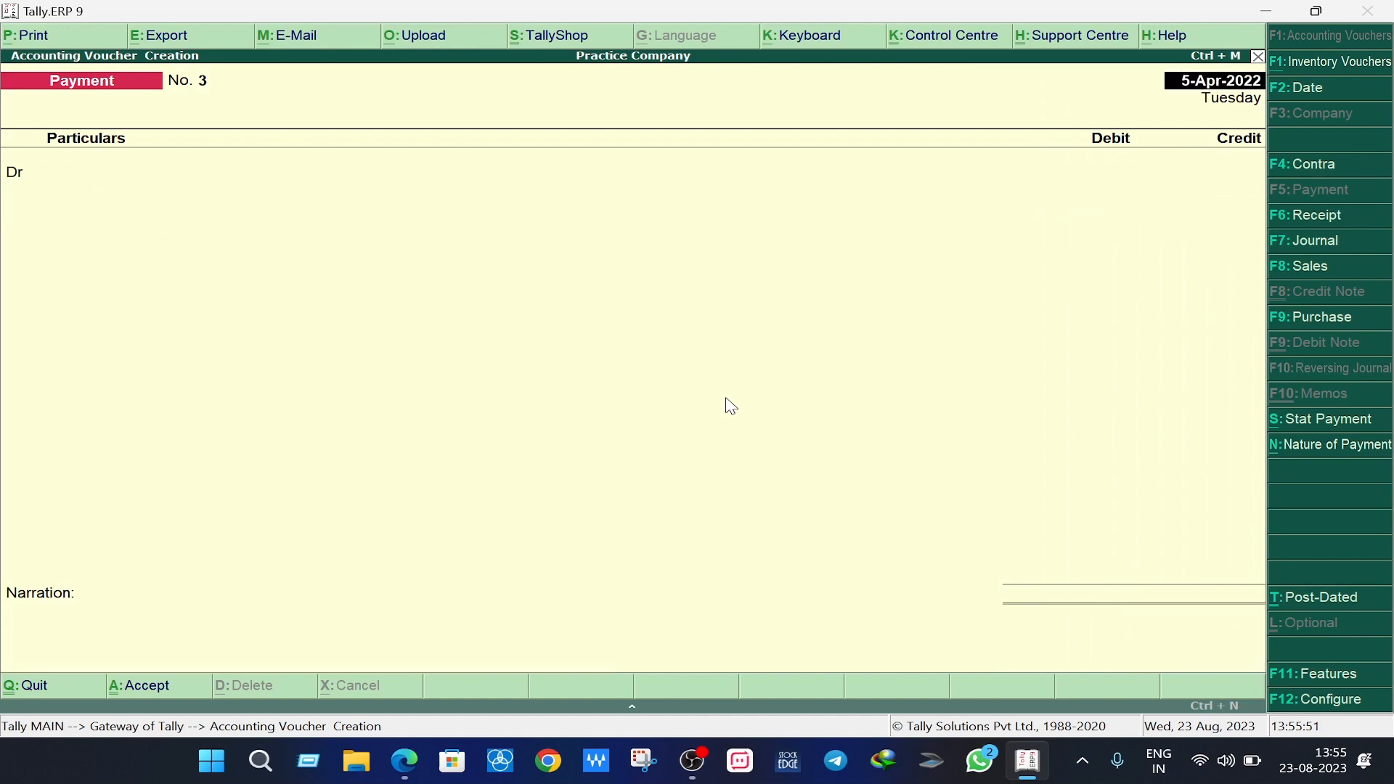
Check the furniture purchase entry in the solution PDF and set the new payment voucher's date in Tally.ERP 9 to 6-4-2022.
key(alt+Tab)
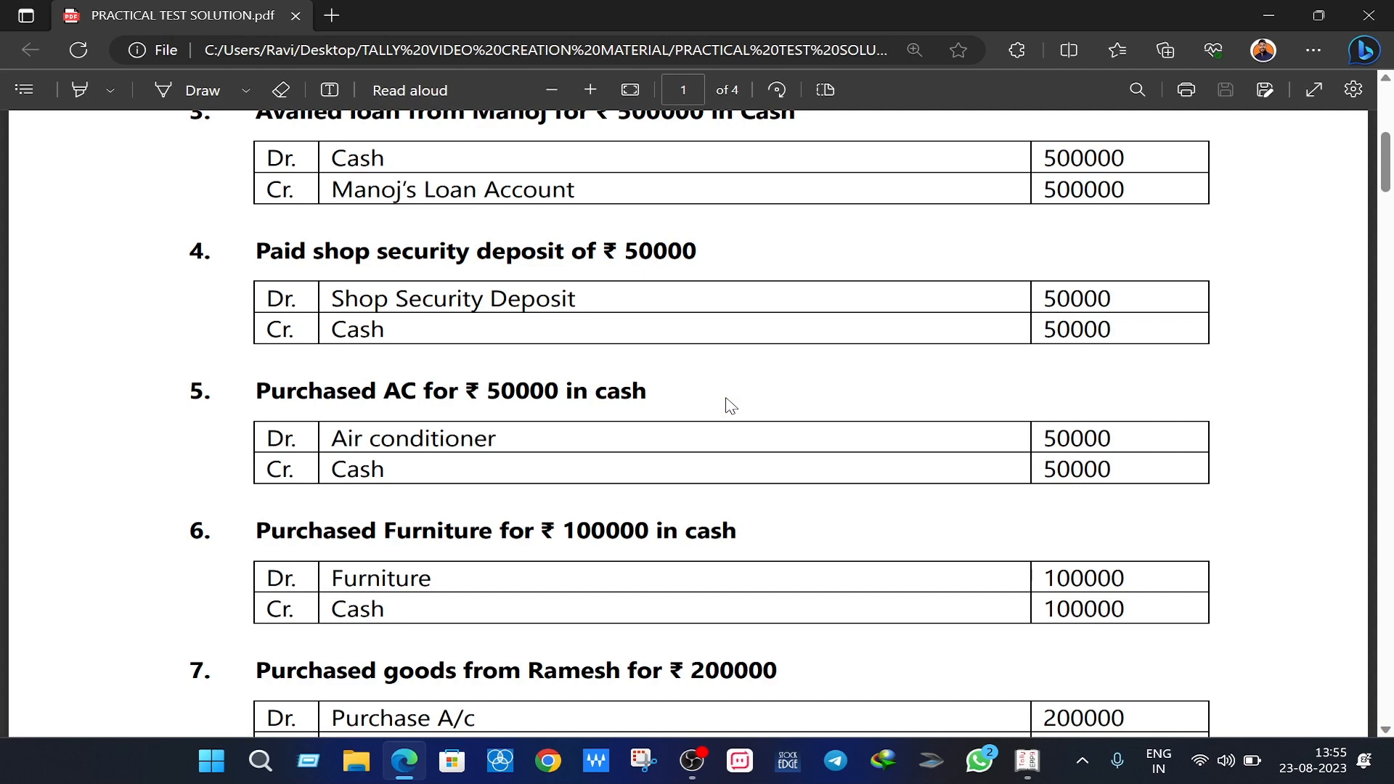
scroll(730, 405, down, 2)
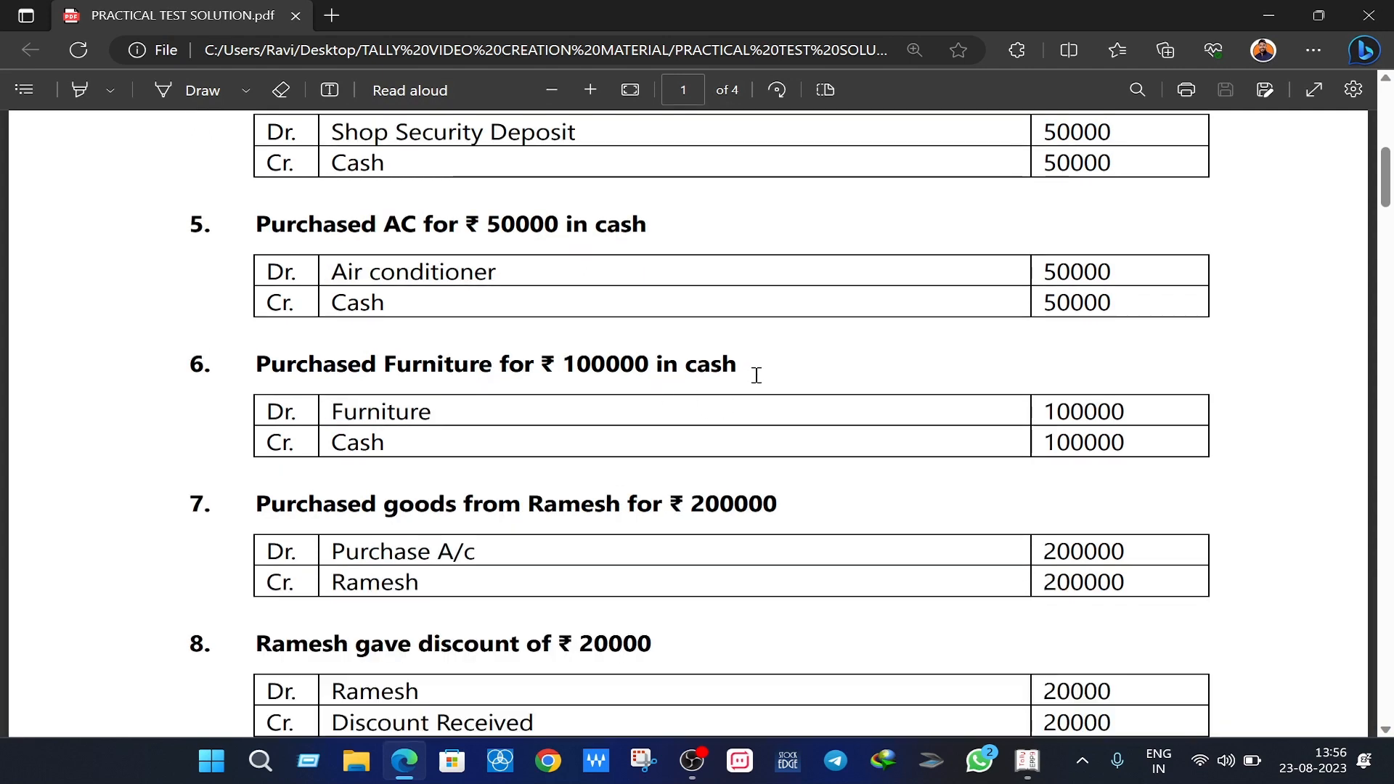
key(alt+Tab)
key(F2)
key(Return)
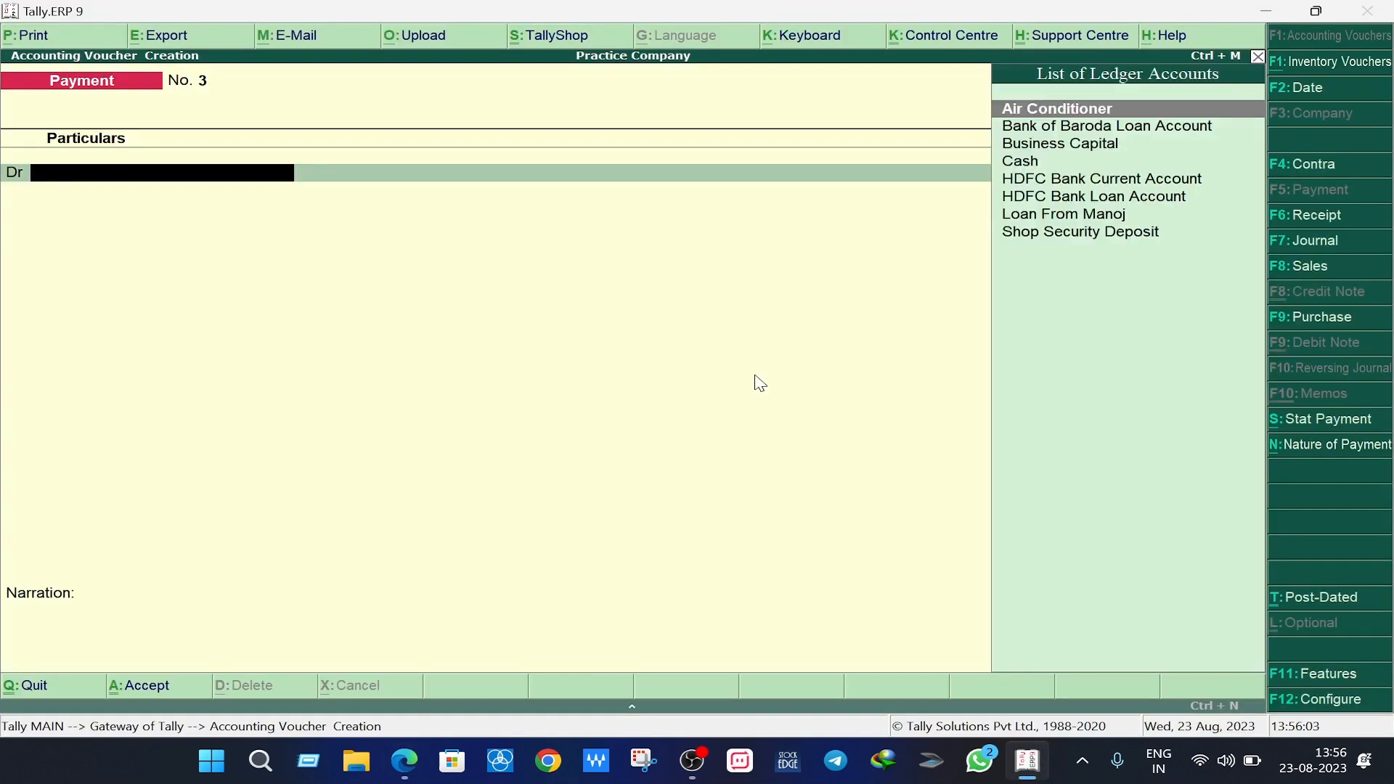
Create a ledger named Furniture from the payment's debit line, keeping it under Fixed Assets with GST applicable.
key(alt+c)
text(Furni)
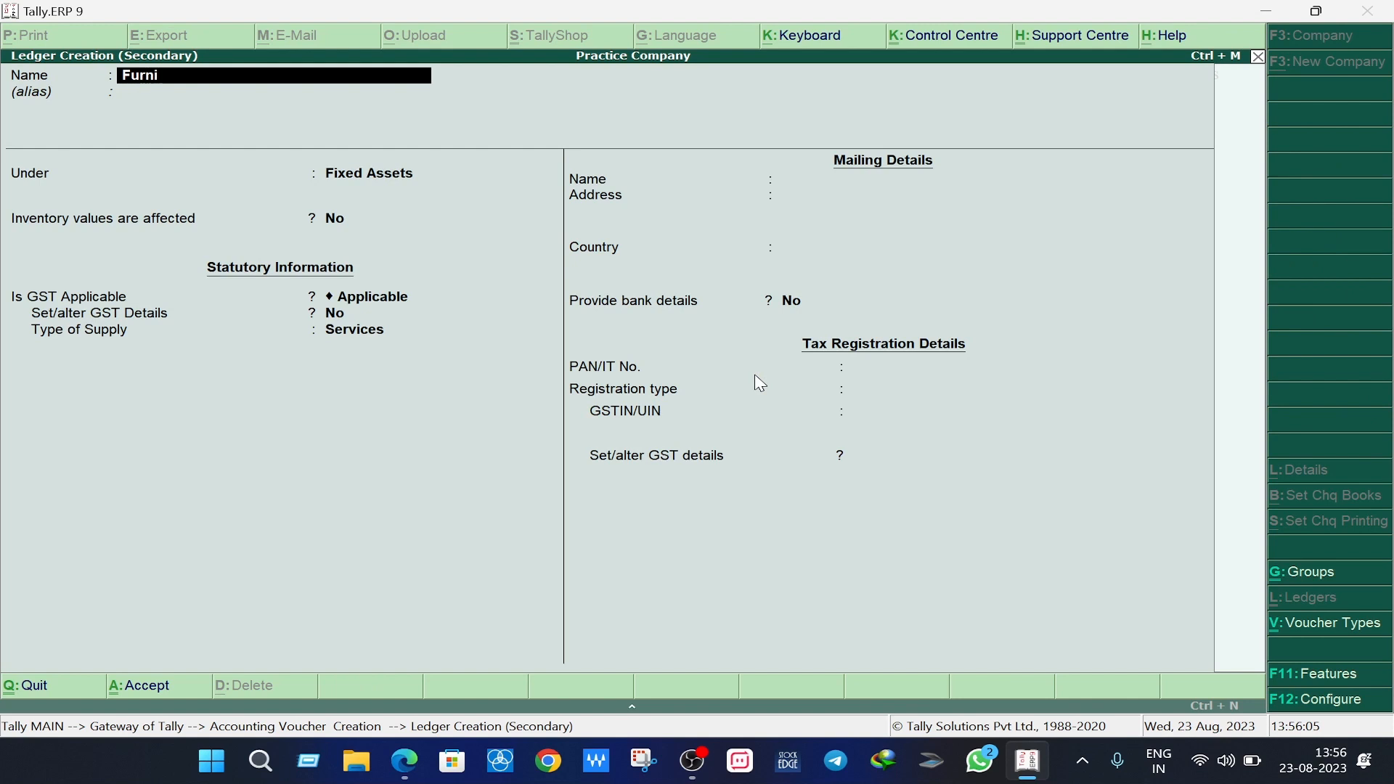
text(ture)
key(Return)
key(Return)
key(Return)
key(Return)
key(Return)
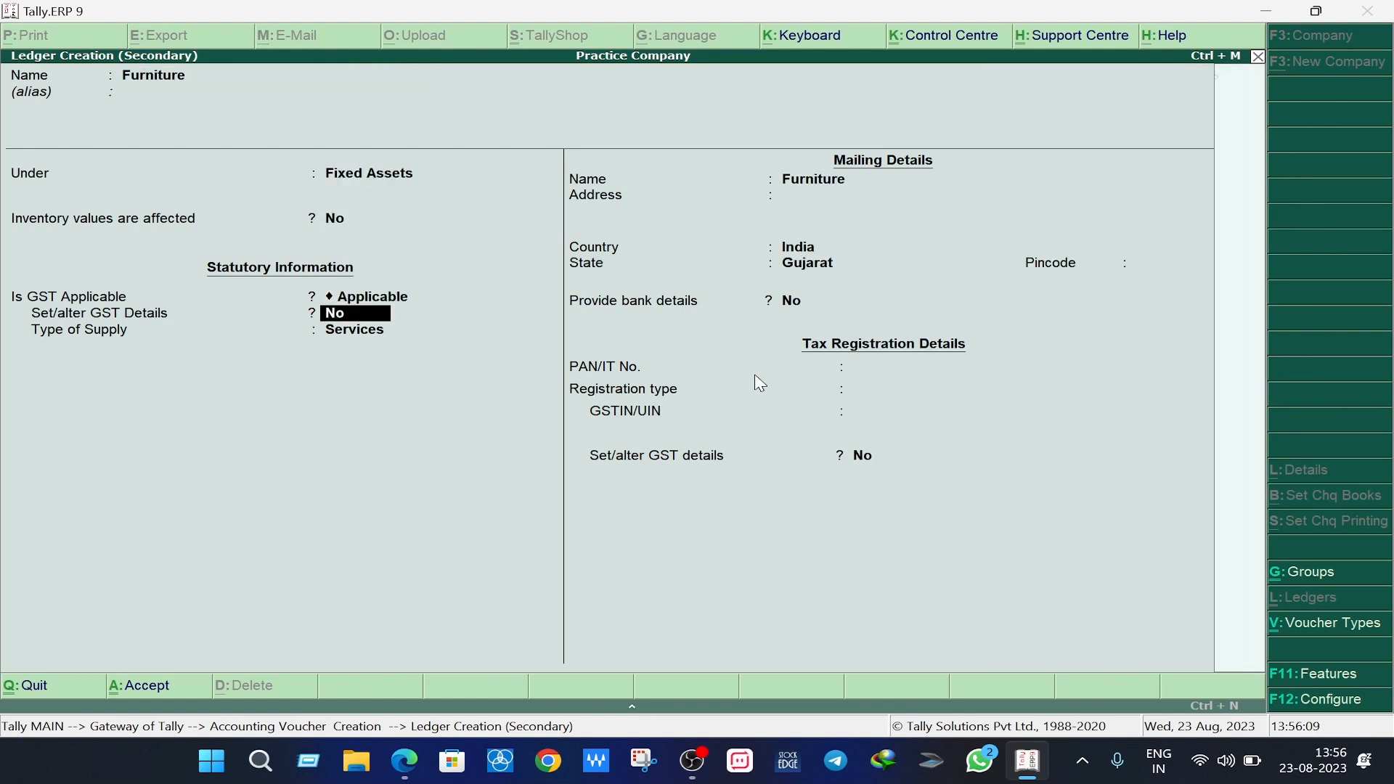
Set the Furniture ledger's type of supply to Goods and save the ledger with the remaining defaults.
key(Return)
key(Up)
key(Return)
key(Return)
key(Return)
key(Return)
key(Return)
key(Return)
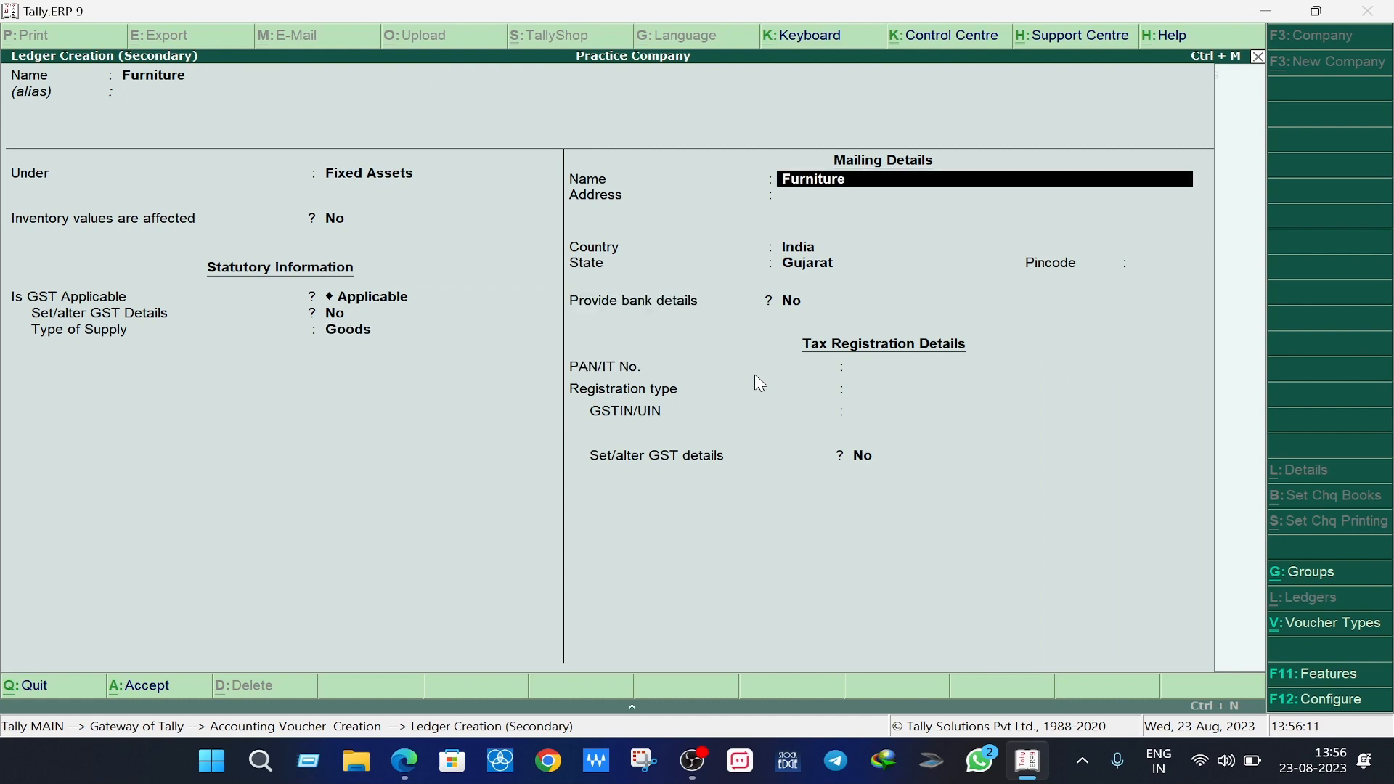
key(ctrl+a)
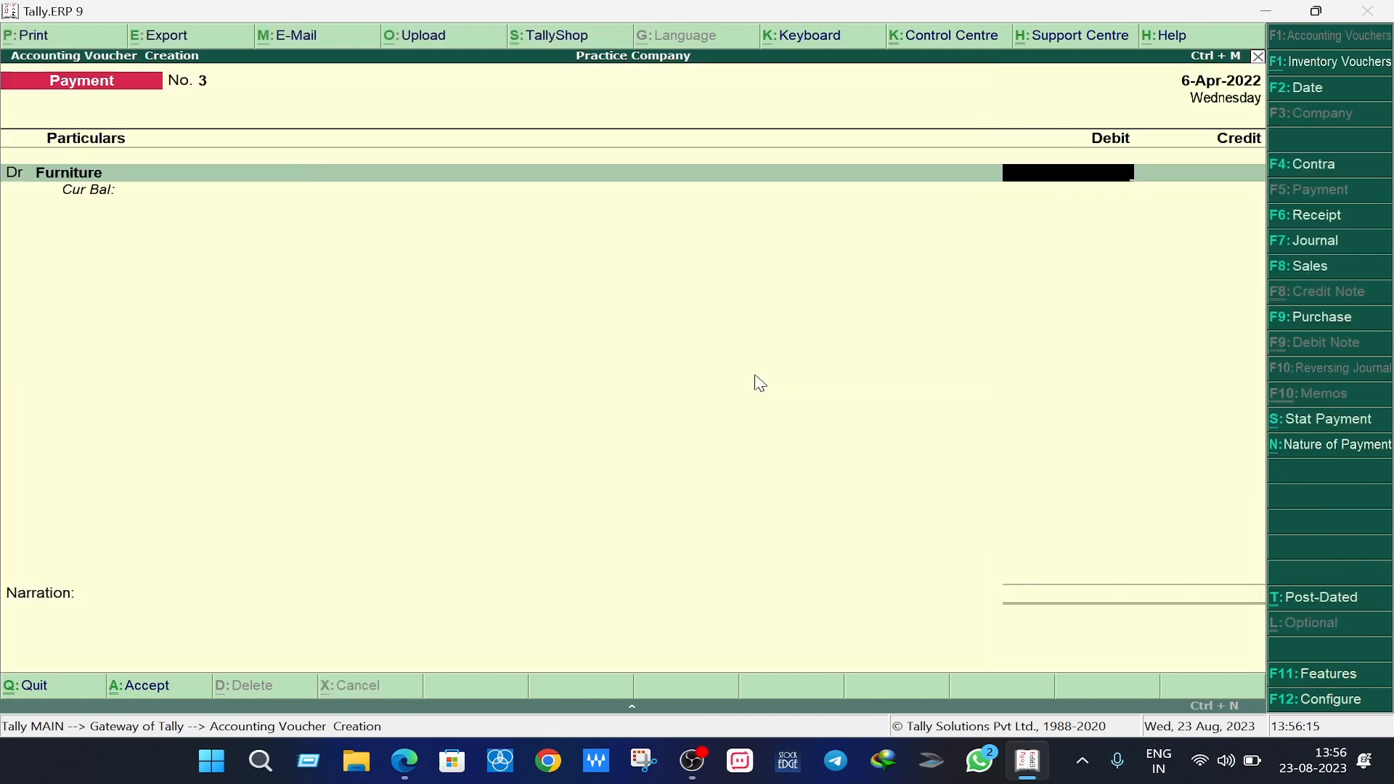
Debit Furniture with 100000 and credit Cash with the same amount.
text(100000)
key(Return)
key(Return)
text(Ca)
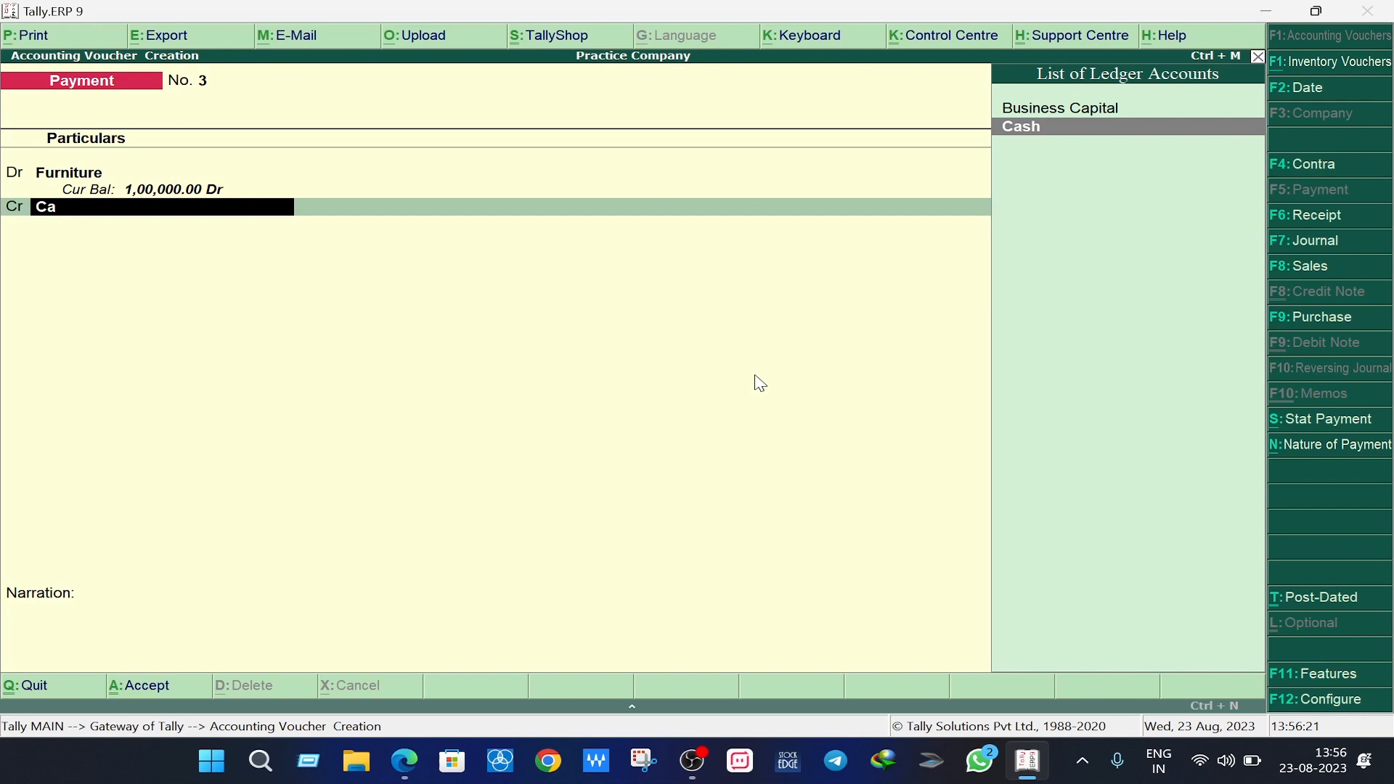
key(Return)
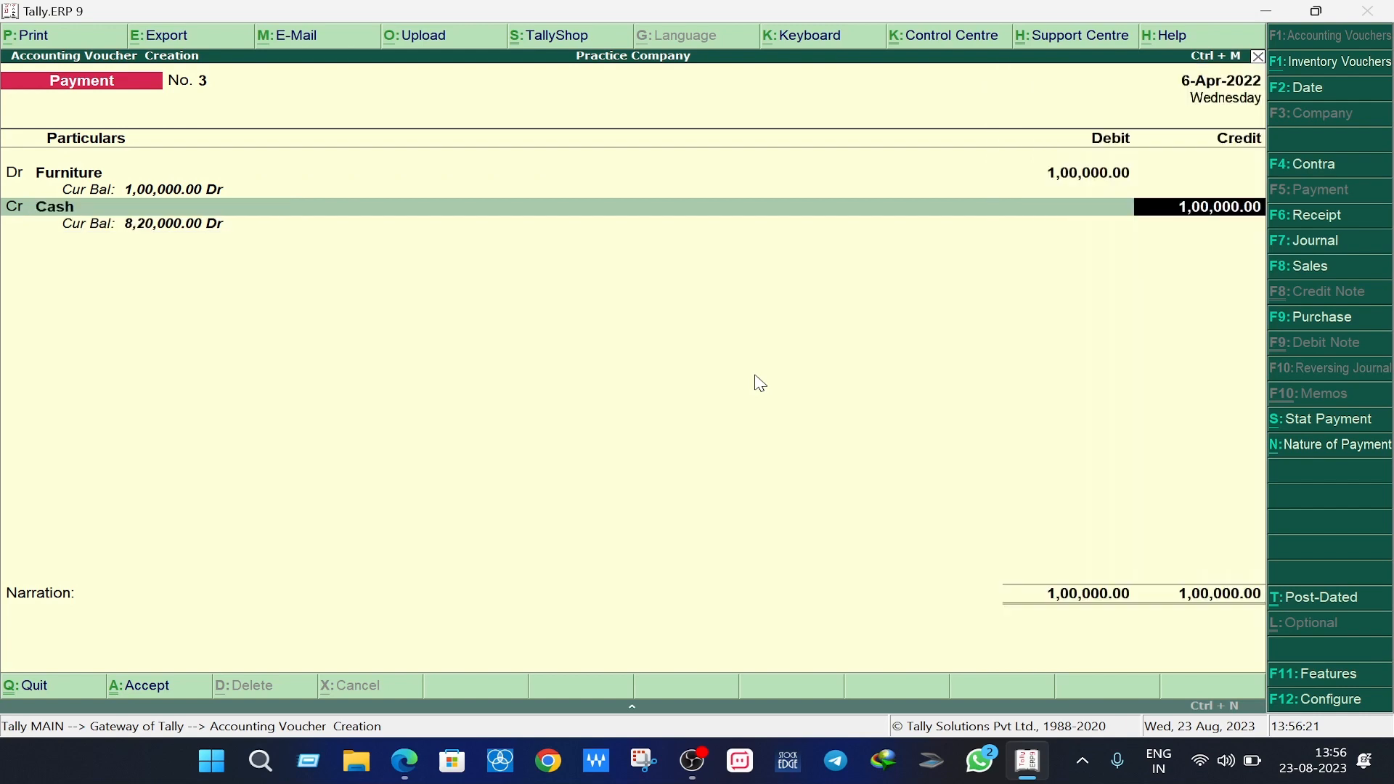
Accept the Cash credit amount and save the furniture payment voucher without a narration.
key(Return)
key(Return)
key(Return)
key(Return)
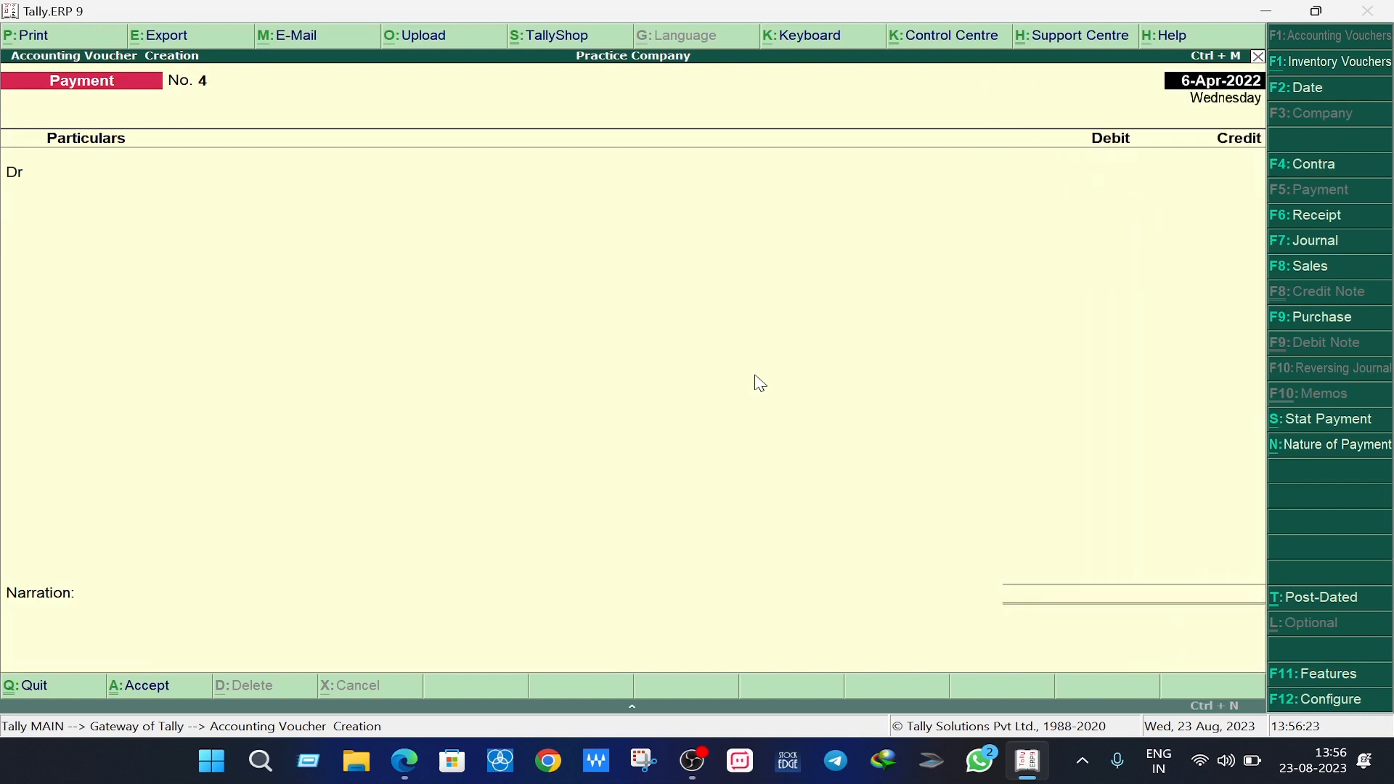